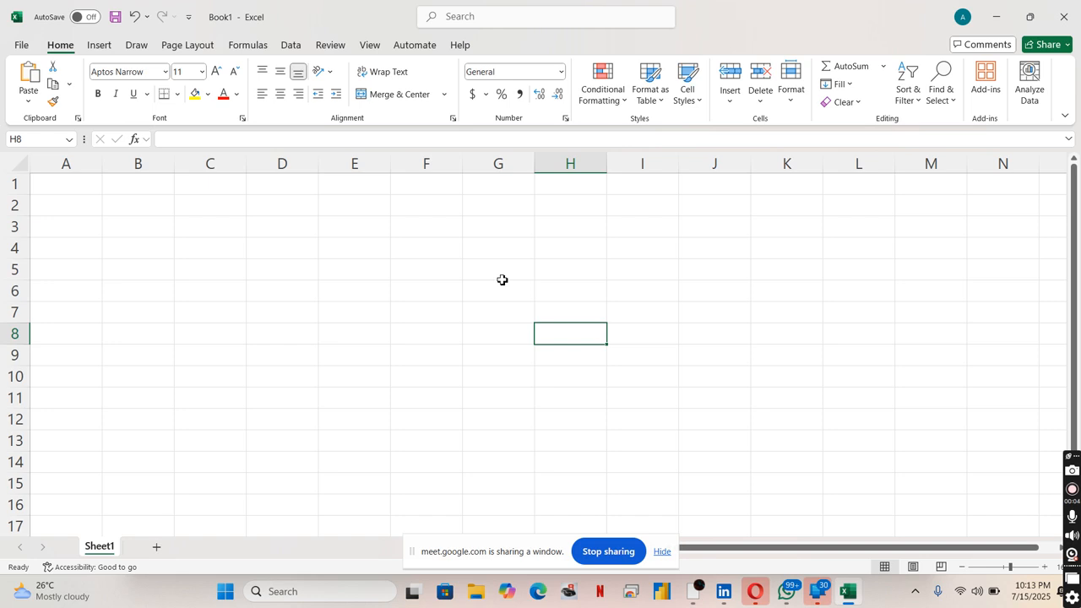
{"action": "left_click", "coordinate": [468, 254]}
{"action": "left_click", "coordinate": [345, 260]}
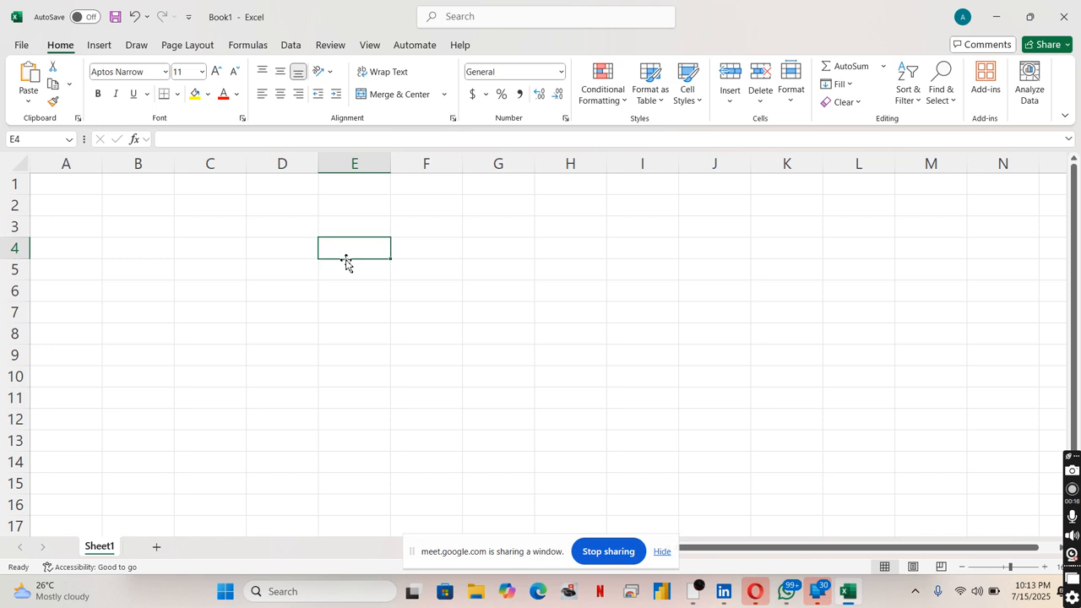
{"action": "left_click", "coordinate": [323, 275]}
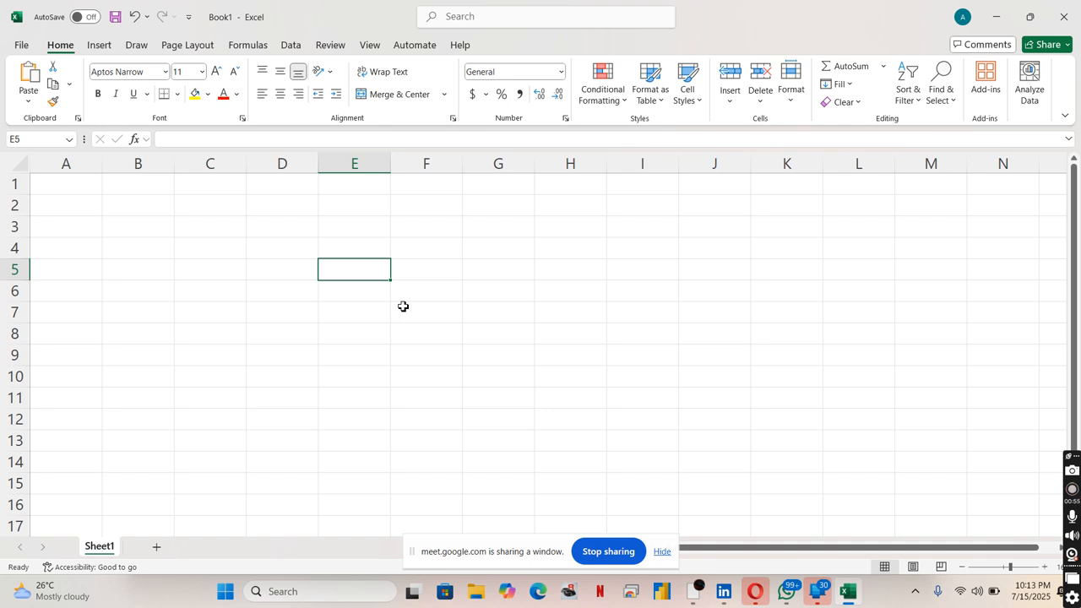
{"action": "left_click", "coordinate": [403, 306]}
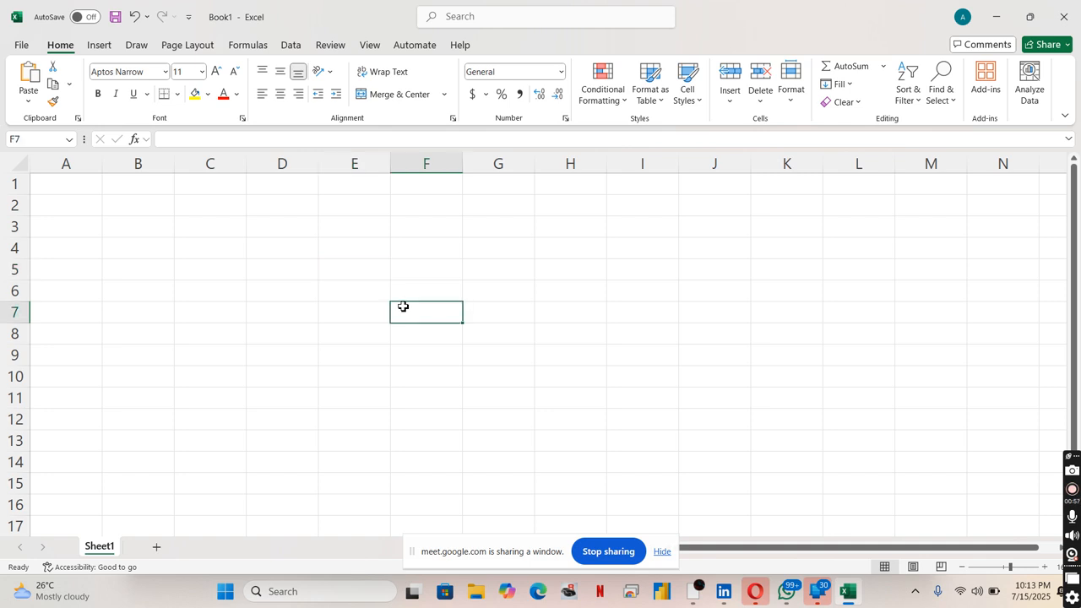
{"action": "double_click", "coordinate": [420, 268]}
{"action": "left_click", "coordinate": [269, 352]}
{"action": "left_click", "coordinate": [300, 314]}
{"action": "left_click", "coordinate": [427, 288]}
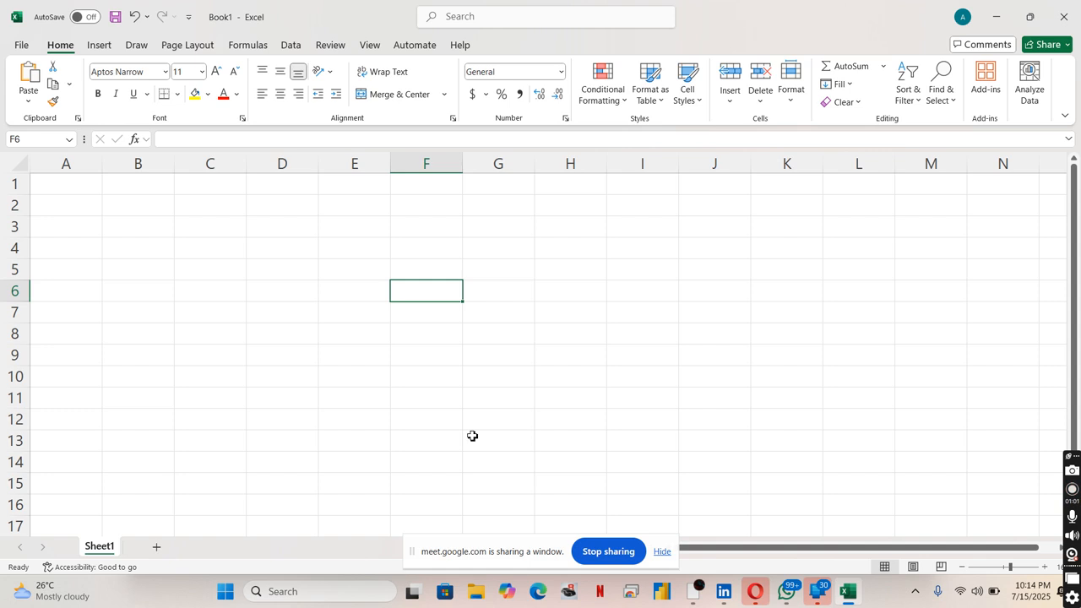
{"action": "left_click", "coordinate": [472, 436]}
{"action": "left_click", "coordinate": [560, 232]}
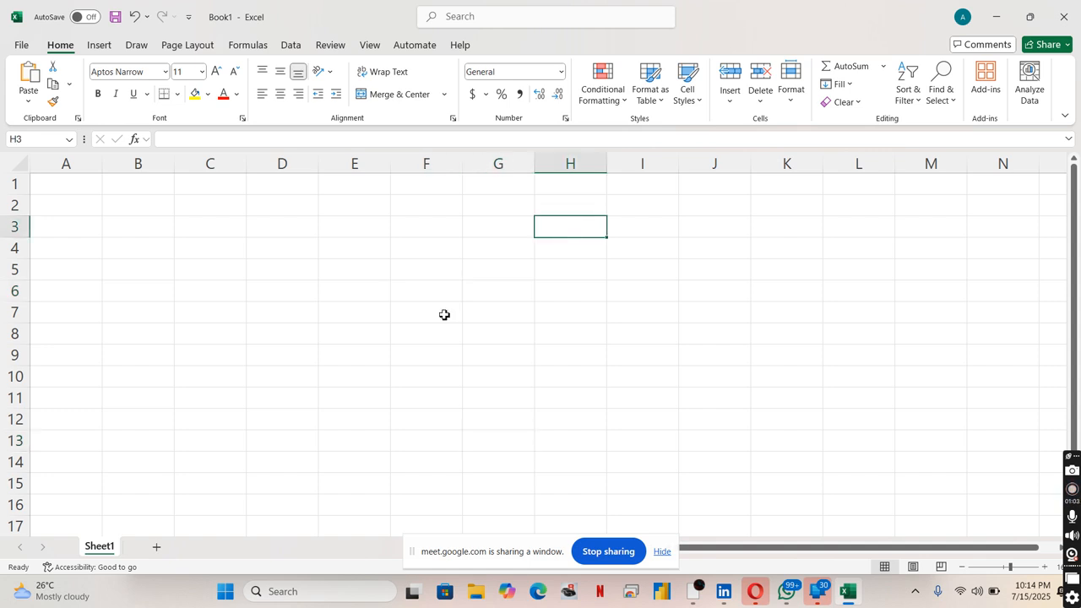
{"action": "left_click", "coordinate": [512, 314]}
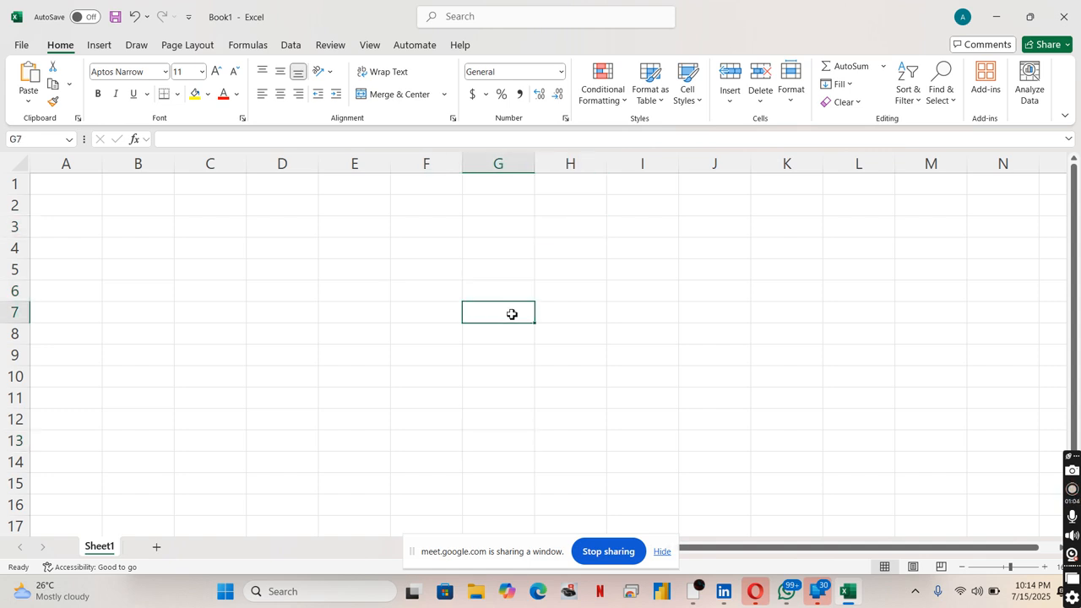
{"action": "left_click", "coordinate": [287, 246]}
{"action": "left_click", "coordinate": [52, 232]}
{"action": "left_click", "coordinate": [113, 211]}
{"action": "left_click", "coordinate": [86, 199]}
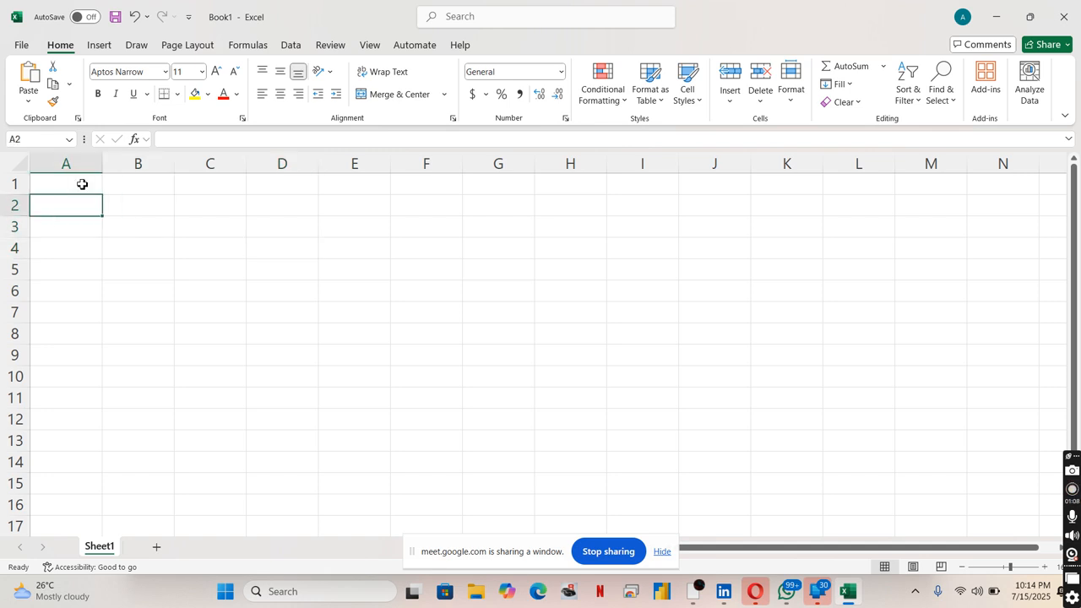
{"action": "left_click", "coordinate": [82, 184]}
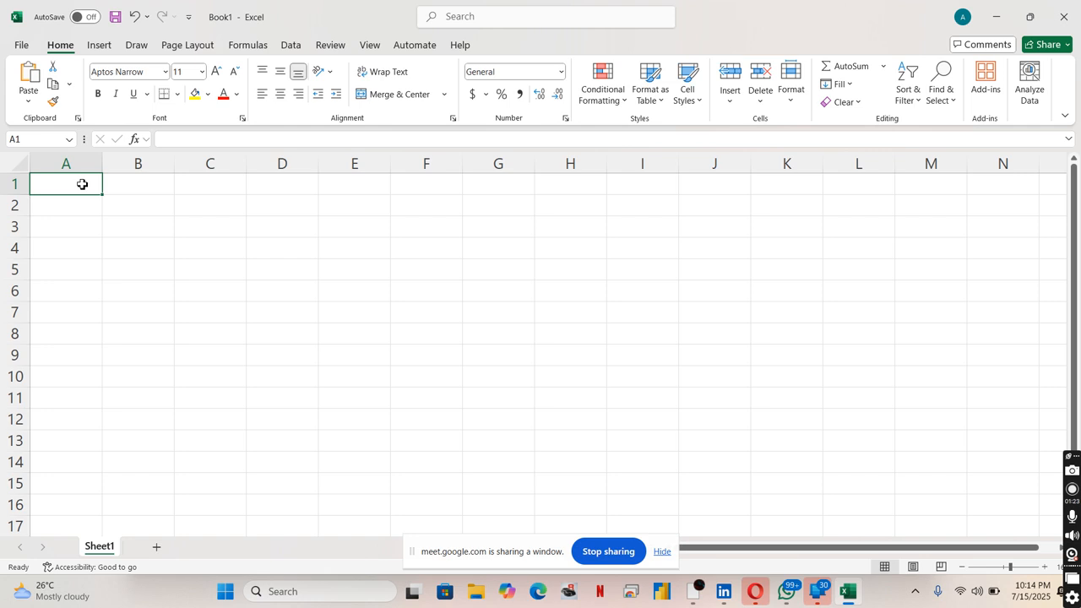
{"action": "left_click_drag", "start_coordinate": [120, 246], "coordinate": [674, 290]}
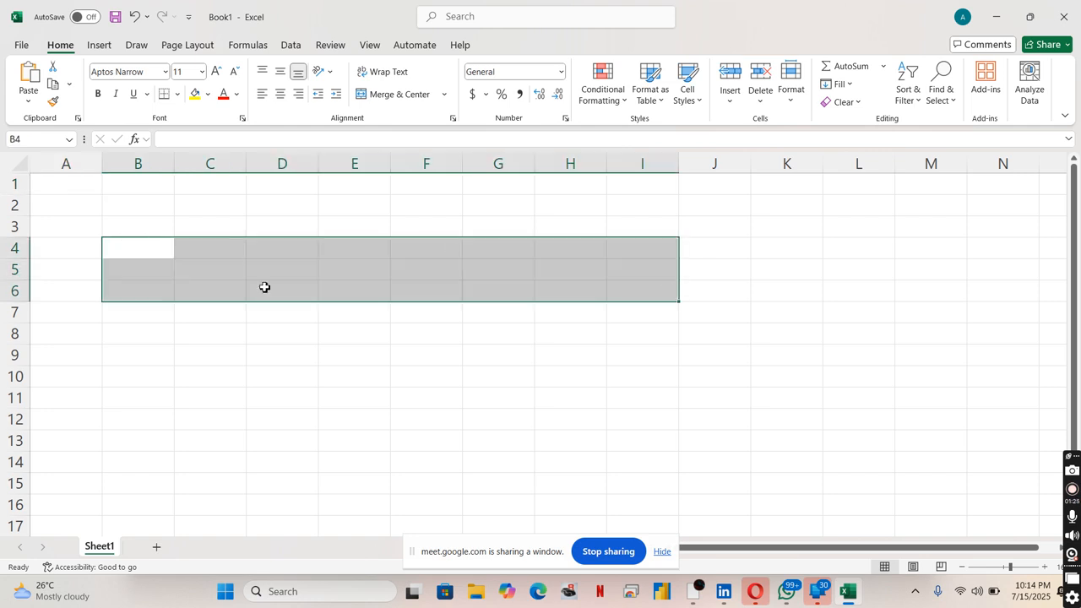
{"action": "left_click_drag", "start_coordinate": [57, 201], "coordinate": [59, 504]}
{"action": "left_click_drag", "start_coordinate": [344, 296], "coordinate": [127, 294]}
{"action": "left_click_drag", "start_coordinate": [39, 222], "coordinate": [65, 436]}
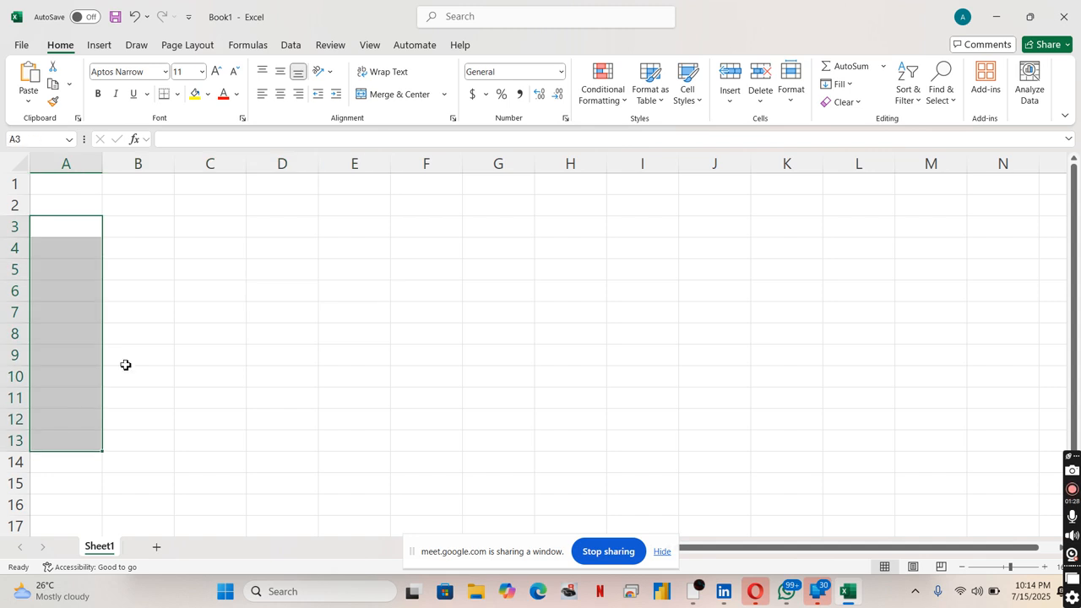
{"action": "left_click", "coordinate": [161, 349]}
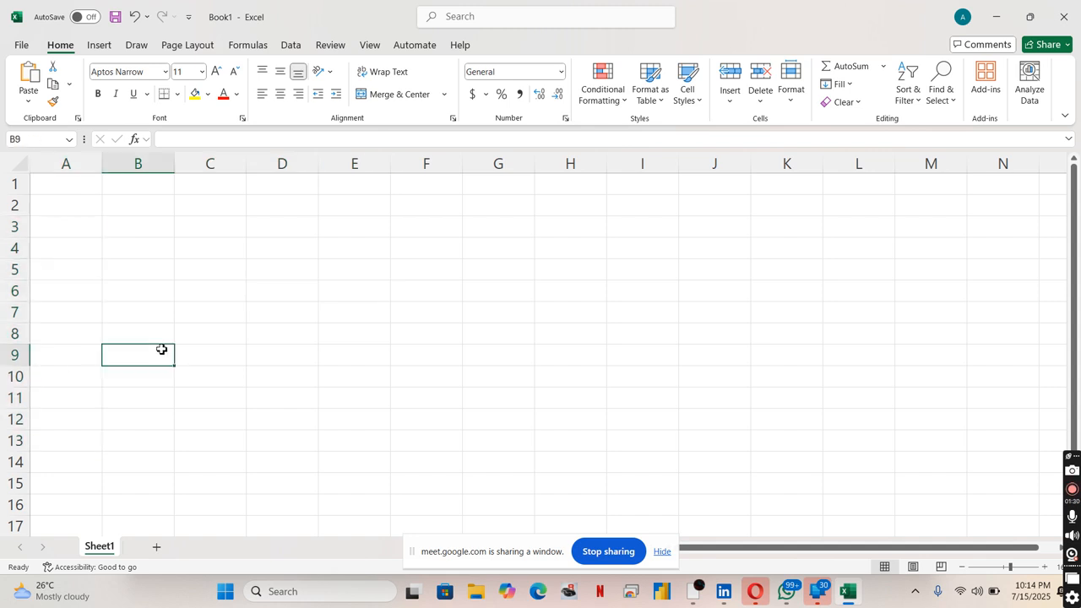
Enter the column headers NAME in cell A1 and SCORE in cell B1
{"action": "left_click", "coordinate": [61, 185]}
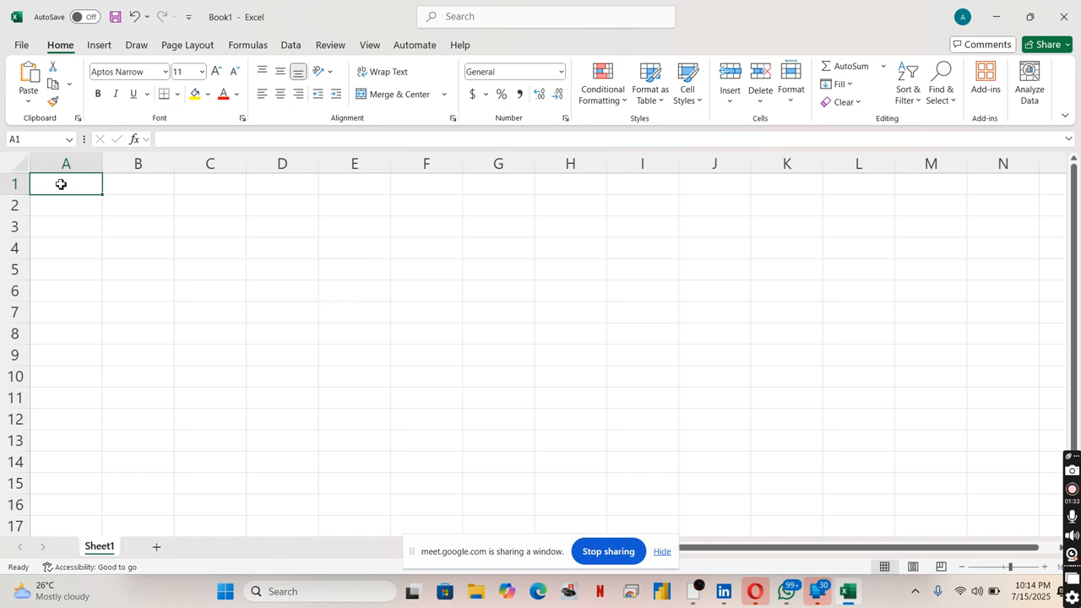
{"action": "type", "text": "NAME"}
{"action": "key", "text": "Tab"}
{"action": "type", "text": "SCORE"}
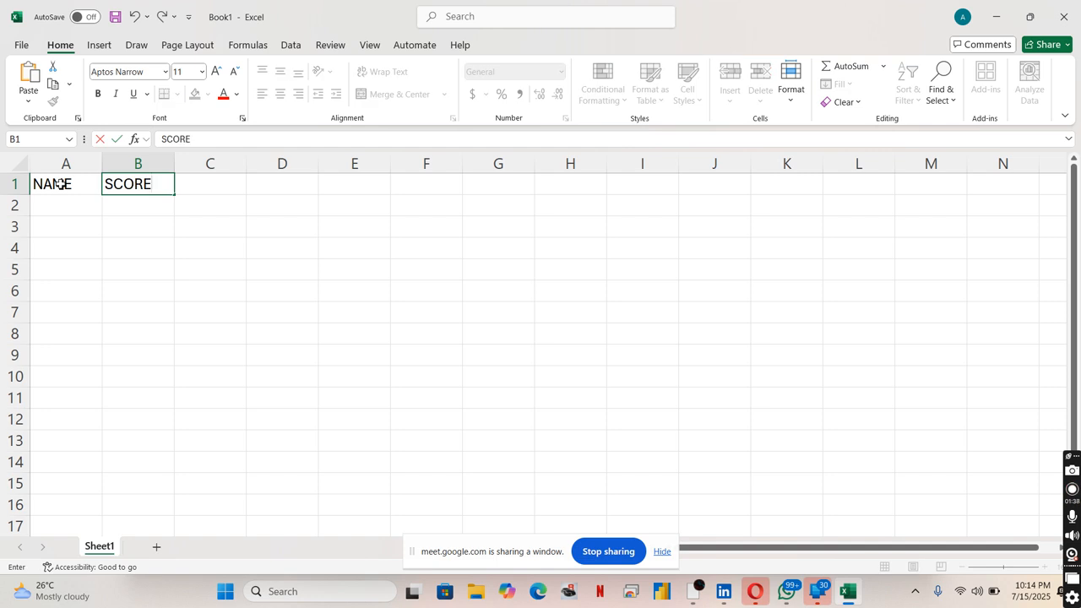
List the three students' first names under the NAME header in cells A2 to A4
{"action": "left_click", "coordinate": [58, 211]}
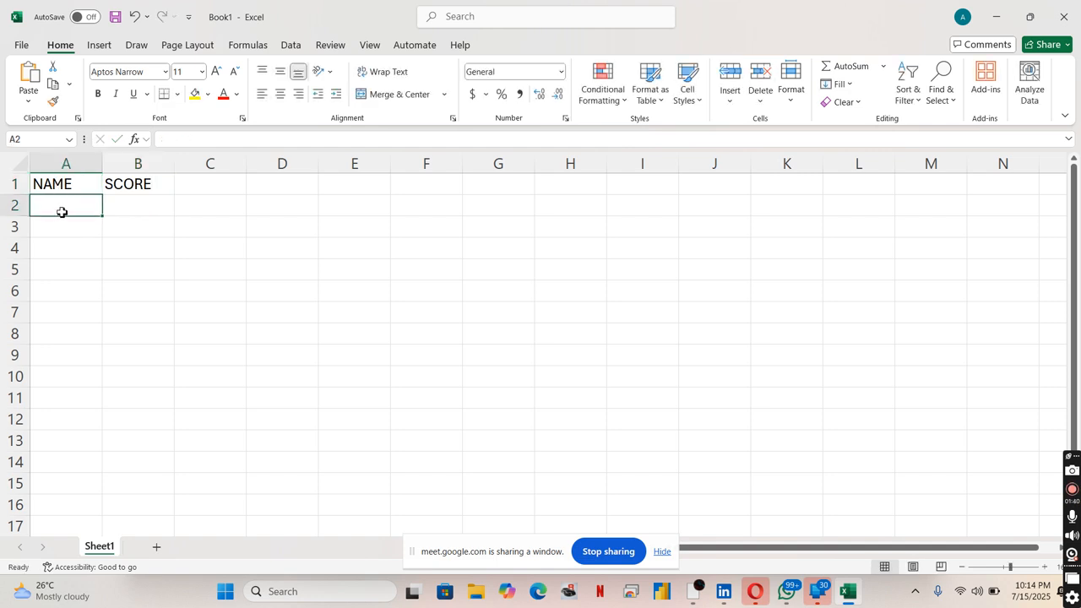
{"action": "type", "text": "JOHN"}
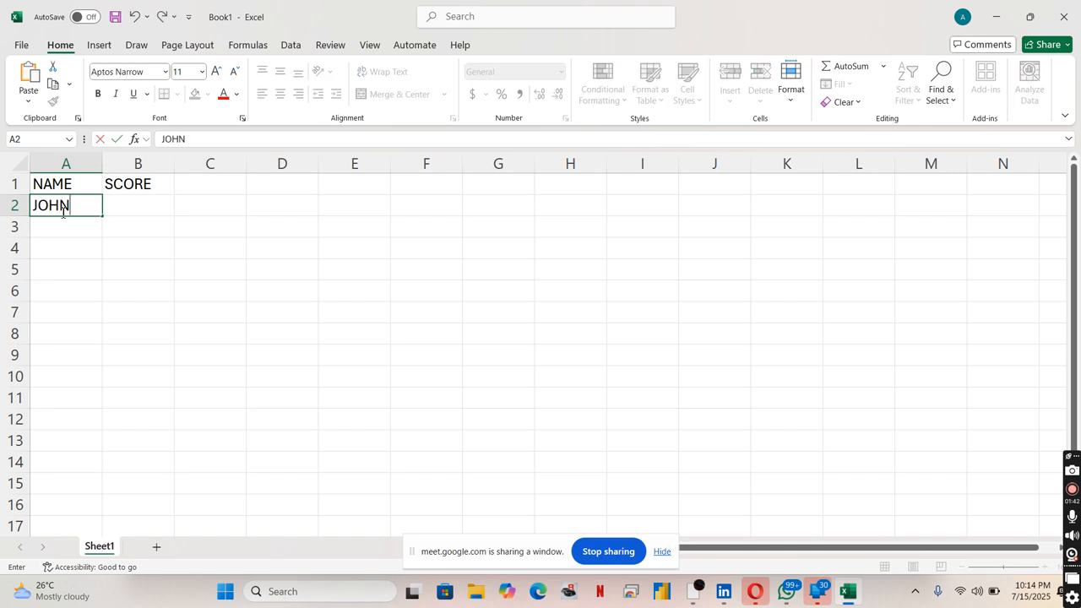
{"action": "key", "text": "Return"}
{"action": "type", "text": "MARY"}
{"action": "key", "text": "Return"}
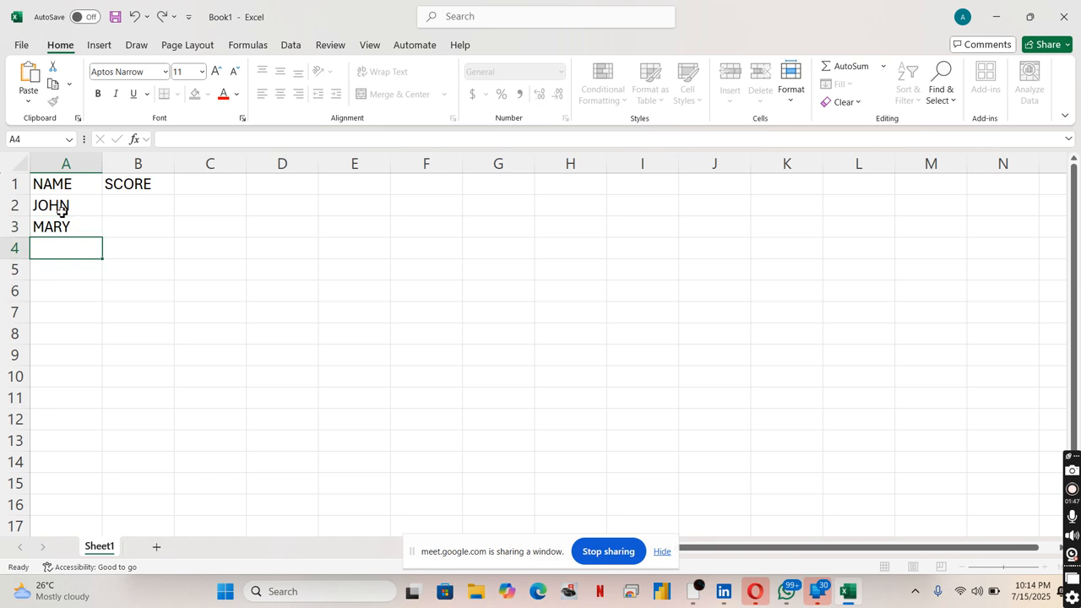
{"action": "type", "text": "TOBI"}
Fill in the scores 85, 90 and 78 in cells B2 to B4 beside the names
{"action": "key", "text": "Up"}
{"action": "key", "text": "Right"}
{"action": "key", "text": "Up"}
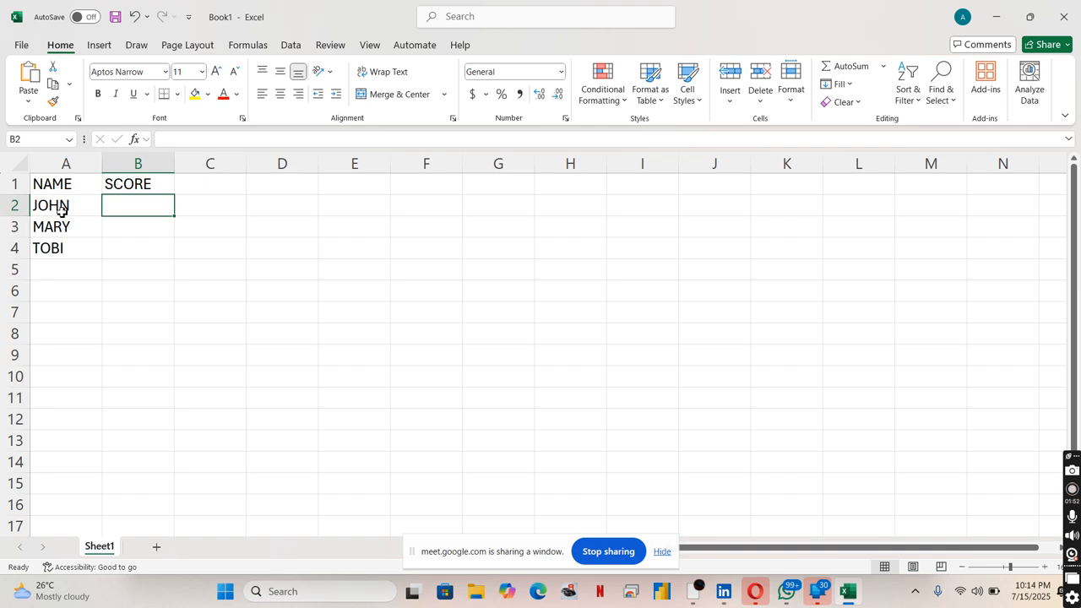
{"action": "type", "text": "85"}
{"action": "key", "text": "Return"}
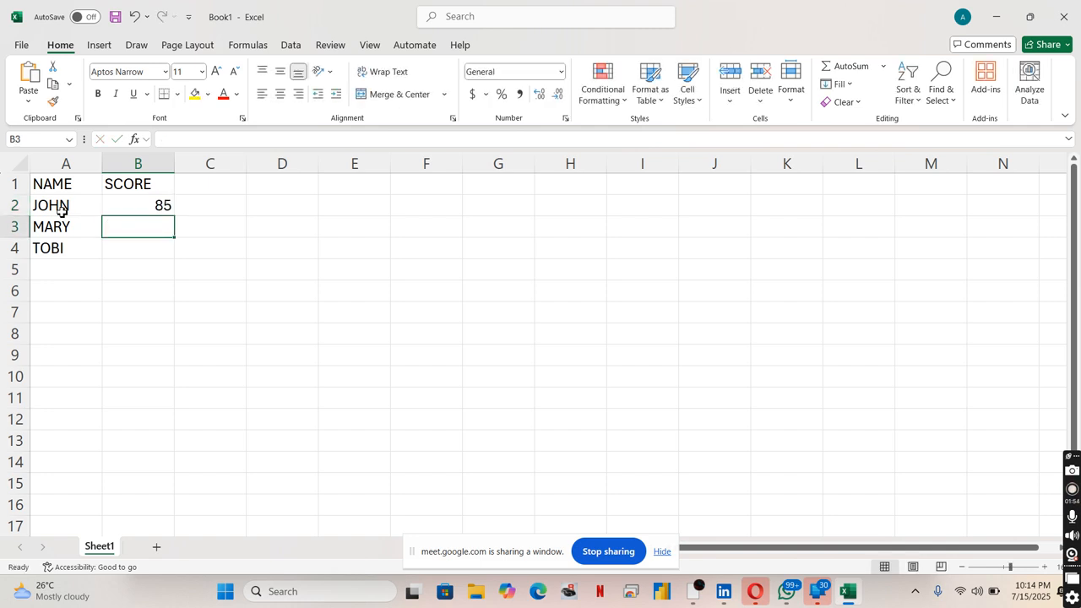
{"action": "type", "text": "90"}
{"action": "key", "text": "Return"}
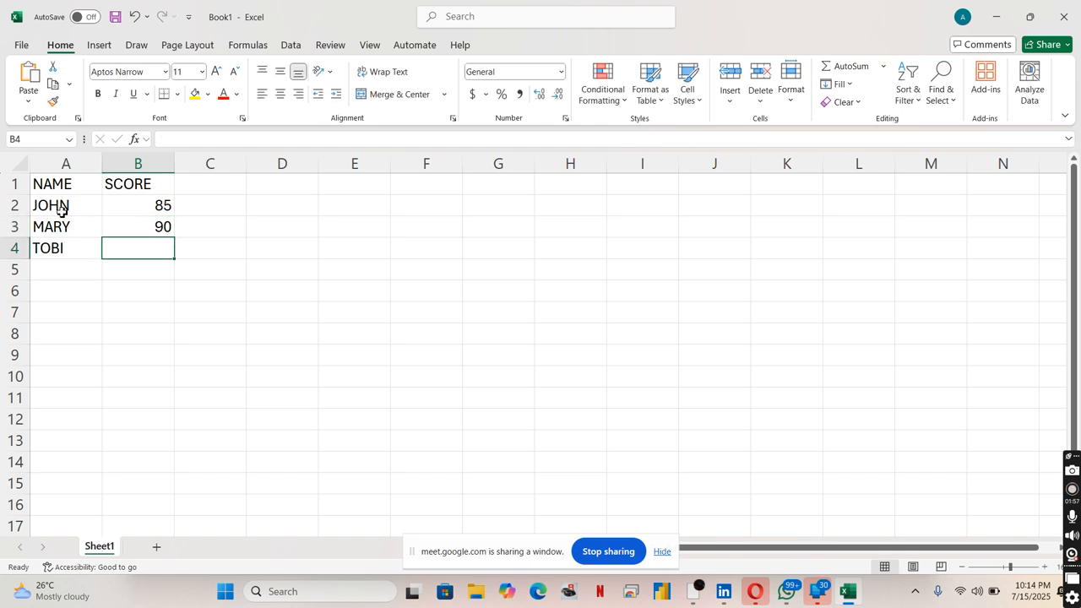
{"action": "type", "text": "78"}
{"action": "left_click", "coordinate": [250, 292]}
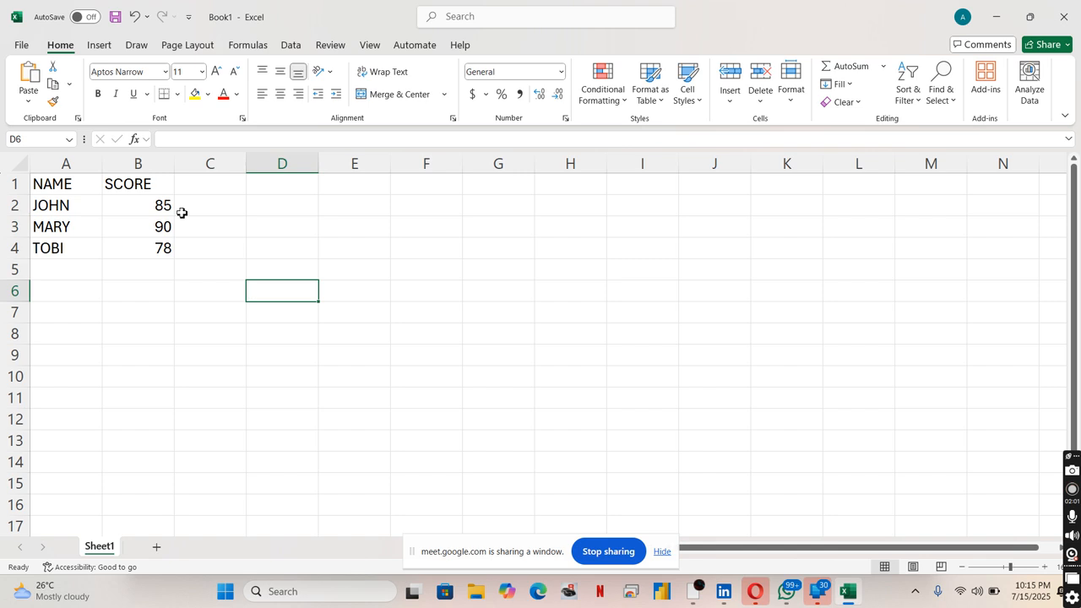
Make the NAME and SCORE headers in cells A1:B1 bold
{"action": "left_click_drag", "start_coordinate": [85, 184], "coordinate": [120, 185]}
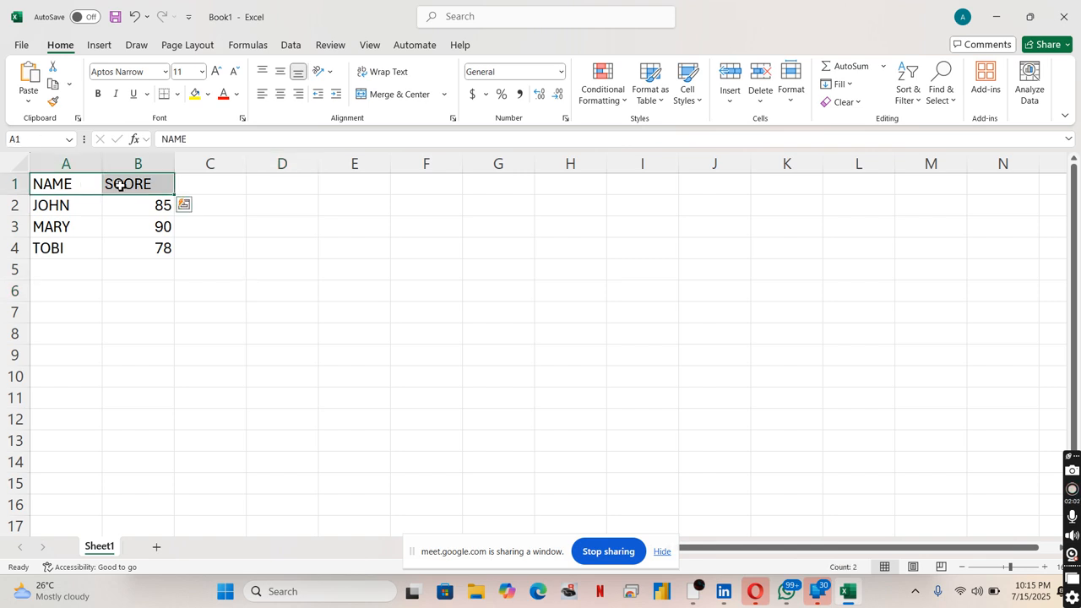
{"action": "key", "text": "ctrl+b"}
{"action": "left_click", "coordinate": [251, 302]}
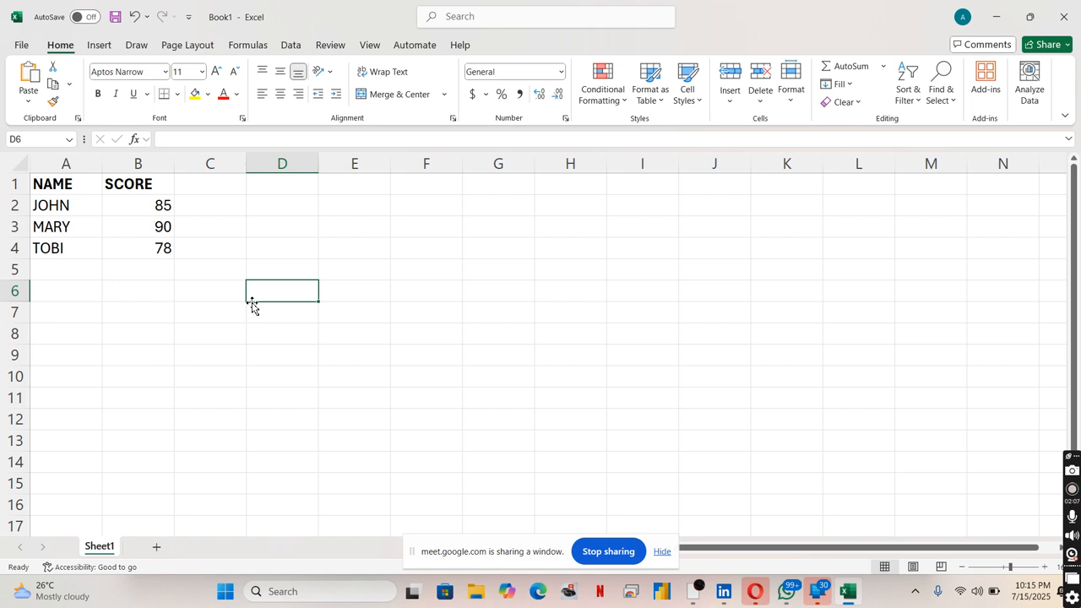
{"action": "left_click", "coordinate": [261, 331]}
{"action": "left_click", "coordinate": [179, 216]}
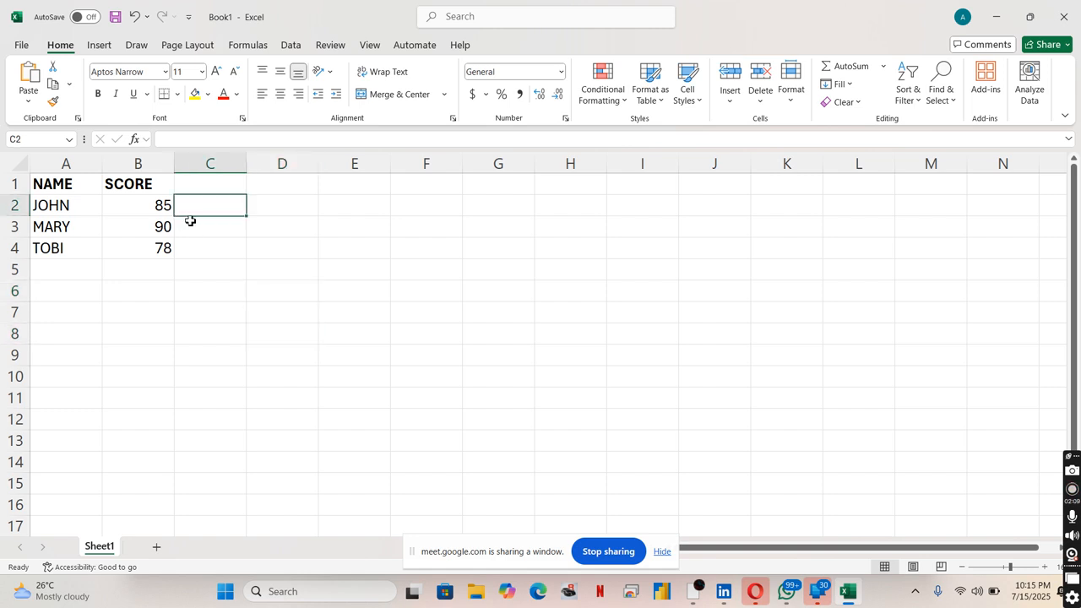
{"action": "left_click", "coordinate": [273, 276]}
{"action": "left_click", "coordinate": [228, 222]}
{"action": "left_click", "coordinate": [167, 186]}
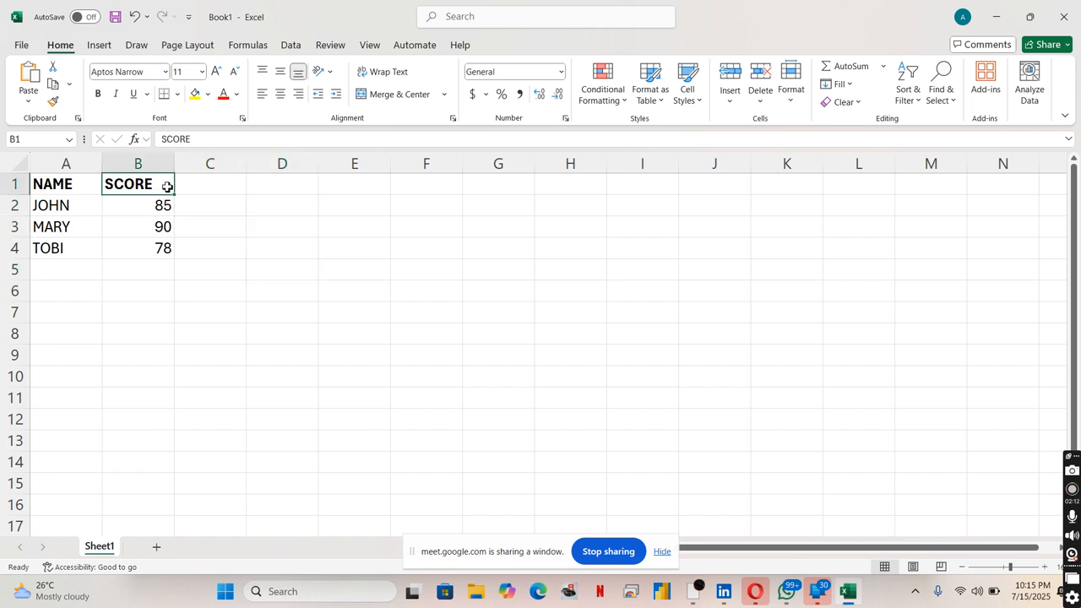
{"action": "left_click", "coordinate": [265, 290]}
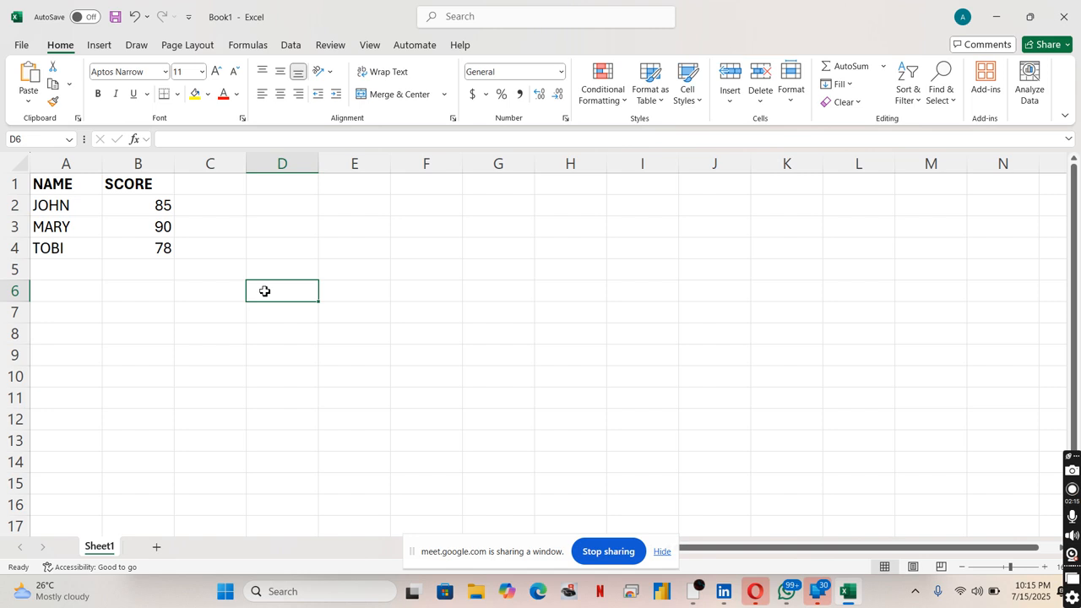
{"action": "left_click", "coordinate": [335, 364]}
{"action": "left_click", "coordinate": [422, 251]}
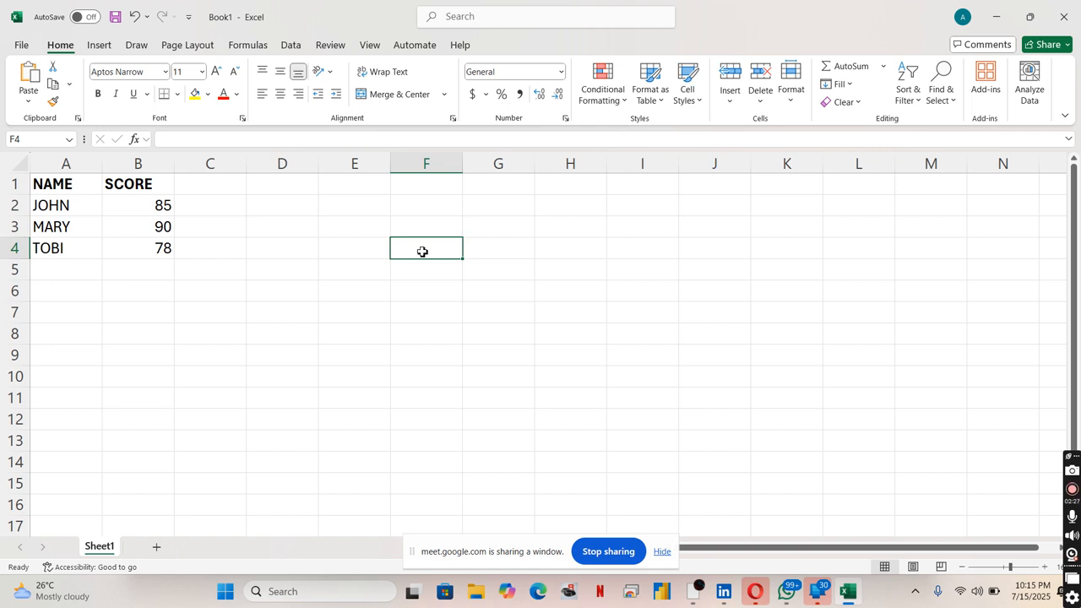
{"action": "left_click", "coordinate": [340, 275]}
{"action": "left_click", "coordinate": [280, 306]}
{"action": "left_click", "coordinate": [234, 266]}
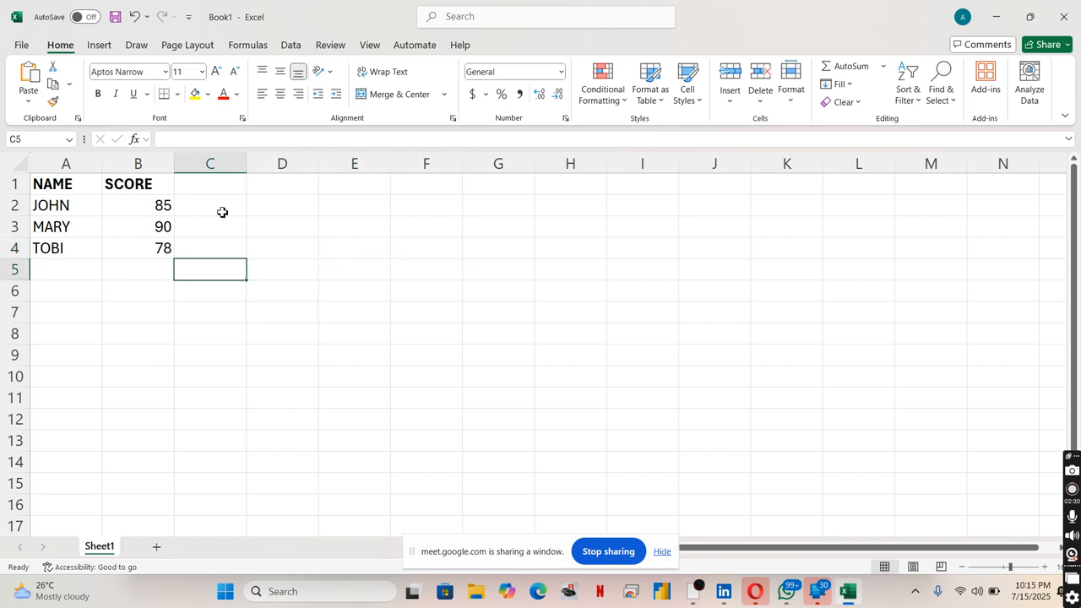
{"action": "left_click", "coordinate": [258, 241]}
{"action": "left_click", "coordinate": [295, 306]}
{"action": "left_click", "coordinate": [201, 283]}
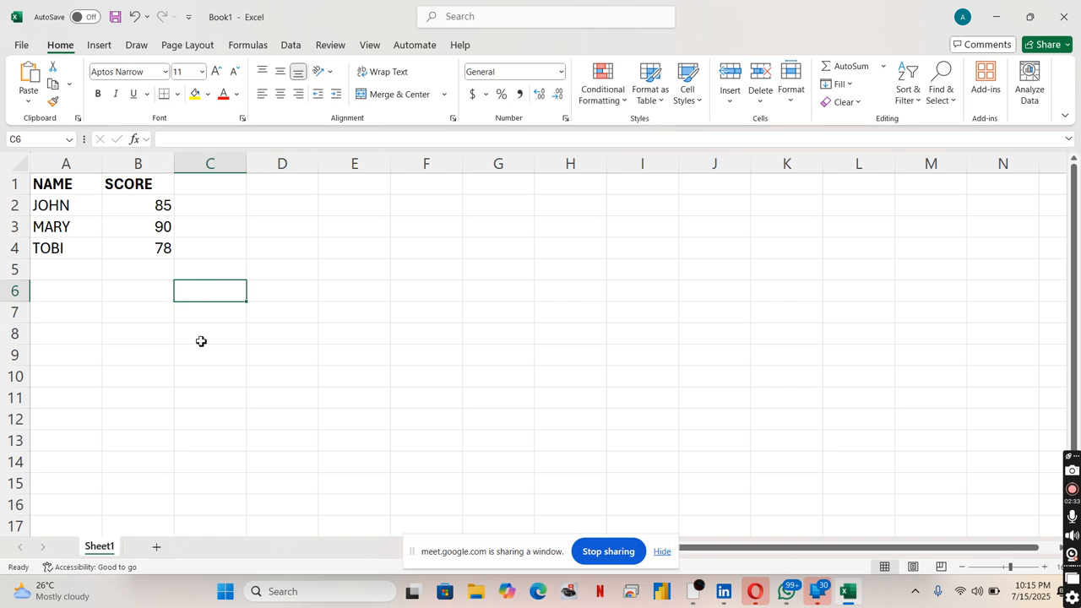
{"action": "left_click", "coordinate": [163, 332]}
{"action": "left_click", "coordinate": [238, 331]}
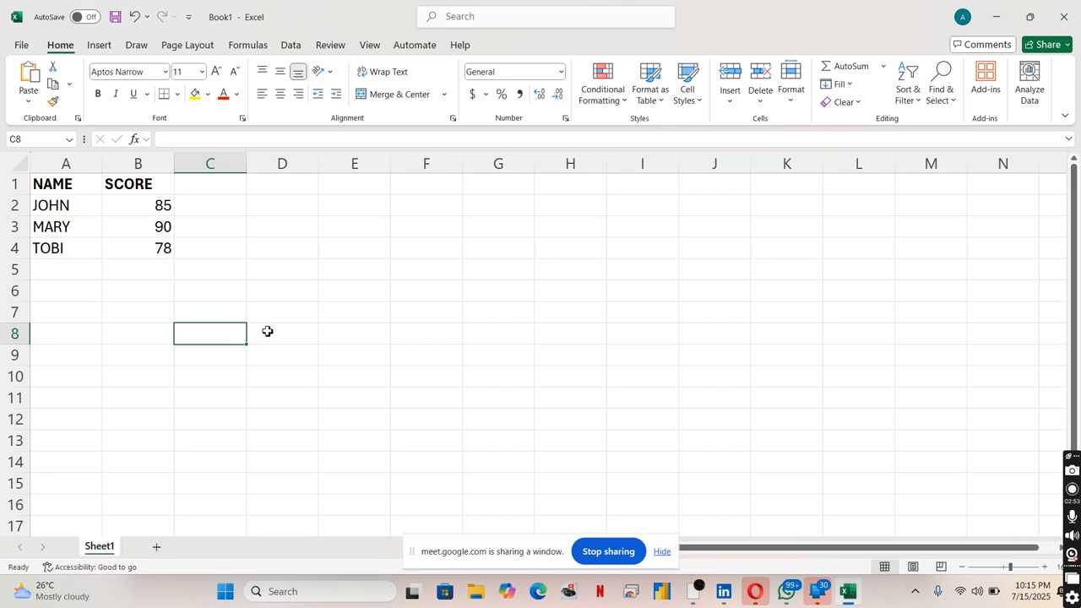
{"action": "left_click", "coordinate": [267, 330]}
{"action": "left_click", "coordinate": [248, 309]}
{"action": "left_click", "coordinate": [214, 311]}
{"action": "left_click", "coordinate": [196, 277]}
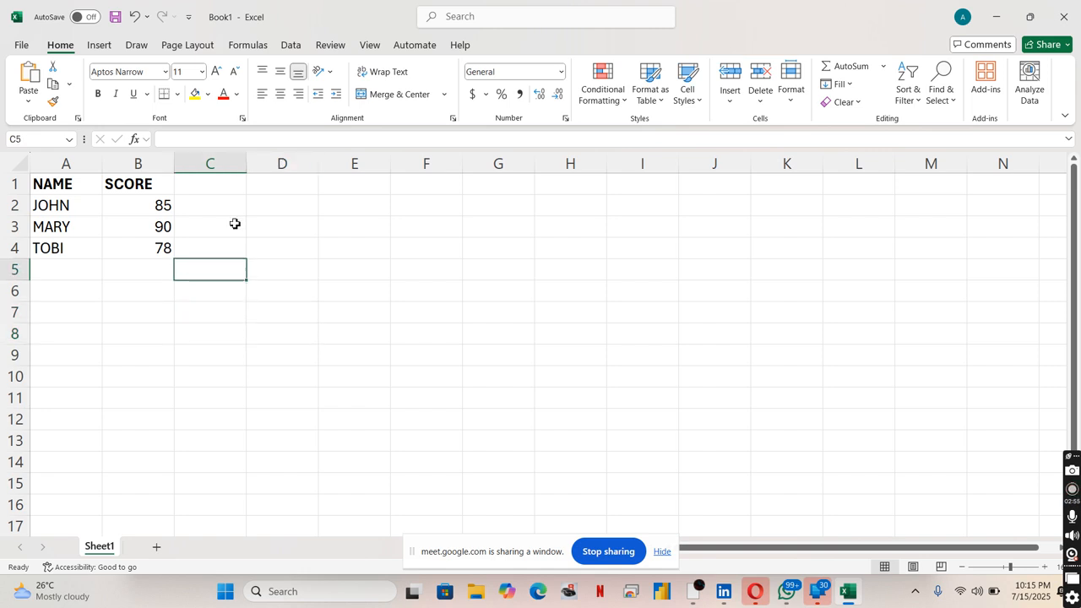
{"action": "left_click", "coordinate": [273, 245]}
{"action": "left_click", "coordinate": [271, 309]}
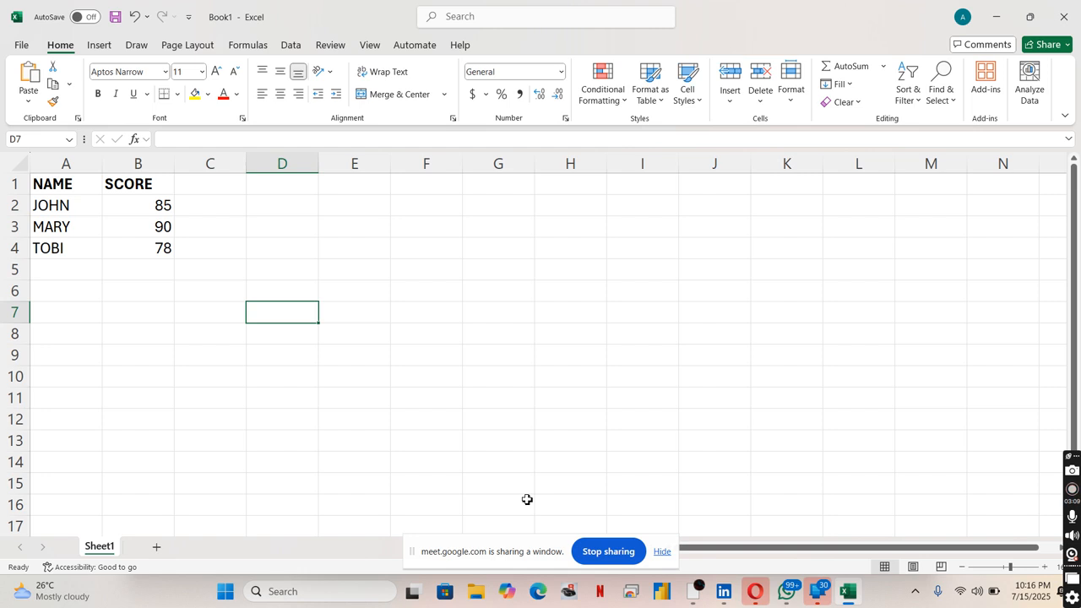
{"action": "left_click", "coordinate": [575, 391]}
{"action": "left_click", "coordinate": [572, 361]}
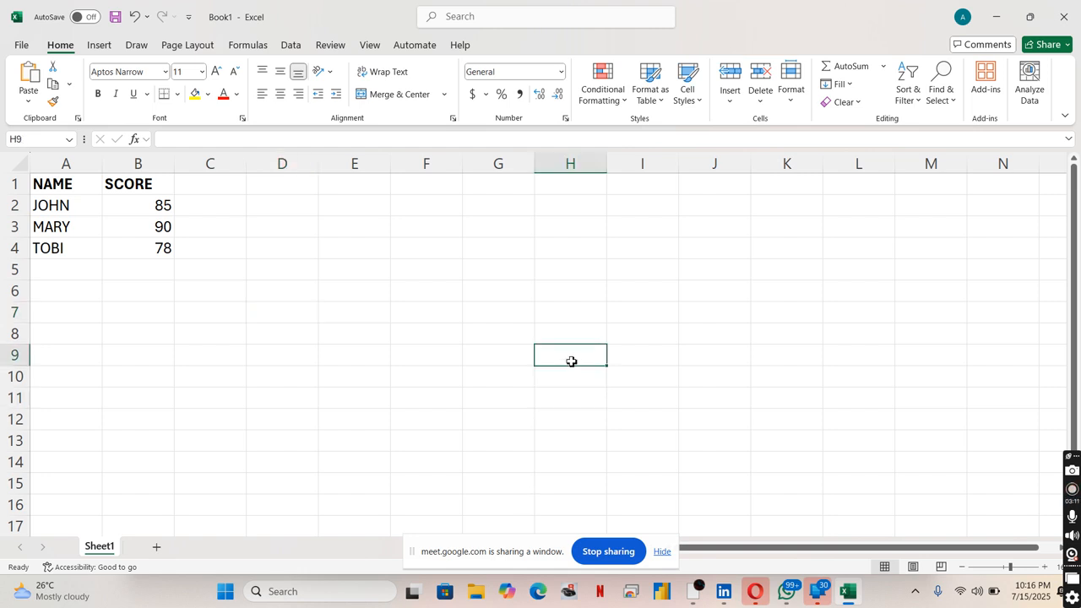
{"action": "left_click", "coordinate": [519, 329]}
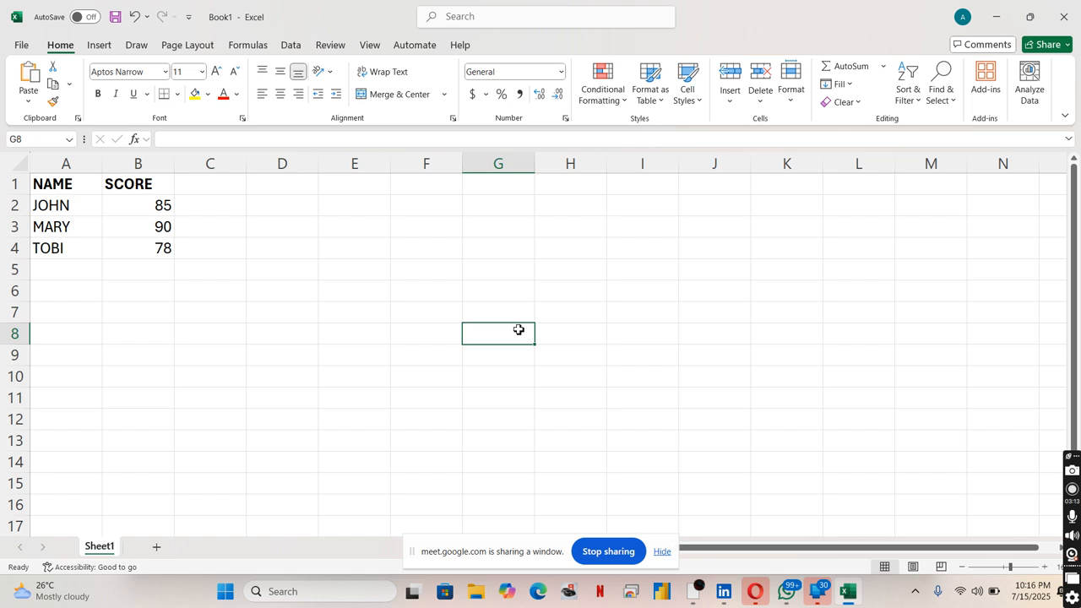
{"action": "left_click", "coordinate": [520, 312]}
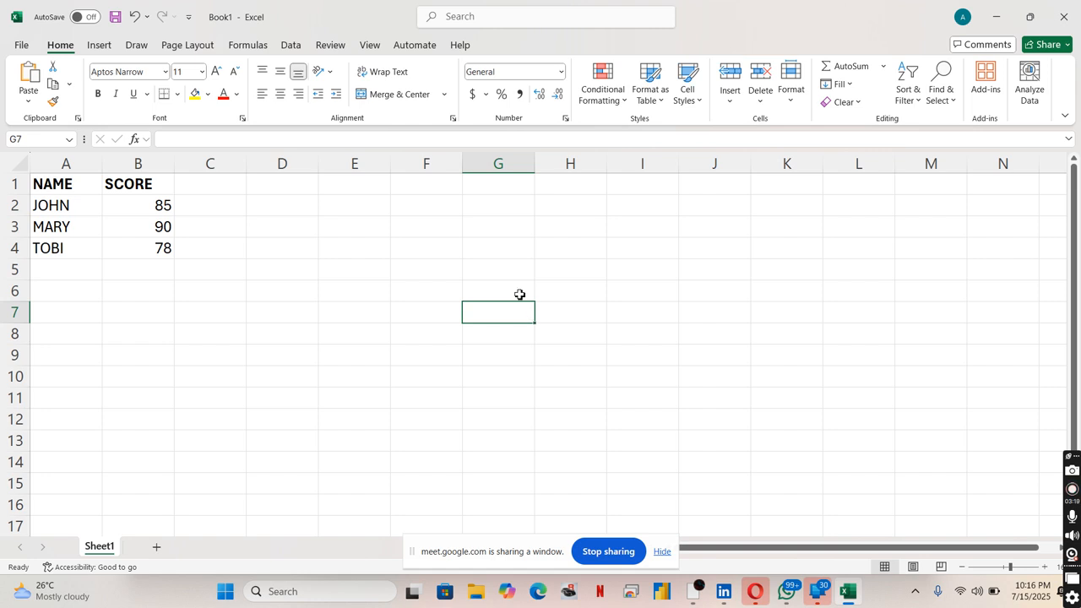
{"action": "left_click", "coordinate": [511, 324]}
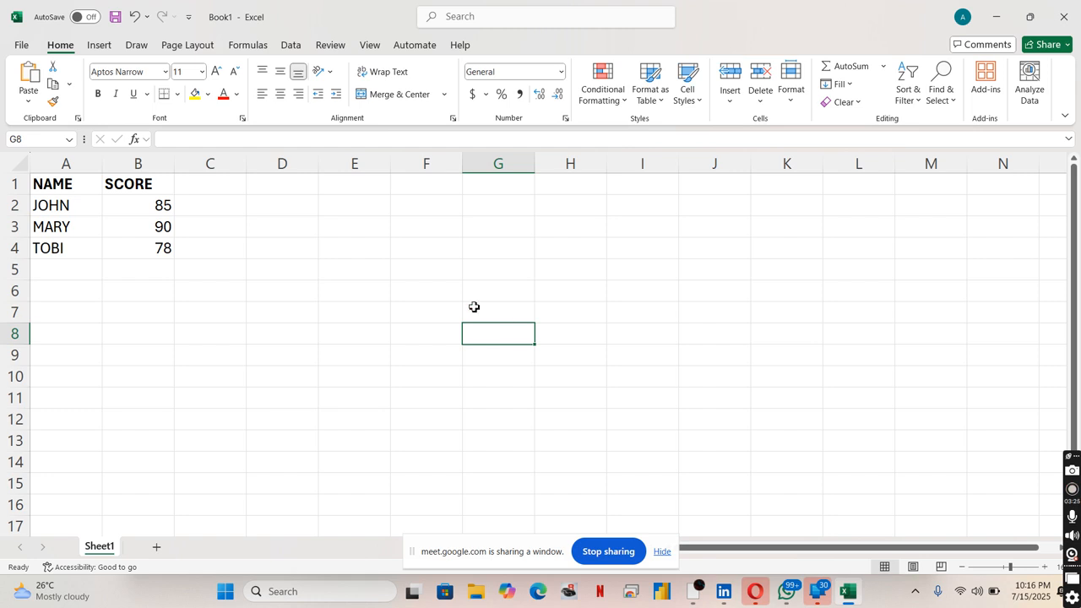
{"action": "left_click", "coordinate": [342, 316]}
{"action": "left_click", "coordinate": [265, 248]}
{"action": "left_click", "coordinate": [251, 334]}
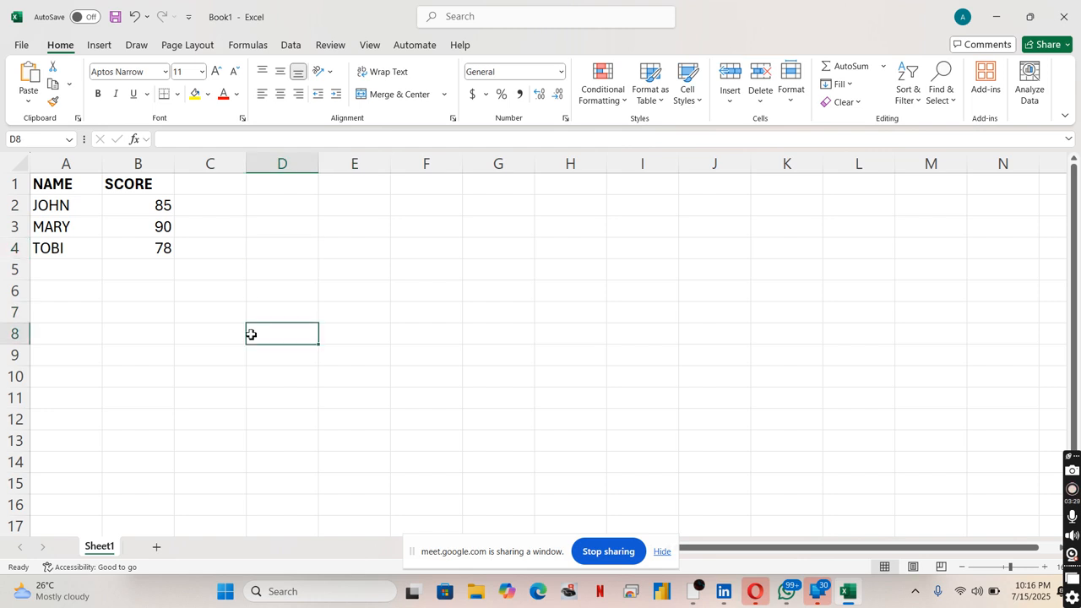
{"action": "left_click", "coordinate": [248, 239]}
{"action": "left_click", "coordinate": [289, 340]}
{"action": "left_click", "coordinate": [105, 252]}
{"action": "left_click", "coordinate": [160, 350]}
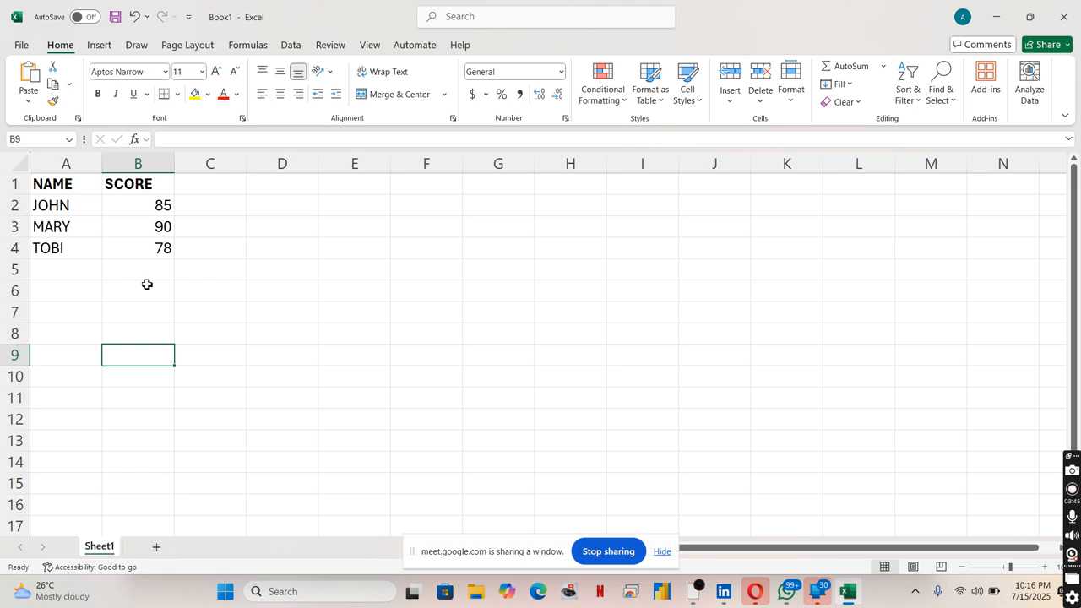
{"action": "left_click", "coordinate": [342, 297]}
{"action": "left_click", "coordinate": [336, 418]}
{"action": "left_click", "coordinate": [291, 356]}
{"action": "left_click", "coordinate": [182, 272]}
{"action": "left_click", "coordinate": [198, 352]}
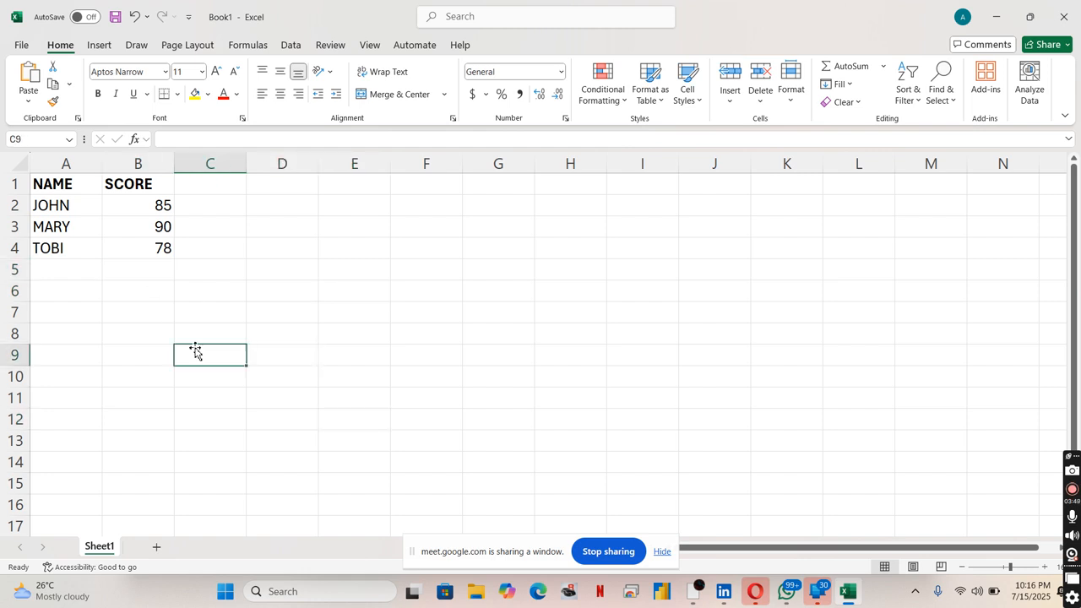
{"action": "left_click", "coordinate": [182, 296]}
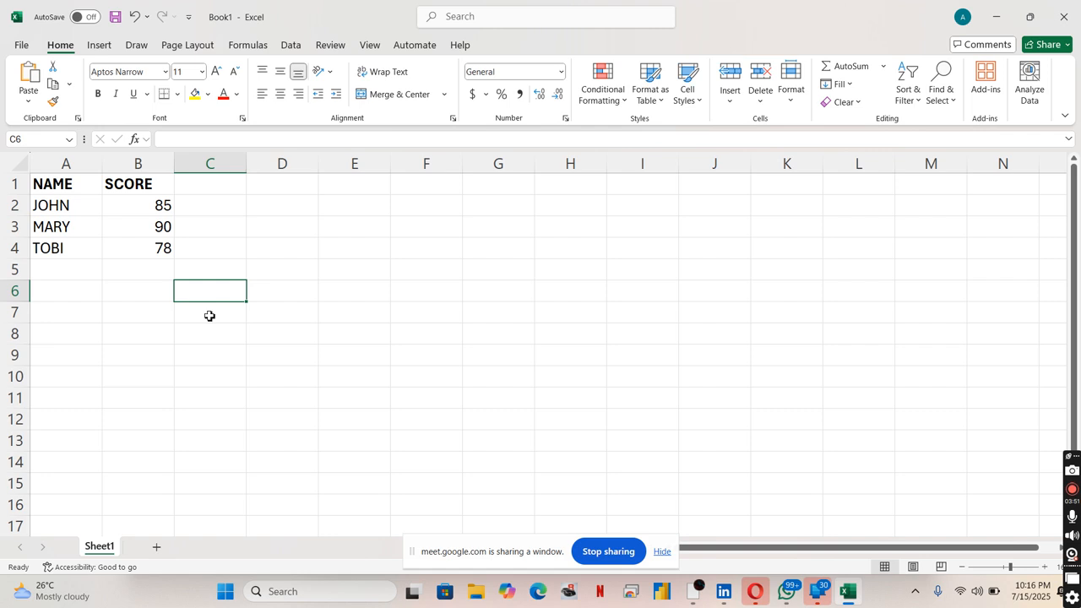
{"action": "left_click", "coordinate": [60, 230]}
{"action": "left_click_drag", "start_coordinate": [116, 245], "coordinate": [194, 223]}
{"action": "left_click", "coordinate": [58, 225]}
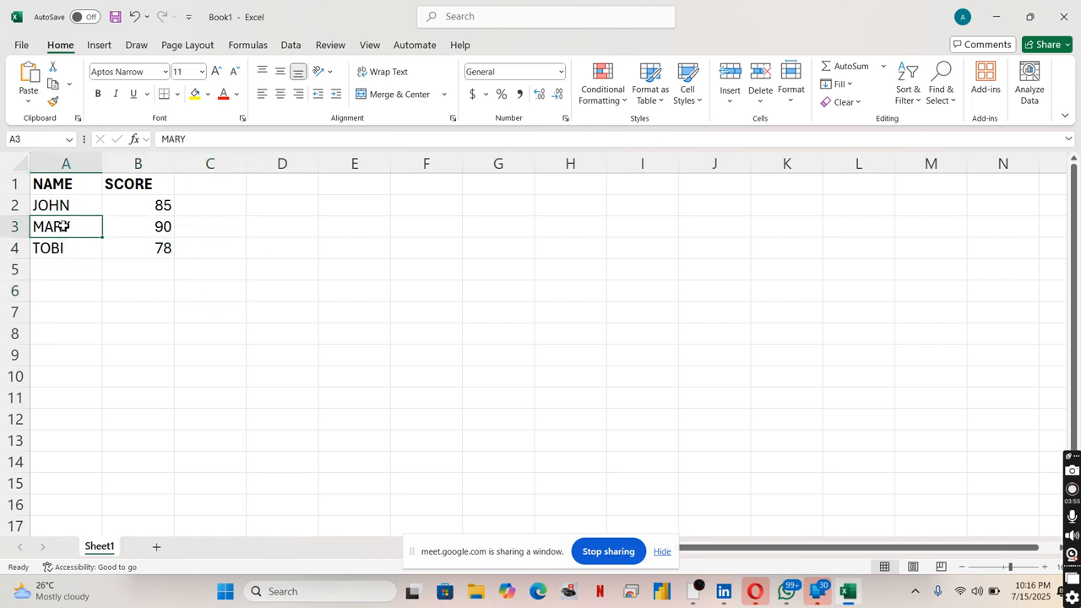
{"action": "left_click_drag", "start_coordinate": [93, 228], "coordinate": [926, 221]}
{"action": "left_click_drag", "start_coordinate": [800, 255], "coordinate": [116, 212]}
{"action": "left_click", "coordinate": [223, 366]}
{"action": "left_click", "coordinate": [272, 271]}
{"action": "left_click", "coordinate": [270, 320]}
{"action": "left_click", "coordinate": [192, 306]}
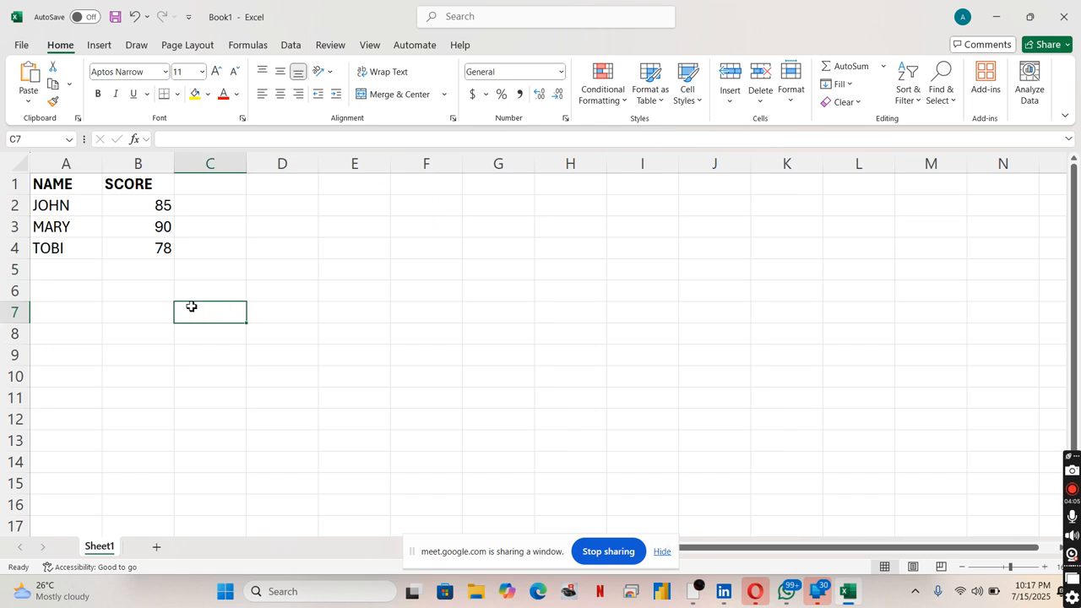
Start a VLOOKUP formula in cell C7 below the score table
{"action": "left_click", "coordinate": [192, 291]}
{"action": "left_click", "coordinate": [193, 320]}
{"action": "type", "text": "="}
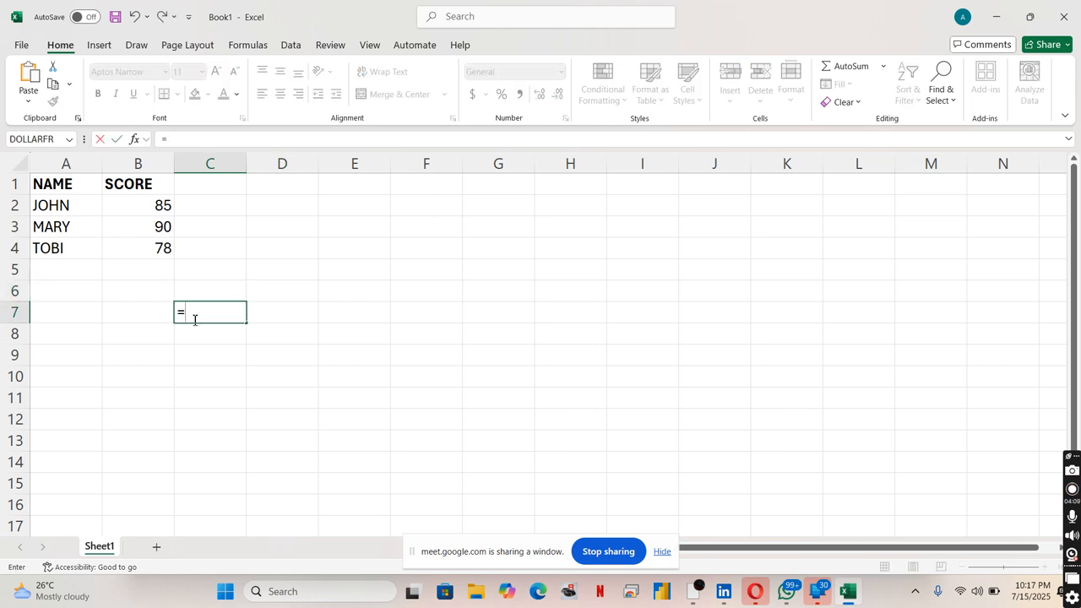
{"action": "type", "text": "V"}
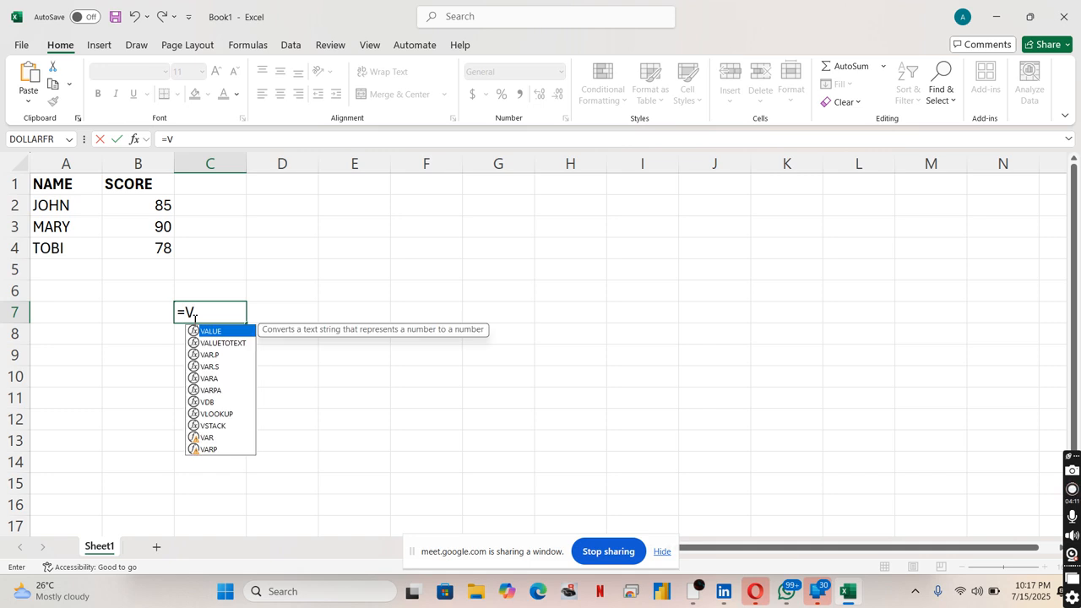
{"action": "type", "text": "LOO"}
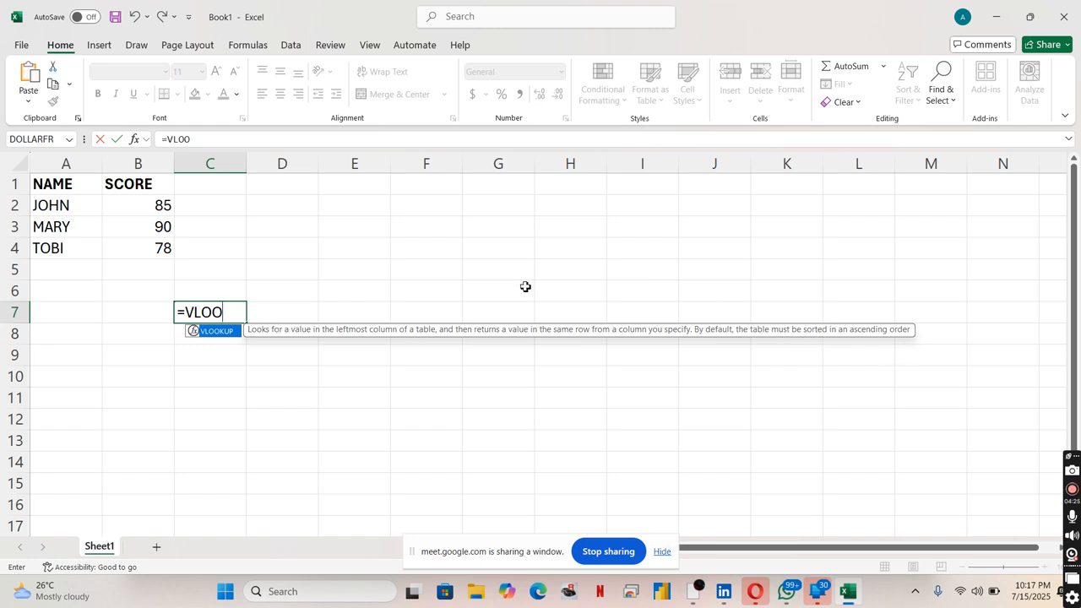
{"action": "double_click", "coordinate": [240, 330]}
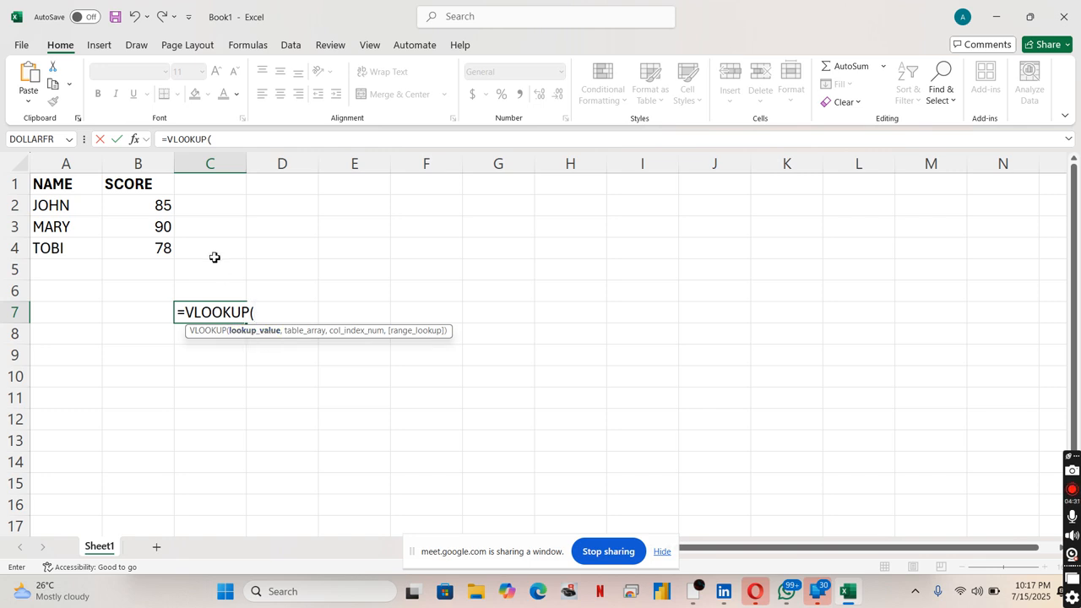
{"action": "left_click", "coordinate": [79, 230]}
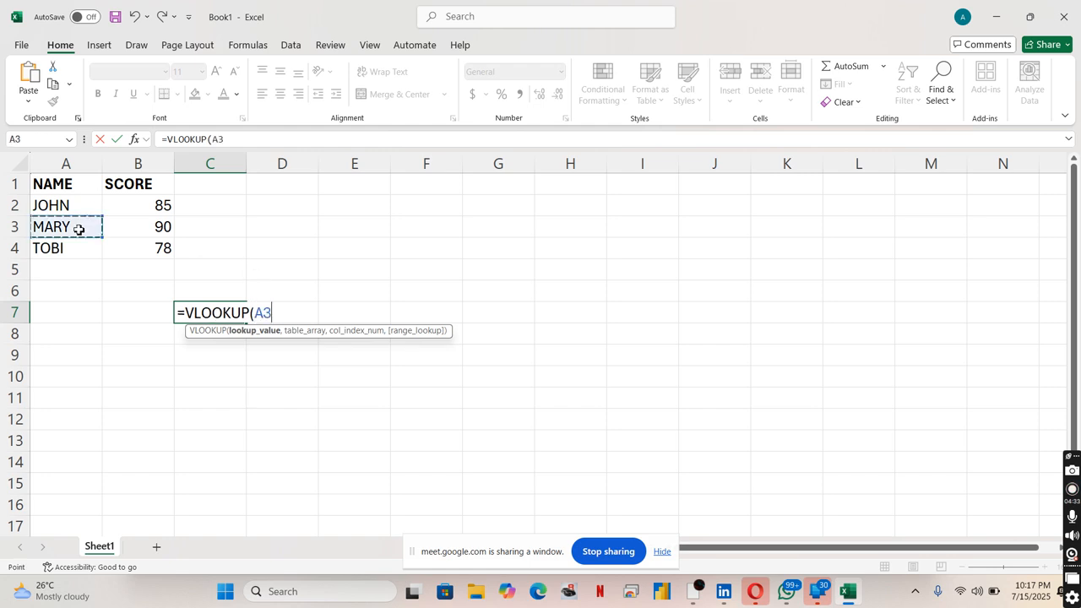
{"action": "type", "text": ","}
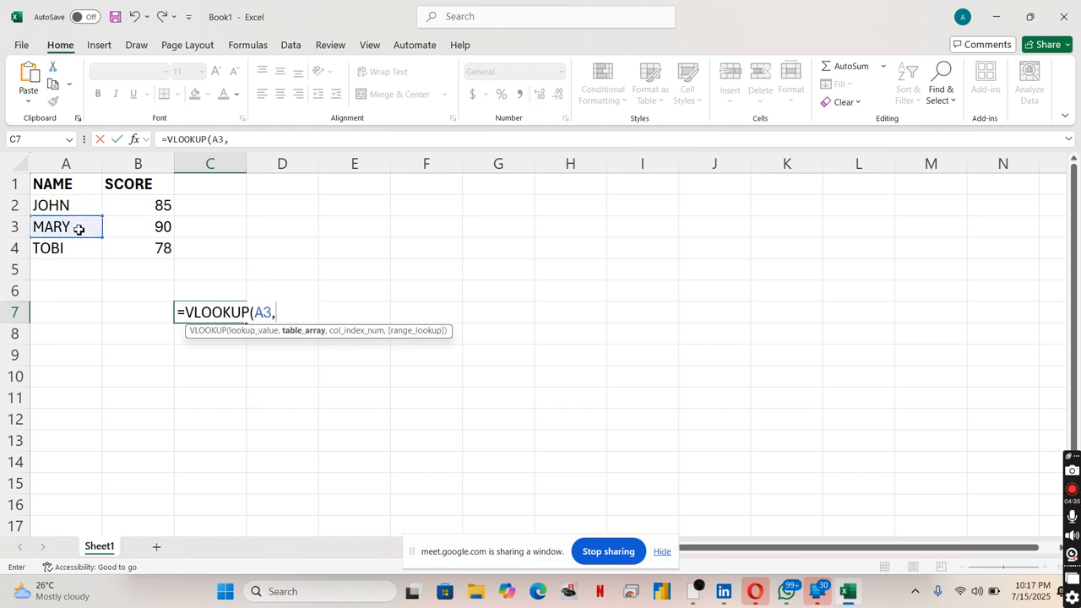
{"action": "key", "text": "BackSpace"}
{"action": "key", "text": "BackSpace"}
{"action": "key", "text": "BackSpace"}
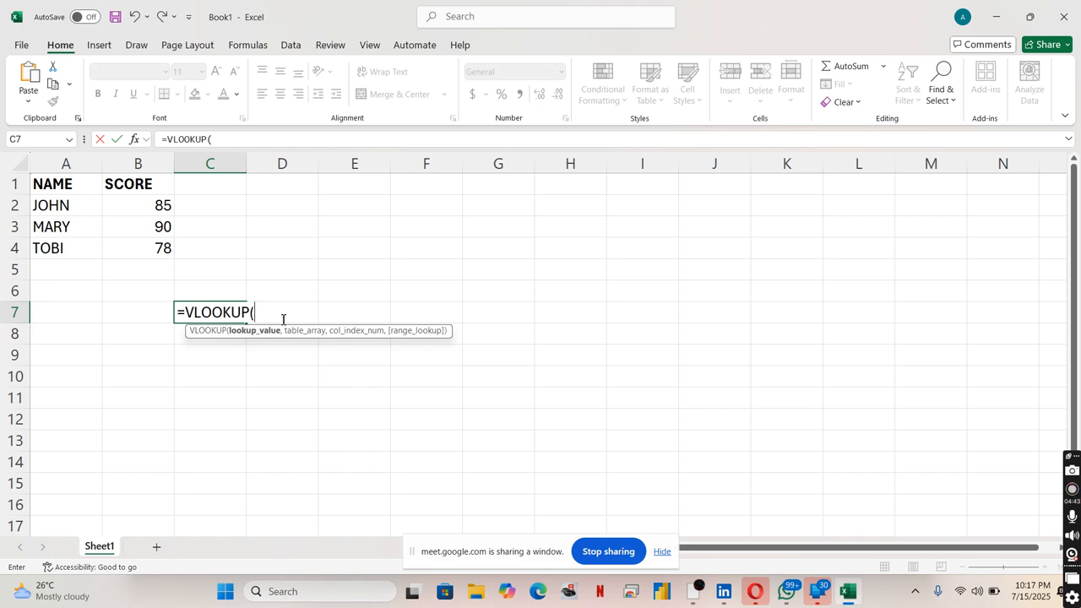
Set the lookup value to the first name from cell A3 as quoted text and the table array to A1:B4
{"action": "type", "text": "\"MARY"}
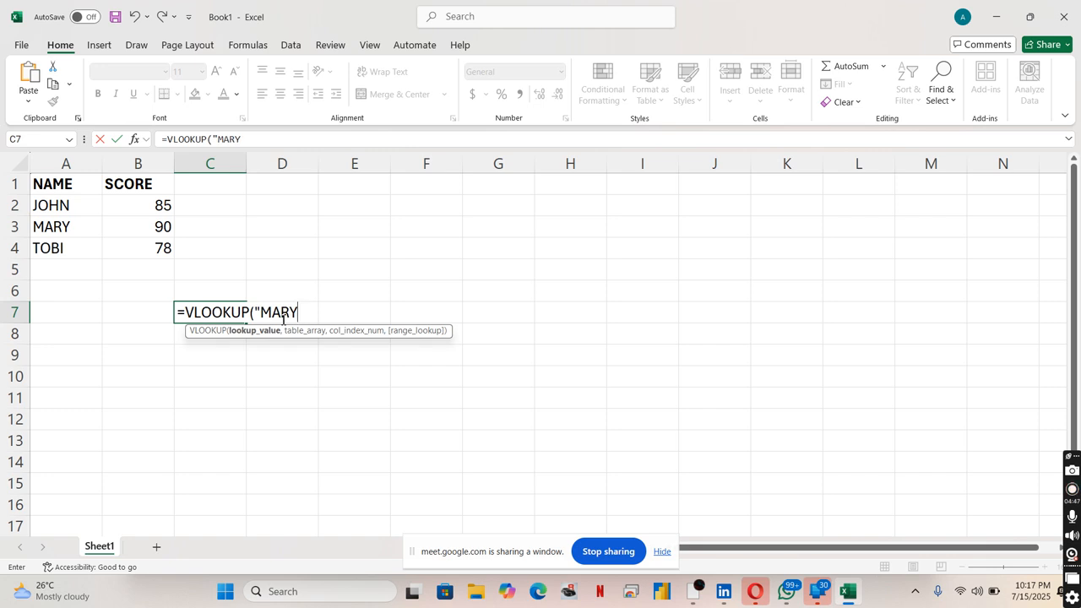
{"action": "type", "text": "\","}
{"action": "left_click_drag", "start_coordinate": [75, 183], "coordinate": [162, 251]}
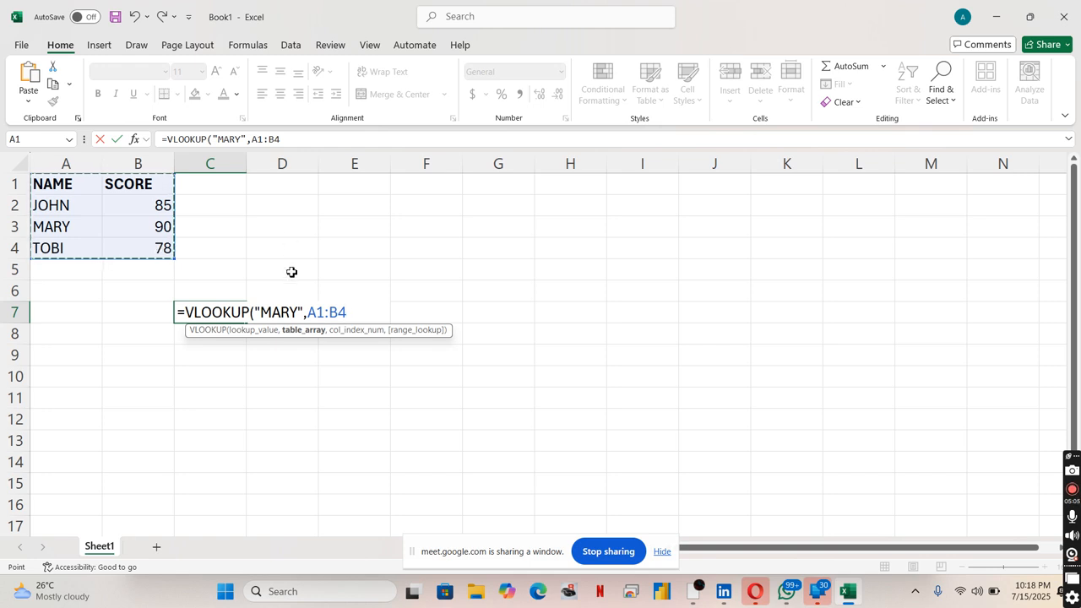
{"action": "type", "text": ","}
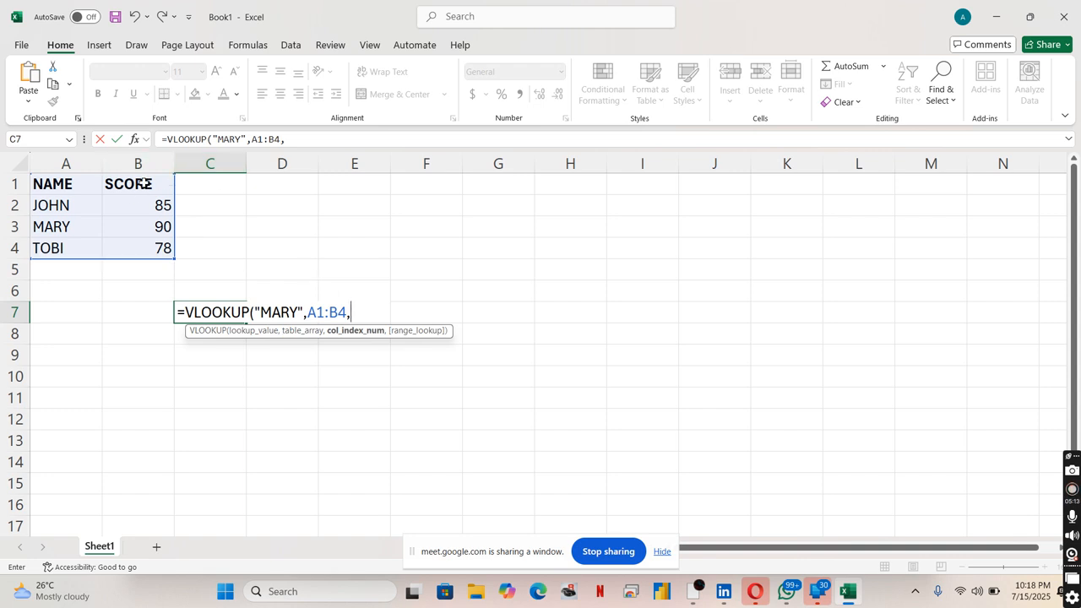
{"action": "left_click", "coordinate": [156, 226]}
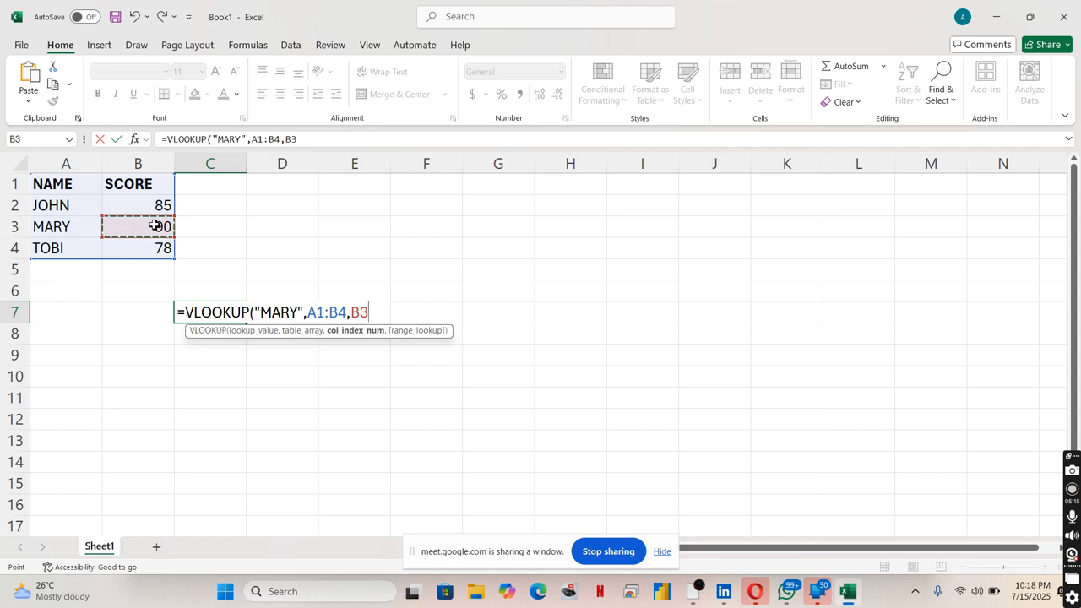
{"action": "key", "text": "BackSpace"}
{"action": "key", "text": "BackSpace"}
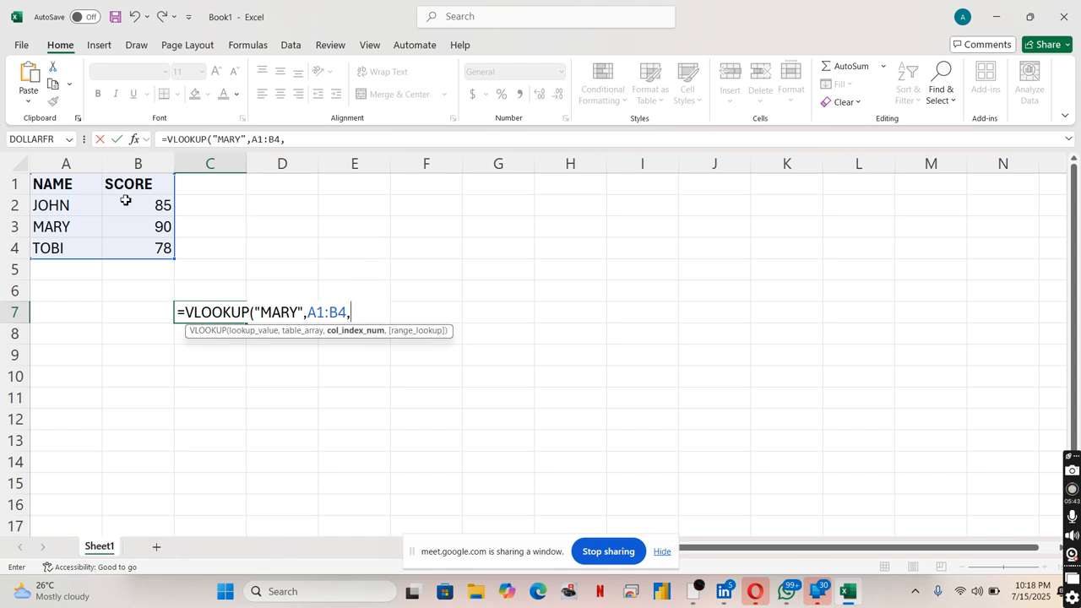
Complete the VLOOKUP in C7 with column index 2 and FALSE for an exact match
{"action": "type", "text": "2,"}
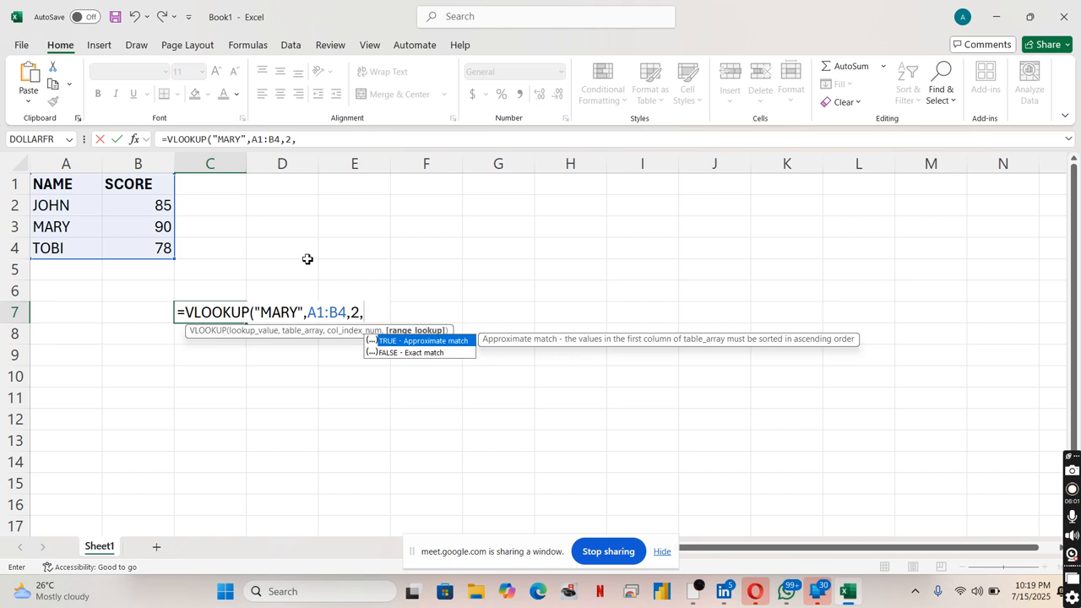
{"action": "key", "text": "Down"}
{"action": "key", "text": "Up"}
{"action": "key", "text": "Down"}
{"action": "key", "text": "Tab"}
{"action": "type", "text": ")"}
{"action": "key", "text": "Return"}
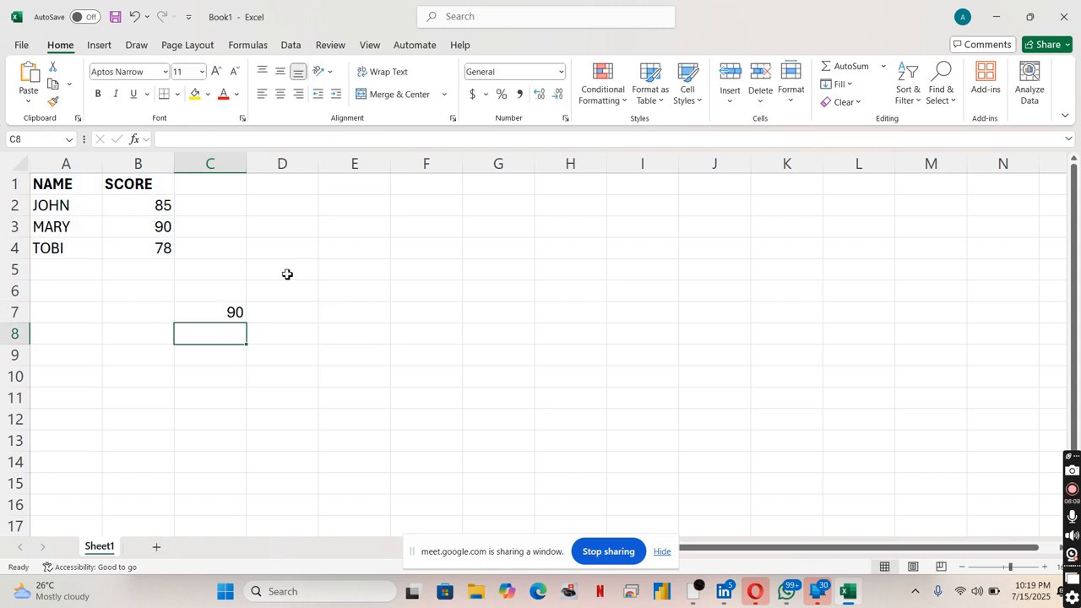
Examine the VLOOKUP formula and result in C7 against the matching name and score in row 3
{"action": "left_click", "coordinate": [207, 319]}
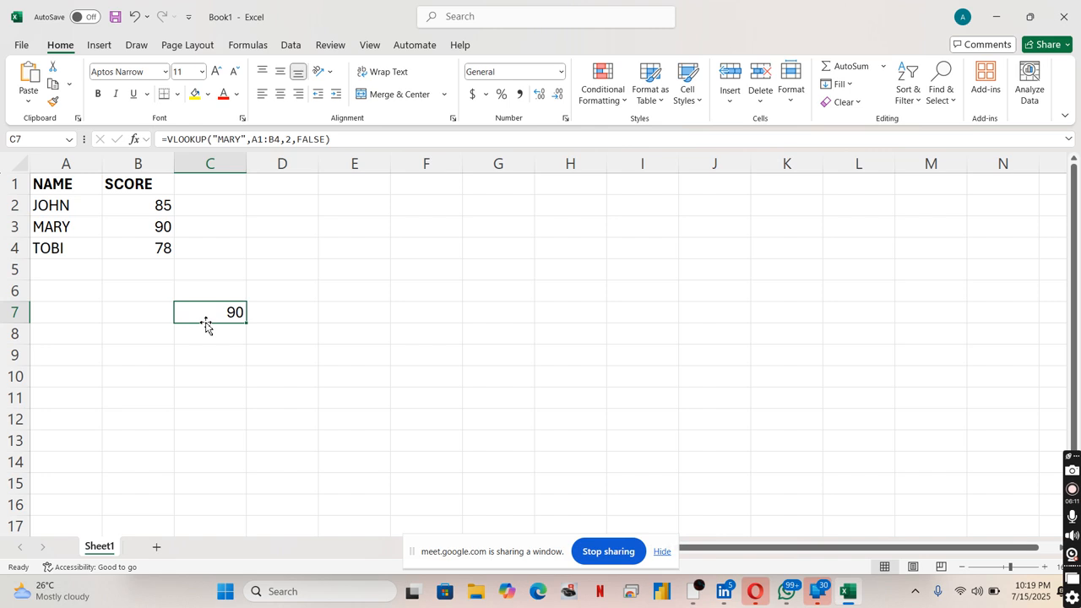
{"action": "key", "text": "Up"}
{"action": "key", "text": "Up"}
{"action": "key", "text": "Up"}
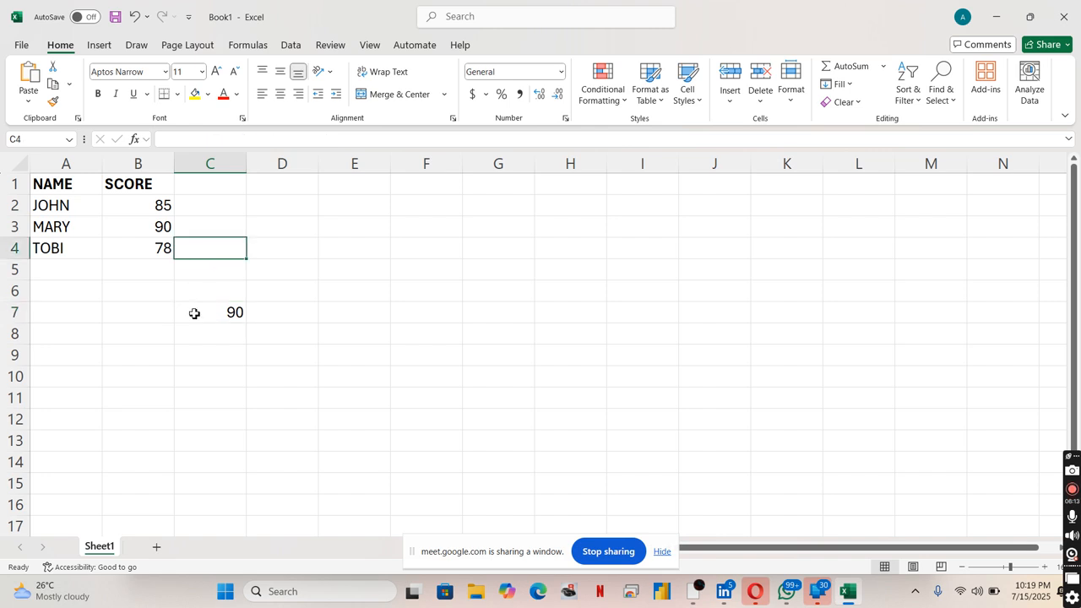
{"action": "left_click", "coordinate": [195, 313]}
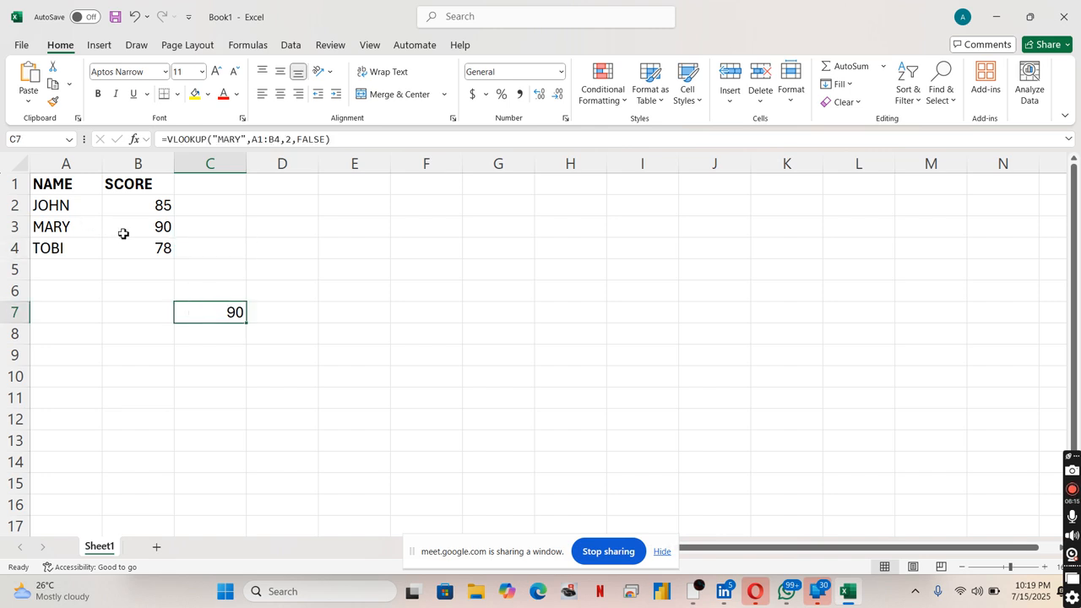
{"action": "left_click", "coordinate": [75, 228]}
{"action": "left_click", "coordinate": [137, 234]}
{"action": "left_click", "coordinate": [81, 226]}
{"action": "left_click", "coordinate": [135, 226]}
{"action": "left_click", "coordinate": [67, 227]}
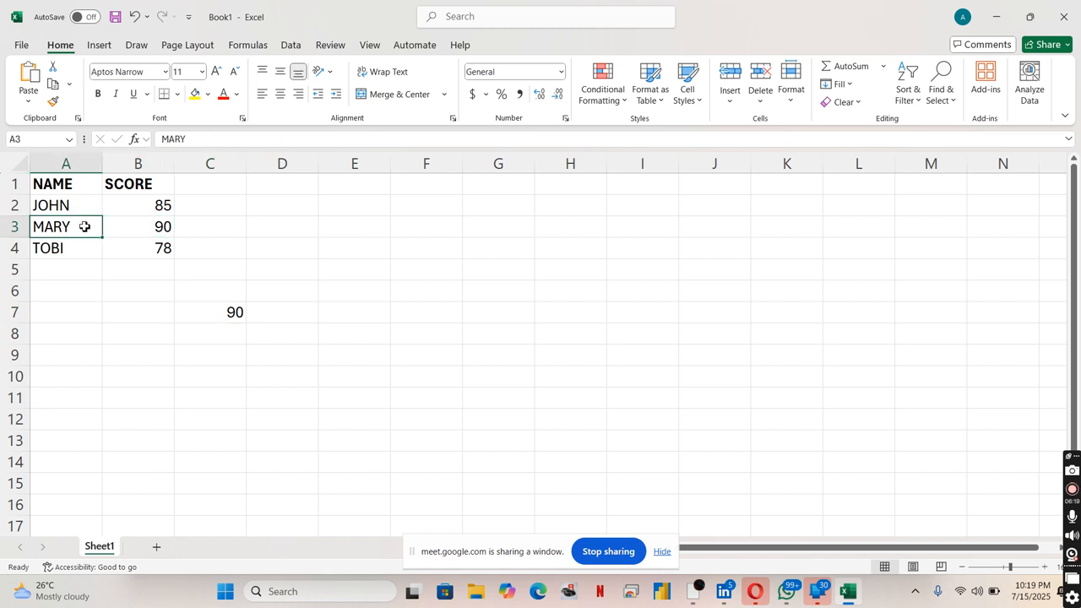
{"action": "left_click_drag", "start_coordinate": [93, 225], "coordinate": [145, 244]}
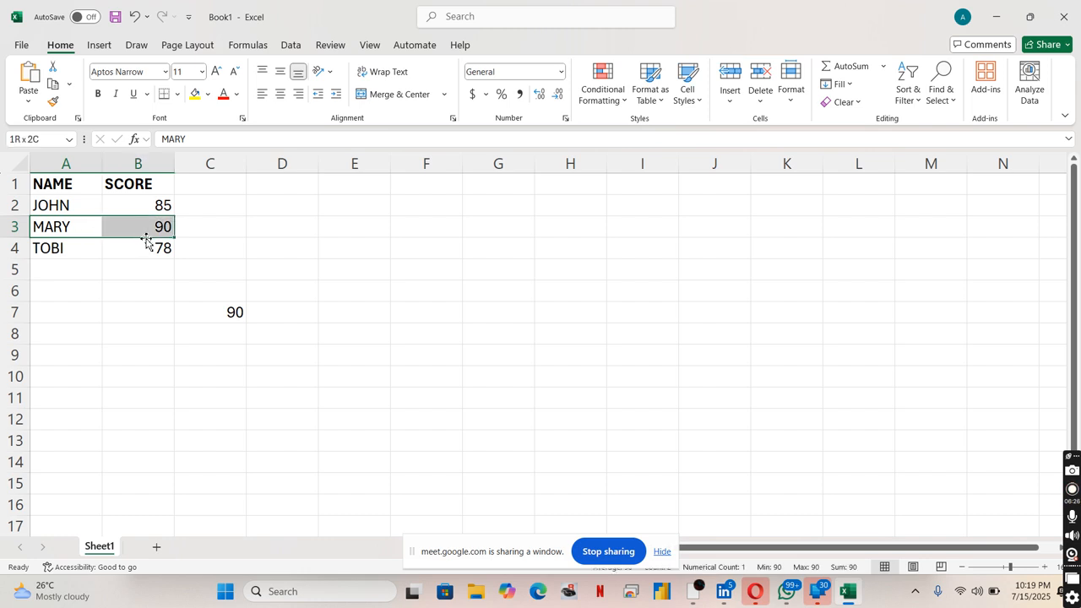
{"action": "left_click", "coordinate": [280, 396]}
{"action": "left_click", "coordinate": [402, 341]}
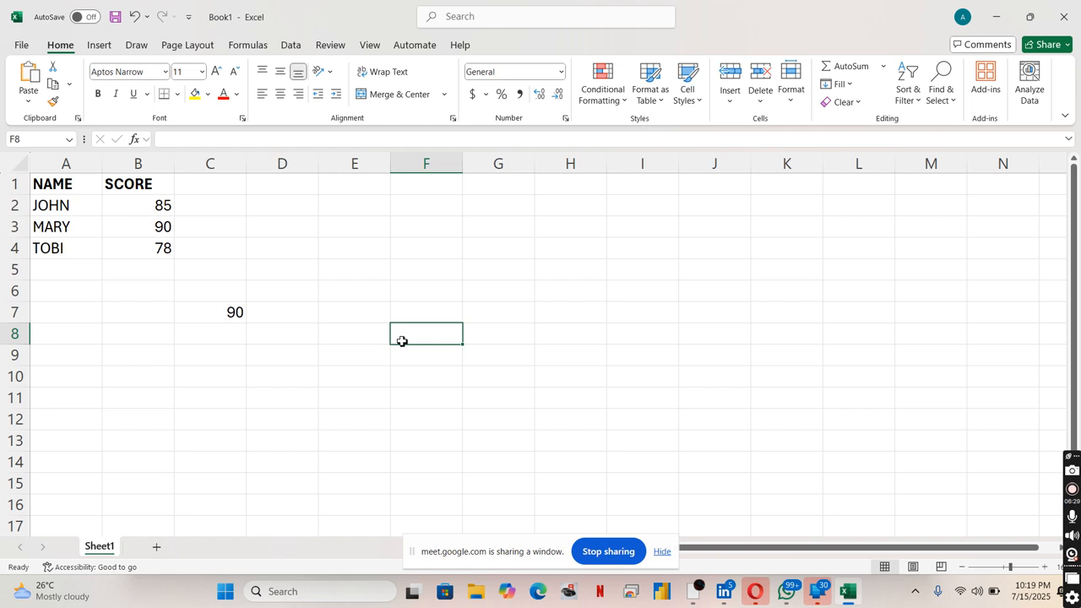
{"action": "left_click", "coordinate": [225, 317]}
{"action": "left_click", "coordinate": [248, 359]}
{"action": "left_click", "coordinate": [207, 316]}
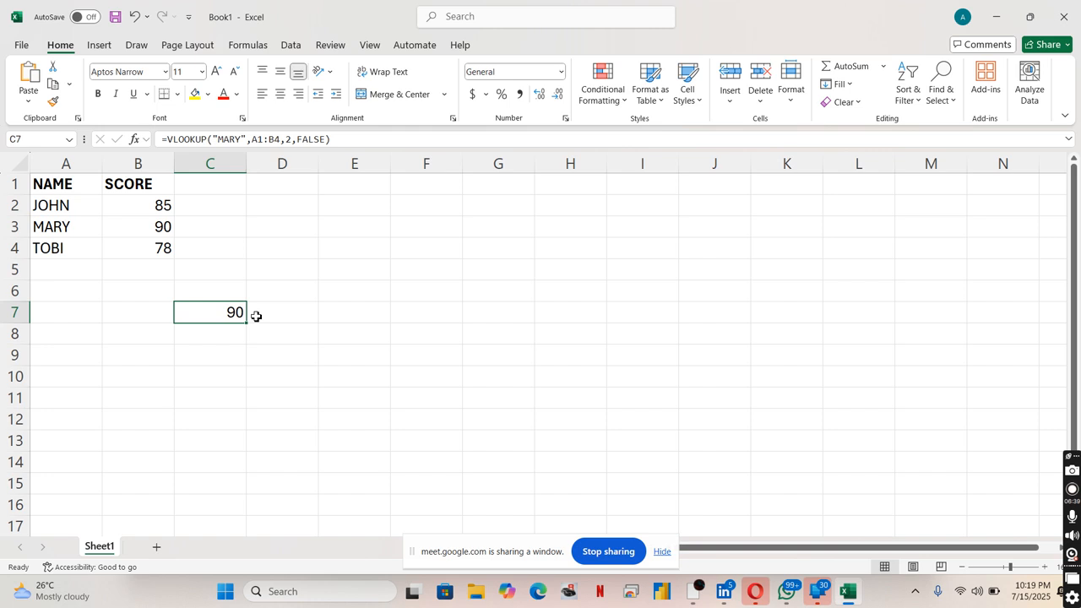
{"action": "left_click", "coordinate": [233, 355]}
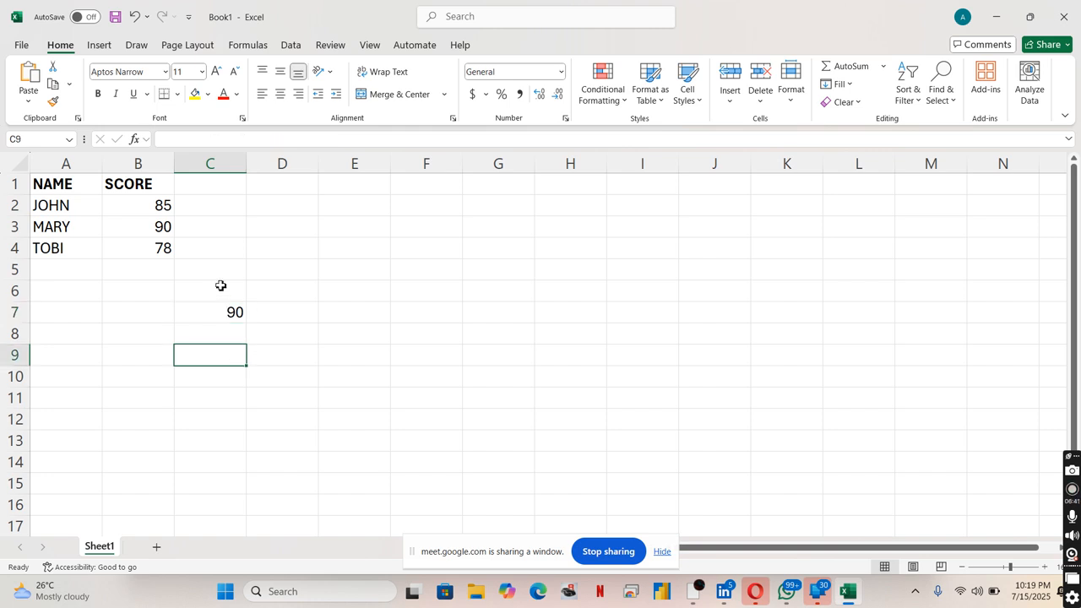
{"action": "left_click", "coordinate": [225, 316]}
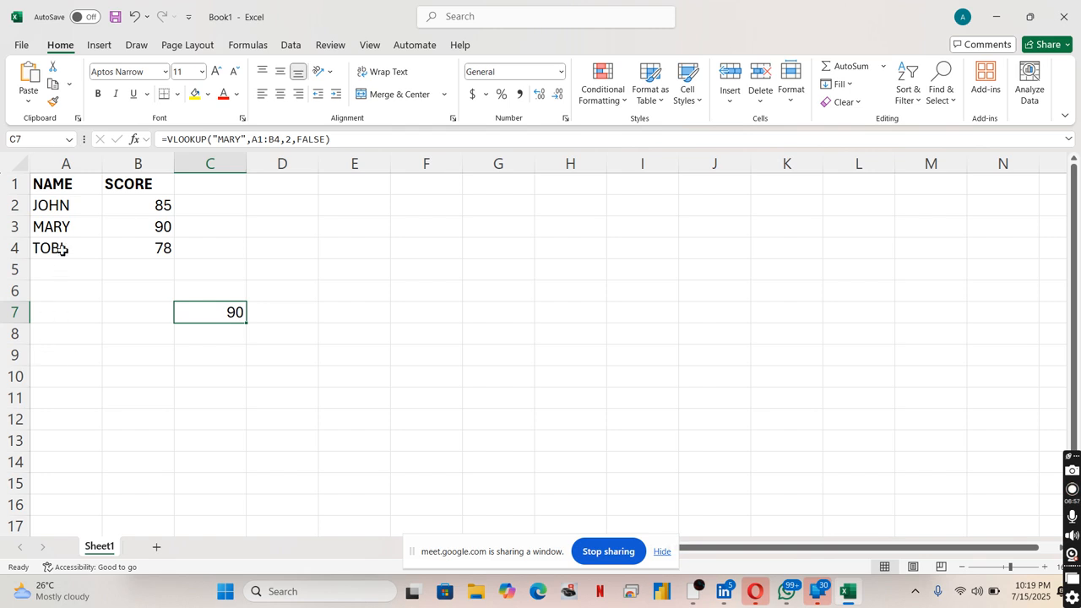
Review the table's row 3 record, score column and header row to trace how the lookup finds its value
{"action": "left_click_drag", "start_coordinate": [69, 228], "coordinate": [440, 227]}
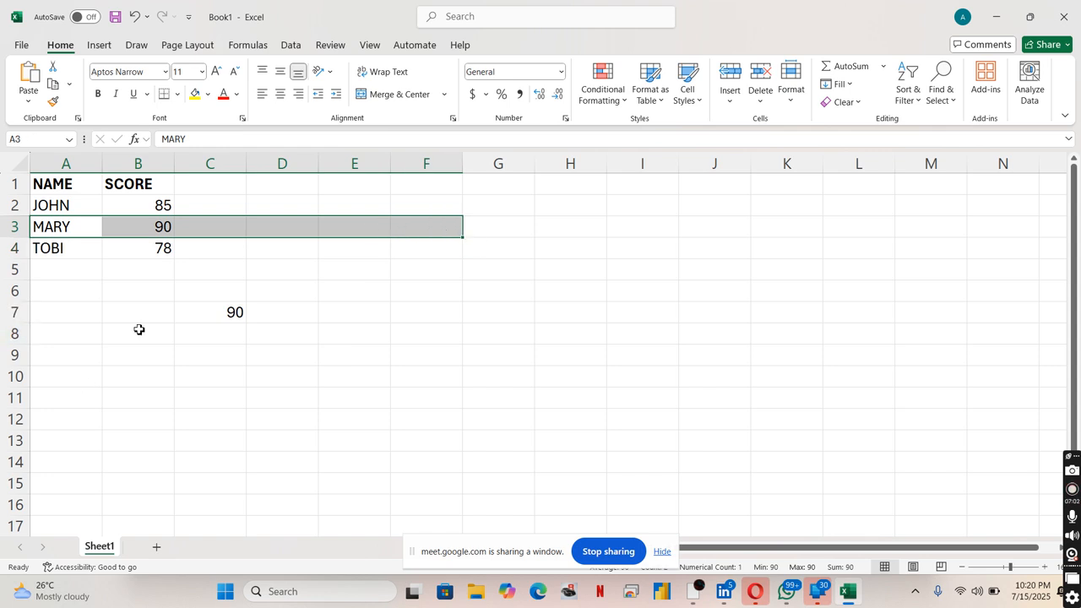
{"action": "left_click", "coordinate": [143, 296]}
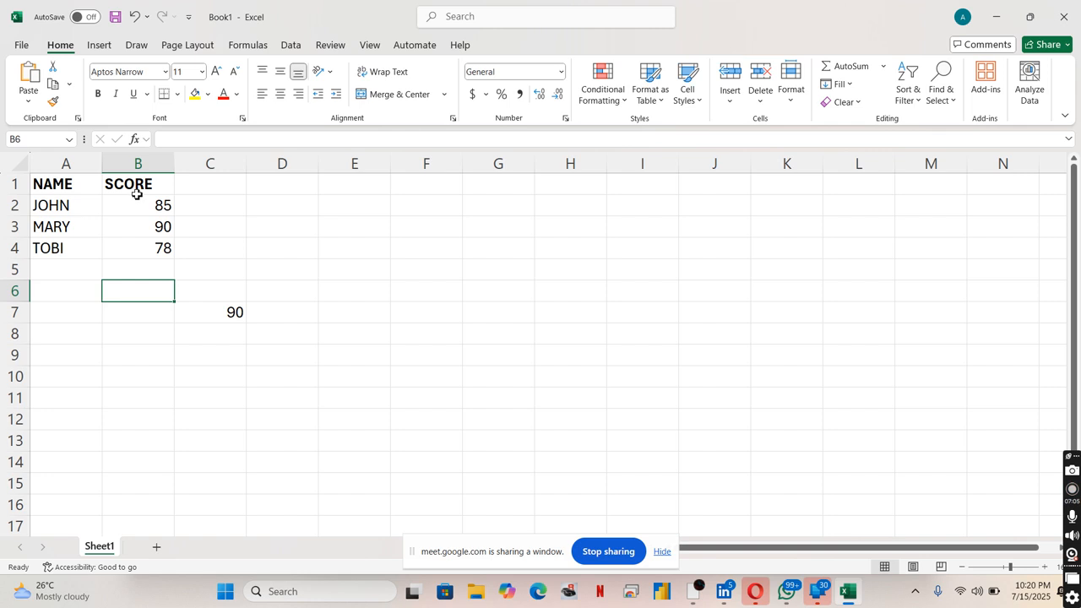
{"action": "left_click_drag", "start_coordinate": [137, 195], "coordinate": [162, 189]}
{"action": "left_click", "coordinate": [138, 249]}
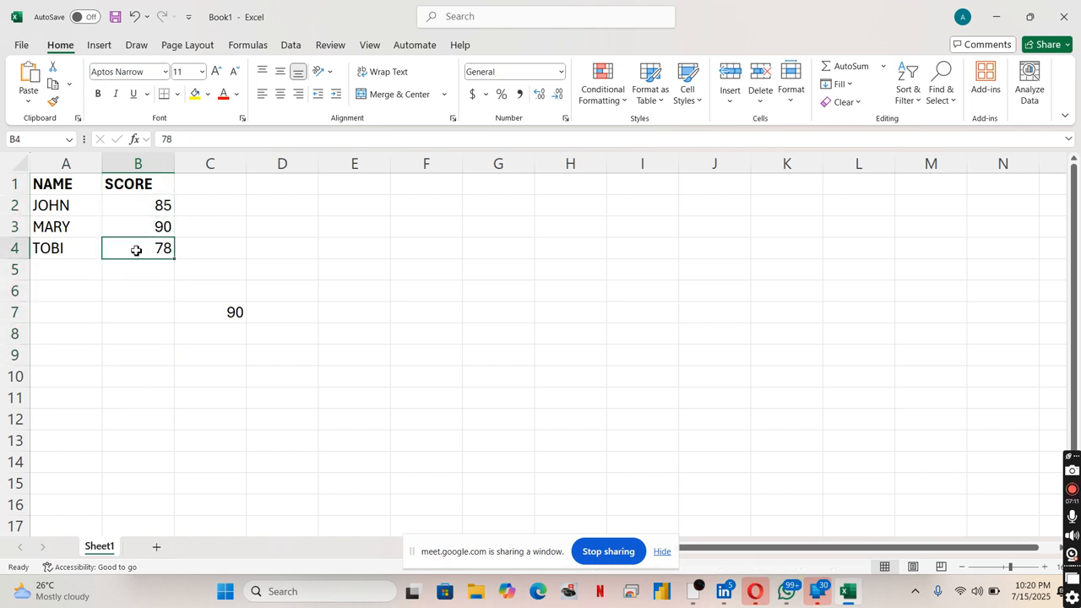
{"action": "left_click", "coordinate": [89, 205]}
{"action": "left_click_drag", "start_coordinate": [82, 186], "coordinate": [924, 169]}
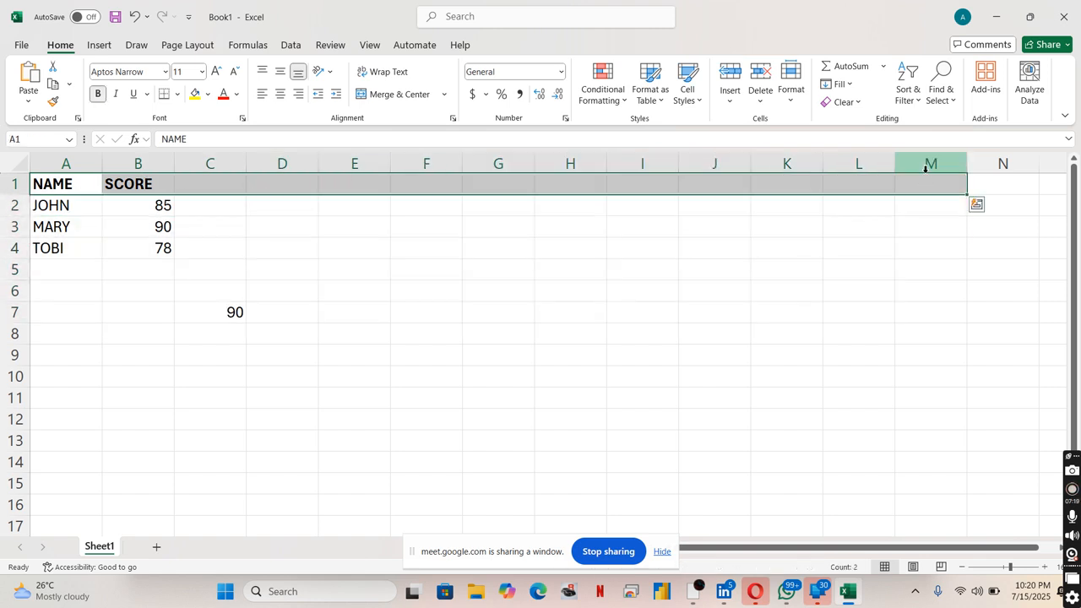
{"action": "left_click", "coordinate": [229, 245]}
{"action": "left_click_drag", "start_coordinate": [50, 225], "coordinate": [583, 228]}
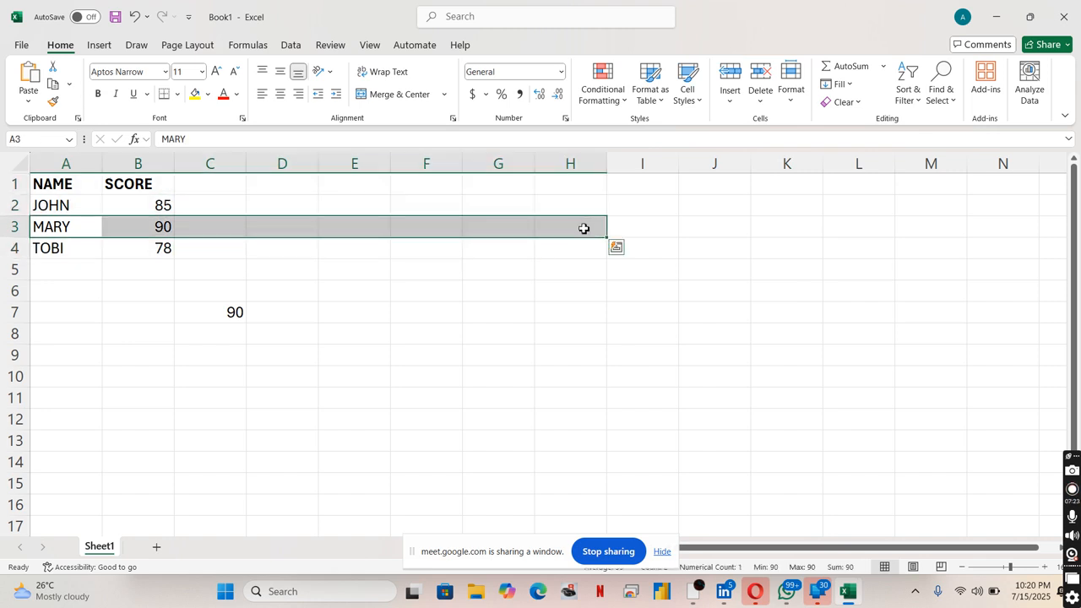
{"action": "left_click", "coordinate": [480, 374]}
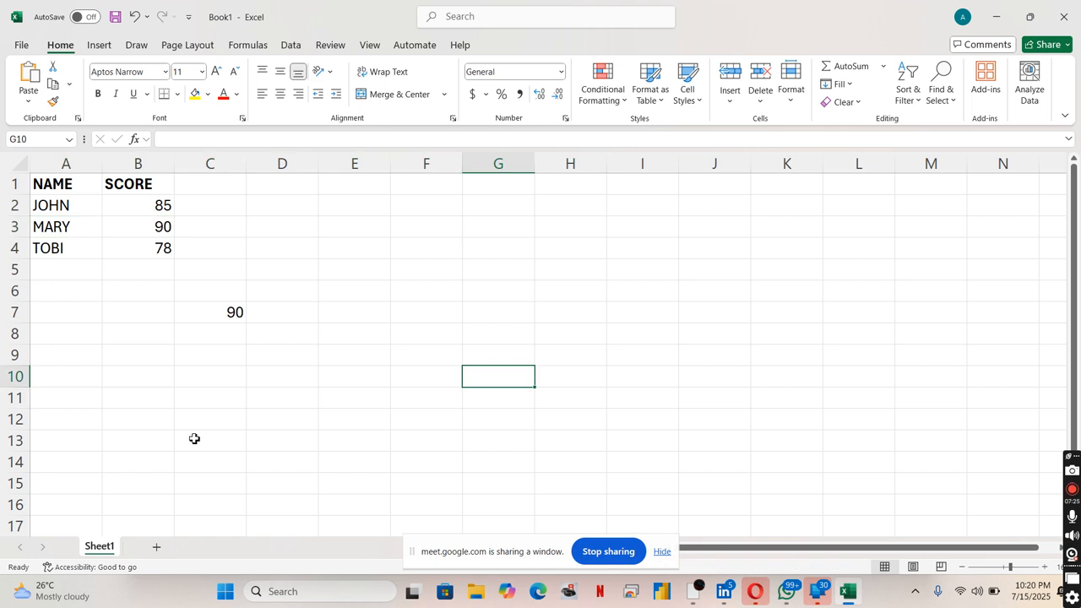
Add a second worksheet to the workbook for a horizontal lookup table
{"action": "left_click", "coordinate": [160, 548]}
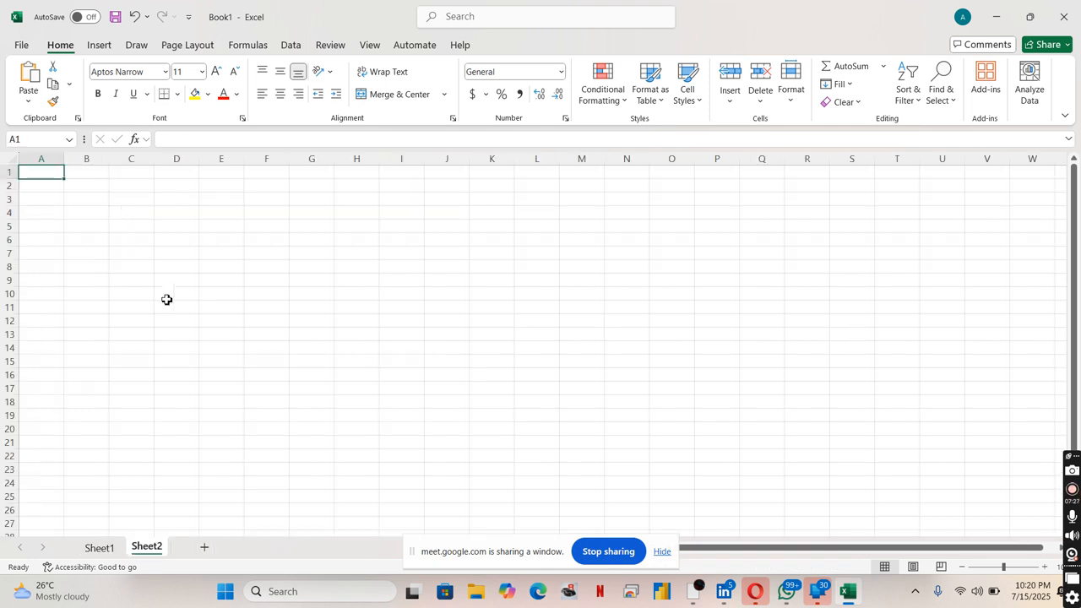
{"action": "scroll", "coordinate": [127, 210], "scroll_direction": "up", "scroll_amount": 2}
{"action": "scroll", "coordinate": [126, 209], "scroll_direction": "up", "scroll_amount": 3}
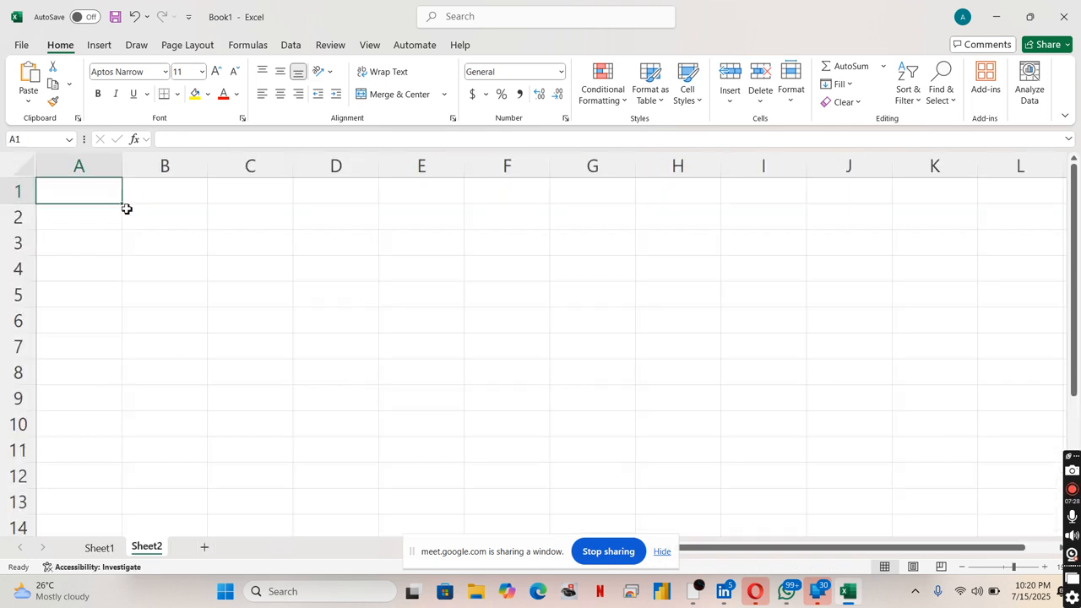
Enter the row 1 headers SUBJECT, MATHS, ENGLISH and SCIENCE in A1:D1 of the new sheet
{"action": "left_click", "coordinate": [102, 210]}
{"action": "left_click", "coordinate": [92, 198]}
{"action": "type", "text": "SUBJECT"}
{"action": "key", "text": "Tab"}
{"action": "type", "text": "MATHS"}
{"action": "key", "text": "Tab"}
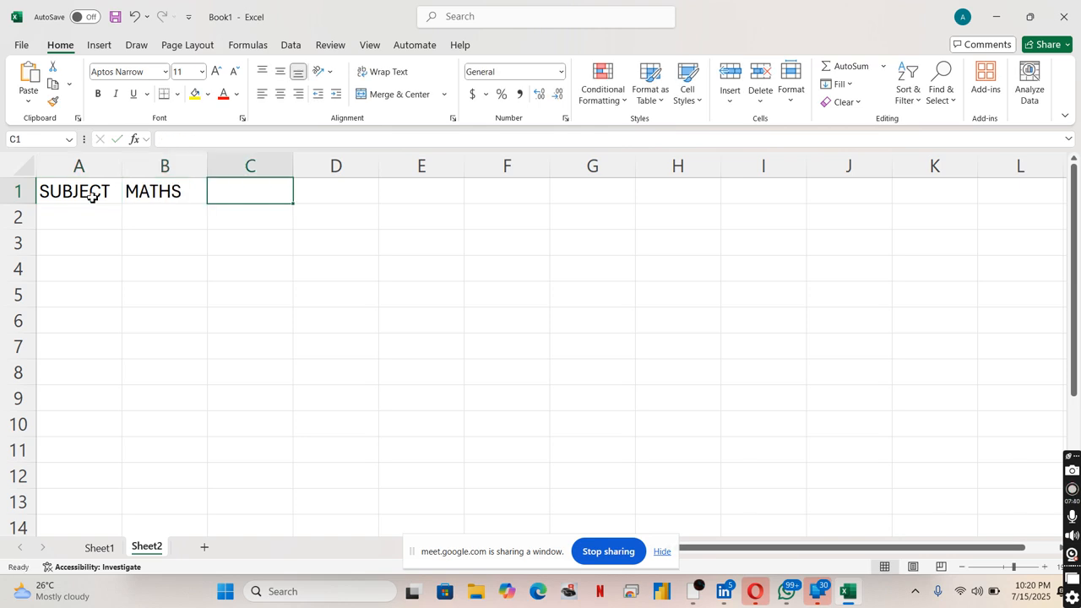
{"action": "type", "text": "ENGLISH"}
{"action": "key", "text": "Tab"}
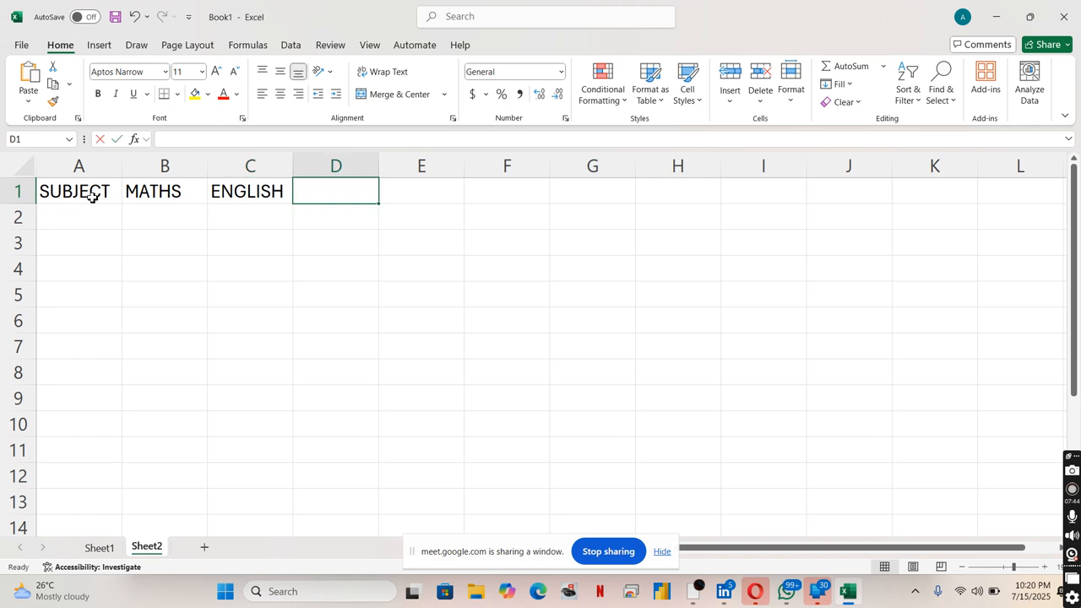
{"action": "type", "text": "SCIENCE"}
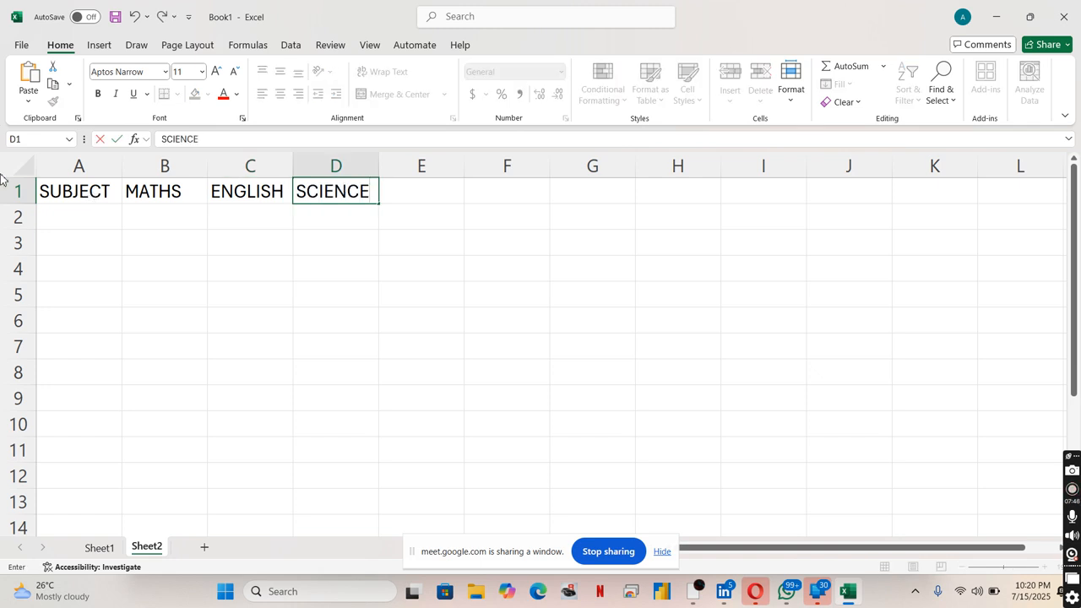
Fill row 2 with the label SCORE and the marks 80, 75 and 90 under MATHS, ENGLISH and SCIENCE
{"action": "left_click", "coordinate": [97, 218]}
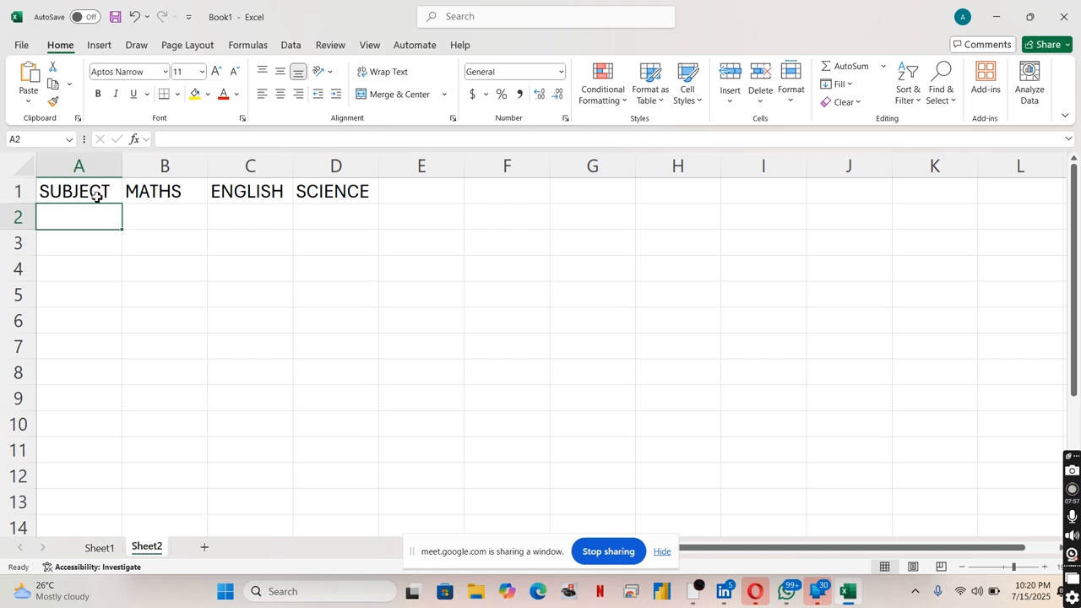
{"action": "type", "text": "SCORE"}
{"action": "key", "text": "Tab"}
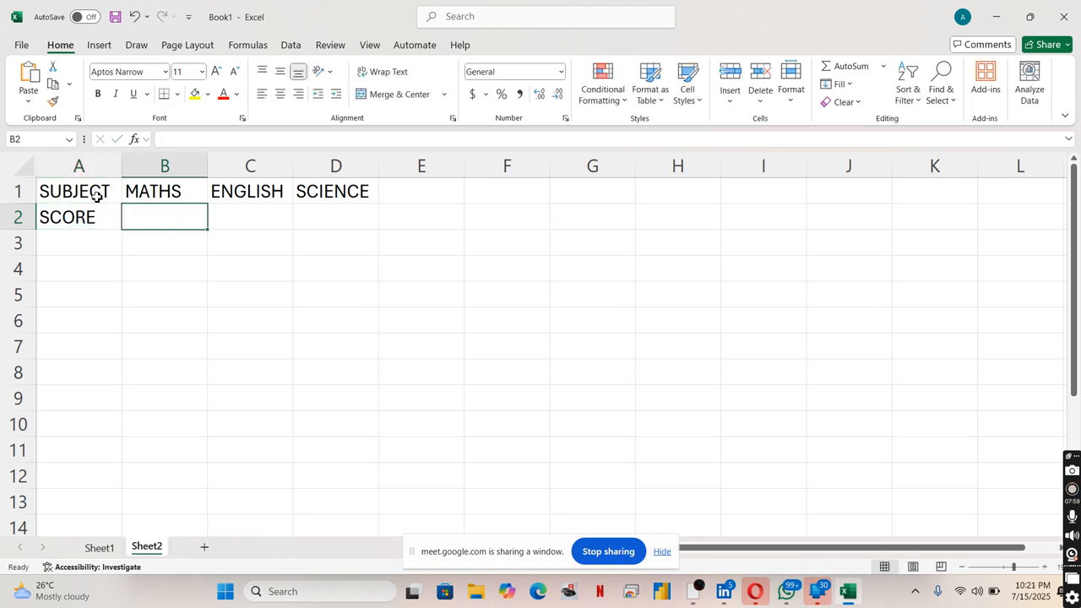
{"action": "type", "text": "80"}
{"action": "key", "text": "Tab"}
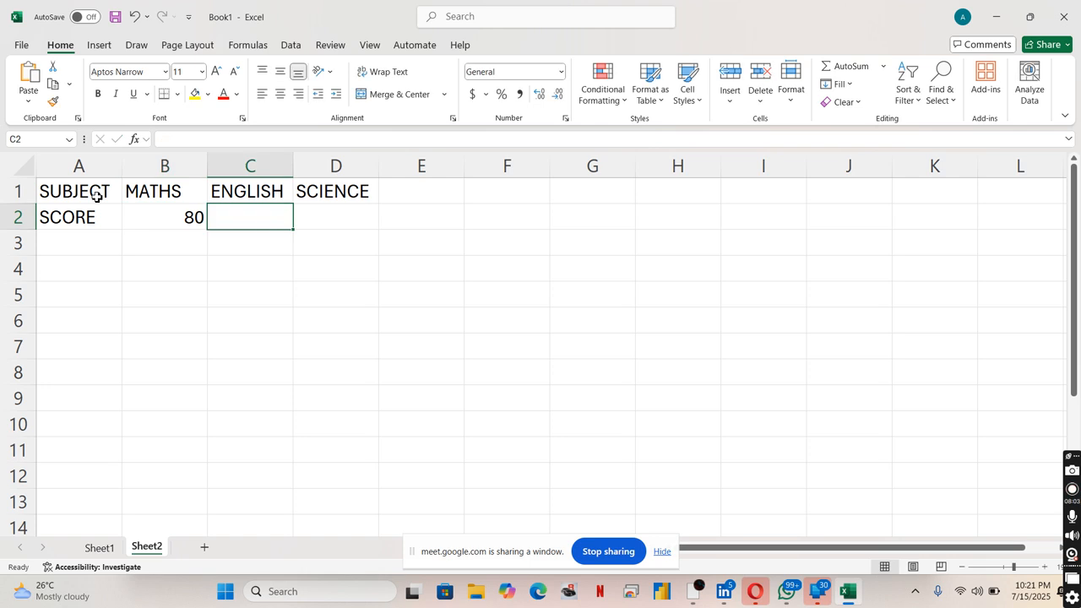
{"action": "type", "text": "72"}
{"action": "key", "text": "BackSpace"}
{"action": "type", "text": "5"}
{"action": "key", "text": "Tab"}
{"action": "type", "text": "90"}
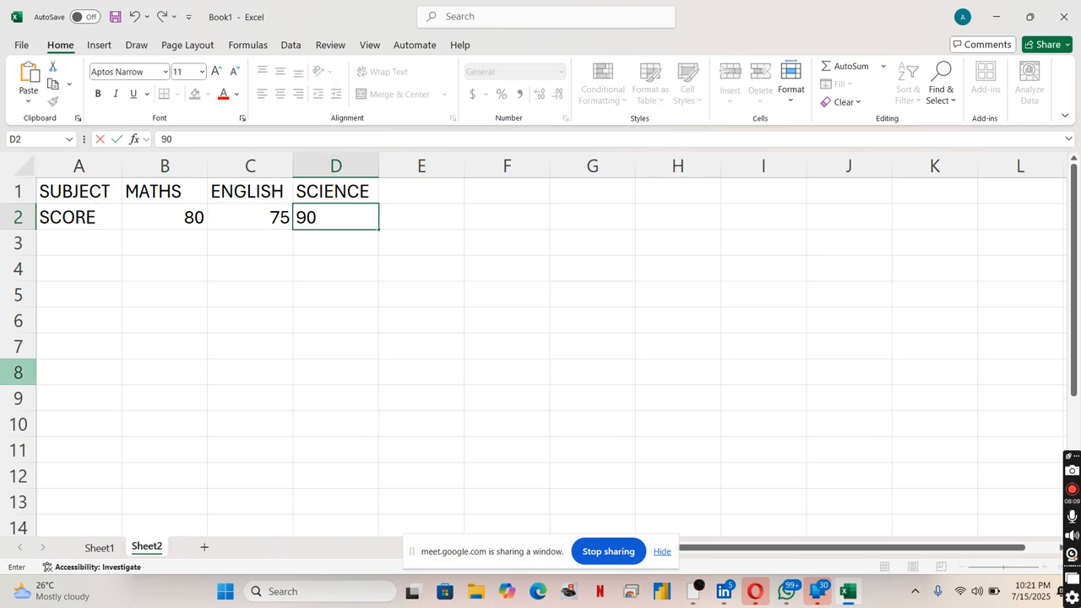
{"action": "left_click", "coordinate": [13, 371]}
Make the header row A1:D1 bold
{"action": "left_click", "coordinate": [89, 340]}
{"action": "left_click_drag", "start_coordinate": [71, 203], "coordinate": [355, 194]}
{"action": "key", "text": "ctrl+b"}
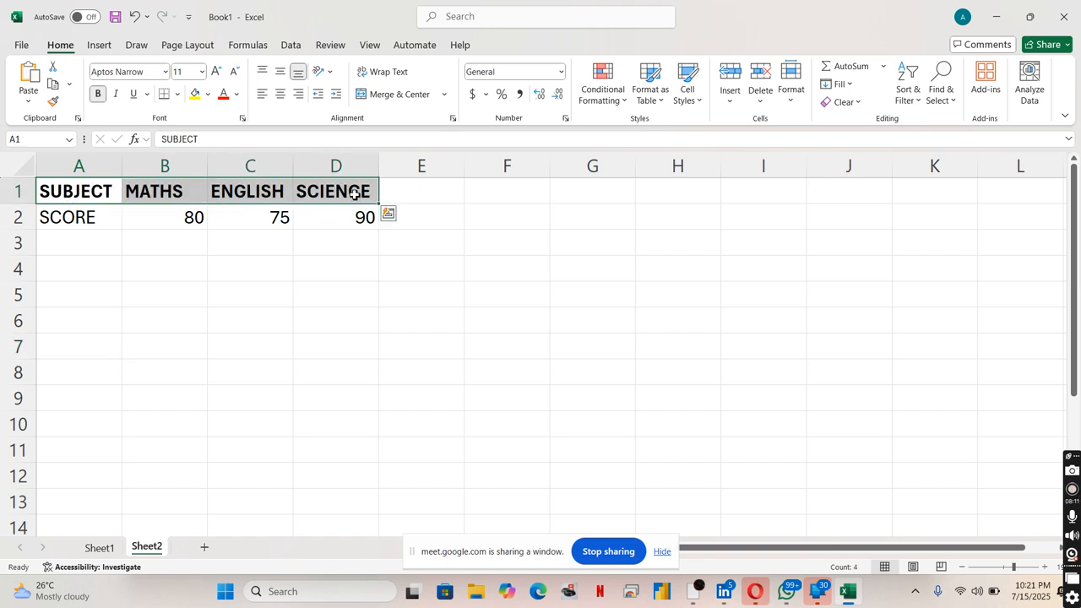
{"action": "left_click", "coordinate": [415, 341]}
{"action": "left_click", "coordinate": [254, 246]}
{"action": "left_click", "coordinate": [266, 336]}
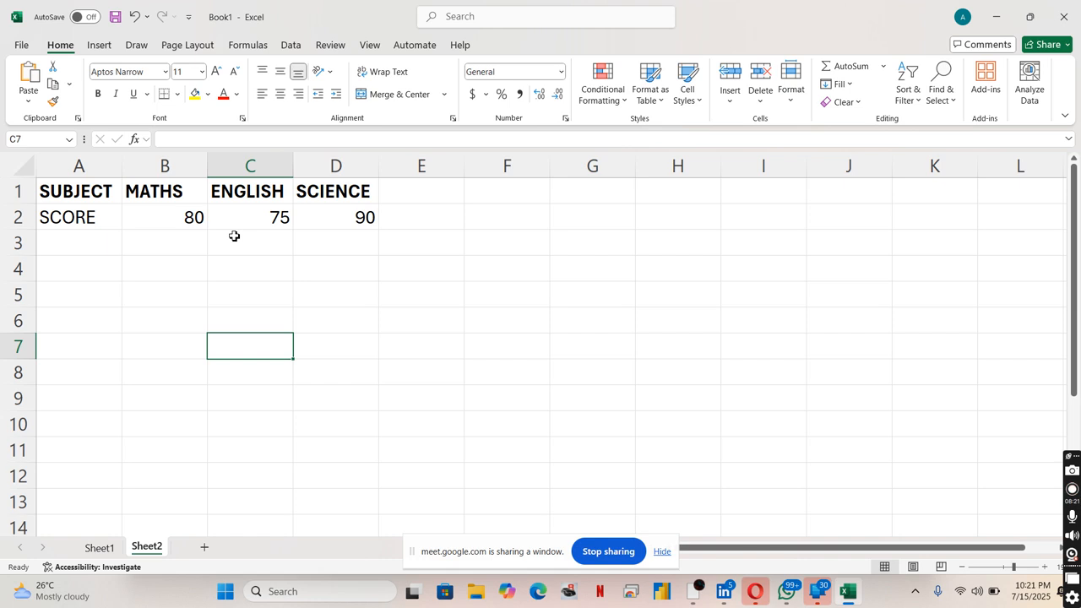
{"action": "left_click", "coordinate": [235, 291]}
{"action": "left_click", "coordinate": [237, 363]}
{"action": "left_click", "coordinate": [228, 300]}
Start an HLOOKUP formula in C6 with "ENGLISH" as the lookup value
{"action": "left_click", "coordinate": [228, 322]}
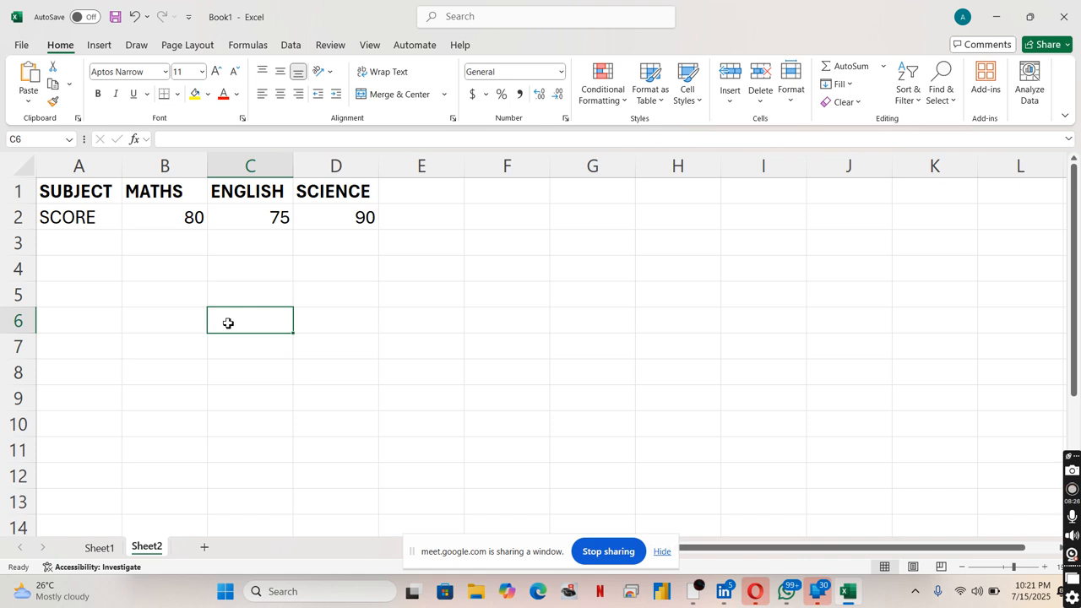
{"action": "double_click", "coordinate": [228, 323]}
{"action": "type", "text": "="}
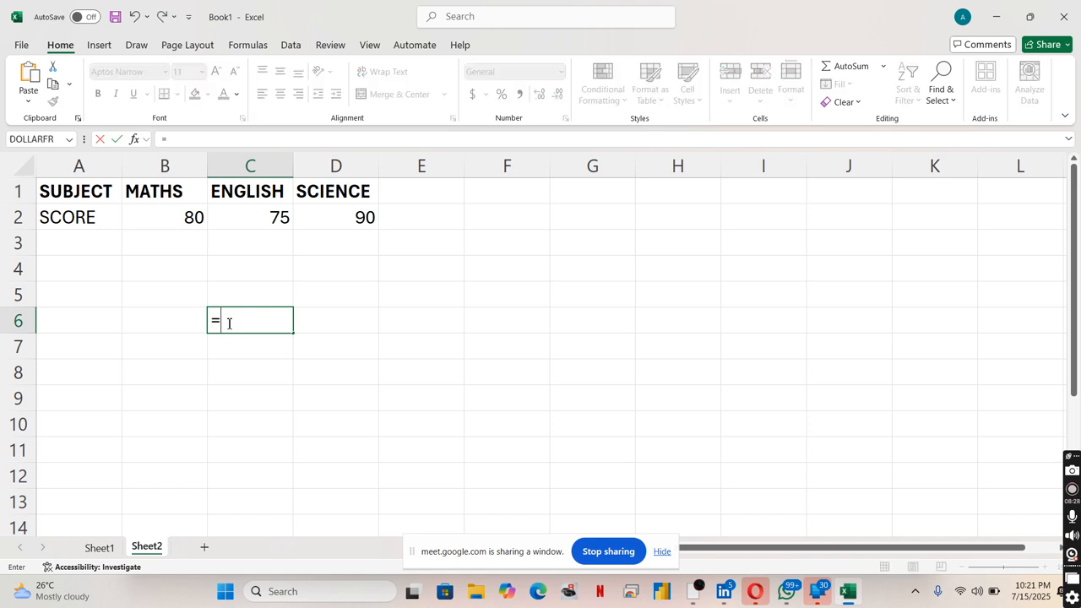
{"action": "type", "text": "hl"}
{"action": "key", "text": "Tab"}
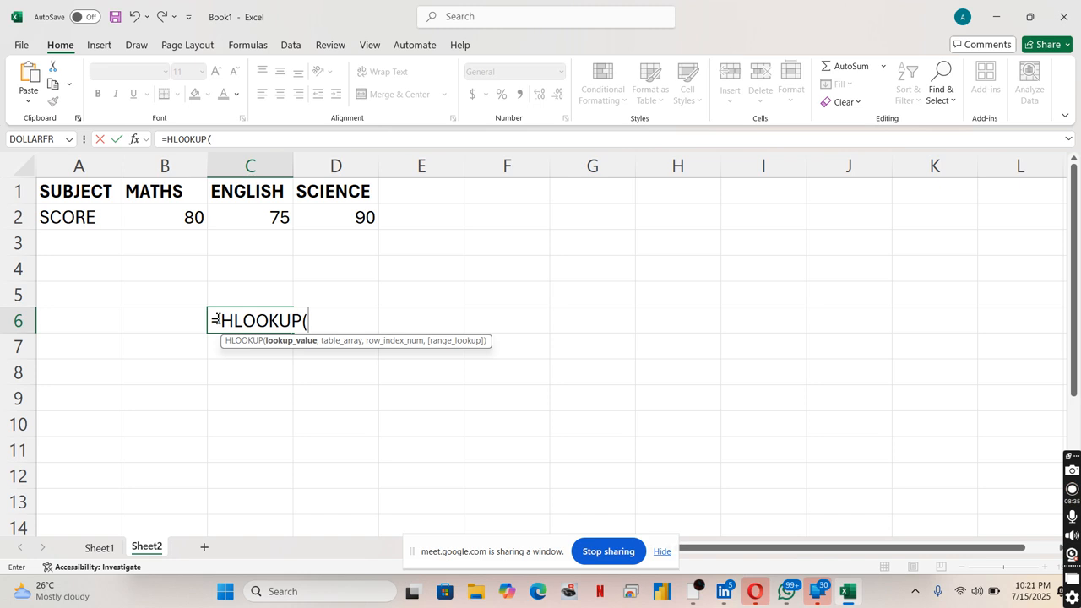
{"action": "type", "text": "\"ENGLISH"}
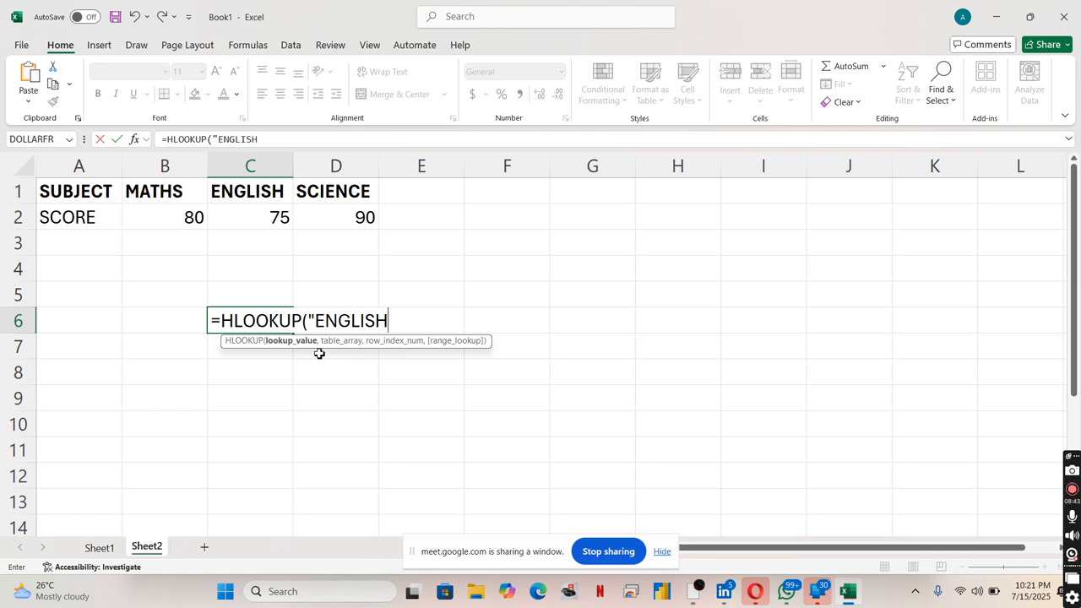
{"action": "type", "text": "\","}
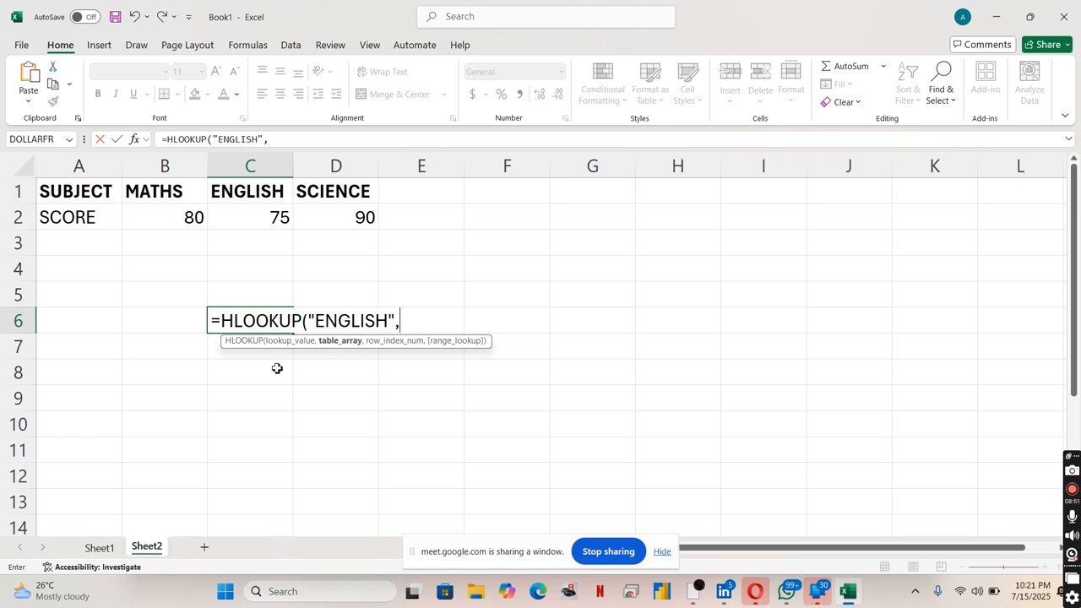
Complete the HLOOKUP in C6 with table array A1:D2, row index 2 and FALSE for an exact match
{"action": "left_click_drag", "start_coordinate": [93, 181], "coordinate": [358, 220]}
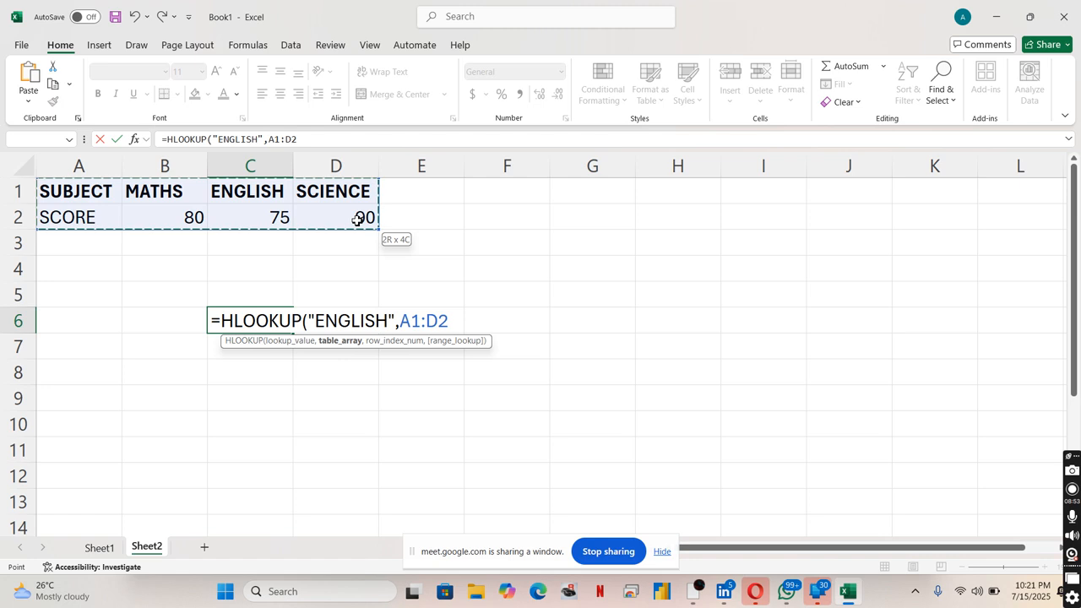
{"action": "type", "text": ","}
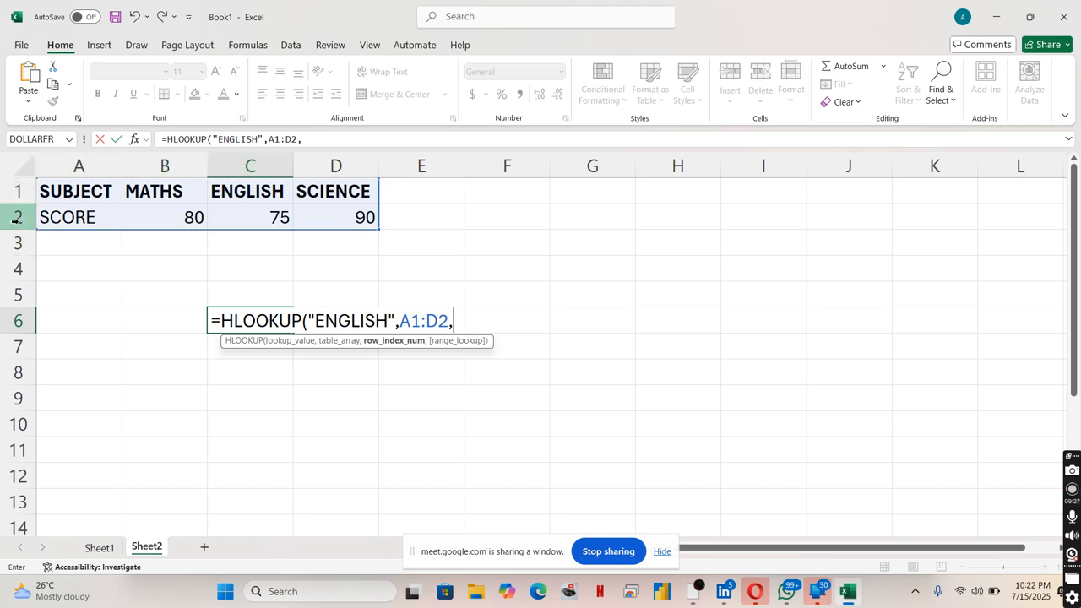
{"action": "type", "text": "2,"}
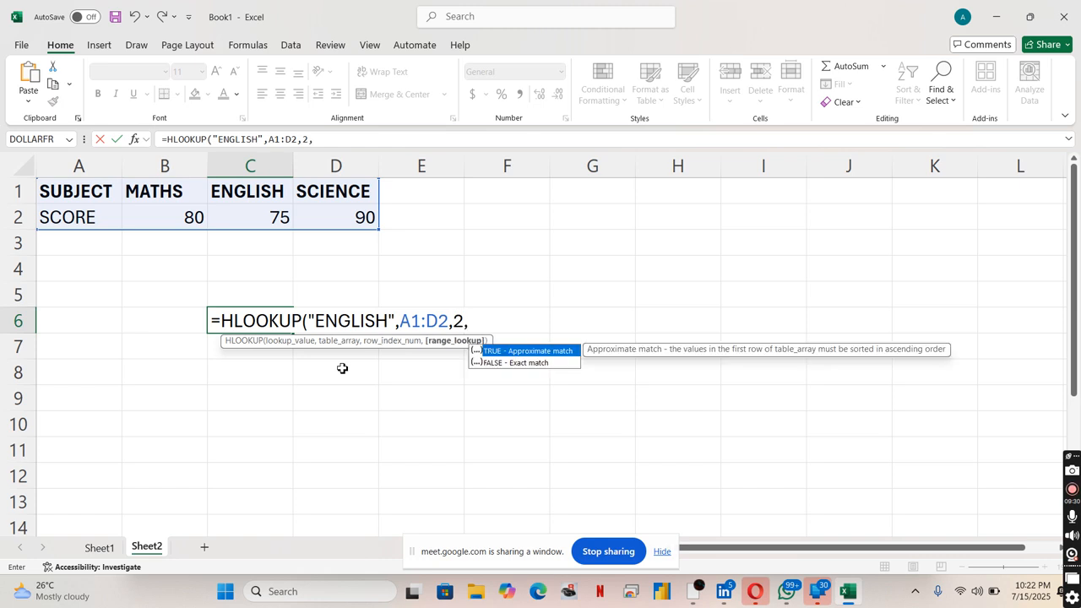
{"action": "key", "text": "Down"}
{"action": "key", "text": "Tab"}
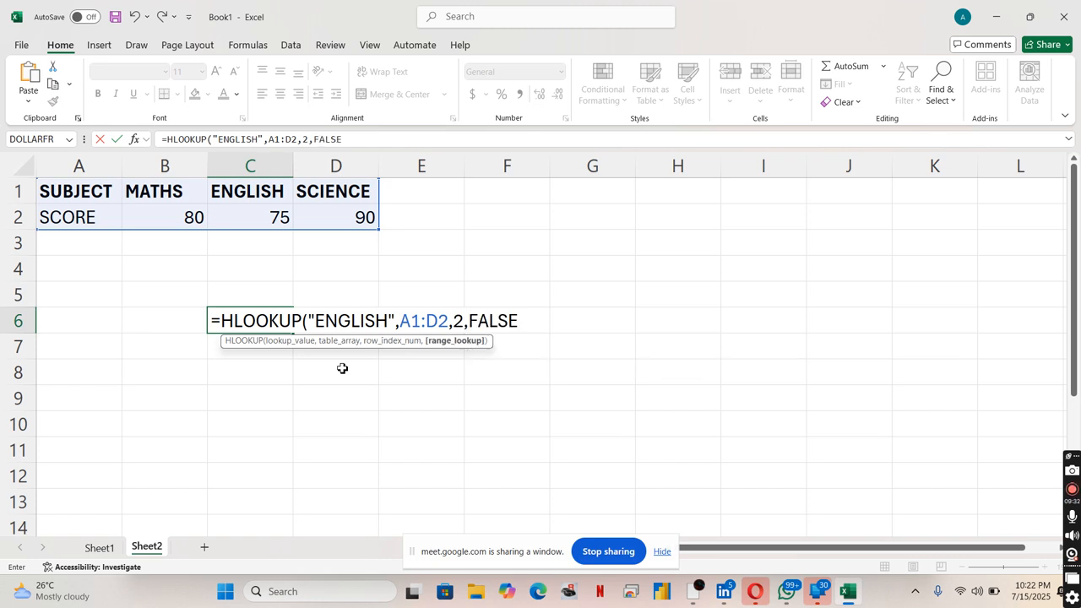
{"action": "type", "text": ")"}
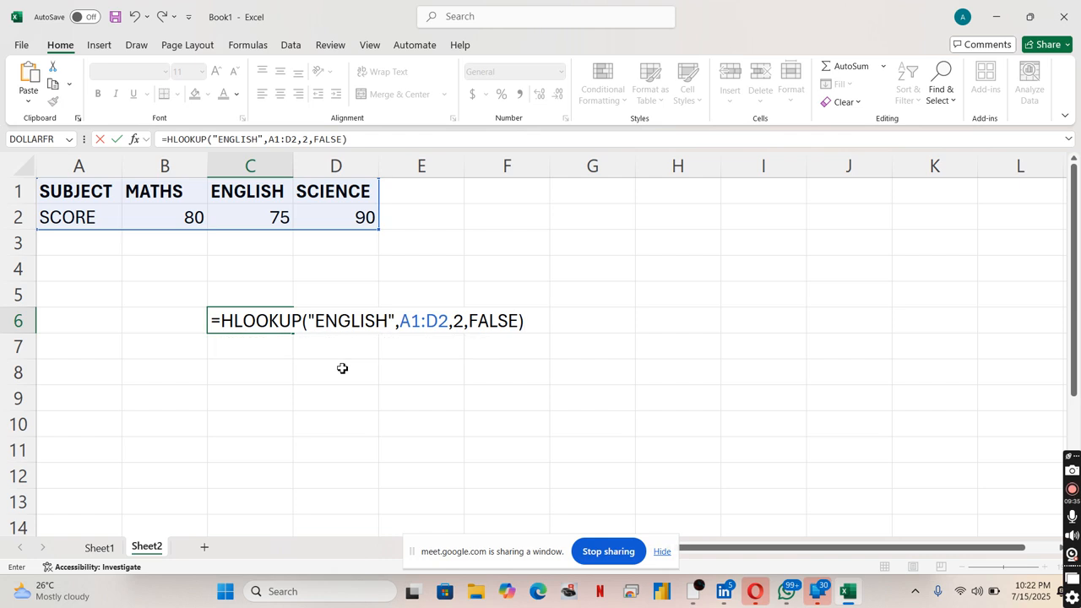
{"action": "key", "text": "Return"}
{"action": "left_click", "coordinate": [270, 321]}
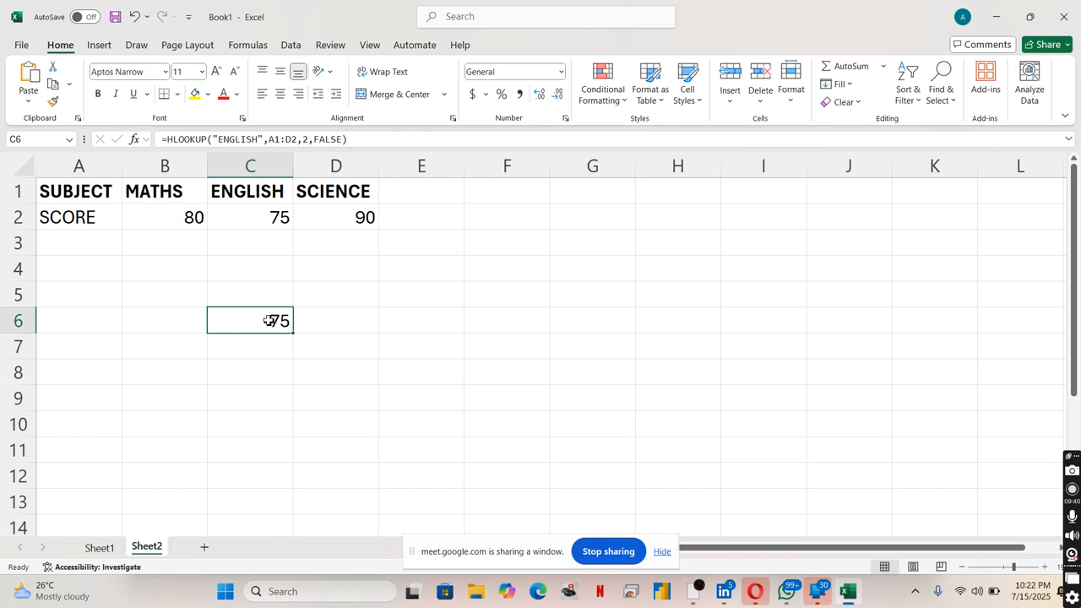
Check the Google Meet call window and return to the Excel workbook
{"action": "left_click", "coordinate": [693, 587]}
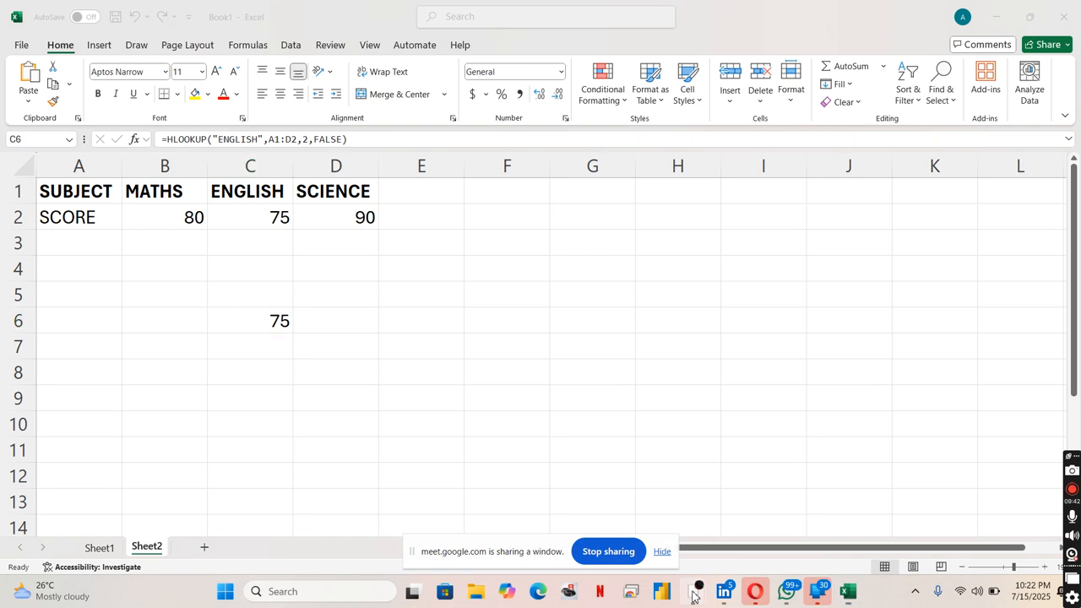
{"action": "left_click", "coordinate": [651, 523]}
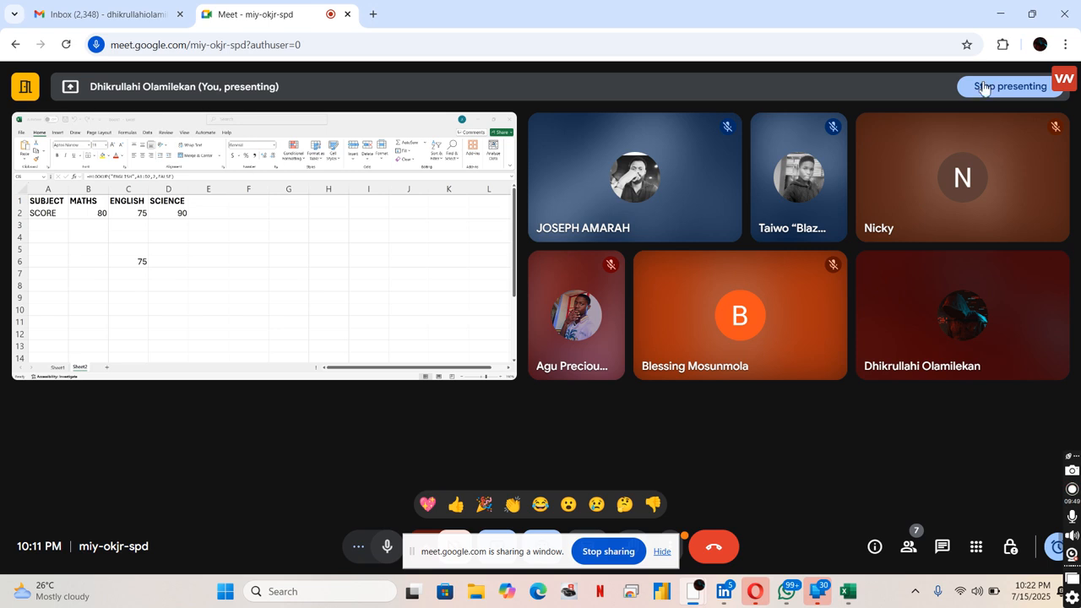
{"action": "left_click", "coordinate": [1000, 12]}
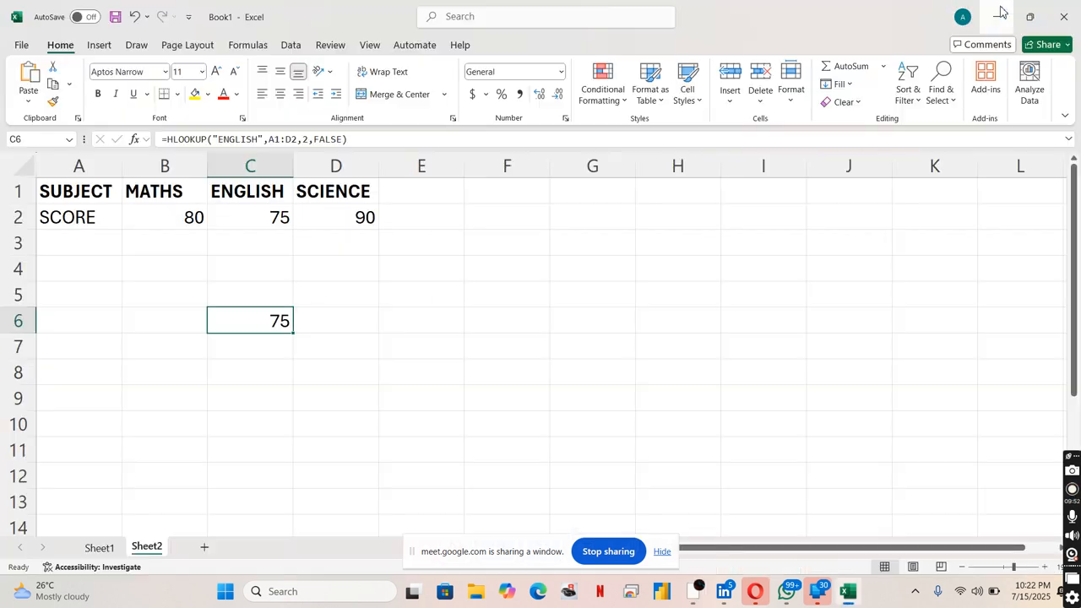
Delete the HLOOKUP formula from C6
{"action": "left_click", "coordinate": [302, 384]}
{"action": "left_click", "coordinate": [261, 326]}
{"action": "key", "text": "Delete"}
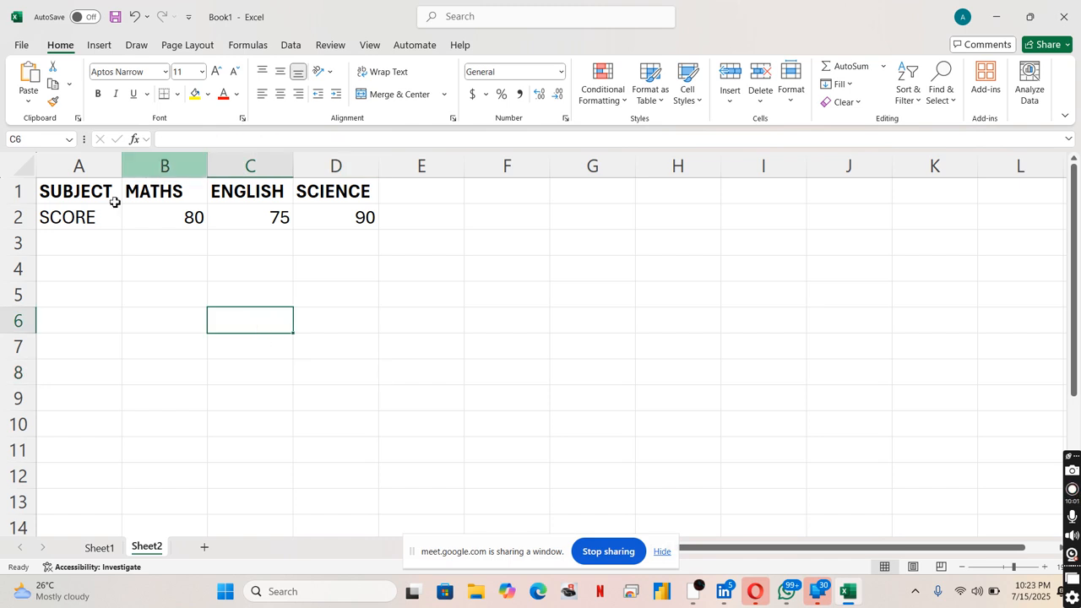
Return to Sheet1 and examine how the row 3 record crosses the SCORE column
{"action": "left_click", "coordinate": [99, 548]}
{"action": "left_click", "coordinate": [141, 243]}
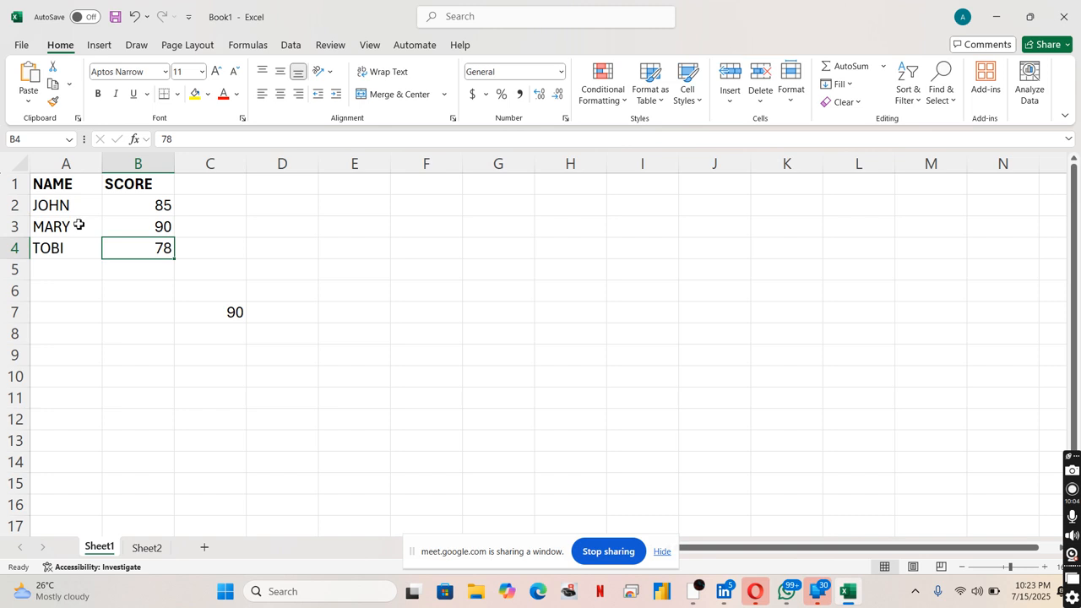
{"action": "left_click_drag", "start_coordinate": [55, 224], "coordinate": [712, 230]}
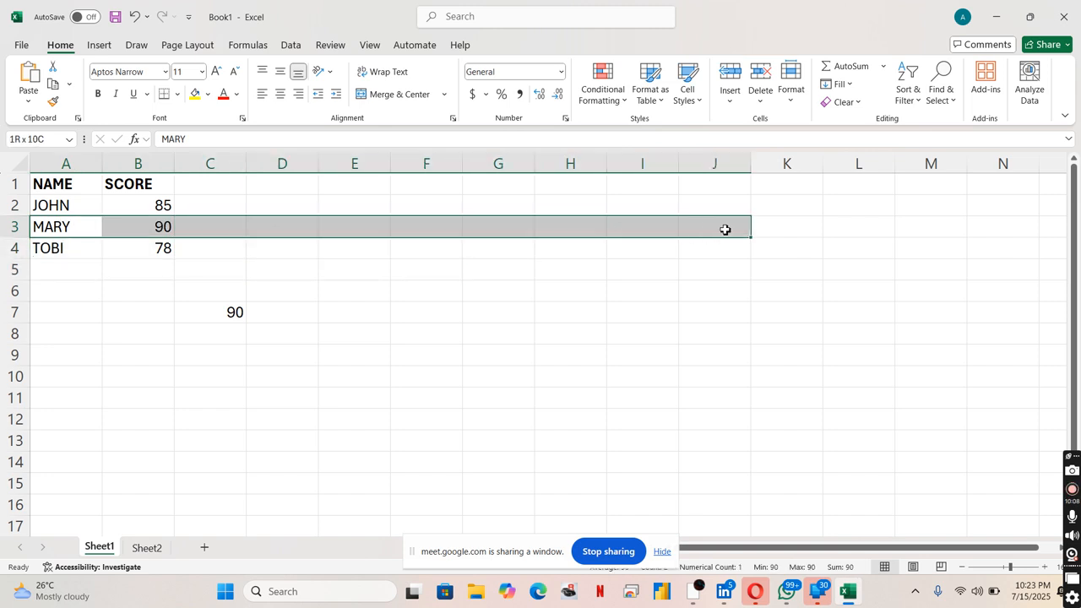
{"action": "left_click", "coordinate": [208, 361]}
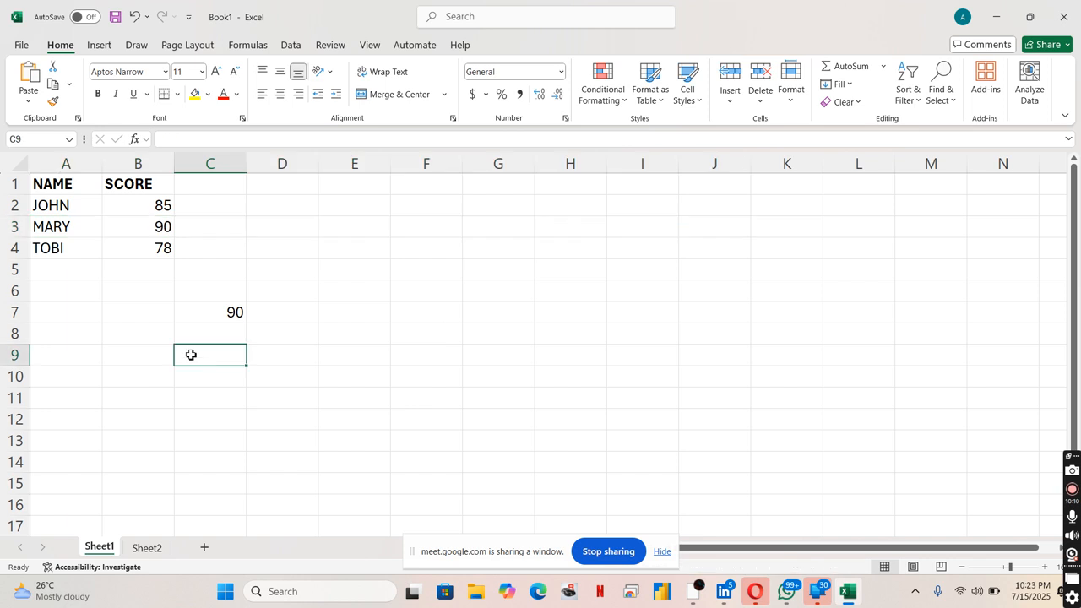
{"action": "left_click_drag", "start_coordinate": [128, 385], "coordinate": [144, 143]}
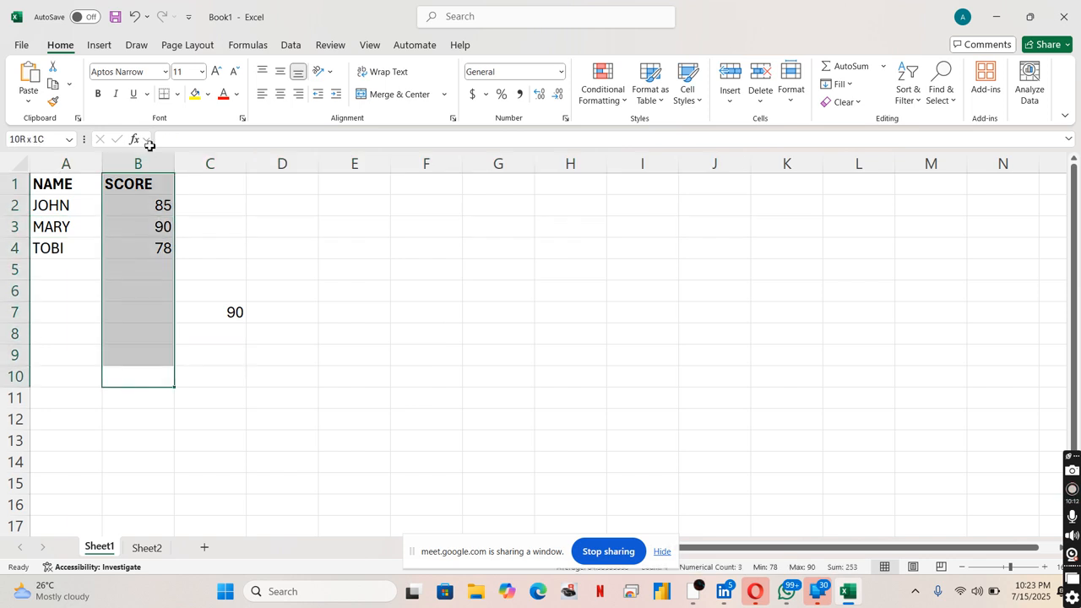
{"action": "left_click_drag", "start_coordinate": [124, 378], "coordinate": [116, 394]}
{"action": "left_click", "coordinate": [278, 385]}
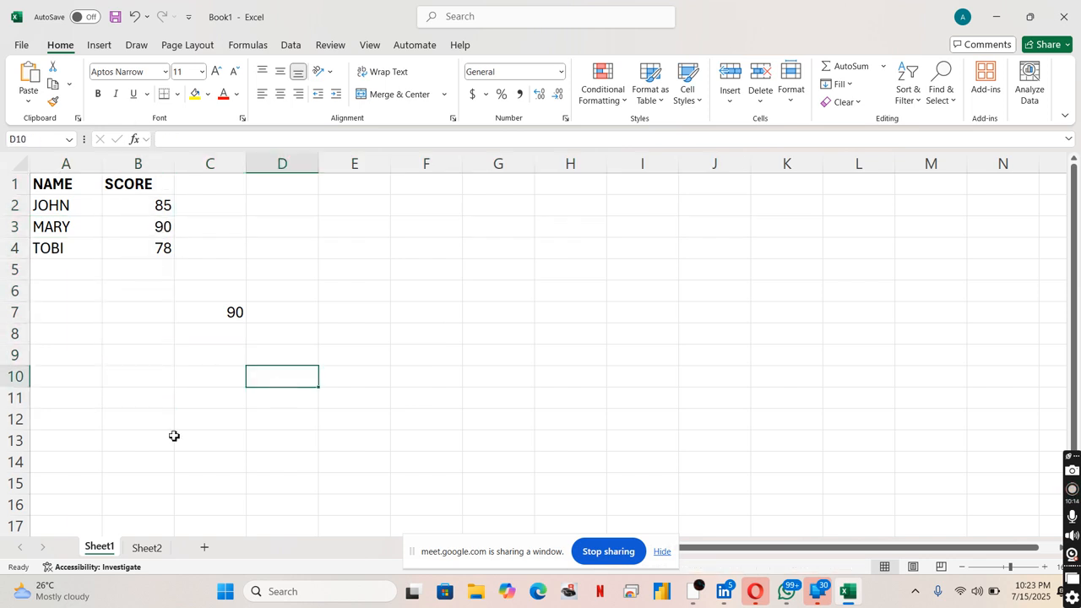
Retrace the SCORE column and row 3 and inspect the VLOOKUP formula in C7
{"action": "left_click", "coordinate": [140, 458]}
{"action": "left_click", "coordinate": [119, 294]}
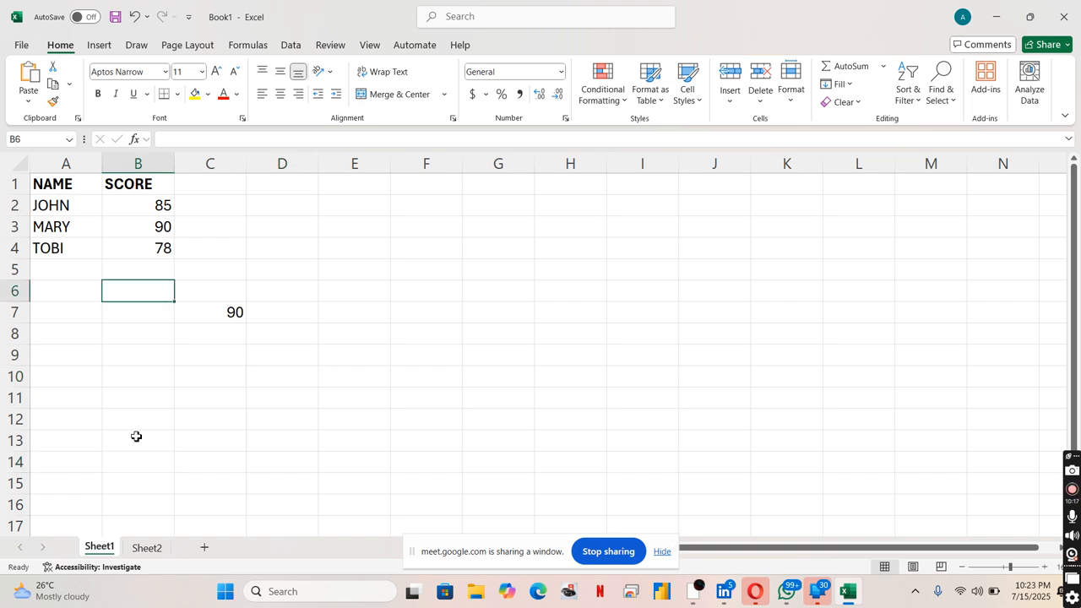
{"action": "left_click_drag", "start_coordinate": [136, 445], "coordinate": [132, 169]}
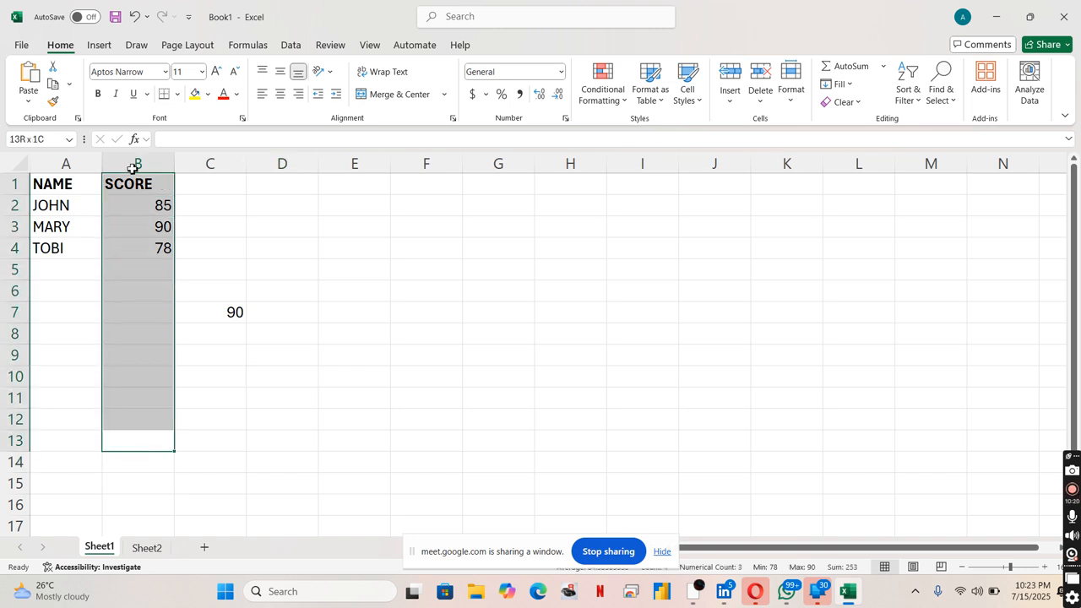
{"action": "left_click", "coordinate": [113, 307]}
{"action": "left_click_drag", "start_coordinate": [61, 228], "coordinate": [709, 230]}
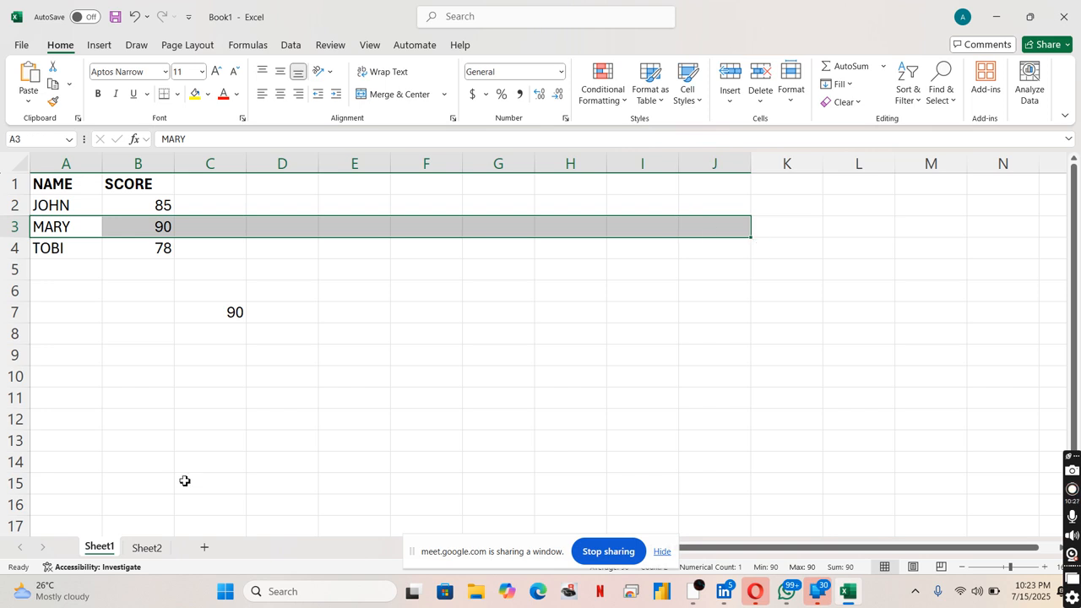
{"action": "left_click", "coordinate": [185, 402]}
{"action": "left_click", "coordinate": [234, 314]}
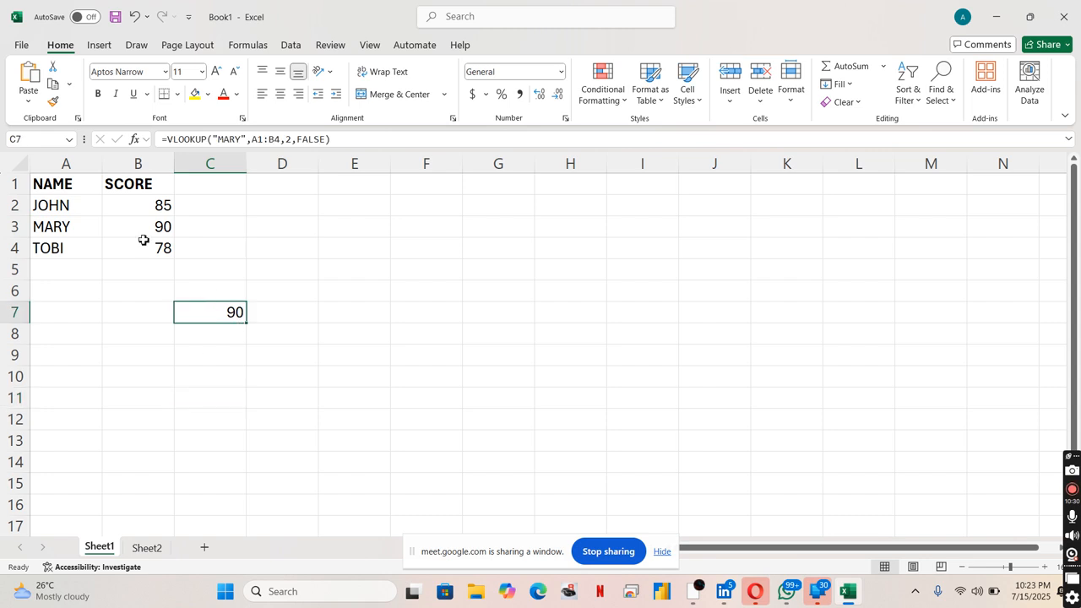
Examine the SCORE header and follow MARY's record across row 3 on Sheet1
{"action": "left_click", "coordinate": [140, 180]}
{"action": "left_click", "coordinate": [63, 221]}
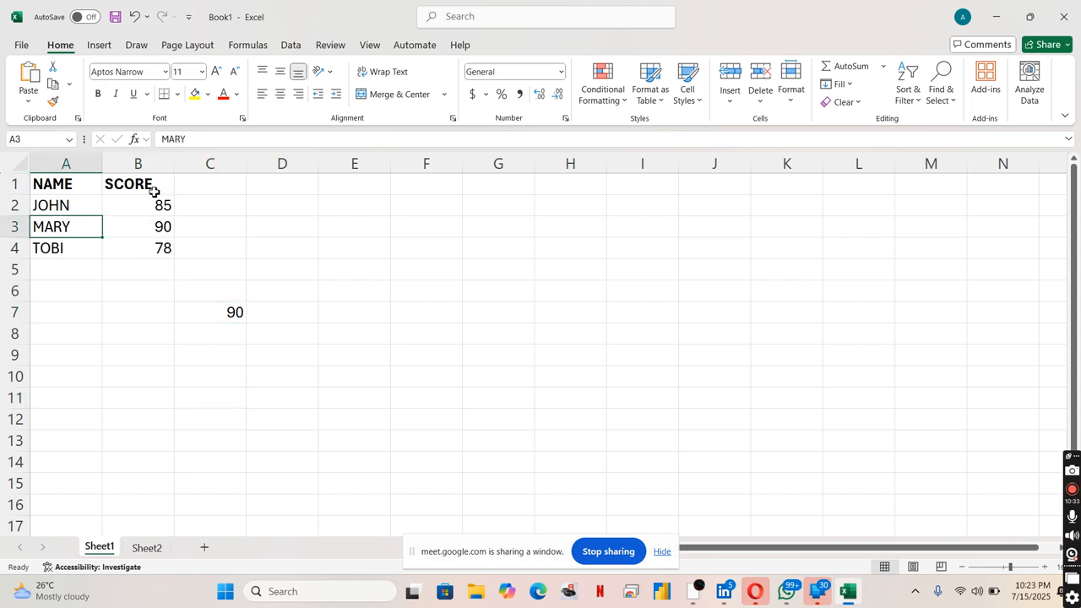
{"action": "left_click", "coordinate": [146, 290]}
{"action": "left_click", "coordinate": [67, 223]}
{"action": "left_click_drag", "start_coordinate": [111, 223], "coordinate": [836, 230]}
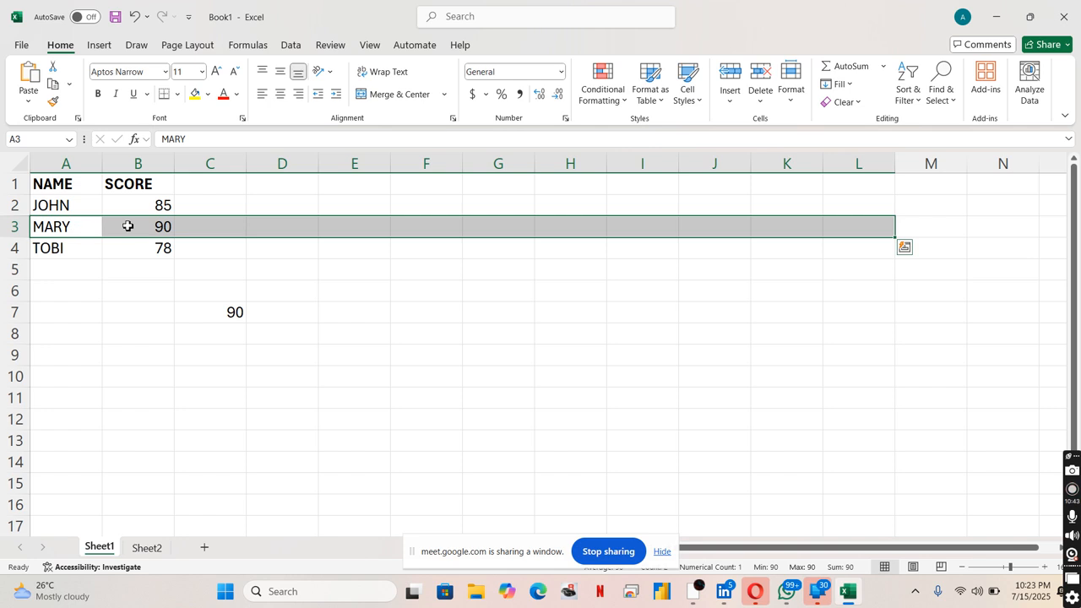
{"action": "left_click", "coordinate": [328, 329]}
Switch to Sheet2 and examine the MATHS, ENGLISH and SCIENCE headers with the score beneath each one
{"action": "left_click", "coordinate": [139, 551]}
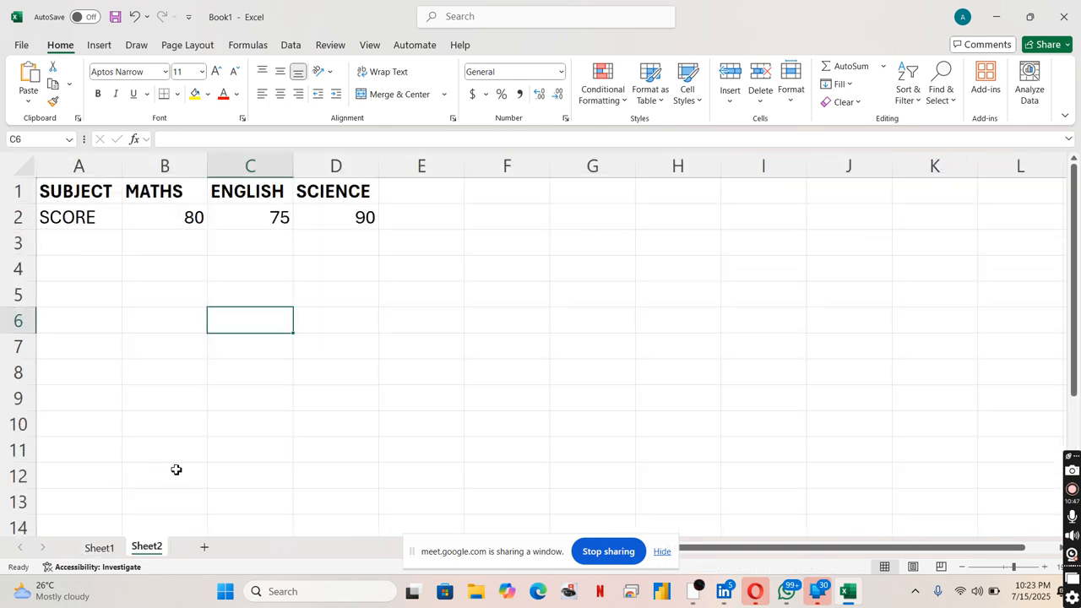
{"action": "left_click", "coordinate": [198, 423]}
{"action": "left_click", "coordinate": [220, 290]}
{"action": "left_click_drag", "start_coordinate": [166, 345], "coordinate": [175, 239]}
{"action": "left_click", "coordinate": [264, 278]}
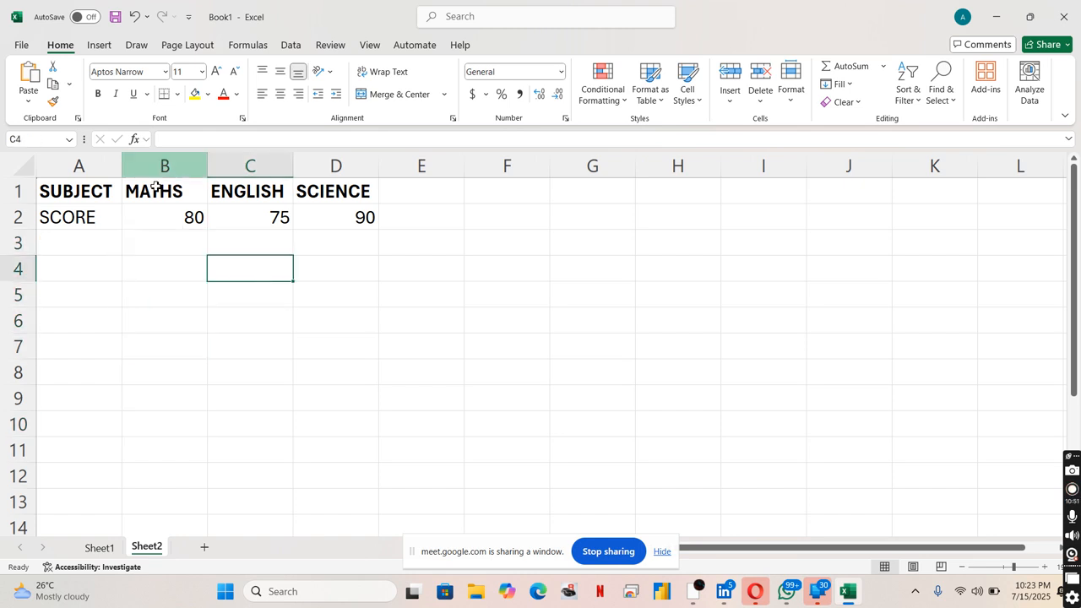
{"action": "left_click", "coordinate": [150, 194]}
{"action": "left_click", "coordinate": [212, 224]}
{"action": "left_click", "coordinate": [258, 181]}
{"action": "left_click", "coordinate": [255, 212]}
{"action": "left_click", "coordinate": [343, 194]}
{"action": "left_click", "coordinate": [336, 222]}
{"action": "left_click", "coordinate": [220, 287]}
Examine the SCORE row label and trace the ENGLISH header down to its score in C2
{"action": "left_click", "coordinate": [58, 211]}
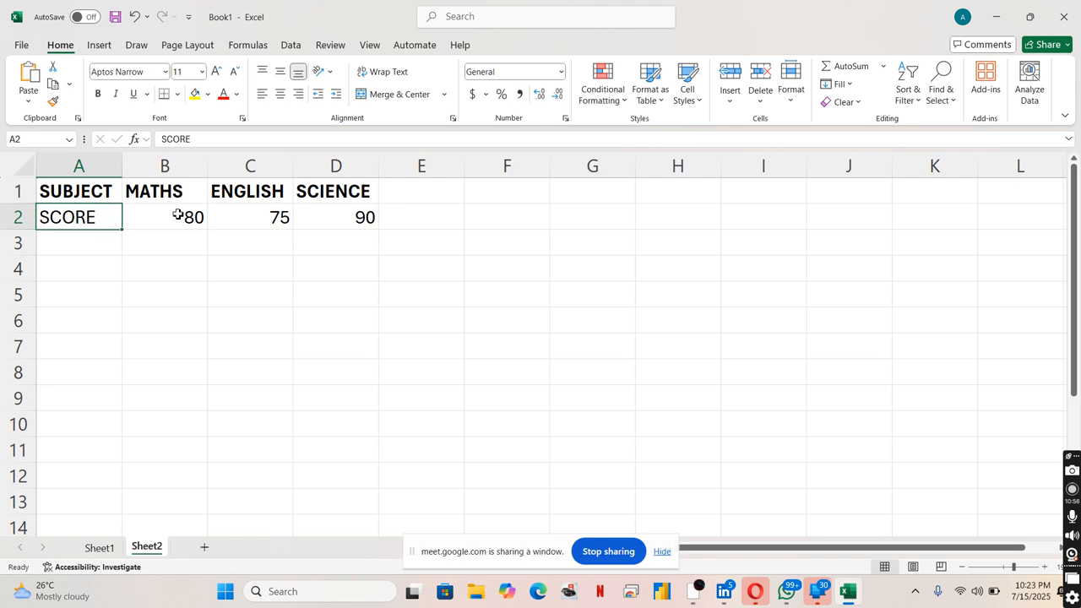
{"action": "left_click", "coordinate": [224, 201]}
{"action": "left_click", "coordinate": [237, 268]}
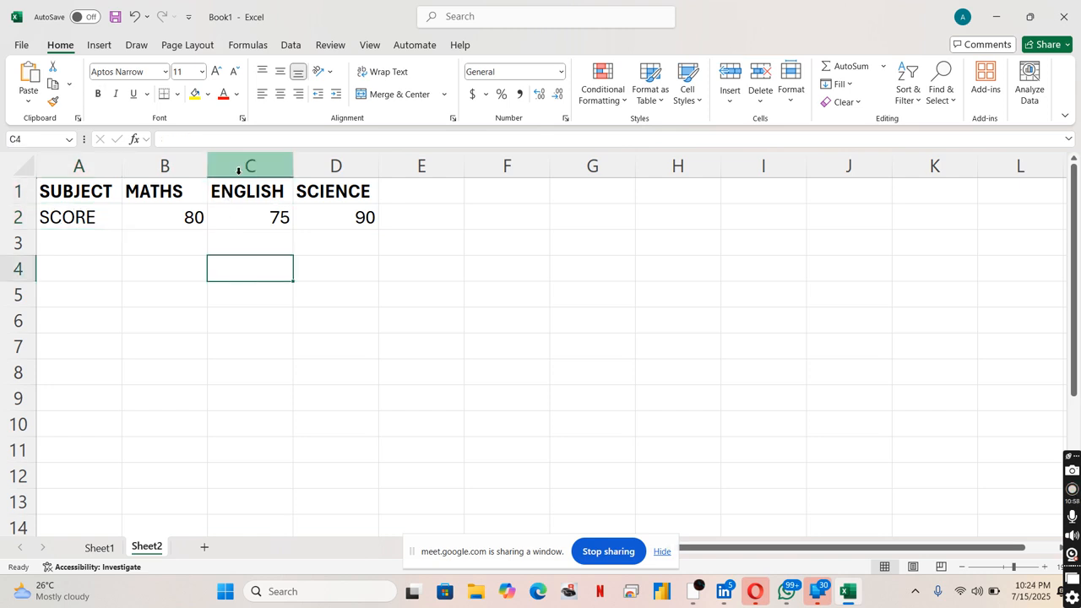
{"action": "left_click", "coordinate": [235, 211]}
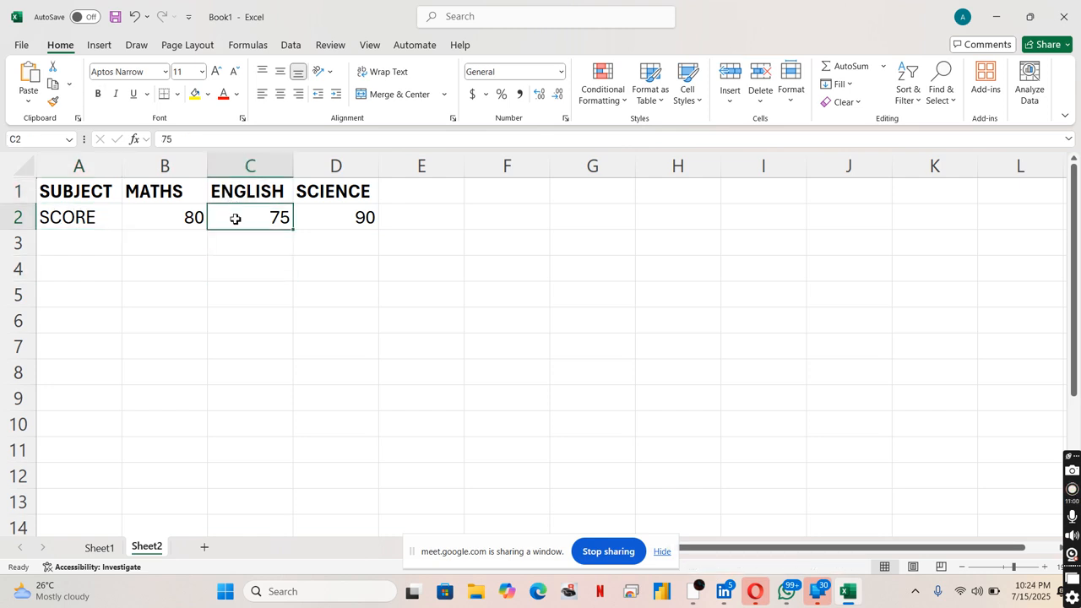
{"action": "left_click", "coordinate": [236, 199]}
{"action": "left_click", "coordinate": [244, 222]}
Enter ENGLISH in G3 and 75 in H3 as a side-by-side example
{"action": "left_click", "coordinate": [530, 252]}
{"action": "left_click", "coordinate": [608, 250]}
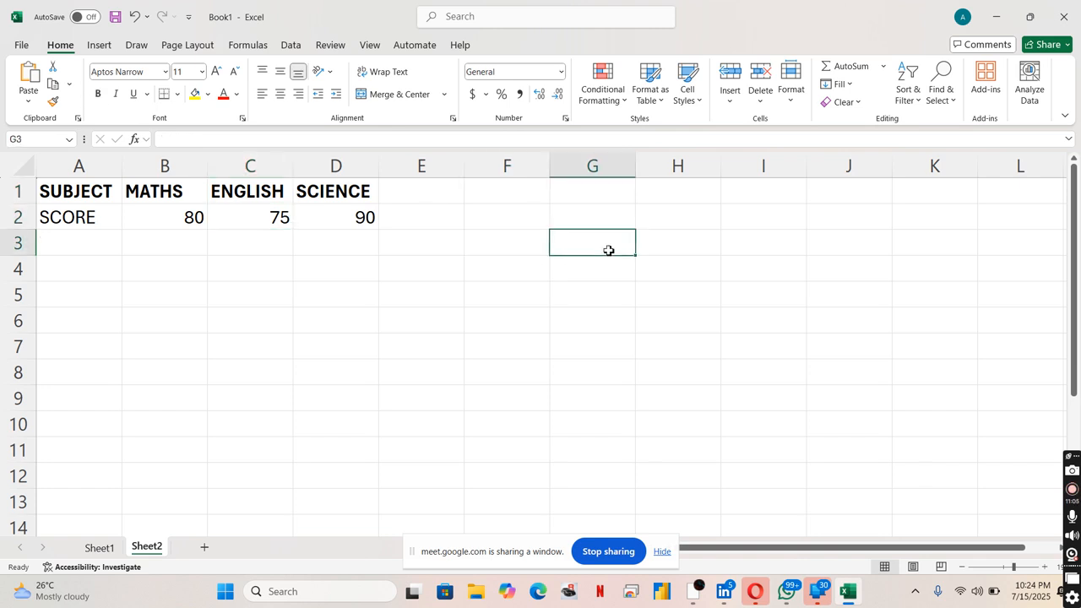
{"action": "type", "text": "ENGLISH"}
{"action": "key", "text": "Tab"}
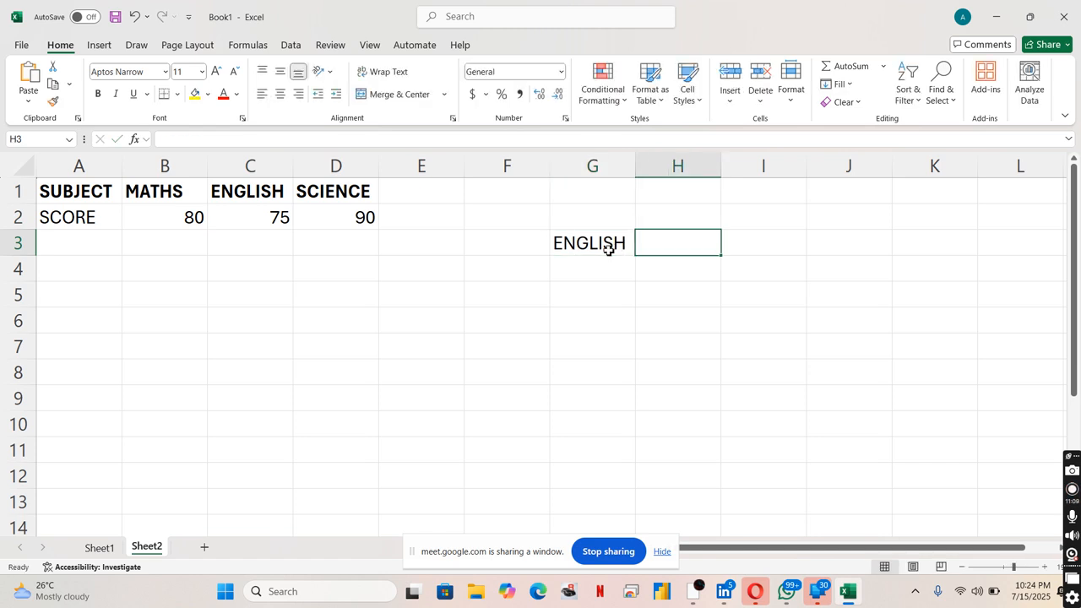
{"action": "type", "text": "75"}
{"action": "left_click", "coordinate": [659, 343]}
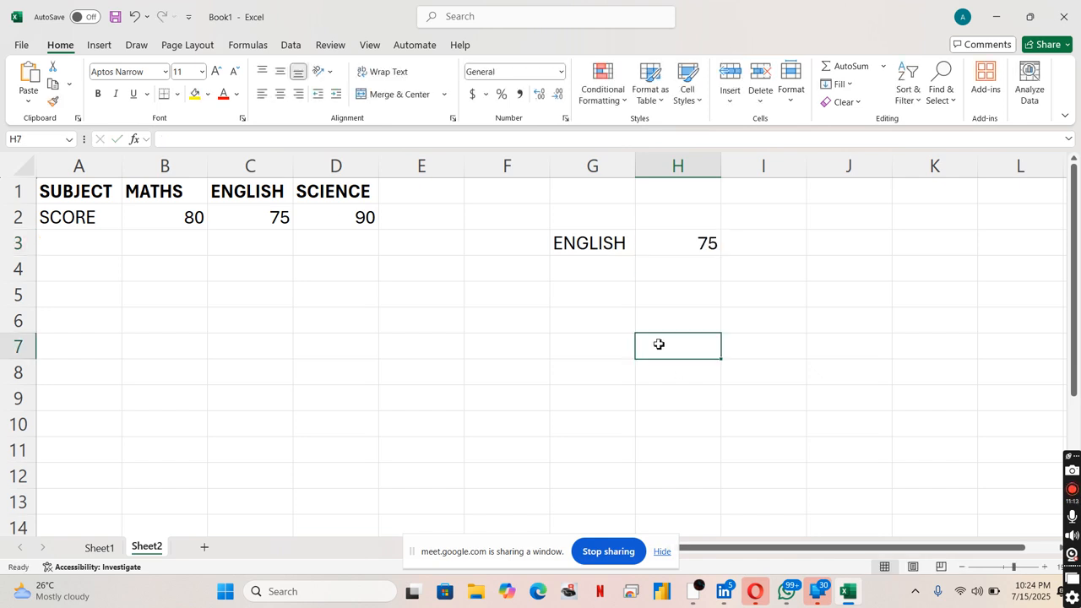
{"action": "left_click_drag", "start_coordinate": [623, 251], "coordinate": [647, 241]}
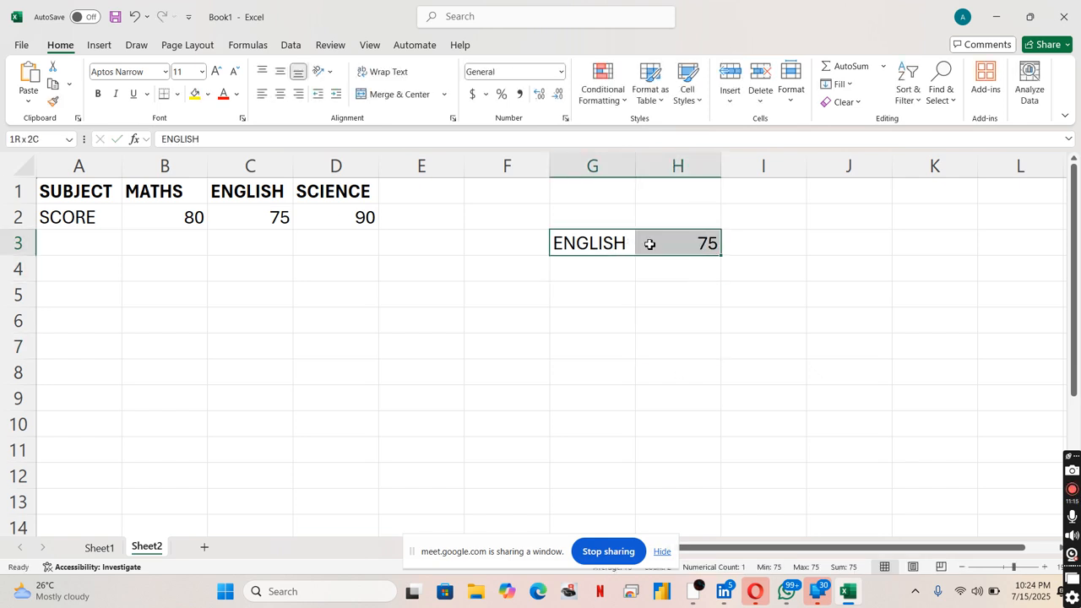
Enter 75, 45 and 76 down cells G4 to G6 beneath ENGLISH as a vertical example
{"action": "left_click", "coordinate": [581, 272]}
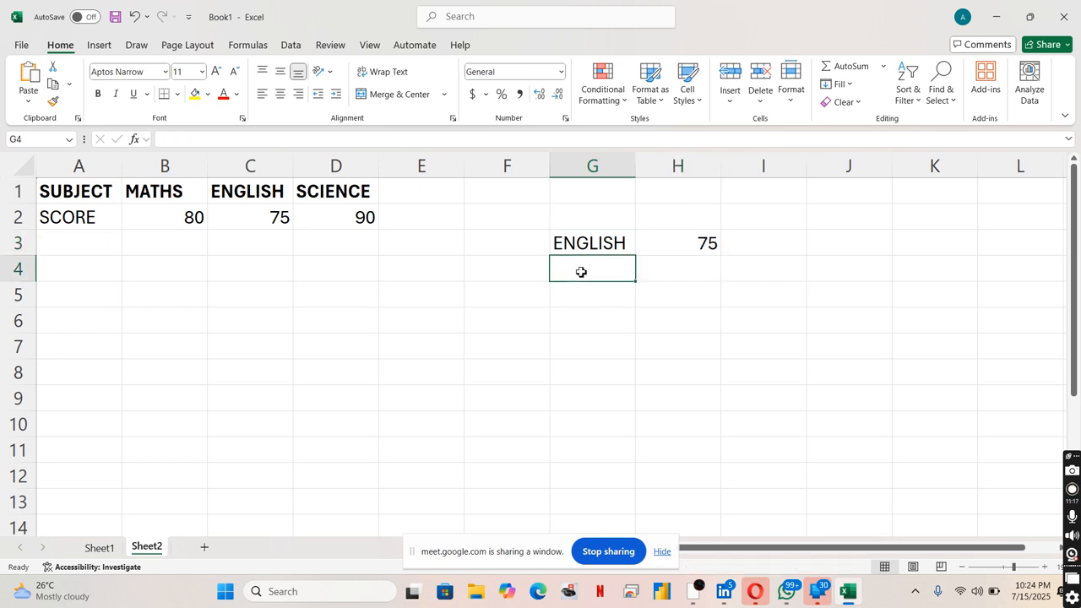
{"action": "type", "text": "75"}
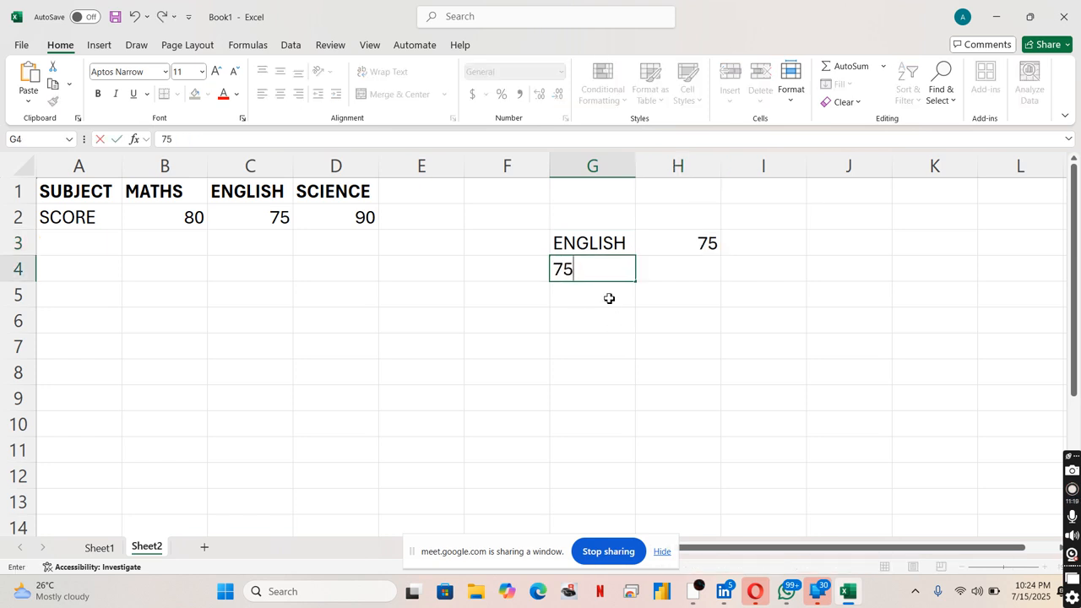
{"action": "key", "text": "Return"}
{"action": "type", "text": "45"}
{"action": "key", "text": "Return"}
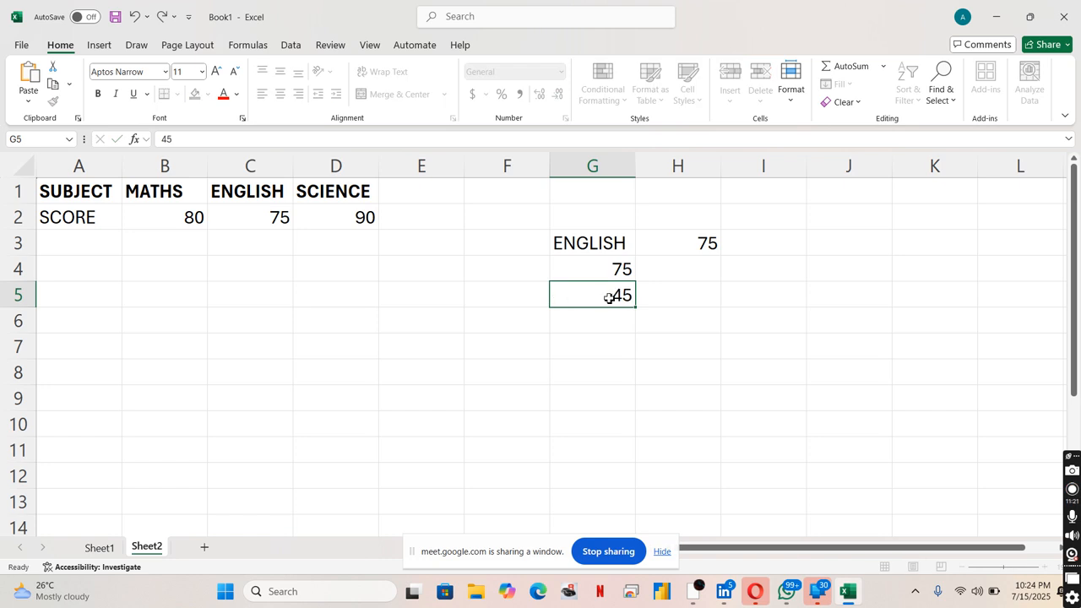
{"action": "type", "text": "76"}
{"action": "key", "text": "Return"}
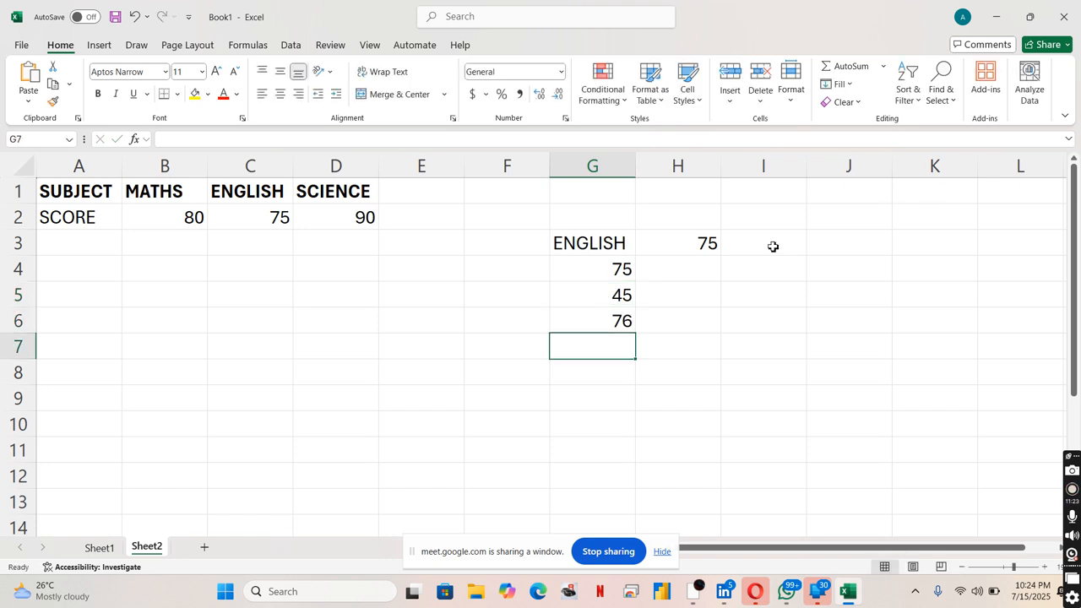
Enter ENGLISH in I3, followed by 34, 54, 34, 34 and 56 across J3 to N3 as a horizontal example
{"action": "left_click", "coordinate": [748, 245]}
{"action": "left_click", "coordinate": [684, 249]}
{"action": "left_click", "coordinate": [736, 245]}
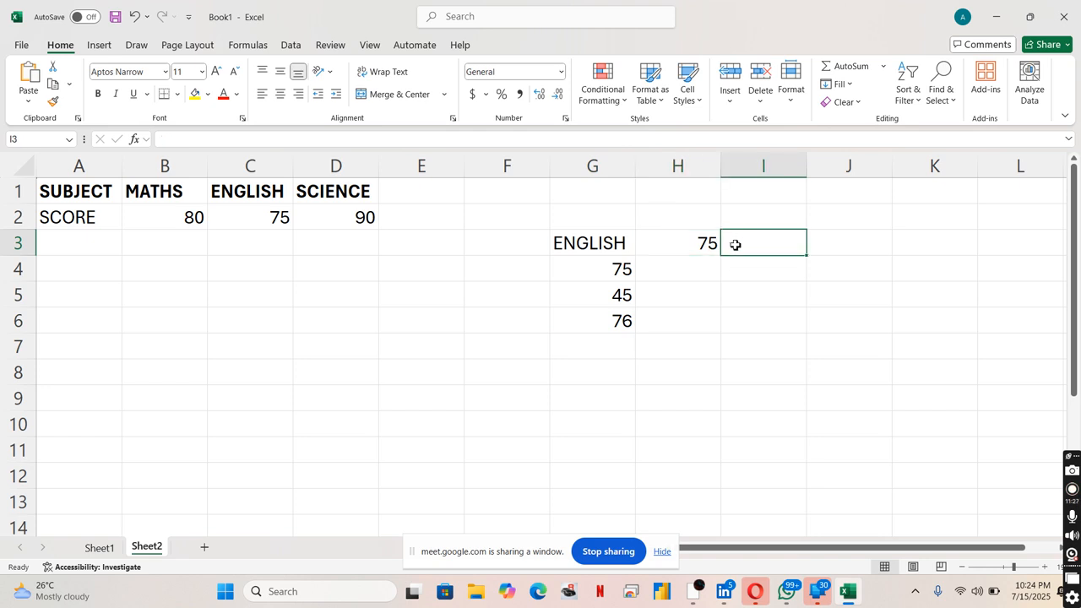
{"action": "type", "text": "ENGLISH"}
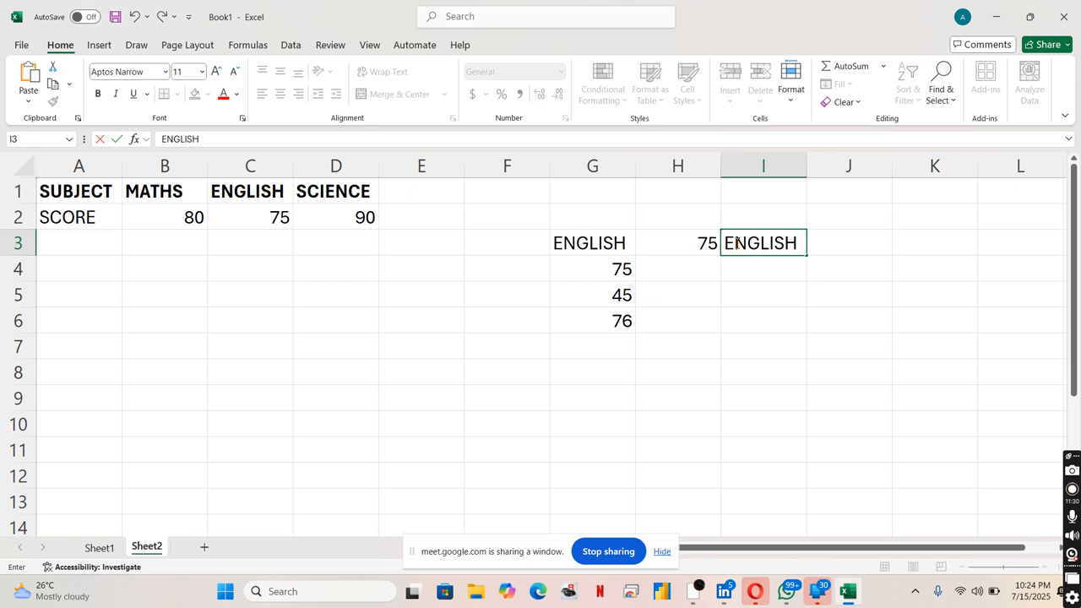
{"action": "key", "text": "Tab"}
{"action": "type", "text": "34"}
{"action": "key", "text": "Tab"}
{"action": "type", "text": "54"}
{"action": "key", "text": "Tab"}
{"action": "type", "text": "34"}
{"action": "key", "text": "Return"}
{"action": "key", "text": "Up"}
{"action": "key", "text": "Right"}
{"action": "type", "text": "34"}
{"action": "key", "text": "Tab"}
{"action": "type", "text": "56"}
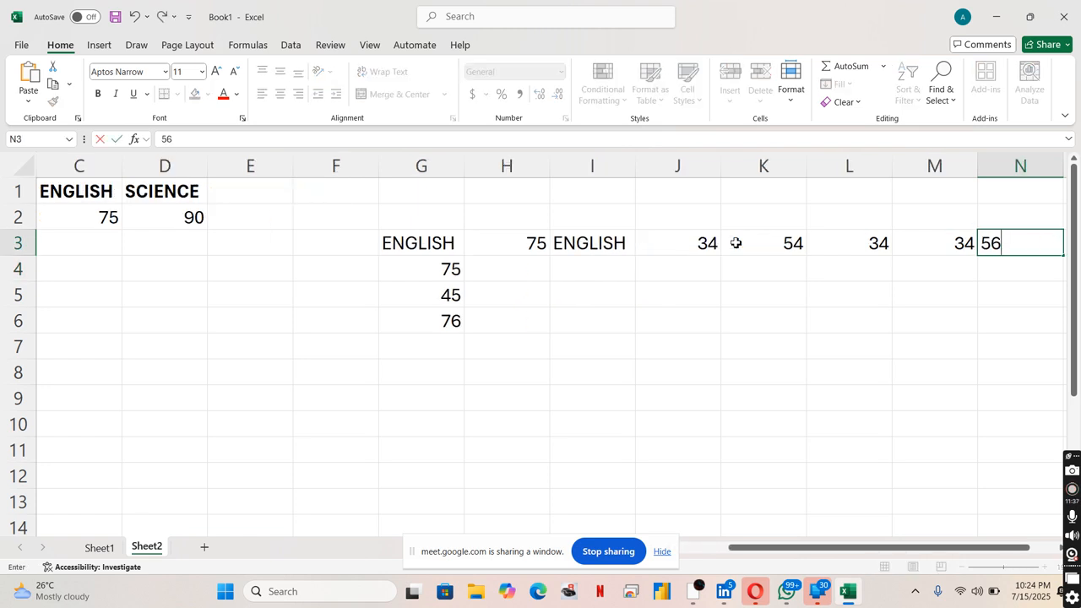
{"action": "left_click", "coordinate": [736, 243]}
Return to the subject table at the start of the sheet and examine the ENGLISH score in C2
{"action": "key", "text": "Left"}
{"action": "key", "text": "Left"}
{"action": "key", "text": "Left"}
{"action": "key", "text": "Left"}
{"action": "key", "text": "Left"}
{"action": "key", "text": "Left"}
{"action": "key", "text": "Left"}
{"action": "key", "text": "Left"}
{"action": "key", "text": "Left"}
{"action": "key", "text": "Left"}
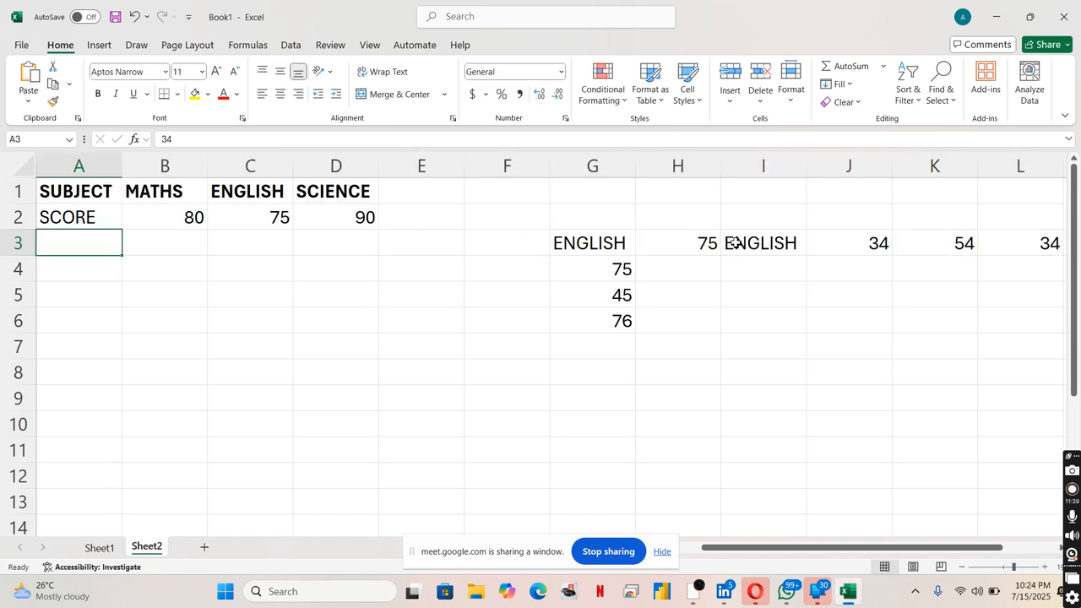
{"action": "left_click", "coordinate": [630, 396]}
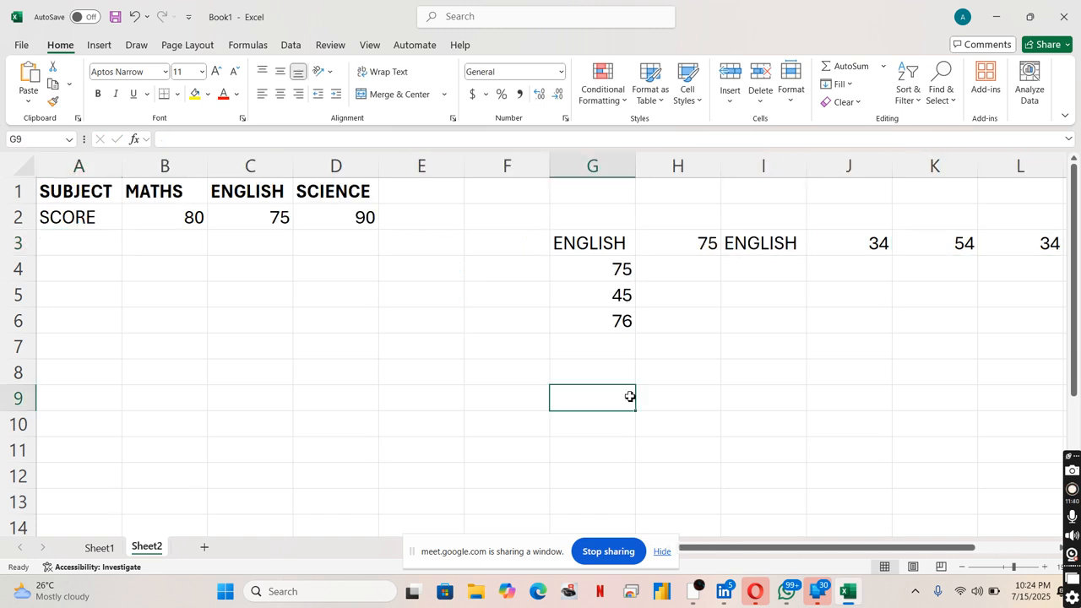
{"action": "left_click", "coordinate": [297, 244]}
{"action": "left_click", "coordinate": [278, 228]}
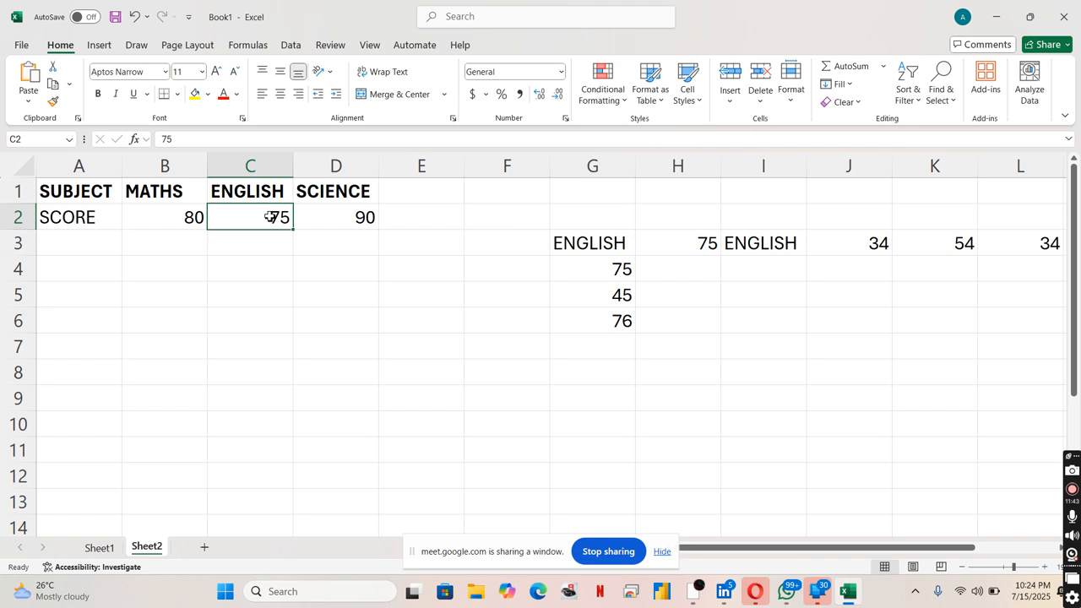
Begin an HLOOKUP formula in B6 with lookup value "ENGLISH" and table array A1:D2
{"action": "left_click", "coordinate": [186, 327]}
{"action": "left_click", "coordinate": [160, 302]}
{"action": "left_click", "coordinate": [147, 329]}
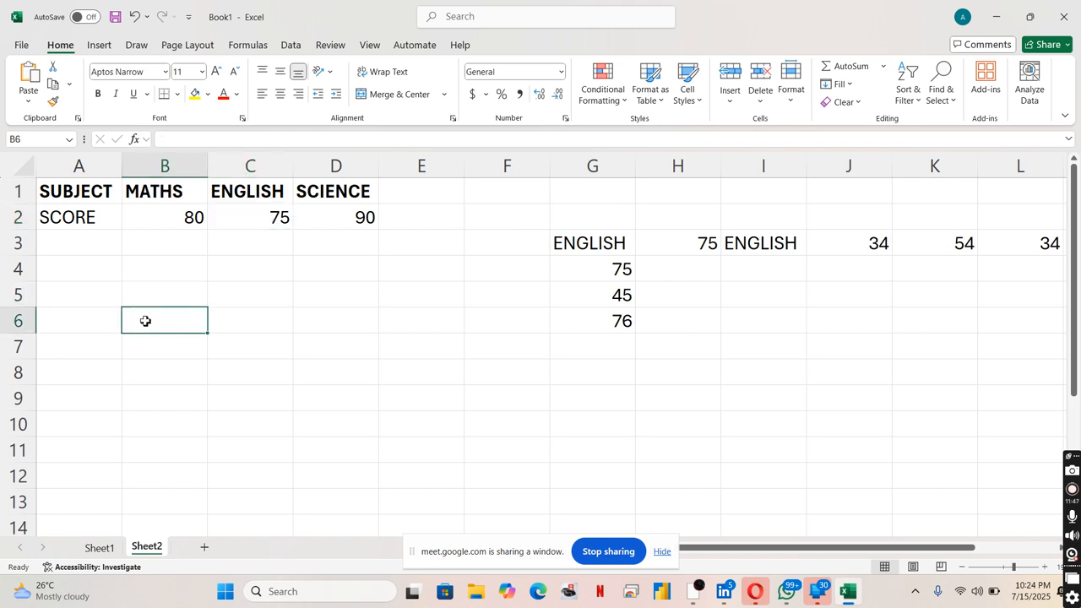
{"action": "type", "text": "=H"}
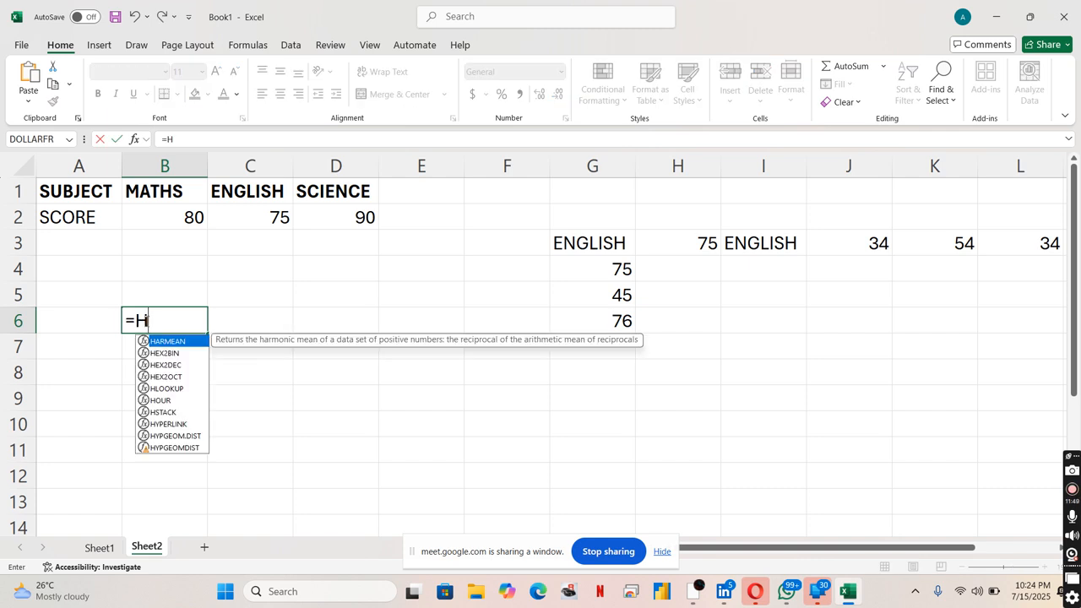
{"action": "type", "text": "LOOKUP("}
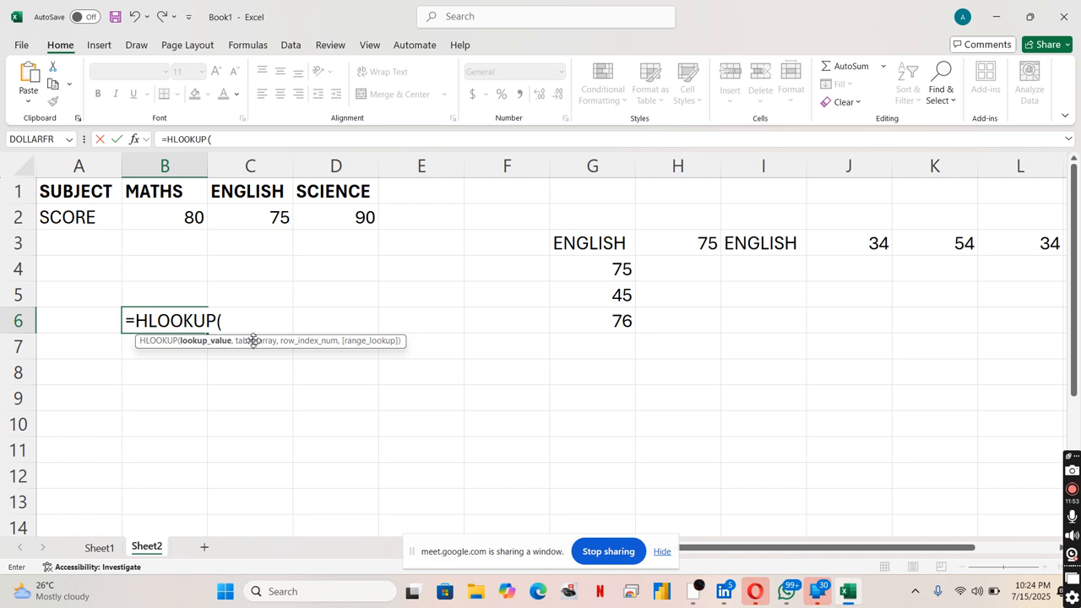
{"action": "type", "text": "\"ENGLISH\""}
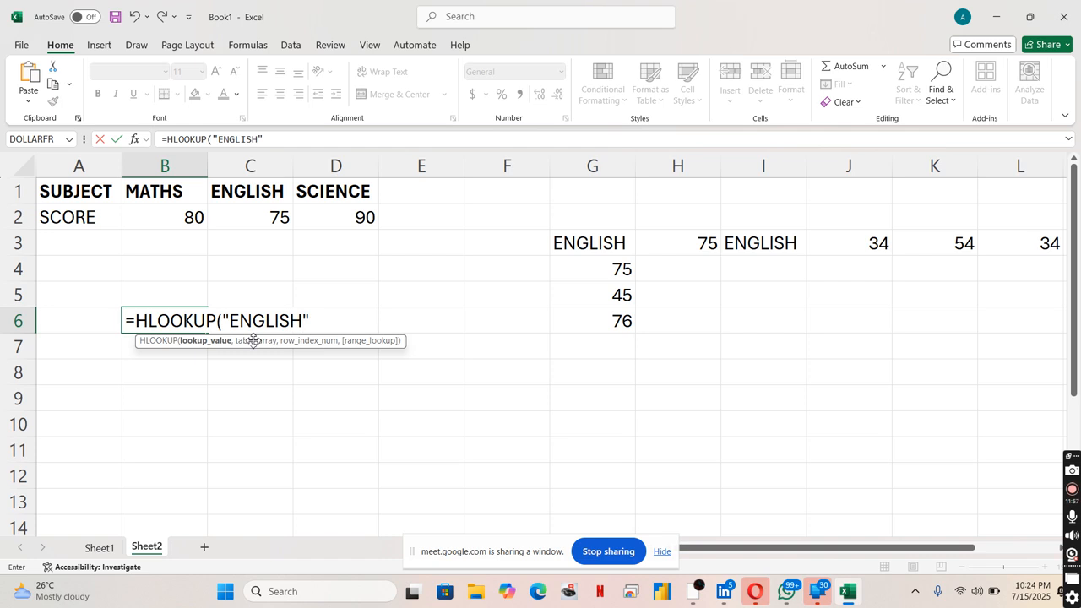
{"action": "type", "text": ","}
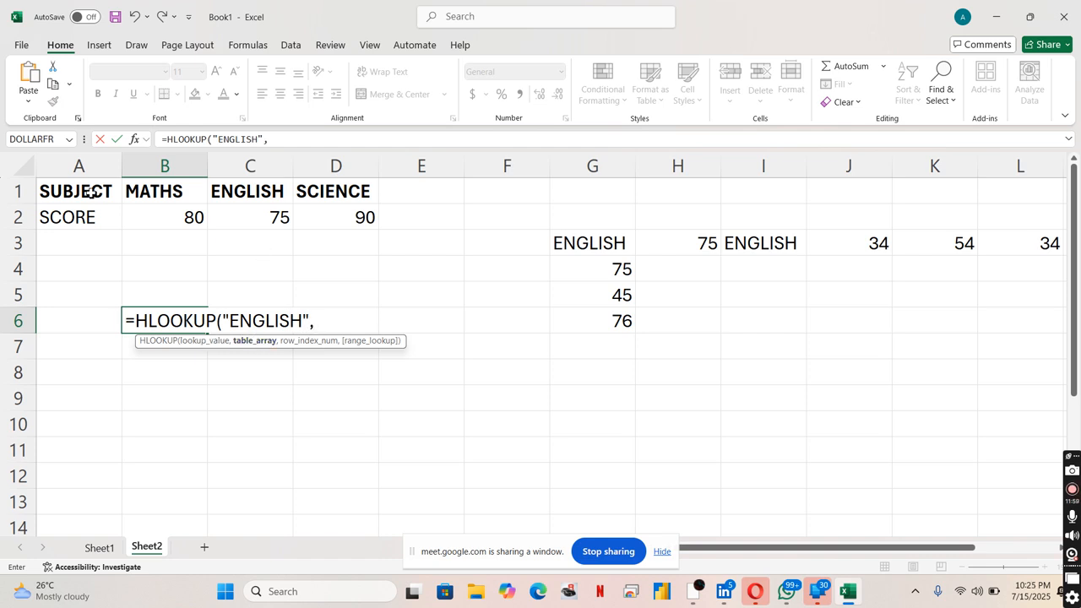
{"action": "left_click_drag", "start_coordinate": [76, 193], "coordinate": [327, 221]}
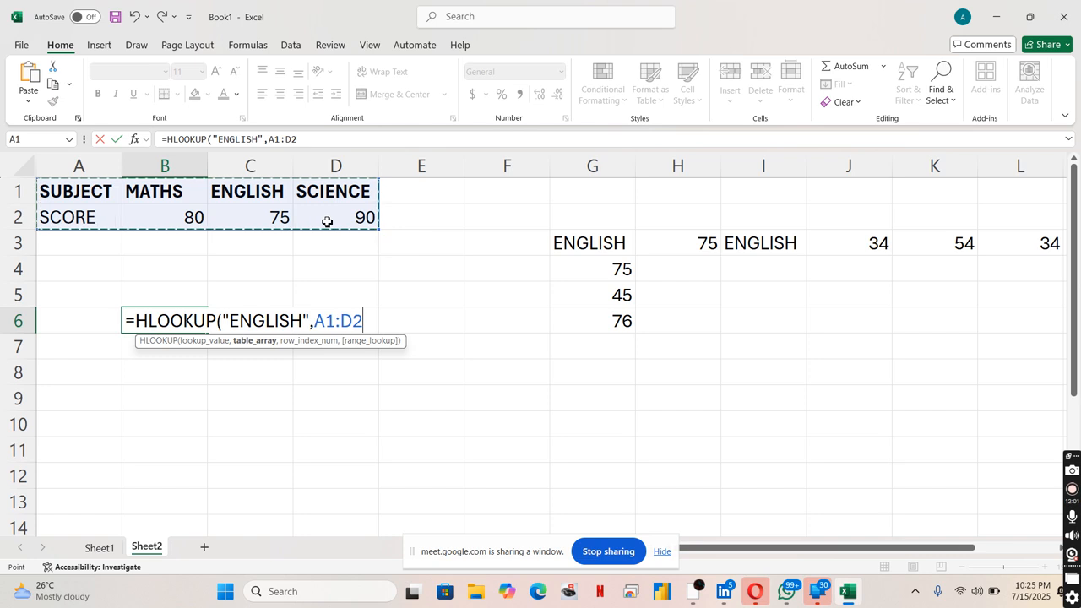
Complete the HLOOKUP formula with row index 2 and exact match FALSE
{"action": "type", "text": ","}
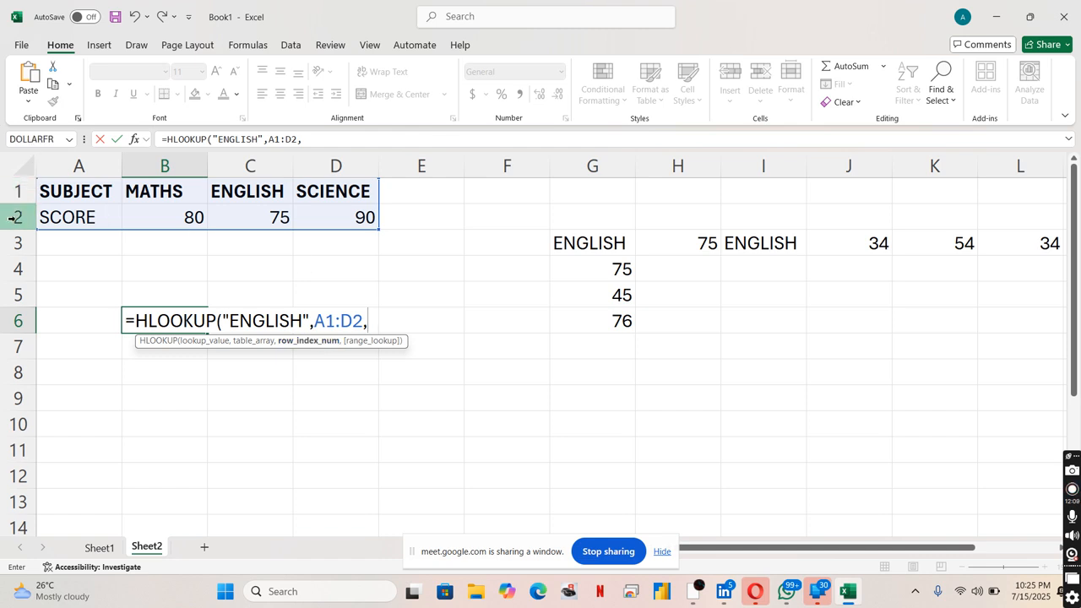
{"action": "type", "text": "2,"}
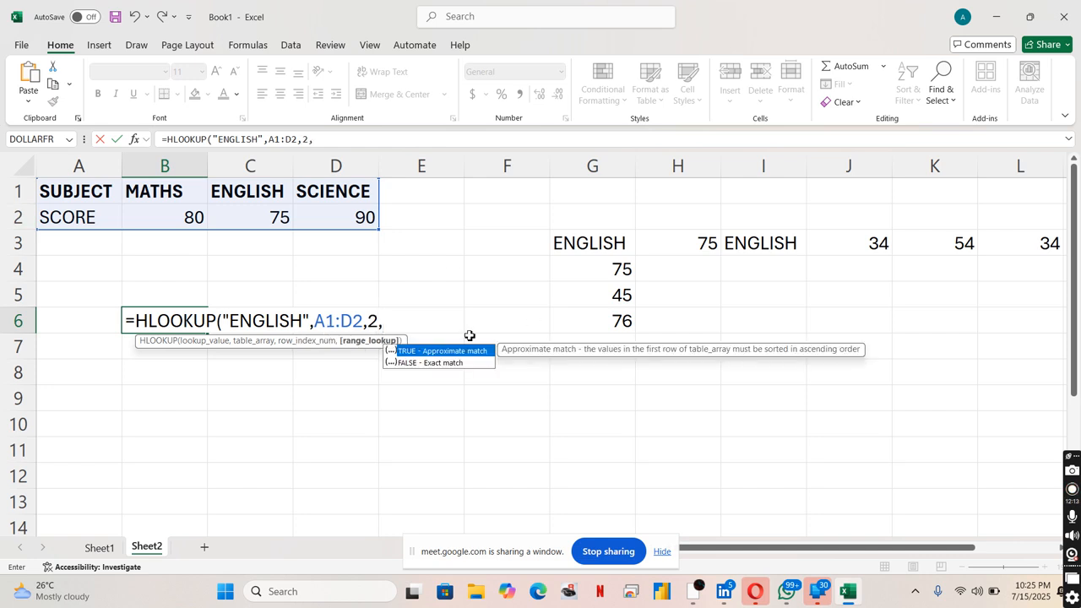
{"action": "left_click", "coordinate": [428, 363]}
{"action": "double_click", "coordinate": [427, 365]}
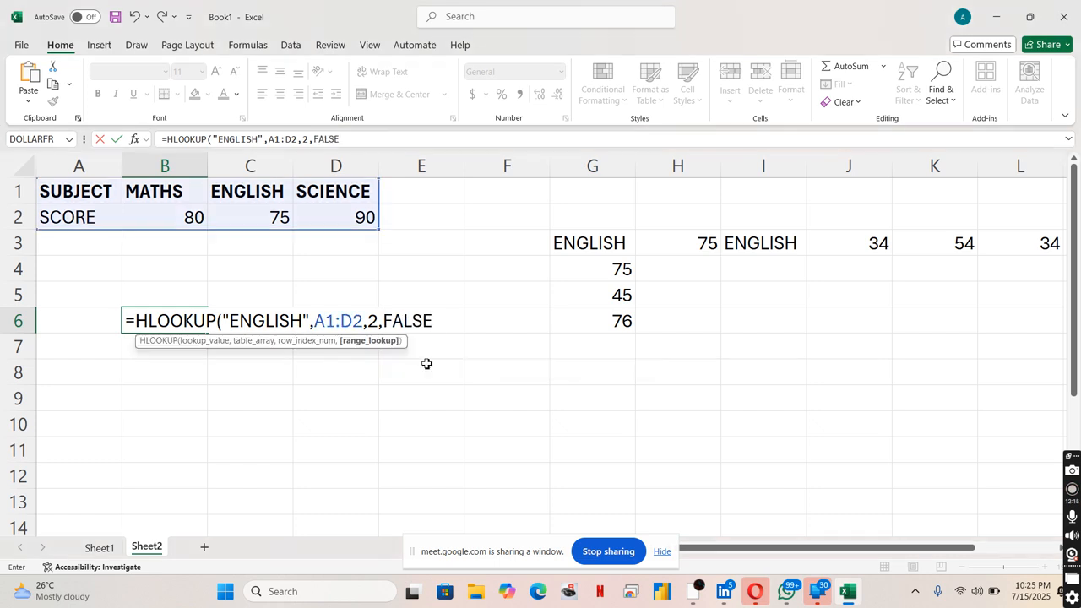
{"action": "type", "text": ")"}
{"action": "key", "text": "Return"}
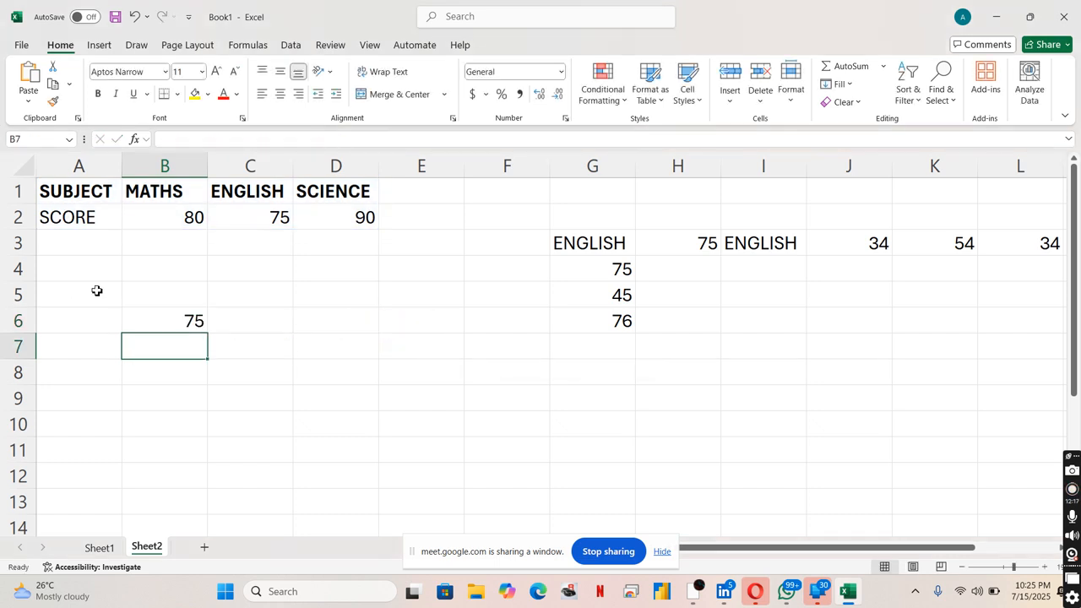
Inspect the arguments of the HLOOKUP formula in B6 in an enlarged formula bar
{"action": "left_click", "coordinate": [170, 315]}
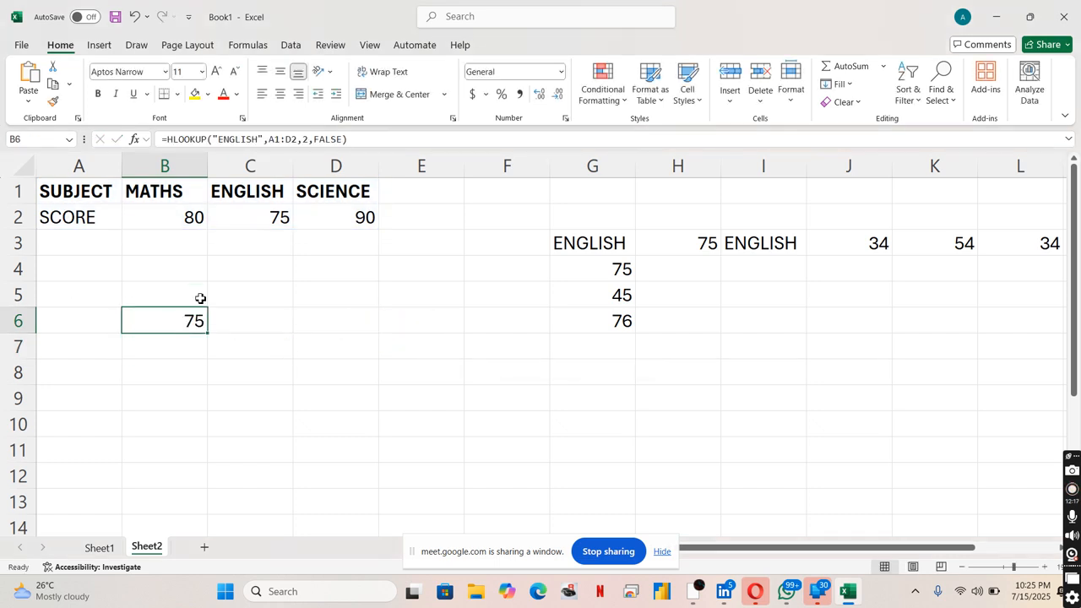
{"action": "left_click", "coordinate": [252, 140]}
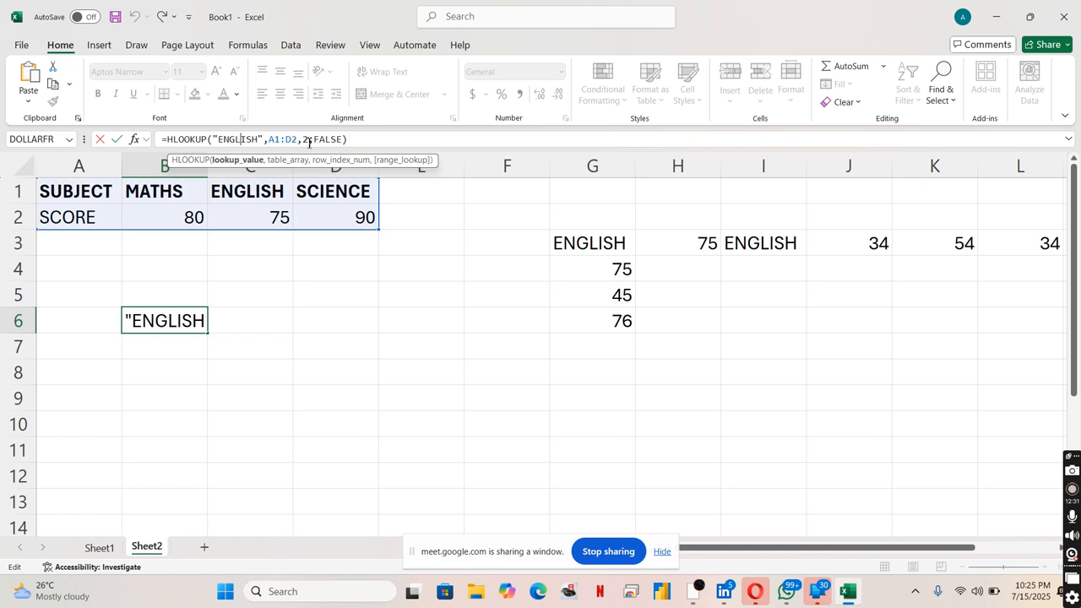
{"action": "left_click_drag", "start_coordinate": [326, 149], "coordinate": [233, 329]}
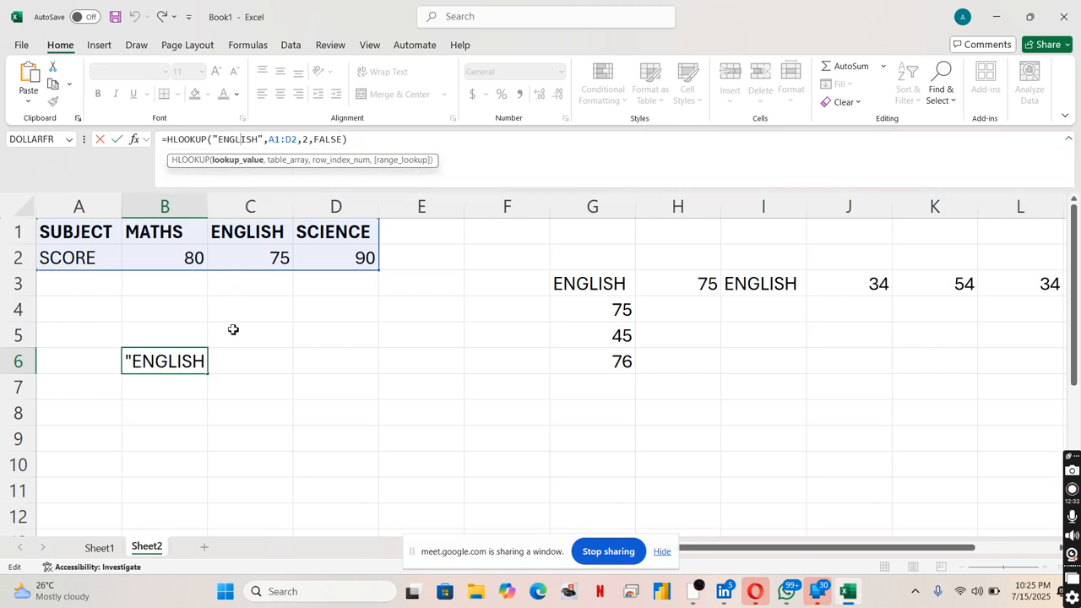
{"action": "left_click", "coordinate": [233, 330]}
{"action": "left_click", "coordinate": [198, 361]}
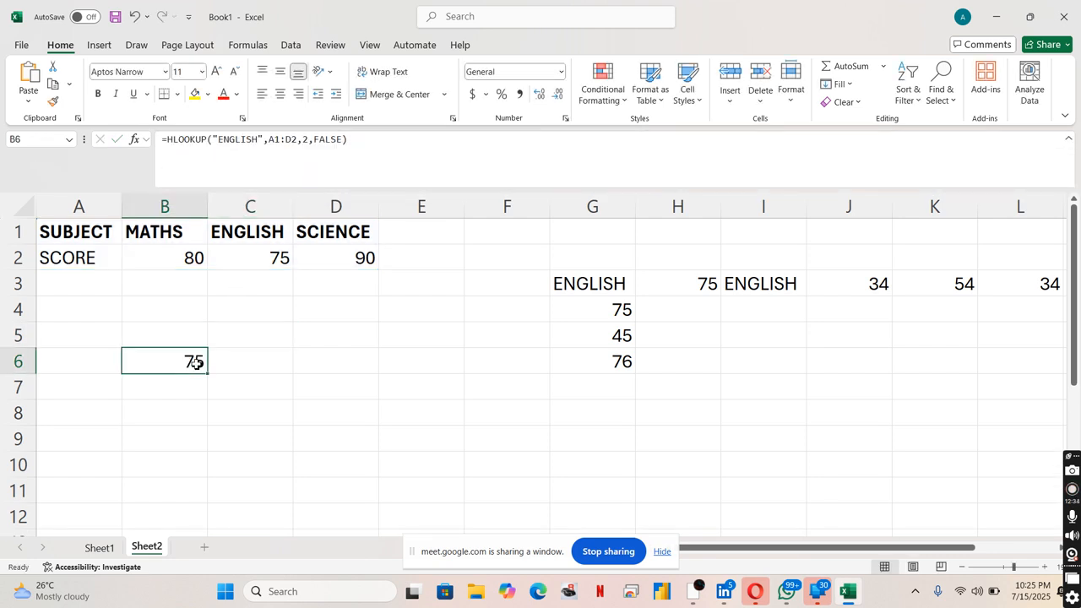
Try to fill the HLOOKUP formula in B6 across to D6, and undo the fill
{"action": "left_click_drag", "start_coordinate": [210, 376], "coordinate": [359, 378]}
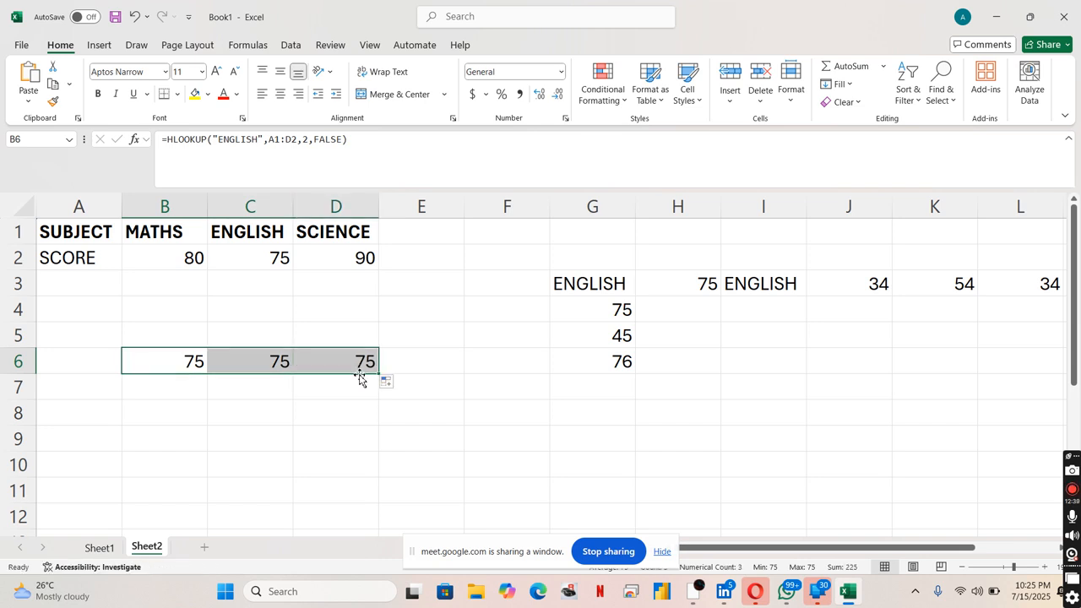
{"action": "key", "text": "ctrl+z"}
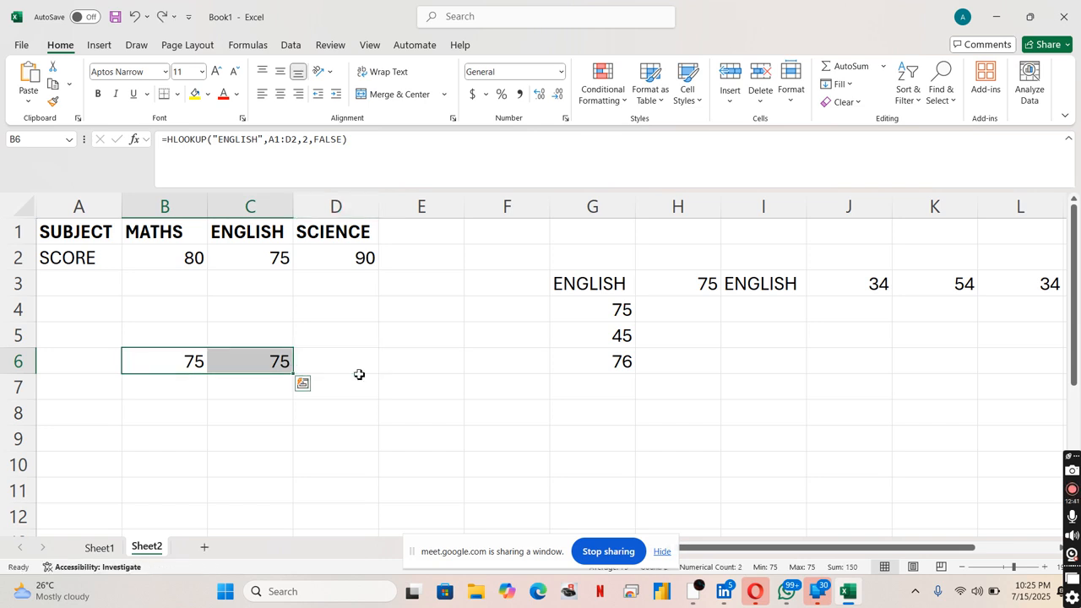
{"action": "key", "text": "ctrl+z"}
{"action": "left_click", "coordinate": [335, 432]}
{"action": "left_click", "coordinate": [237, 378]}
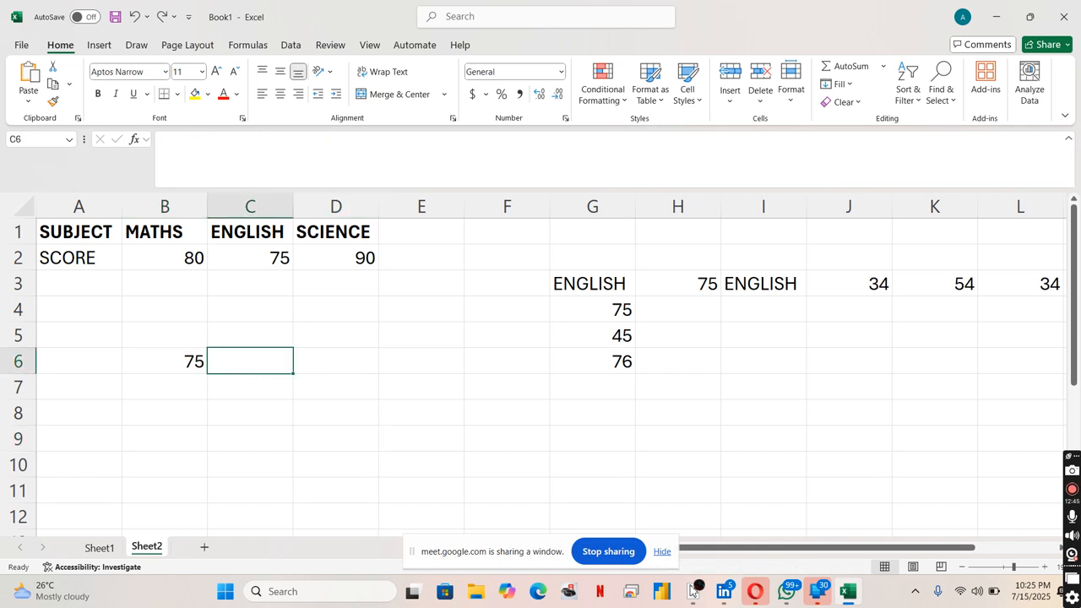
Switch to the Google Meet call to check the participants and return to the workbook
{"action": "left_click", "coordinate": [648, 537]}
{"action": "left_click", "coordinate": [648, 537]}
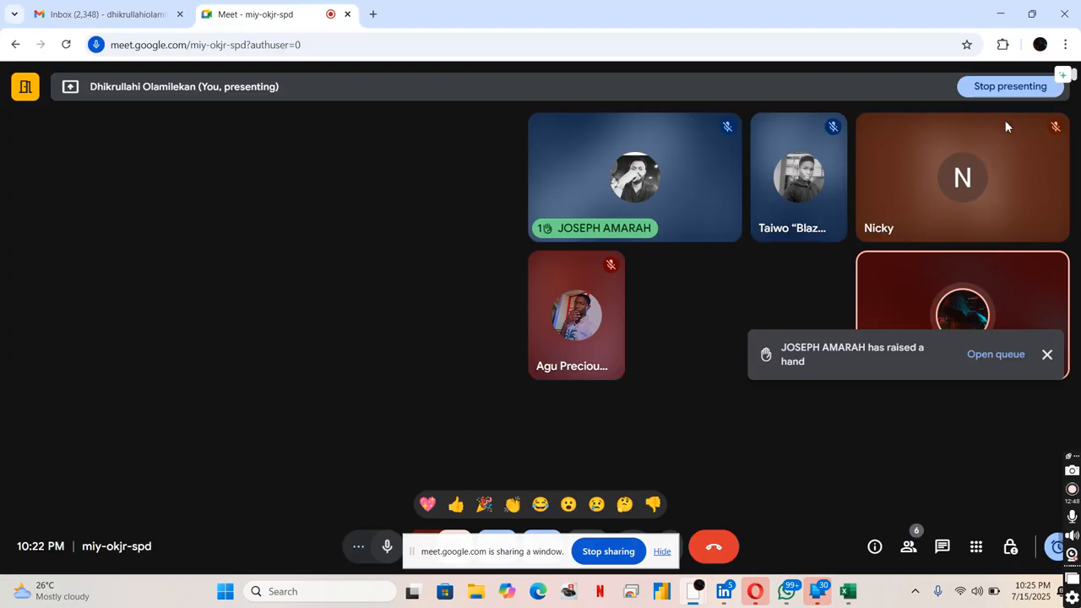
{"action": "left_click", "coordinate": [1000, 14]}
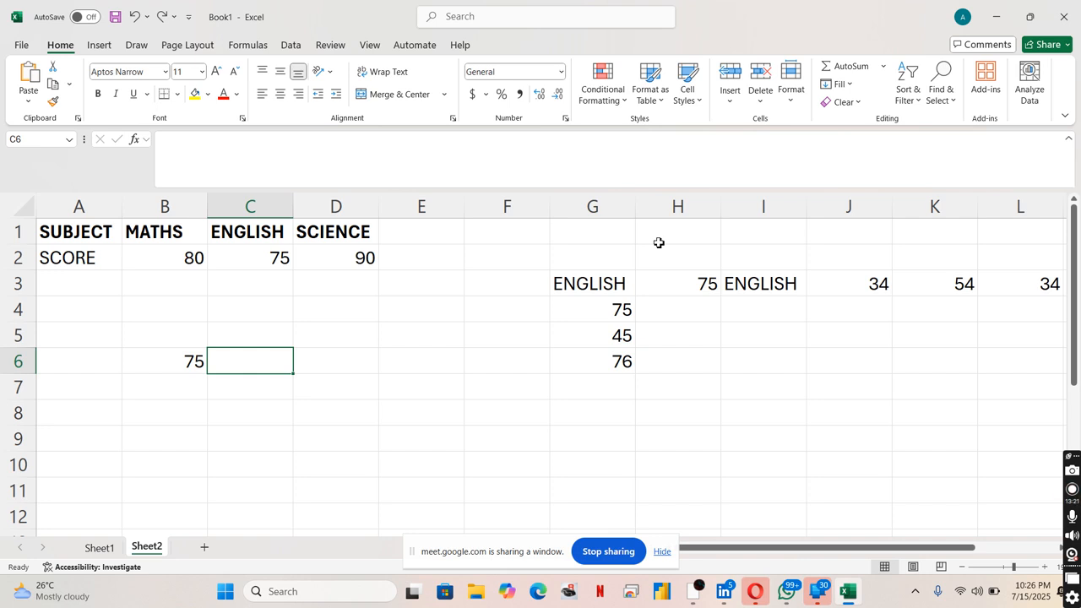
Clear the existing formula from B6 and begin a new HLOOKUP formula there
{"action": "left_click", "coordinate": [362, 393]}
{"action": "left_click", "coordinate": [190, 371]}
{"action": "left_click", "coordinate": [225, 391]}
{"action": "left_click", "coordinate": [184, 358]}
{"action": "key", "text": "Delete"}
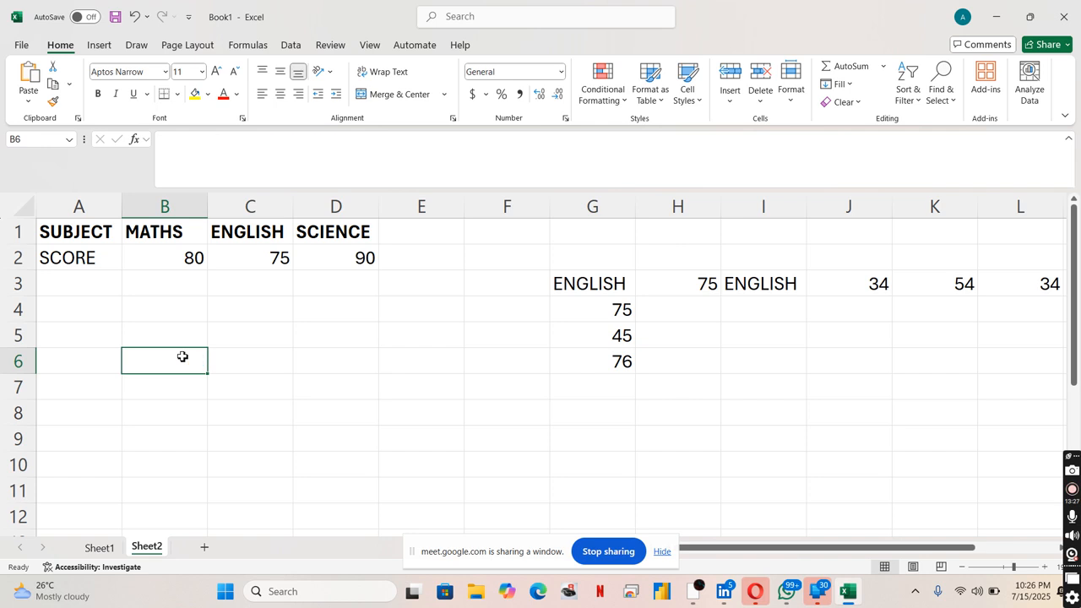
{"action": "type", "text": "="}
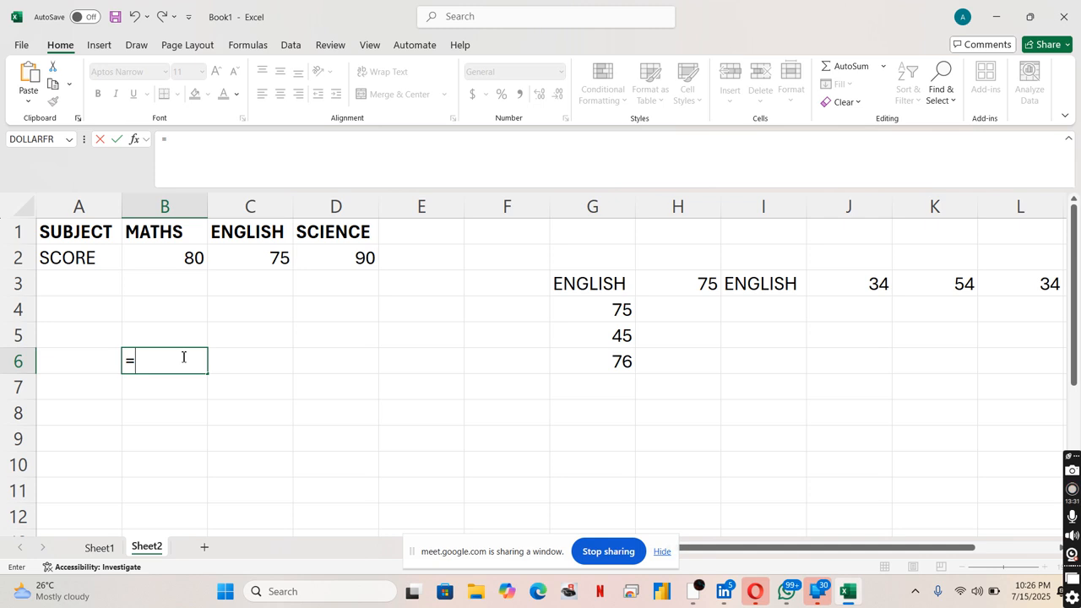
{"action": "type", "text": "HLOOKUP("}
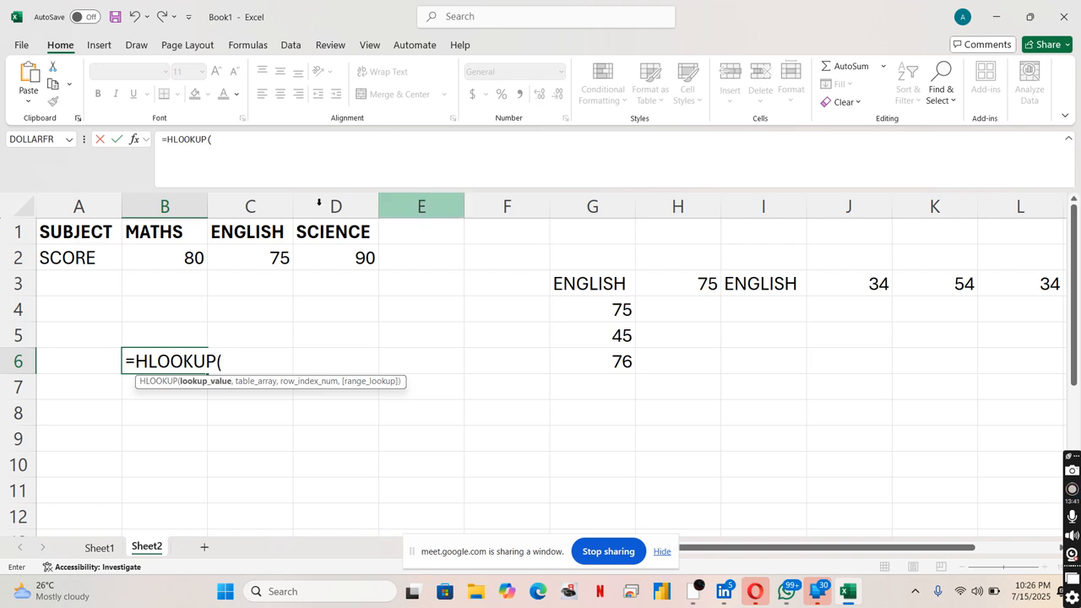
{"action": "left_click", "coordinate": [255, 233]}
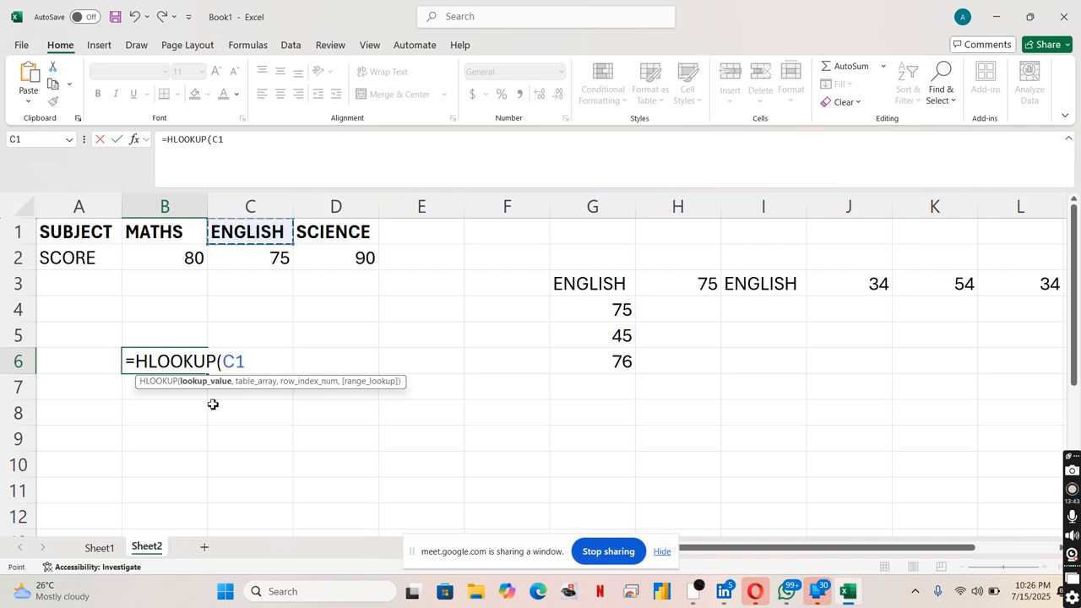
{"action": "key", "text": "BackSpace"}
{"action": "key", "text": "BackSpace"}
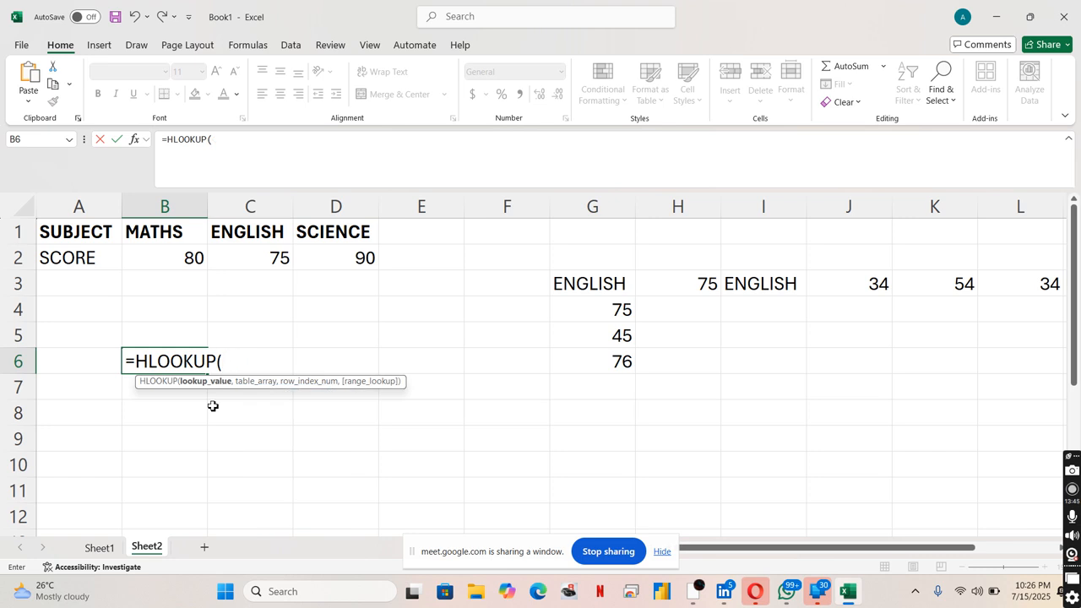
Give the HLOOKUP formula the lookup value "ENGLISH" and the table array A1:D2
{"action": "type", "text": "\"ENGLISH"}
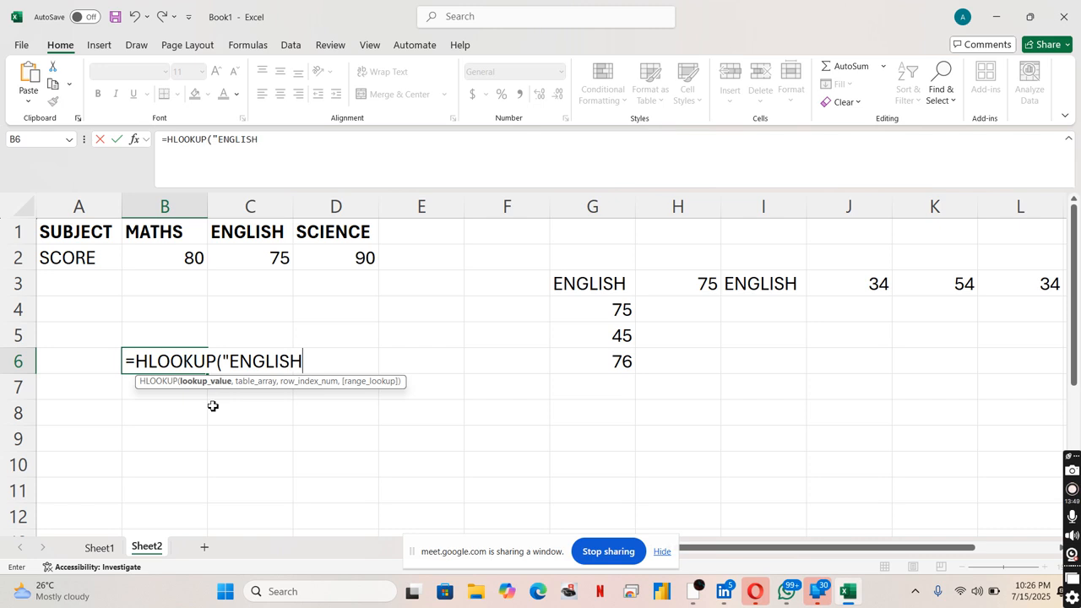
{"action": "type", "text": ","}
{"action": "key", "text": "BackSpace"}
{"action": "type", "text": ","}
{"action": "left_click_drag", "start_coordinate": [63, 239], "coordinate": [355, 258]}
{"action": "type", "text": ","}
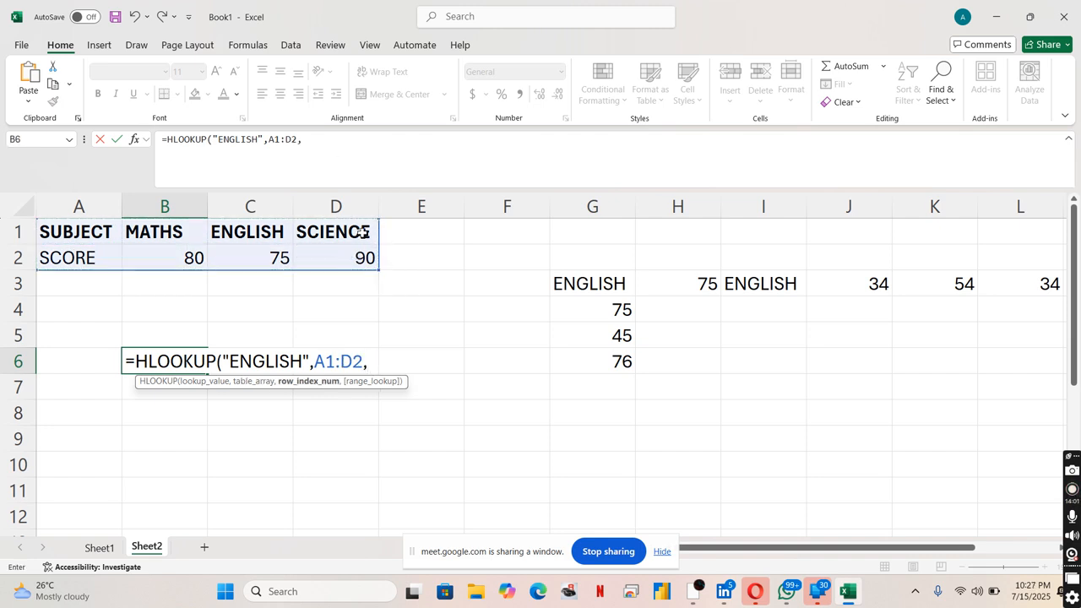
Complete the HLOOKUP formula in B6 with row index 2 and approximate match TRUE
{"action": "type", "text": "2,"}
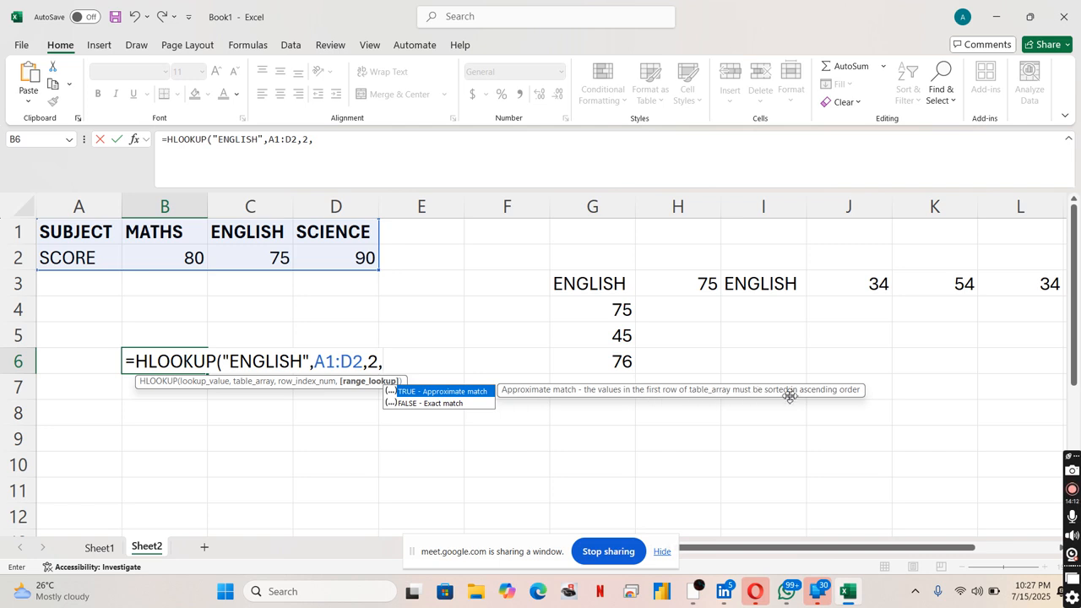
{"action": "left_click", "coordinate": [467, 403]}
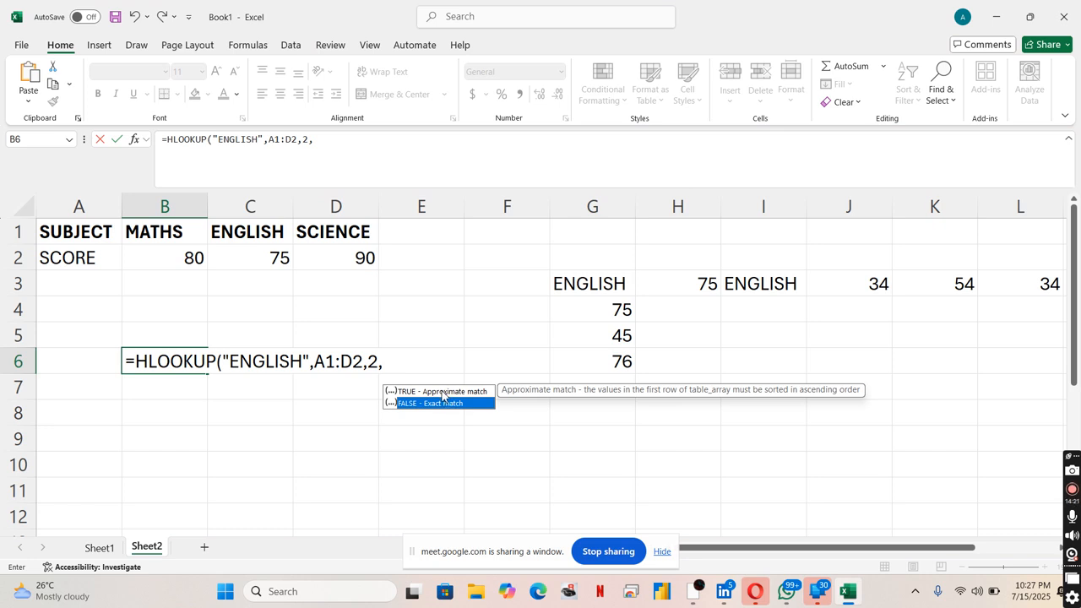
{"action": "left_click", "coordinate": [440, 393]}
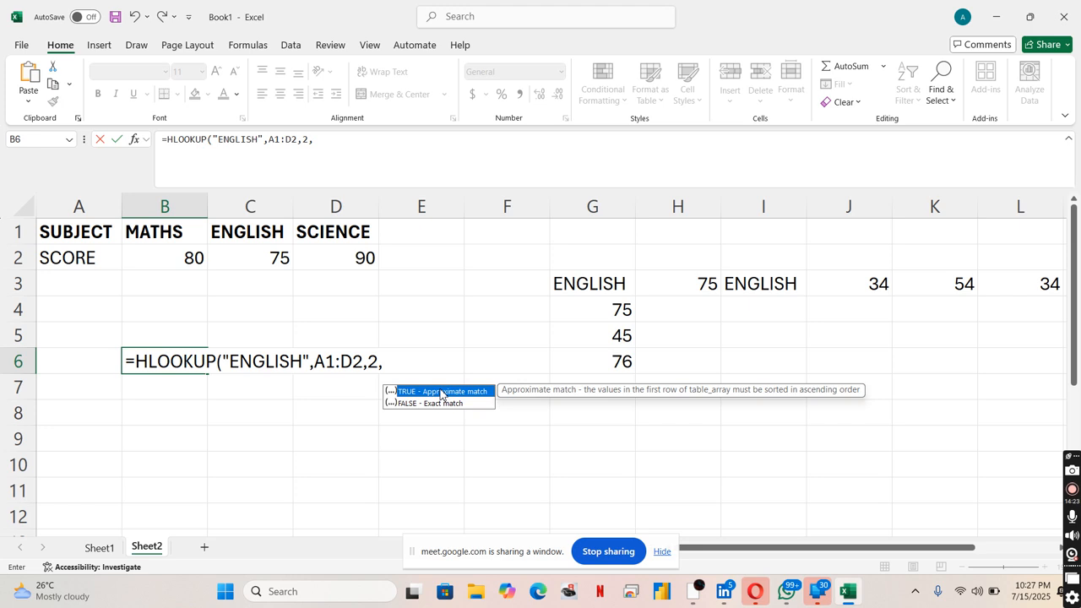
{"action": "double_click", "coordinate": [440, 391]}
{"action": "left_click", "coordinate": [442, 386]}
{"action": "double_click", "coordinate": [174, 363]}
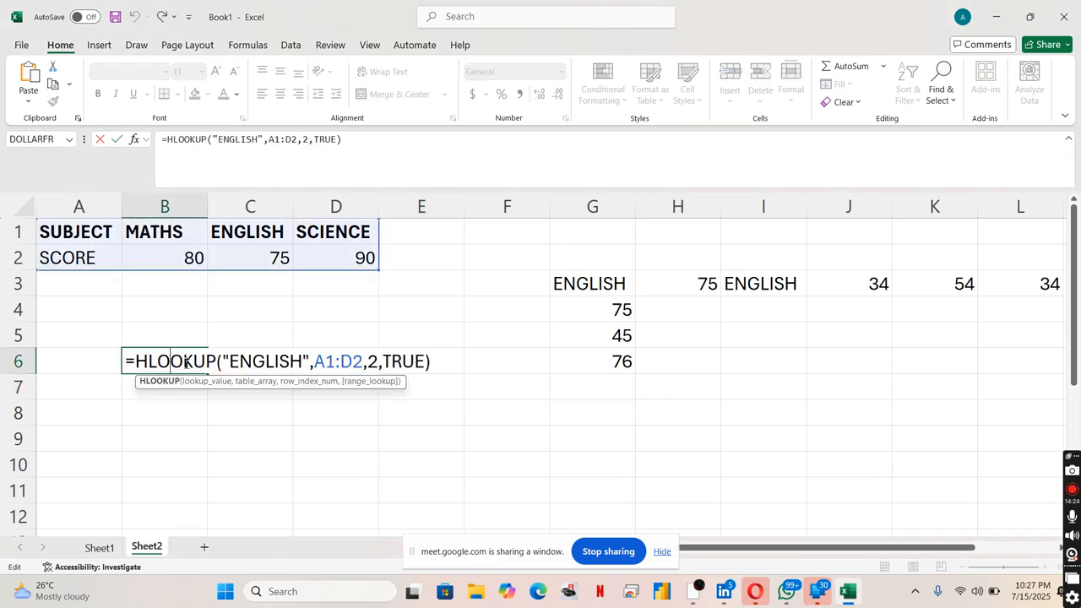
{"action": "left_click", "coordinate": [434, 363]}
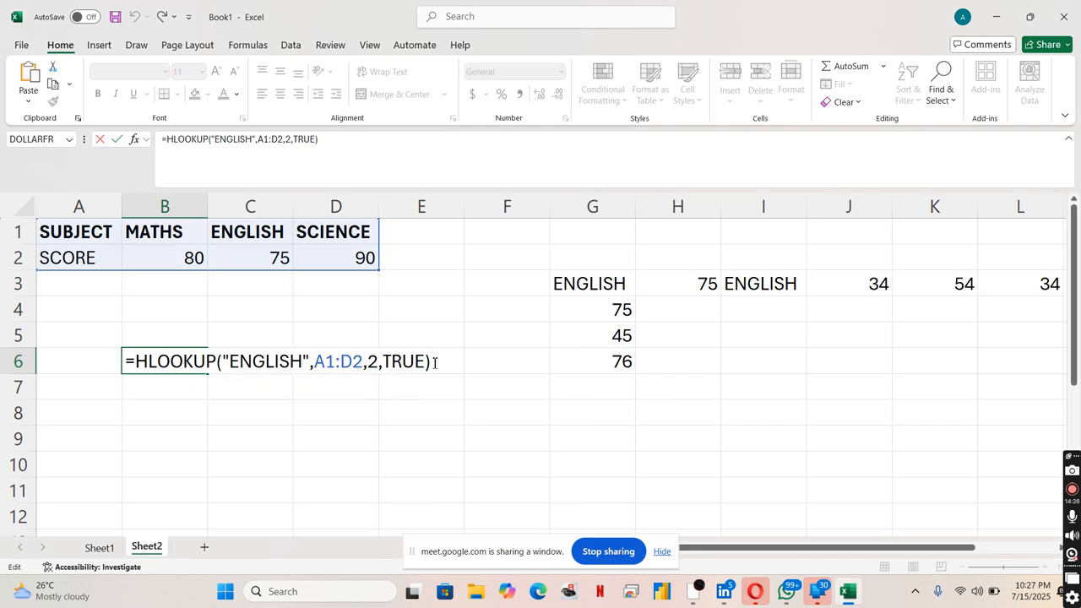
{"action": "key", "text": "Return"}
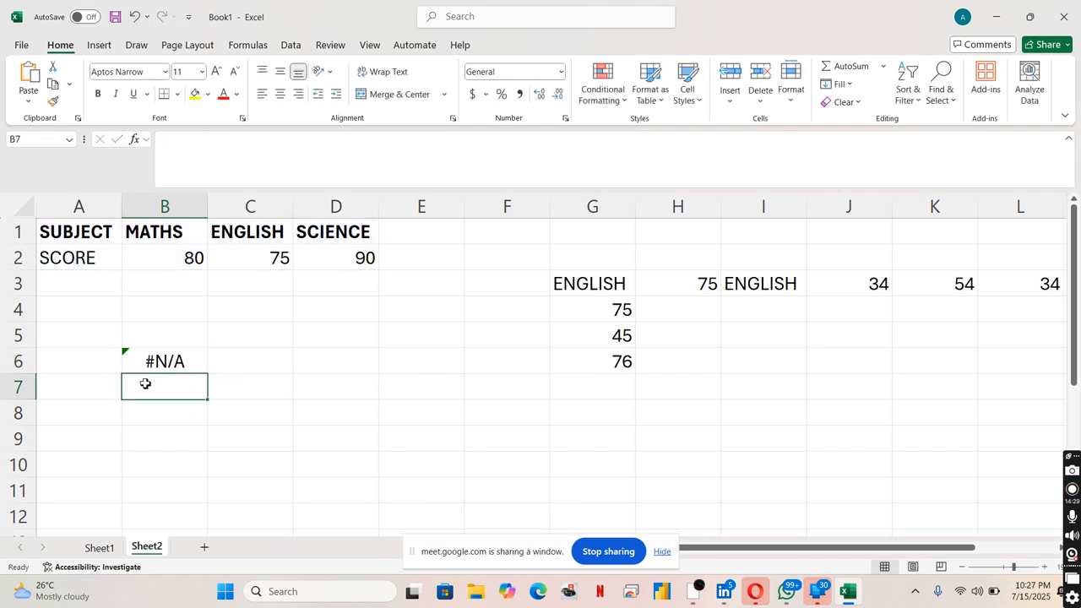
{"action": "left_click", "coordinate": [164, 351]}
{"action": "right_click", "coordinate": [165, 353]}
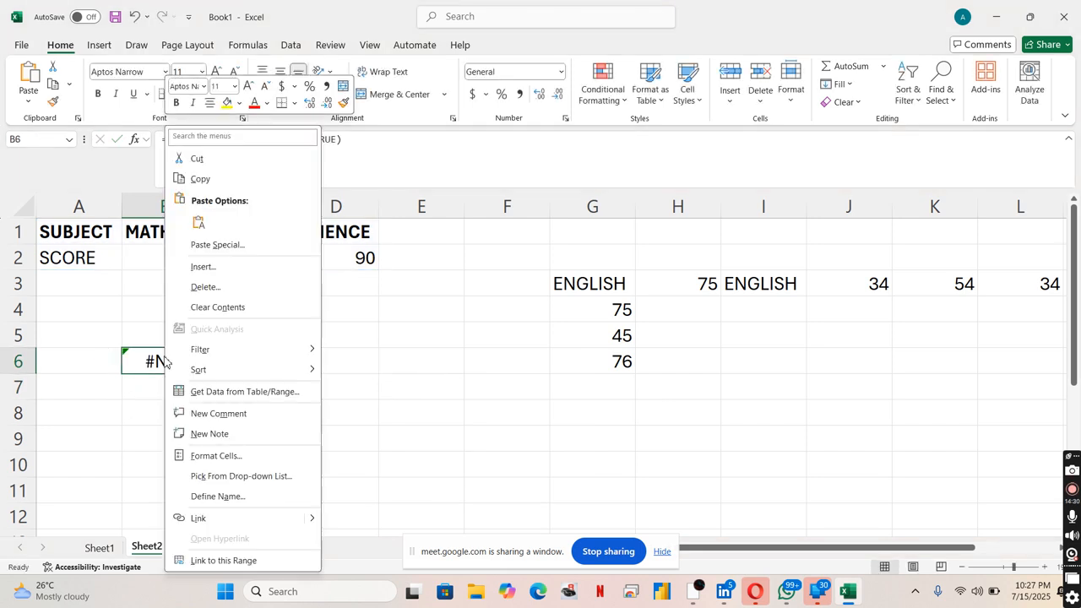
{"action": "left_click", "coordinate": [77, 404]}
{"action": "right_click", "coordinate": [167, 366]}
{"action": "left_click", "coordinate": [124, 390]}
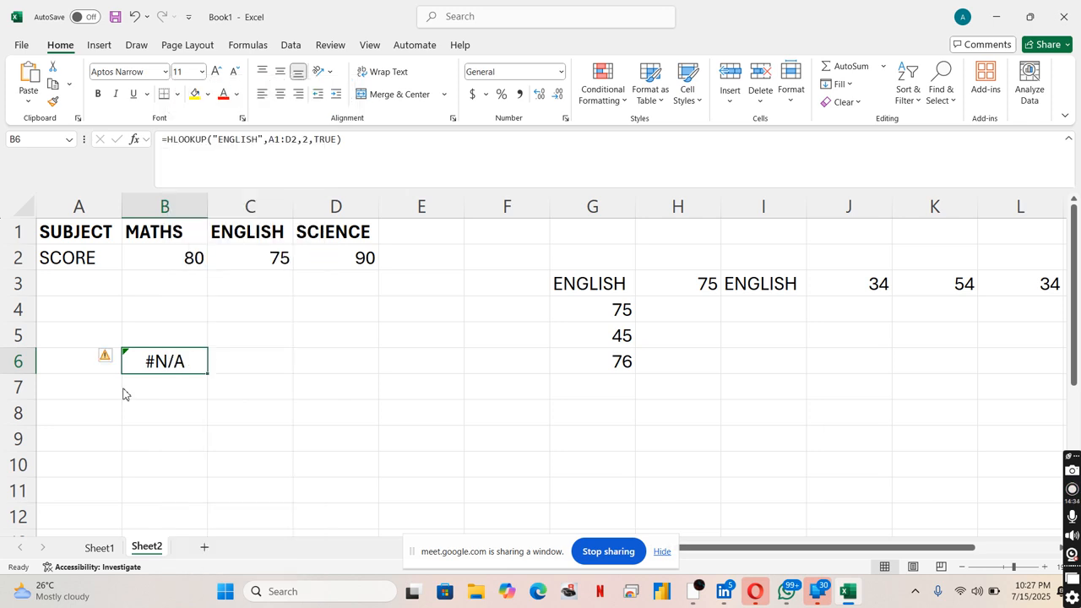
Change the range lookup argument of the HLOOKUP formula in B6 to FALSE for an exact match
{"action": "double_click", "coordinate": [158, 360]}
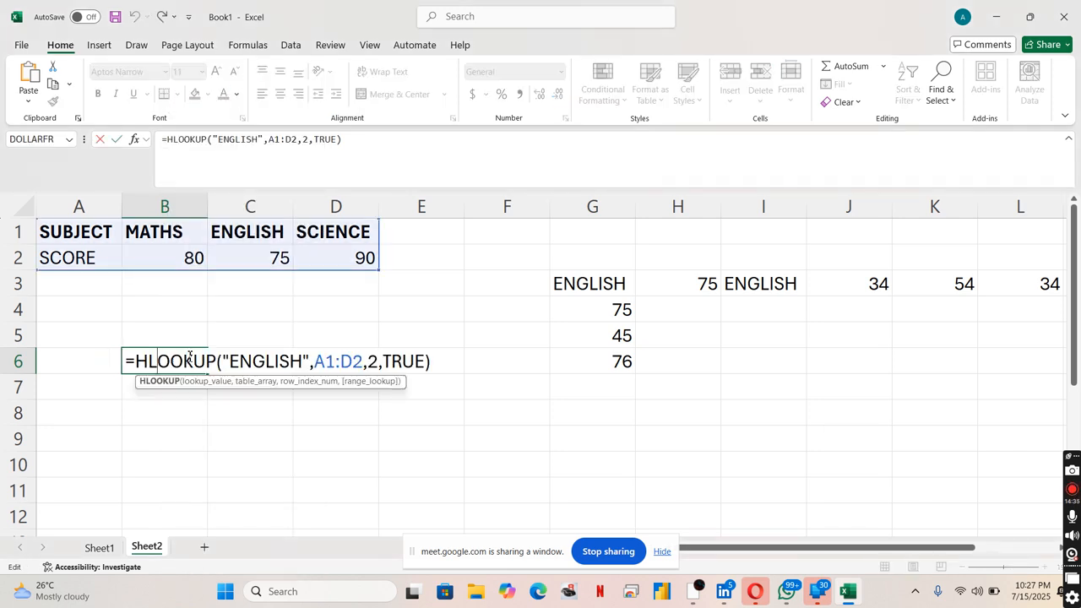
{"action": "left_click", "coordinate": [417, 361]}
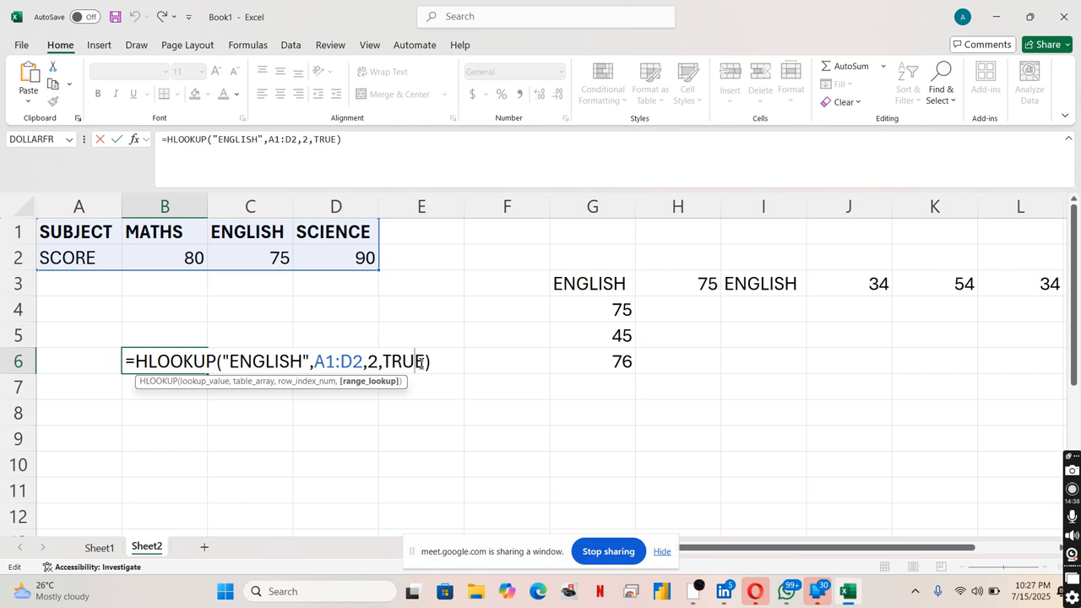
{"action": "key", "text": "BackSpace"}
{"action": "key", "text": "BackSpace"}
{"action": "key", "text": "BackSpace"}
{"action": "key", "text": "BackSpace"}
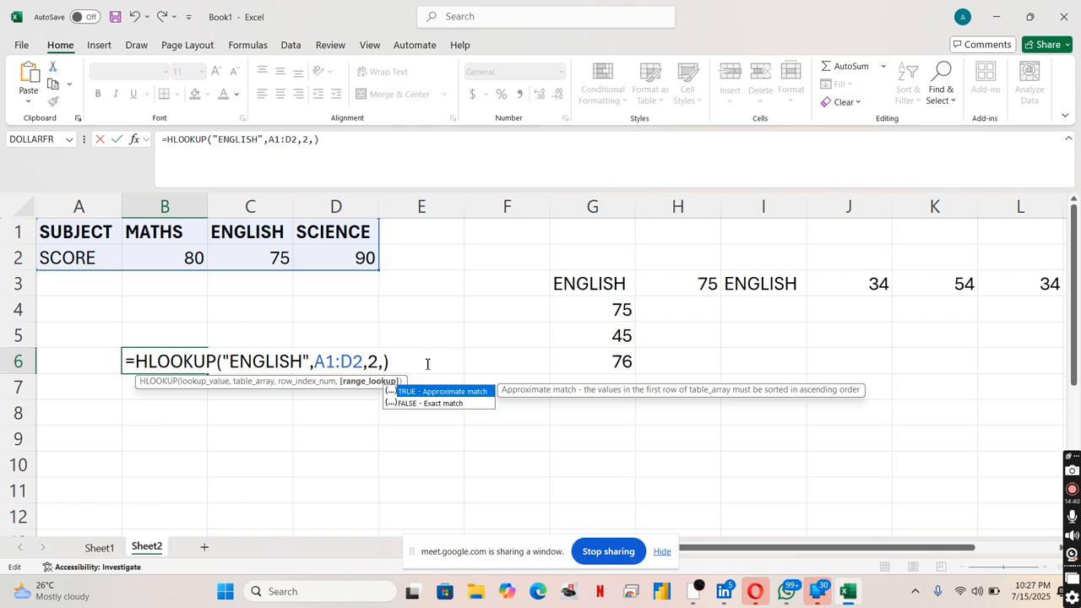
{"action": "type", "text": "FALSE"}
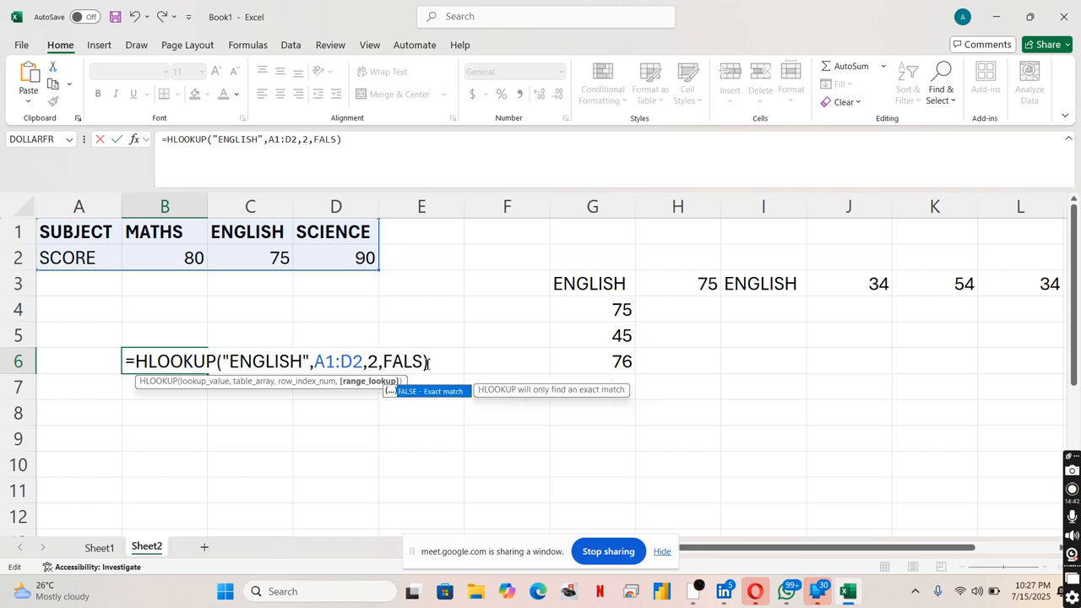
{"action": "left_click", "coordinate": [428, 363]}
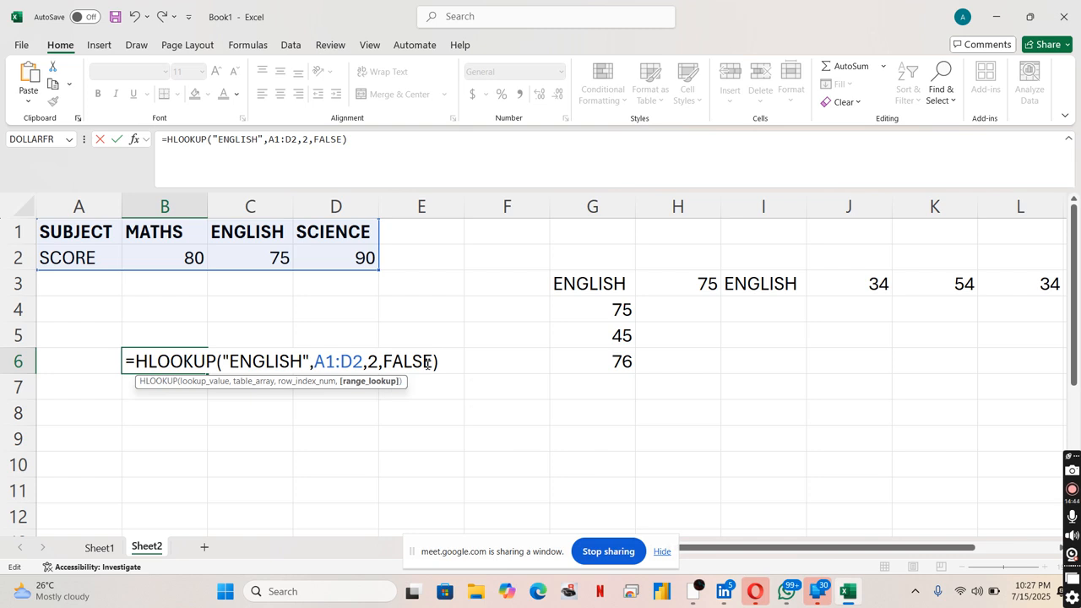
{"action": "left_click", "coordinate": [440, 362]}
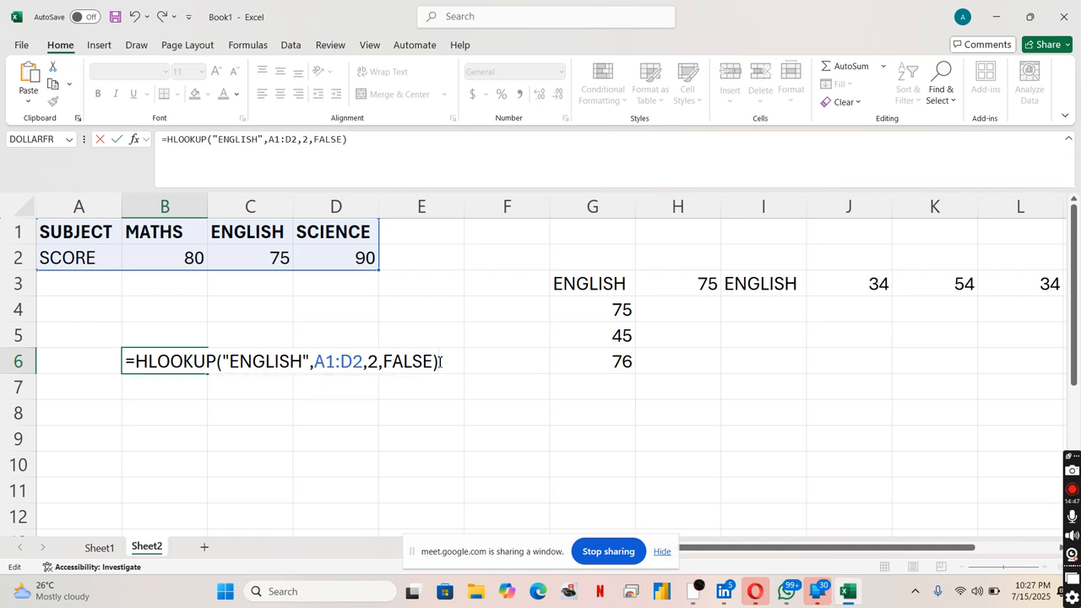
{"action": "key", "text": "Return"}
Compare the HLOOKUP result in B6 with the ENGLISH heading in C1 and its score in C2
{"action": "left_click", "coordinate": [161, 368]}
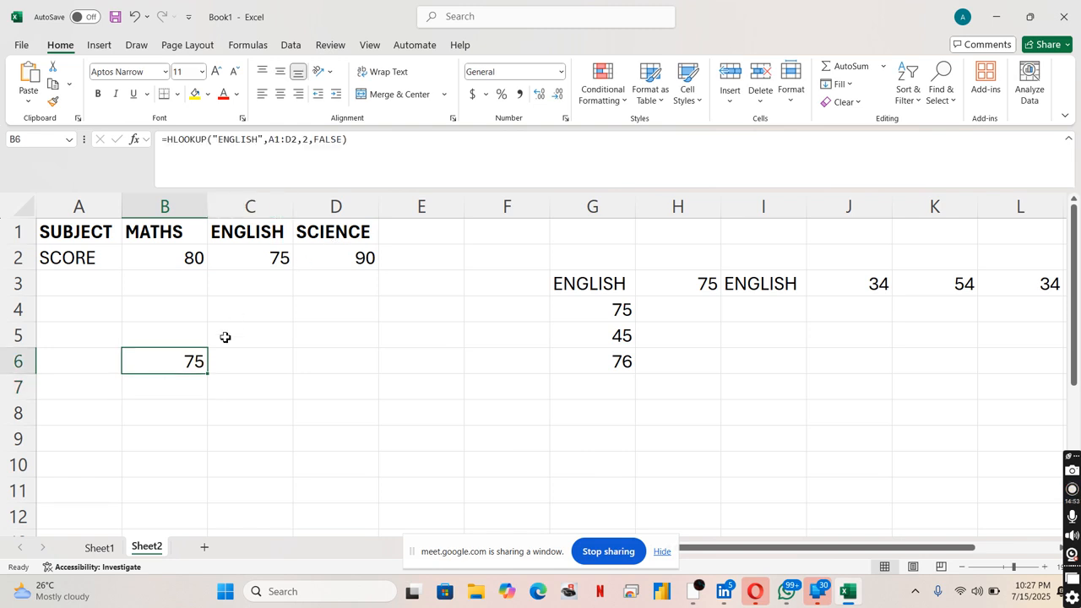
{"action": "left_click", "coordinate": [192, 326]}
{"action": "left_click", "coordinate": [189, 359]}
{"action": "left_click", "coordinate": [189, 330]}
{"action": "left_click", "coordinate": [186, 379]}
{"action": "left_click", "coordinate": [188, 362]}
{"action": "left_click", "coordinate": [268, 258]}
{"action": "left_click", "coordinate": [261, 233]}
{"action": "left_click", "coordinate": [259, 258]}
{"action": "left_click", "coordinate": [256, 238]}
{"action": "left_click", "coordinate": [256, 258]}
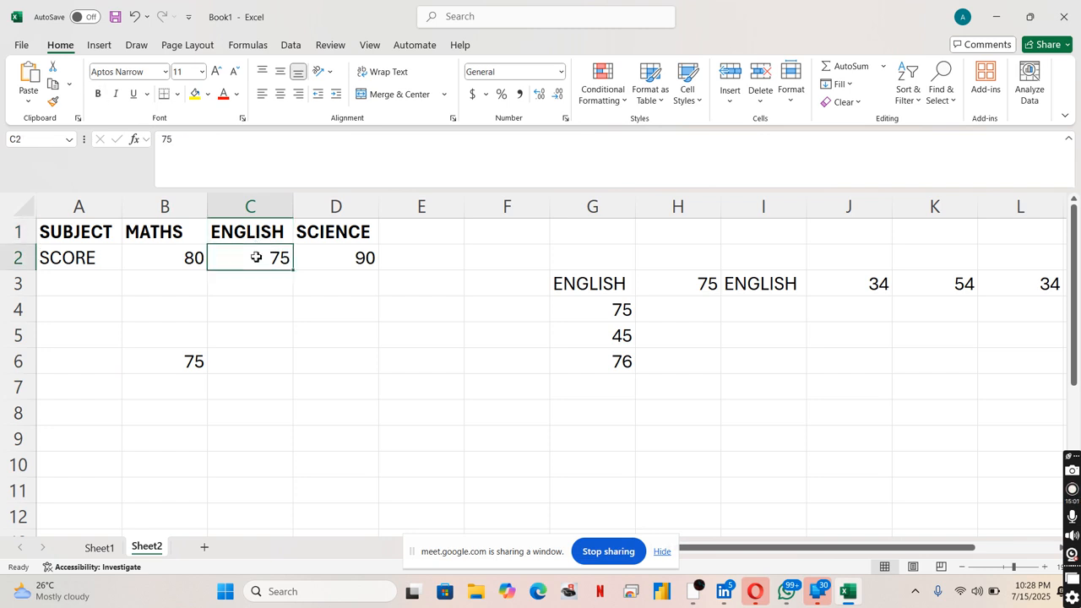
{"action": "left_click", "coordinate": [185, 380]}
{"action": "left_click", "coordinate": [183, 368]}
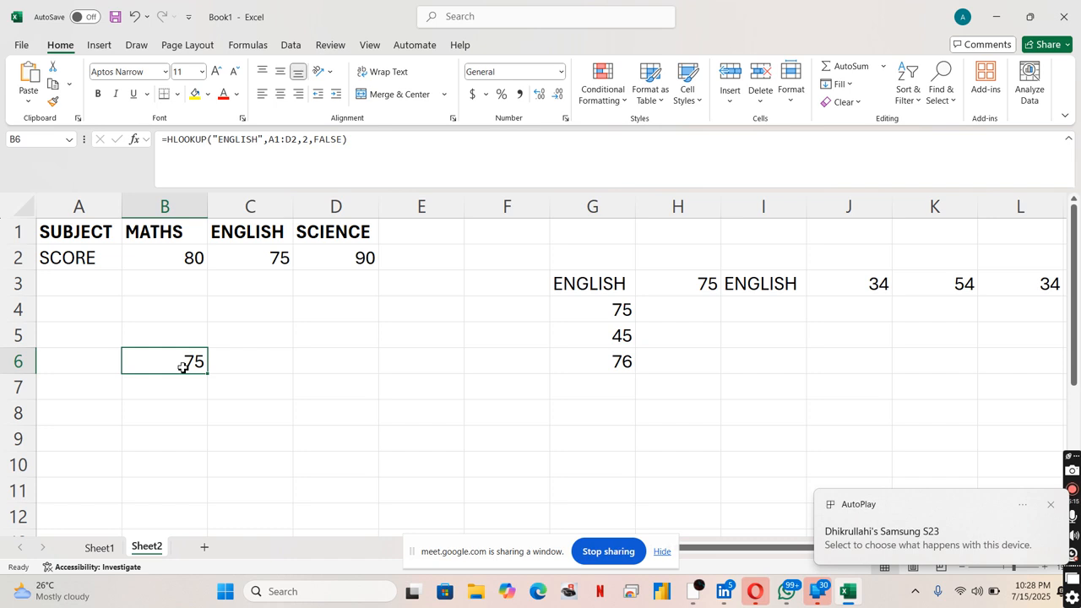
{"action": "right_click", "coordinate": [406, 456]}
{"action": "right_click", "coordinate": [683, 372]}
{"action": "left_click", "coordinate": [574, 420]}
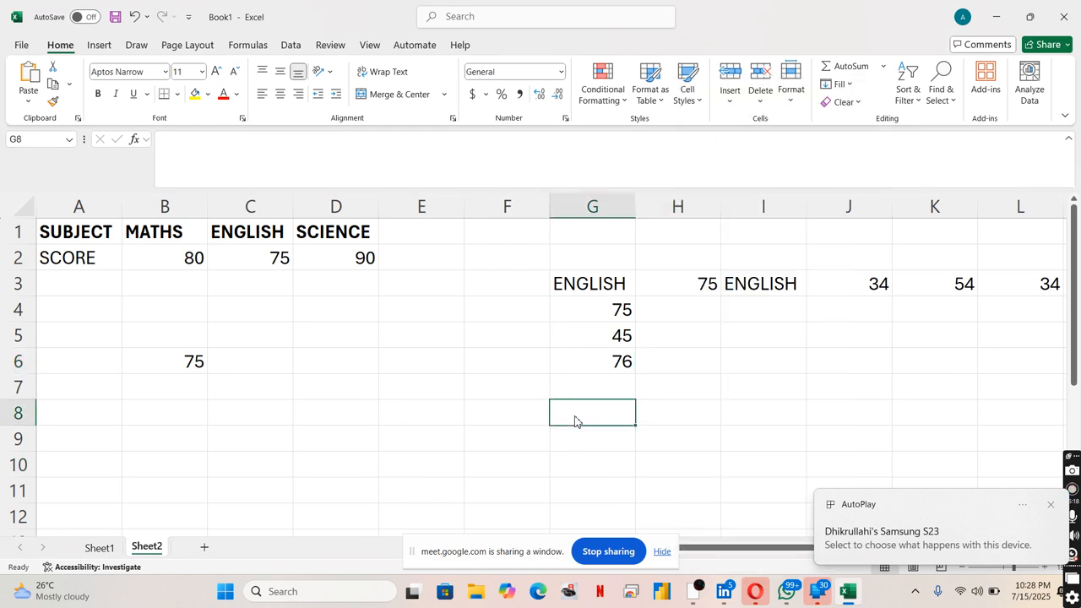
{"action": "right_click", "coordinate": [574, 420]}
{"action": "key", "text": "Escape"}
{"action": "left_click", "coordinate": [396, 377]}
{"action": "left_click", "coordinate": [282, 355]}
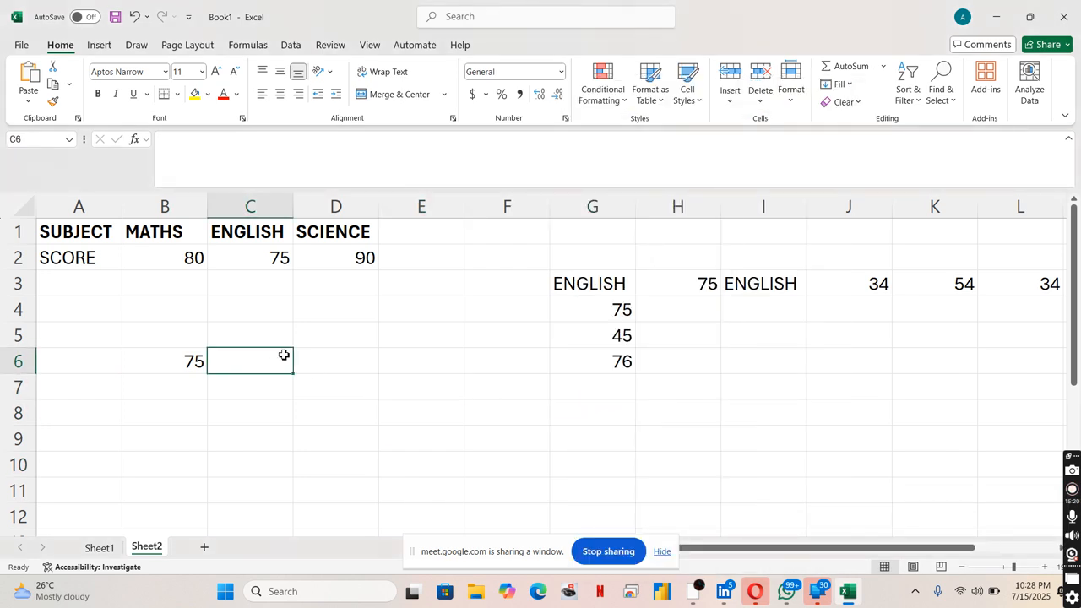
{"action": "left_click", "coordinate": [265, 279]}
{"action": "left_click_drag", "start_coordinate": [401, 433], "coordinate": [29, 304]}
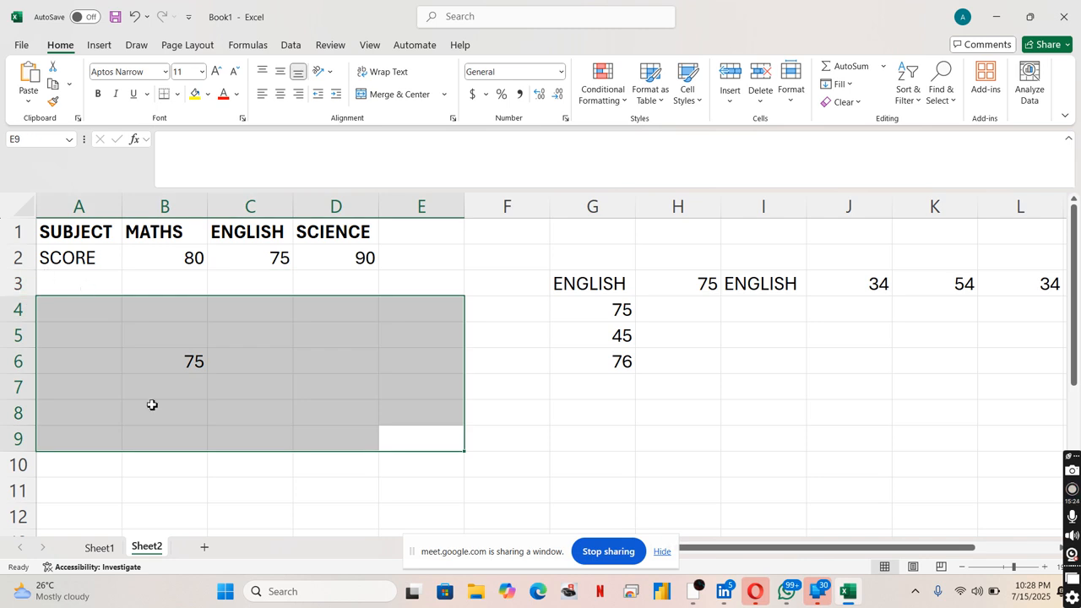
Add a new worksheet after Sheet2 and collapse the expanded formula bar
{"action": "left_click", "coordinate": [205, 548]}
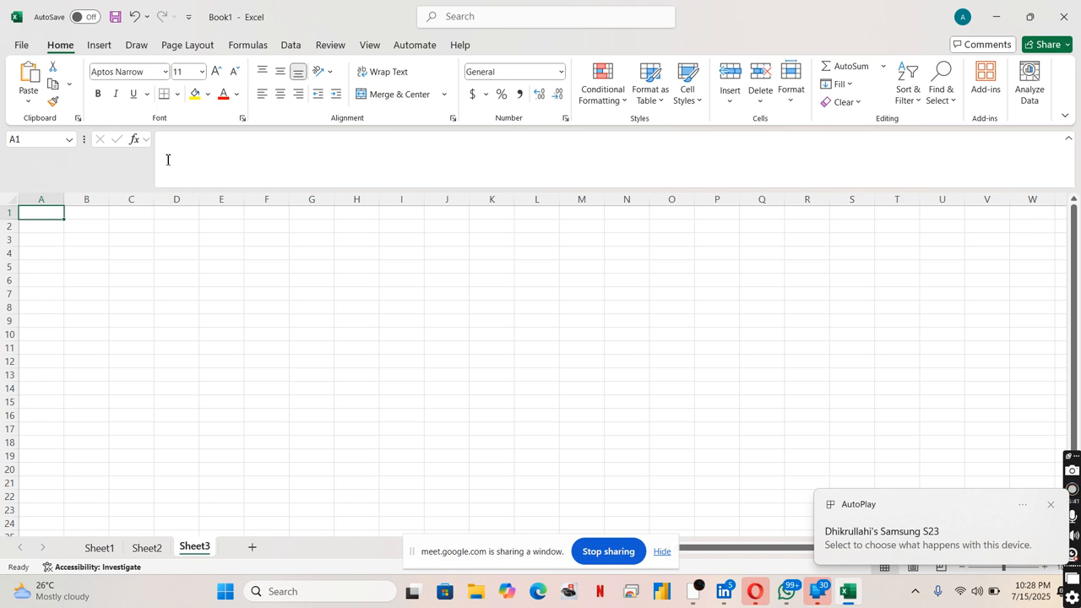
{"action": "left_click", "coordinate": [338, 138]}
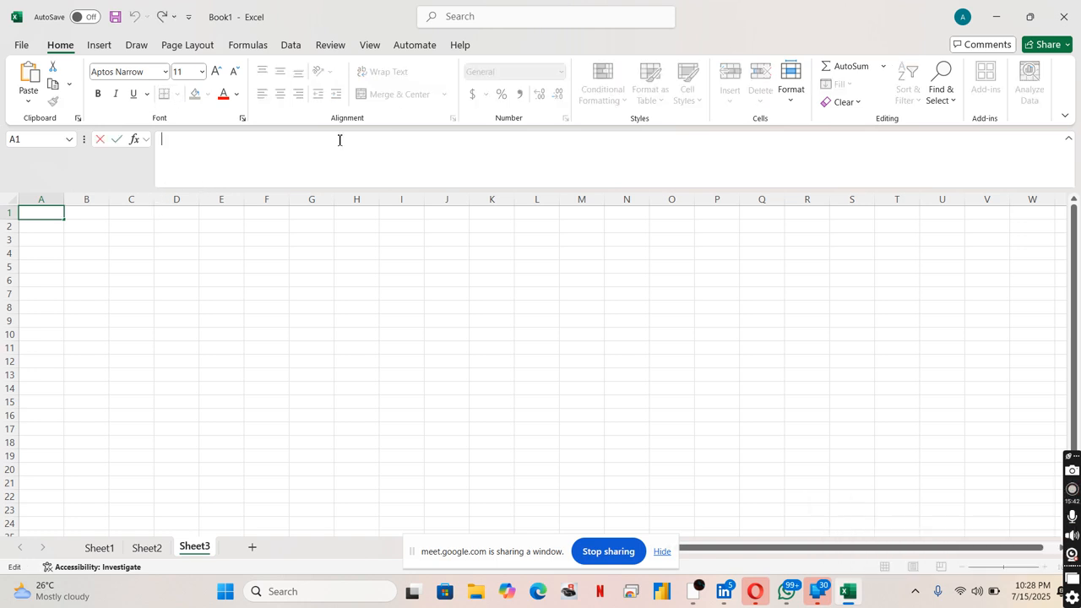
{"action": "left_click", "coordinate": [1069, 139]}
{"action": "left_click", "coordinate": [280, 307]}
{"action": "scroll", "coordinate": [279, 306], "scroll_direction": "up", "scroll_amount": 5}
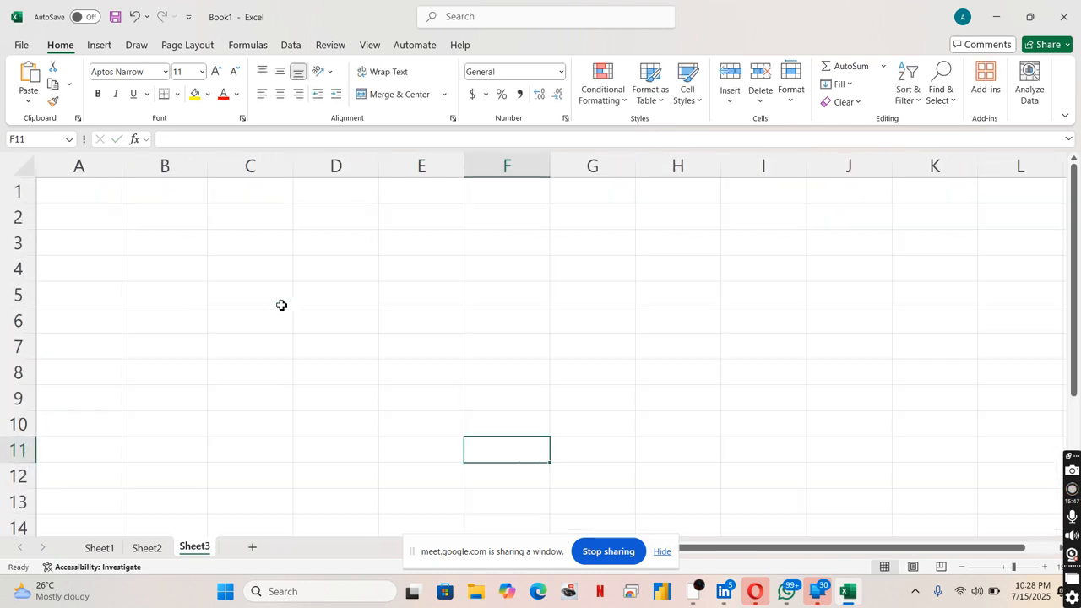
Enter the column headings NAME in A1 and SCORE in B1 of Sheet3
{"action": "left_click", "coordinate": [87, 202]}
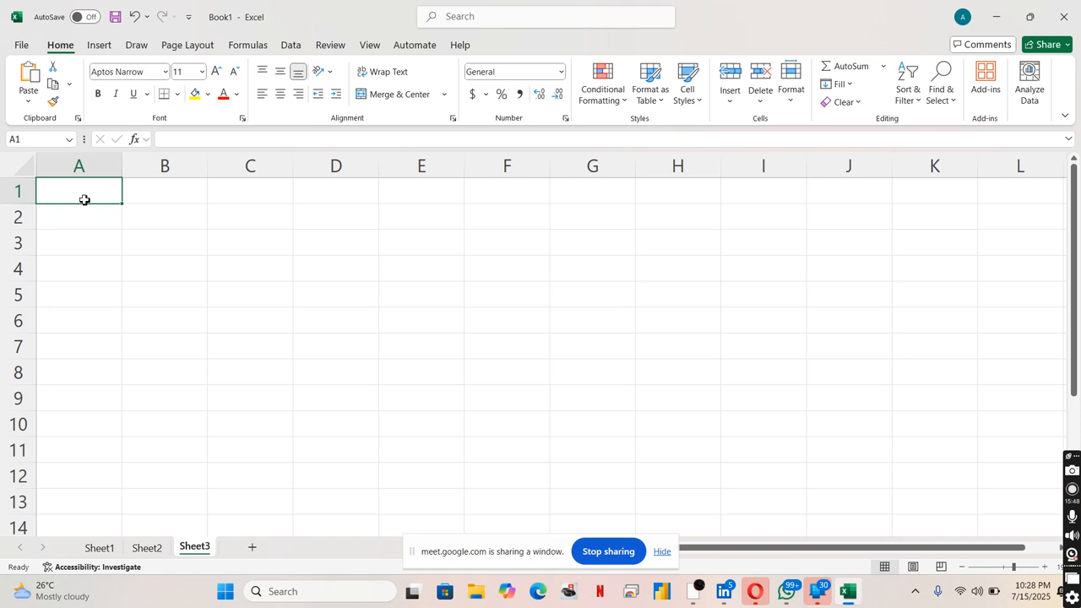
{"action": "type", "text": "NAME"}
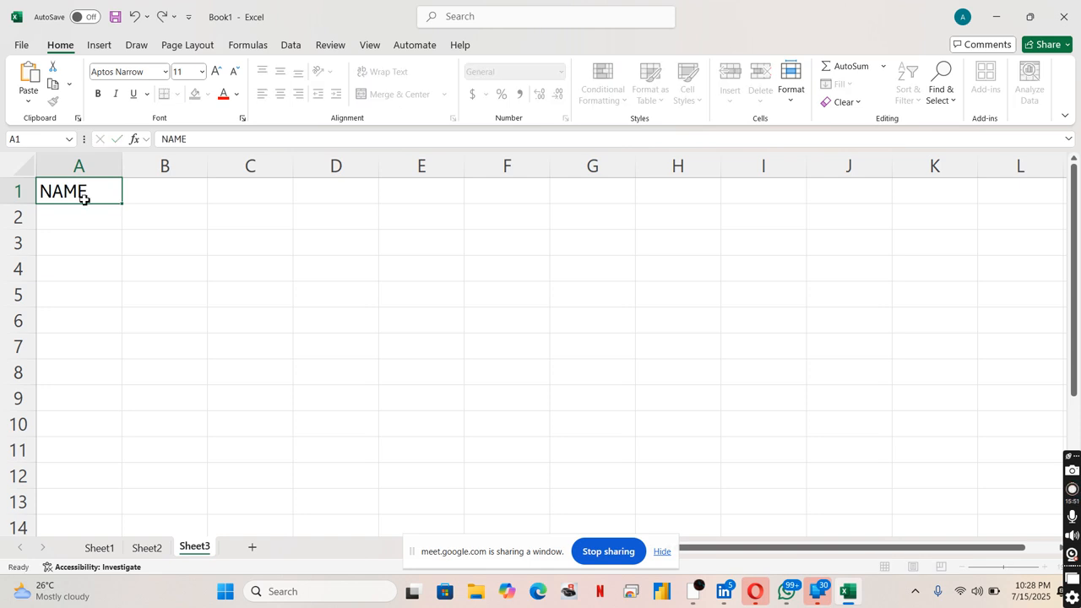
{"action": "key", "text": "Tab"}
{"action": "type", "text": "SCORE"}
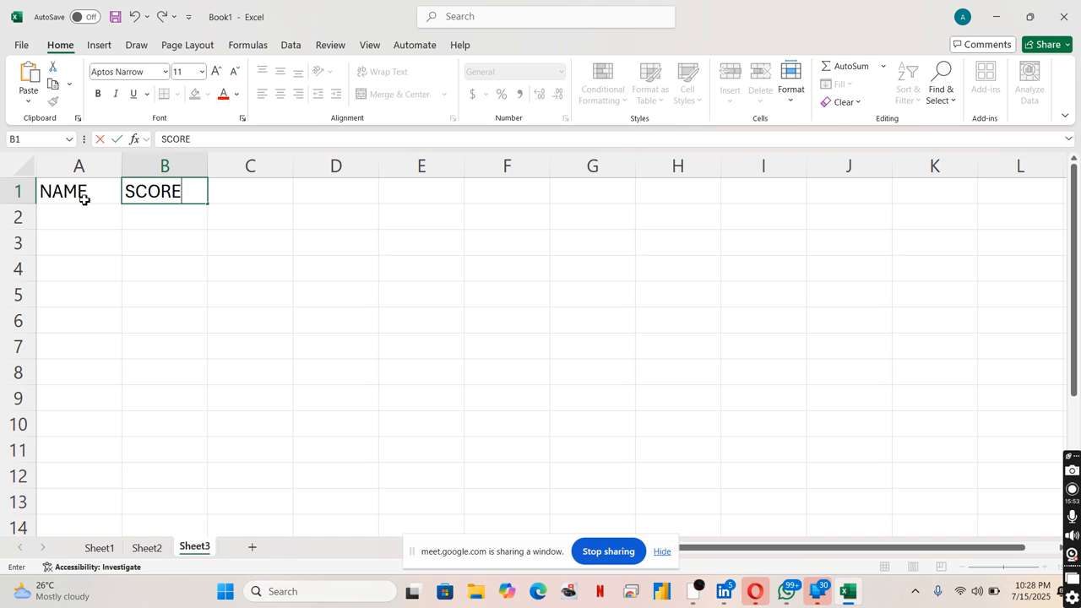
{"action": "key", "text": "Down"}
{"action": "key", "text": "Left"}
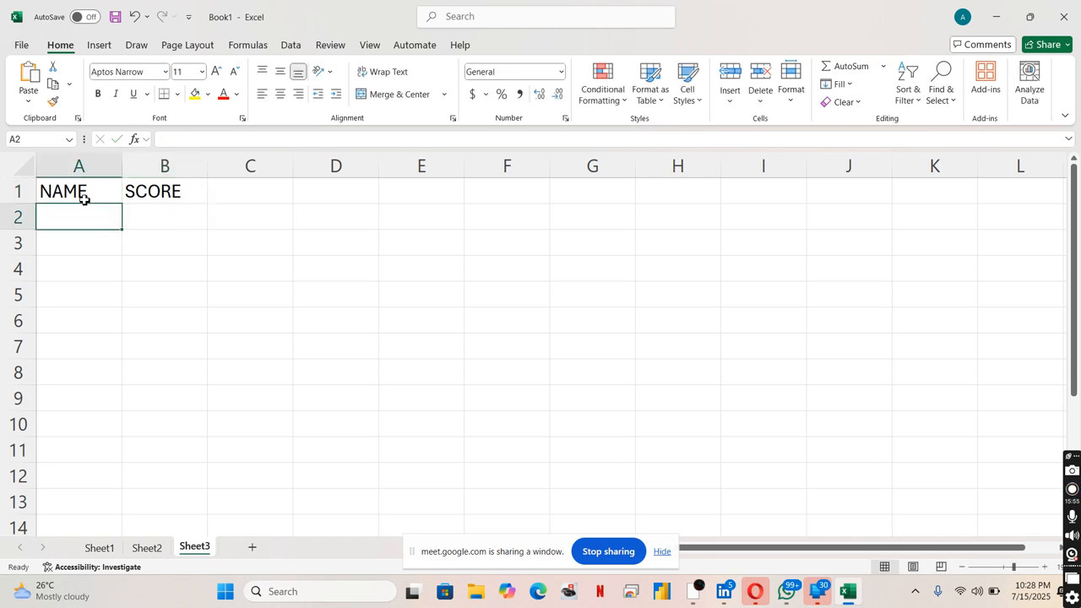
Fill A2:A4 under the NAME heading with three students' first names
{"action": "type", "text": "JOHN"}
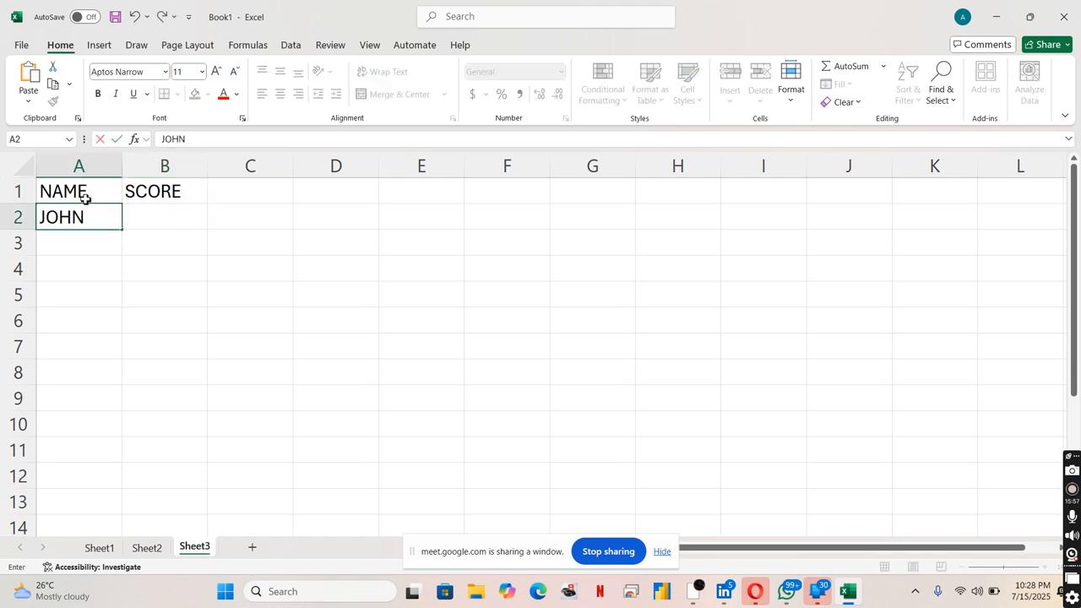
{"action": "key", "text": "Return"}
{"action": "type", "text": "MARY"}
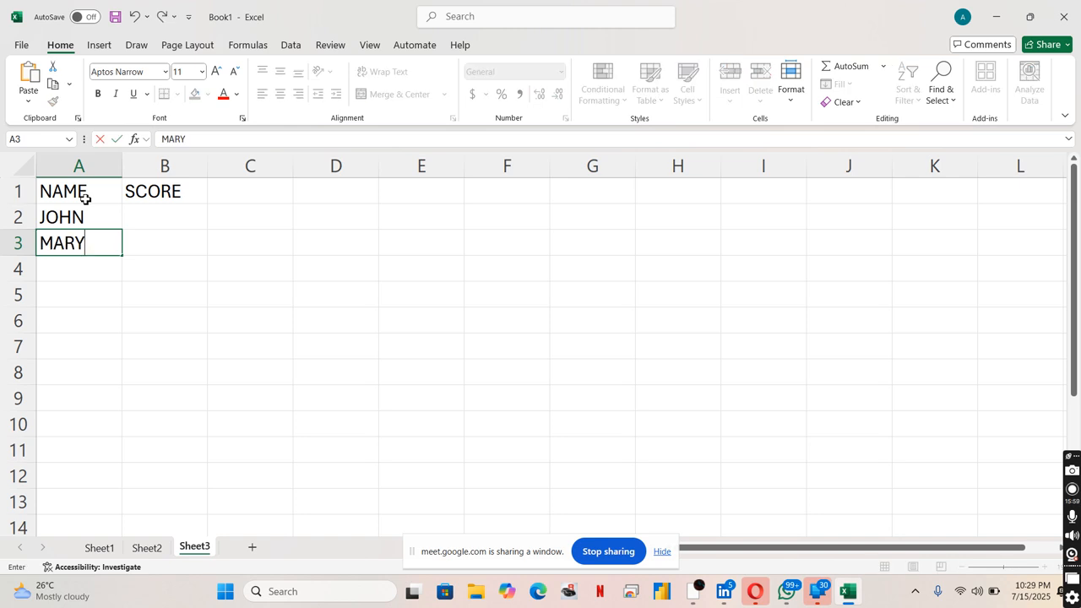
{"action": "key", "text": "Return"}
{"action": "type", "text": "TOBI"}
{"action": "key", "text": "Tab"}
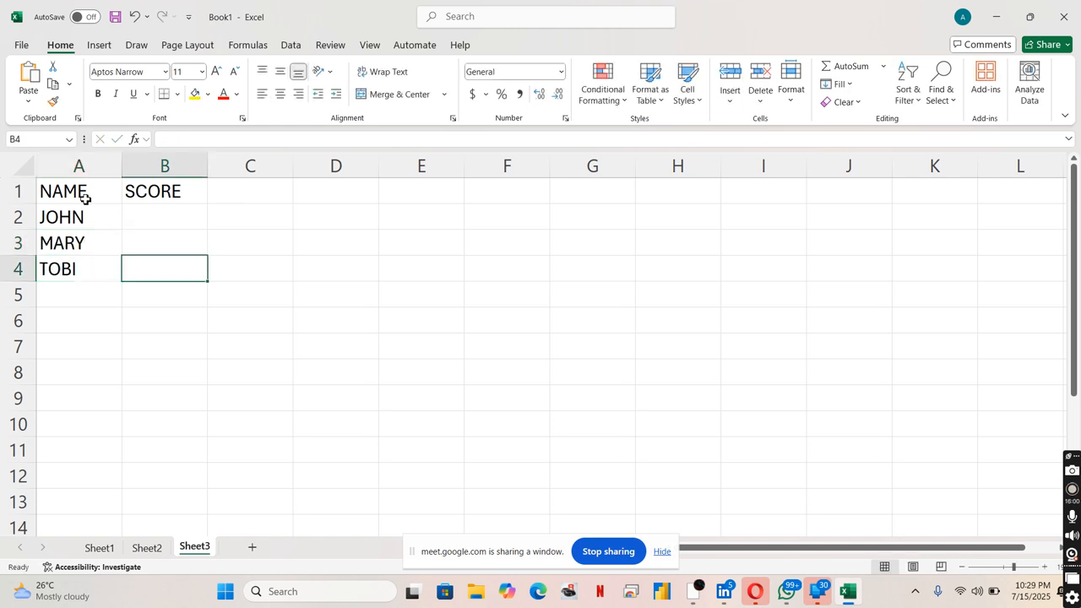
Enter the scores 85, 90 and 78 in B2:B4 beside the students' names
{"action": "key", "text": "Up"}
{"action": "key", "text": "Up"}
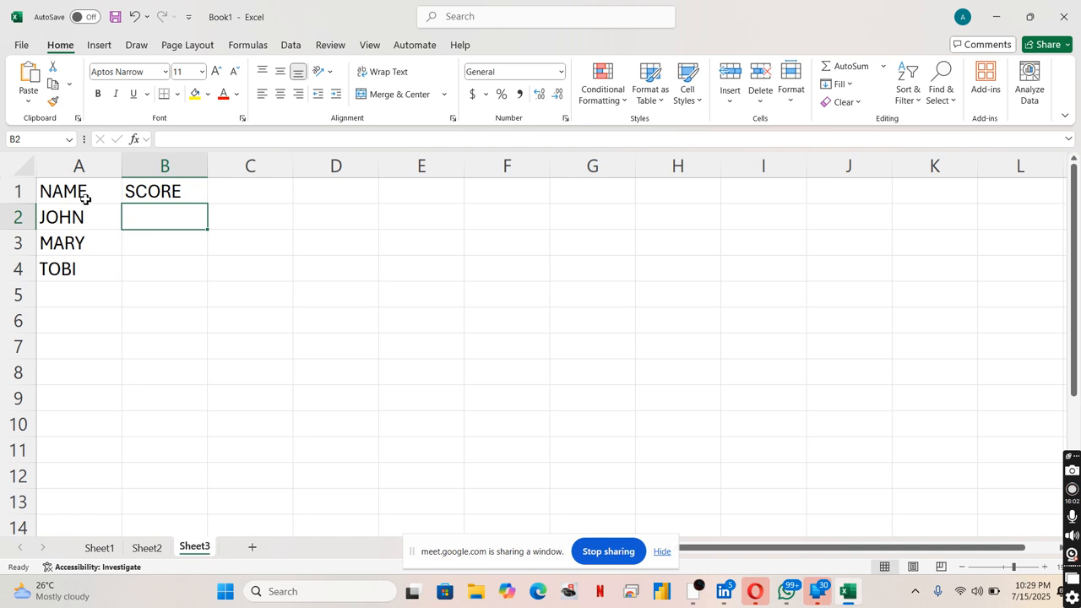
{"action": "type", "text": "85"}
{"action": "key", "text": "Return"}
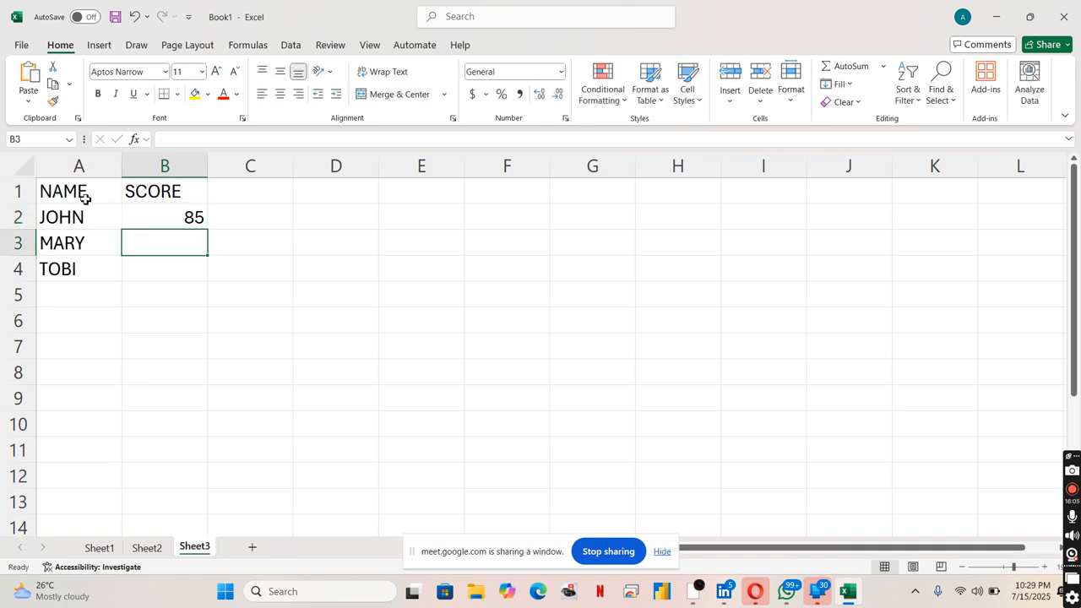
{"action": "type", "text": "90"}
{"action": "key", "text": "Return"}
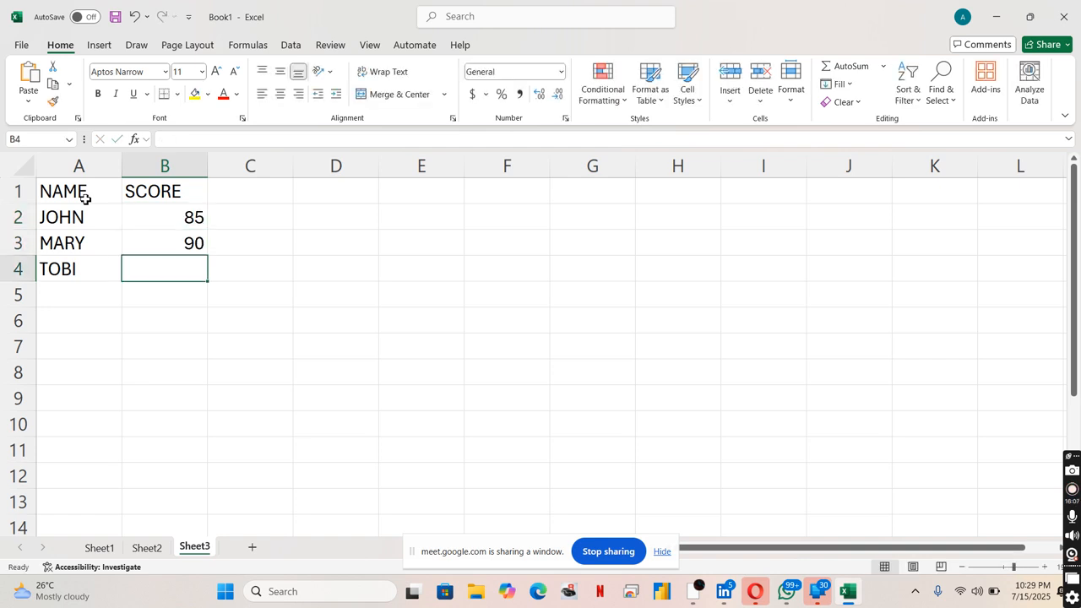
{"action": "type", "text": "78"}
Make the NAME and SCORE headings in A1:B1 bold
{"action": "left_click", "coordinate": [76, 191]}
{"action": "left_click_drag", "start_coordinate": [76, 191], "coordinate": [144, 193]}
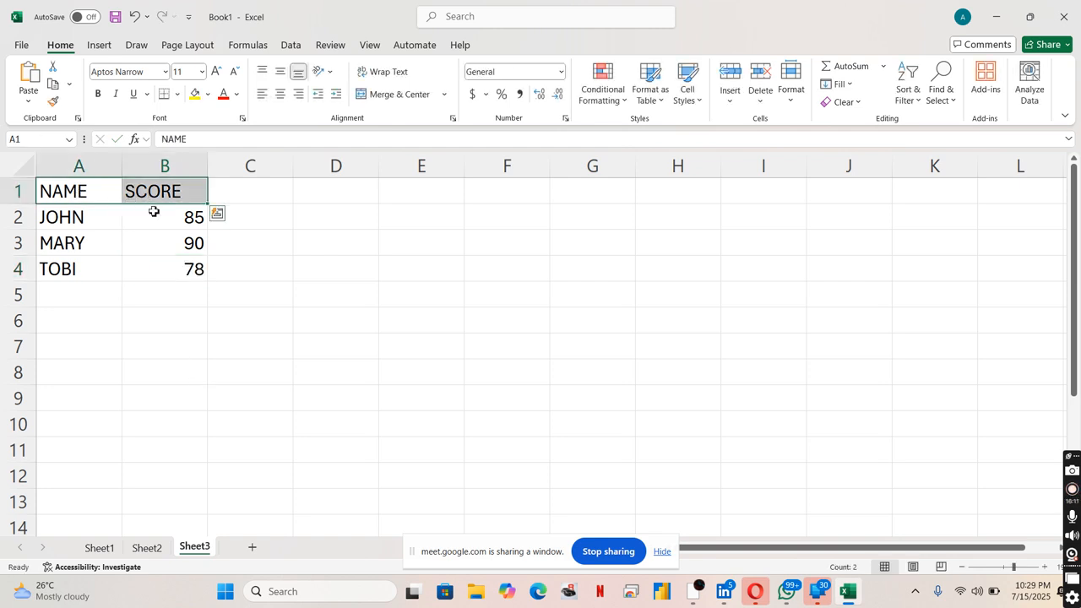
{"action": "key", "text": "ctrl+b"}
{"action": "left_click", "coordinate": [195, 374]}
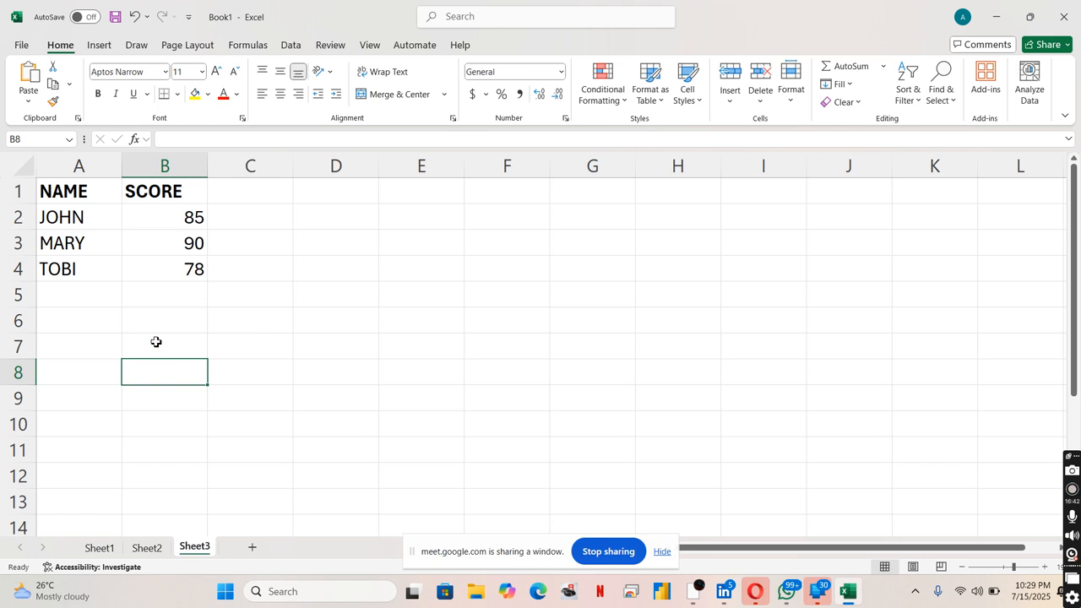
Start an XLOOKUP formula in B7 with the student's name from A3 as quoted text for the lookup value
{"action": "left_click", "coordinate": [93, 346]}
{"action": "left_click", "coordinate": [164, 322]}
{"action": "left_click", "coordinate": [149, 367]}
{"action": "left_click", "coordinate": [141, 347]}
{"action": "double_click", "coordinate": [142, 348]}
{"action": "type", "text": "=X"}
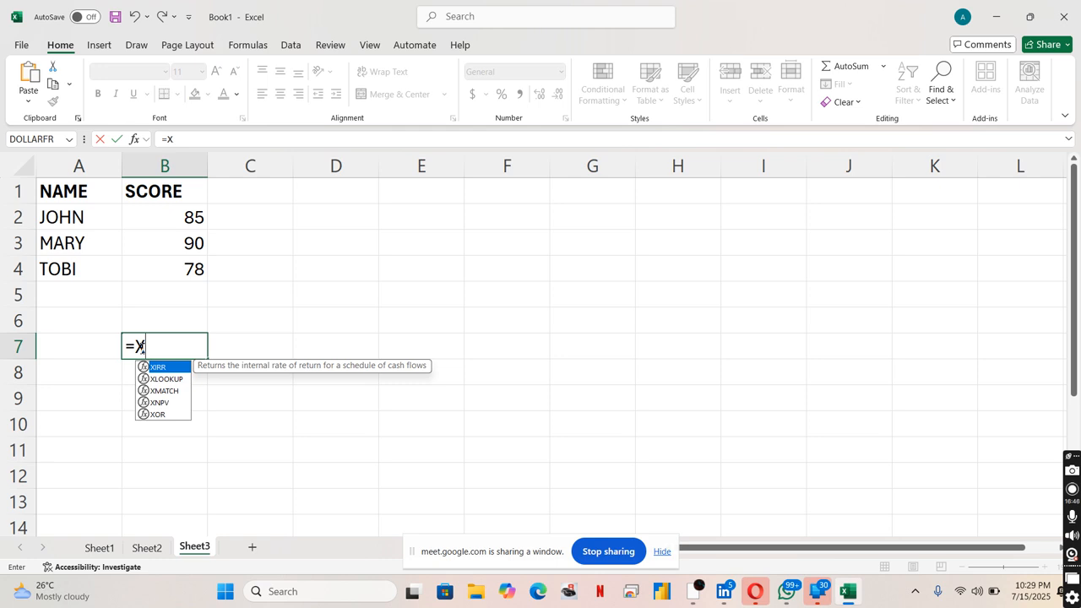
{"action": "type", "text": "LOOKUP("}
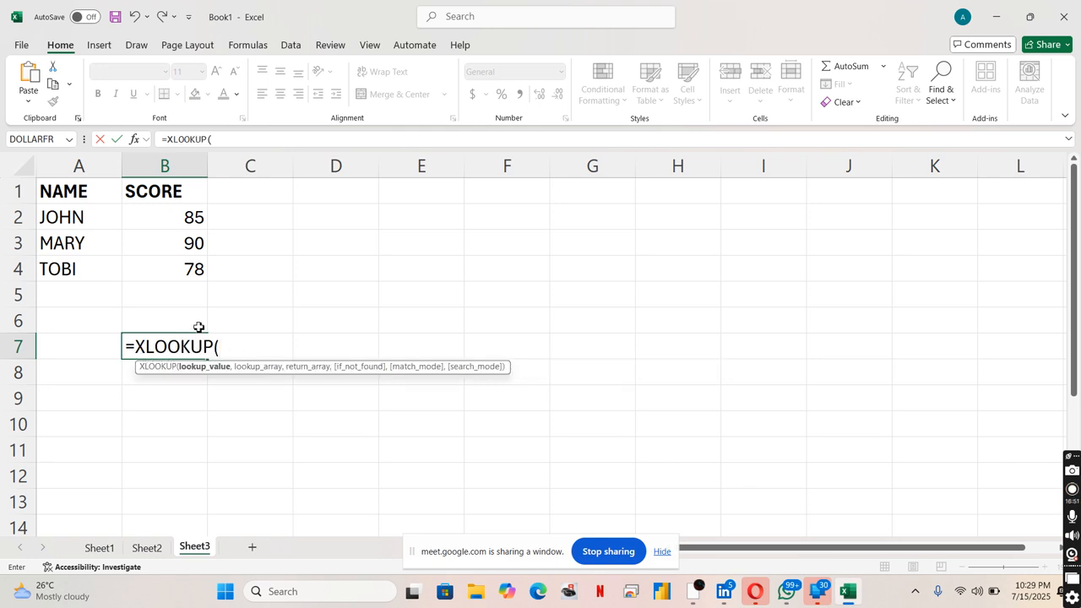
{"action": "type", "text": "\"MARY\","}
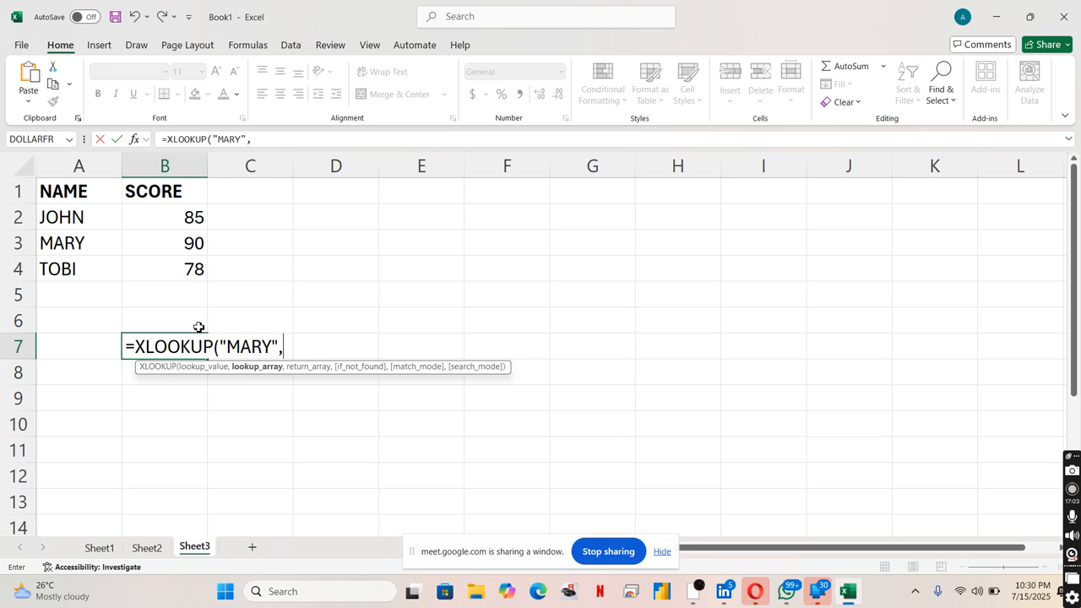
Complete the XLOOKUP formula in B7 with lookup array A1:A4 and return array B1:B4, and check its result
{"action": "left_click_drag", "start_coordinate": [89, 193], "coordinate": [83, 271]}
{"action": "type", "text": ","}
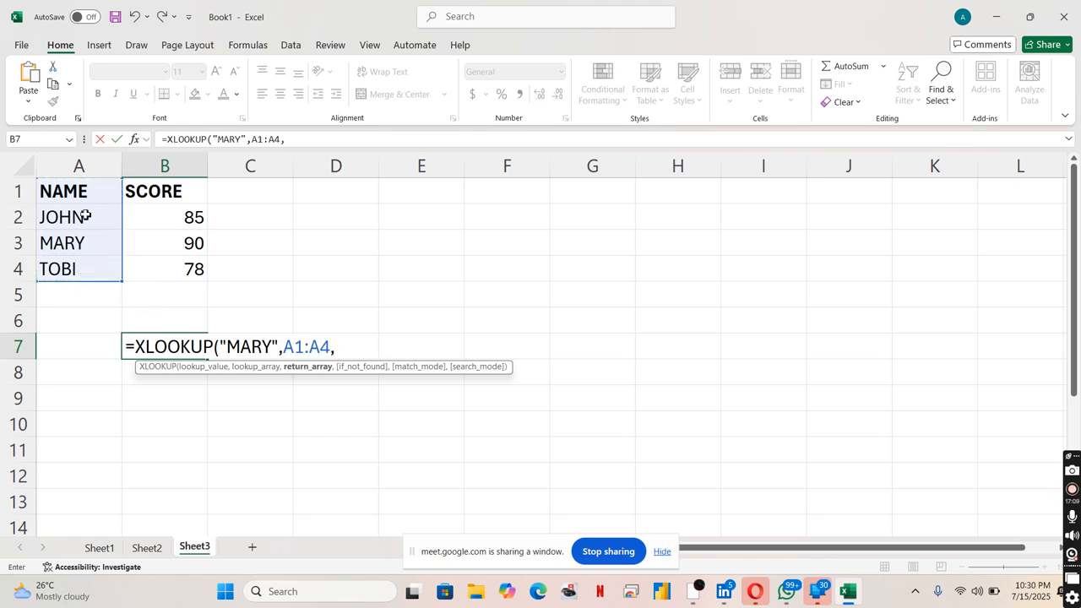
{"action": "left_click_drag", "start_coordinate": [161, 191], "coordinate": [159, 269]}
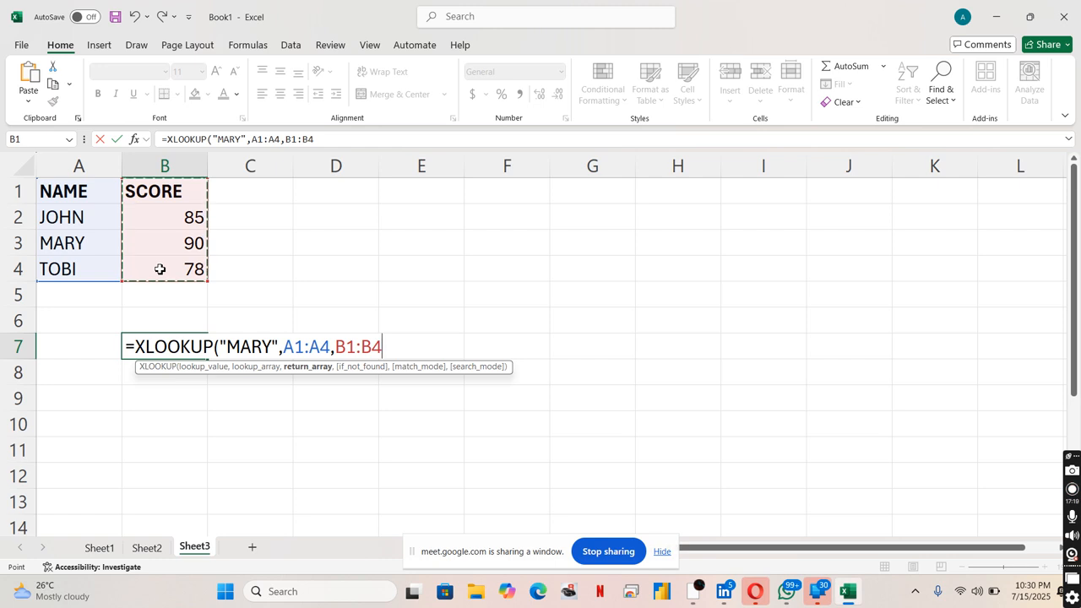
{"action": "type", "text": ")"}
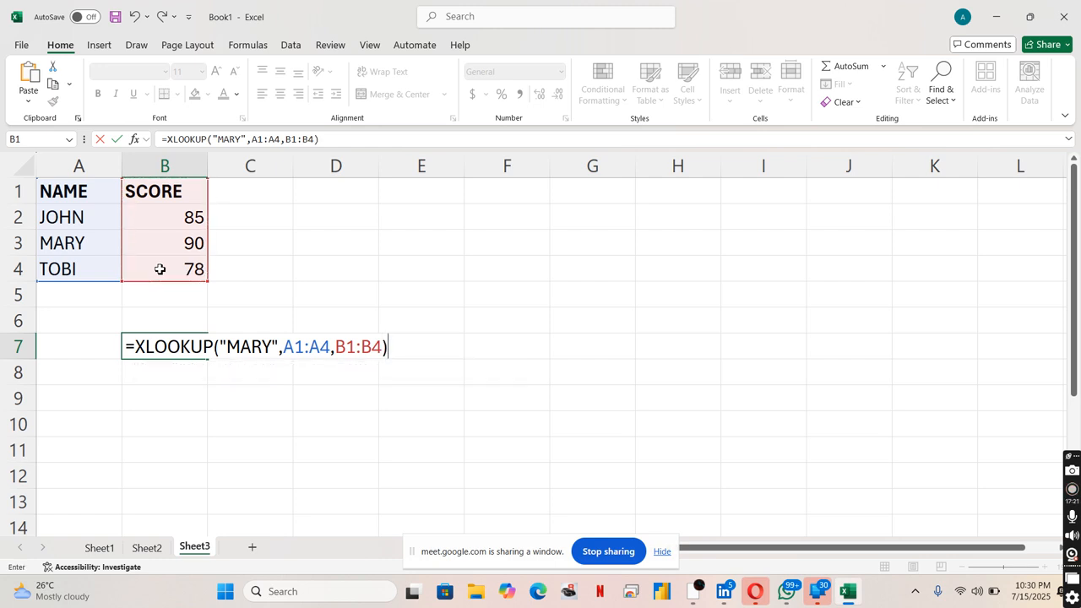
{"action": "key", "text": "Return"}
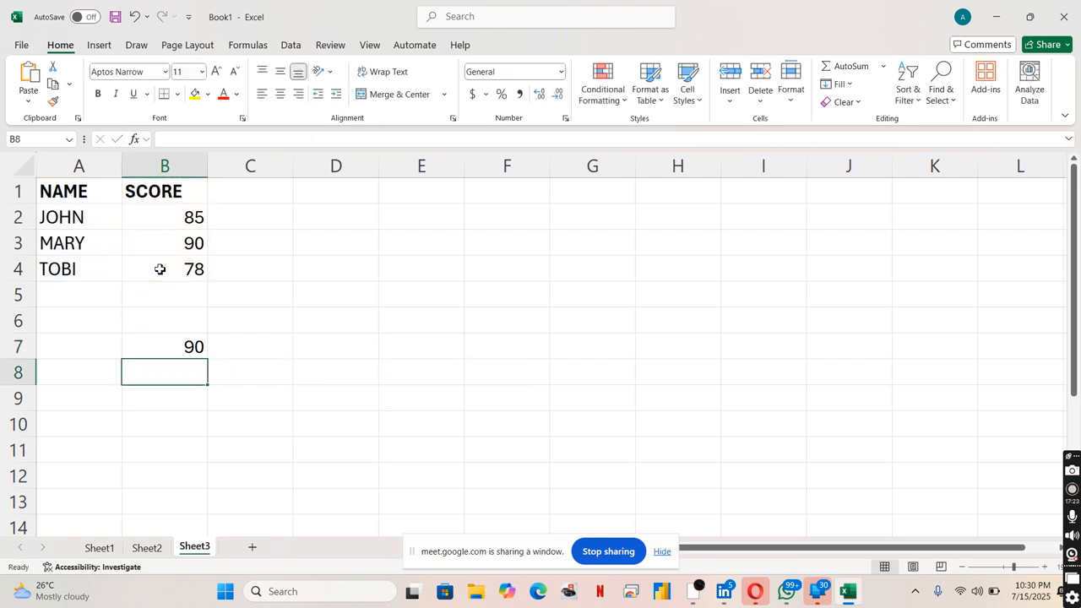
{"action": "left_click", "coordinate": [186, 353]}
{"action": "left_click", "coordinate": [237, 369]}
{"action": "left_click", "coordinate": [184, 347]}
{"action": "left_click", "coordinate": [239, 420]}
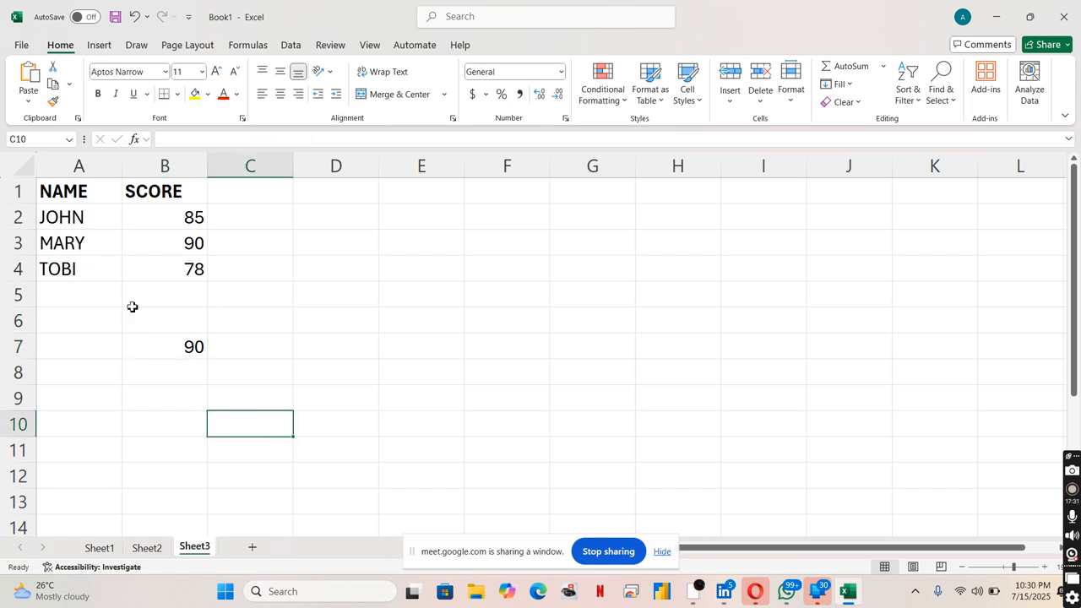
Start an XLOOKUP formula in D6 with a quoted student name missing from the list as the lookup value
{"action": "left_click", "coordinate": [372, 305]}
{"action": "left_click", "coordinate": [335, 356]}
{"action": "left_click", "coordinate": [321, 327]}
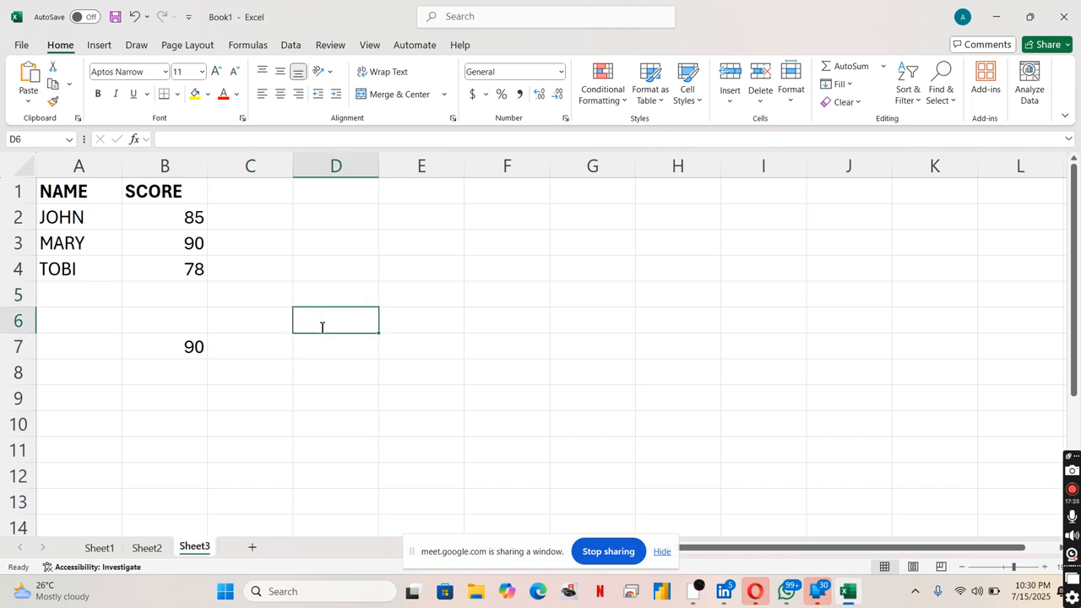
{"action": "type", "text": "="}
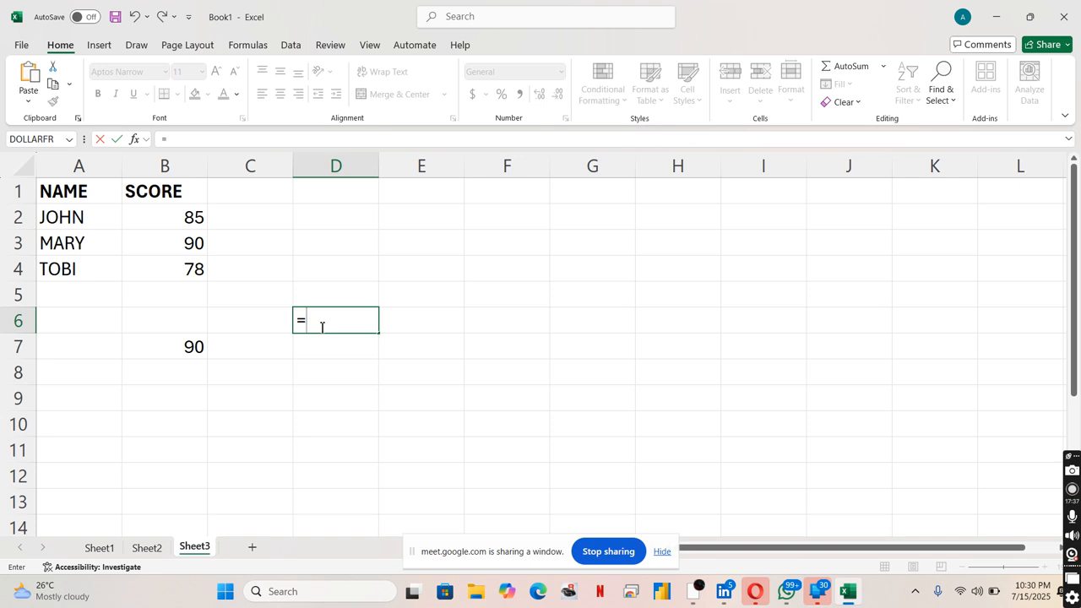
{"action": "type", "text": "XL"}
{"action": "key", "text": "Tab"}
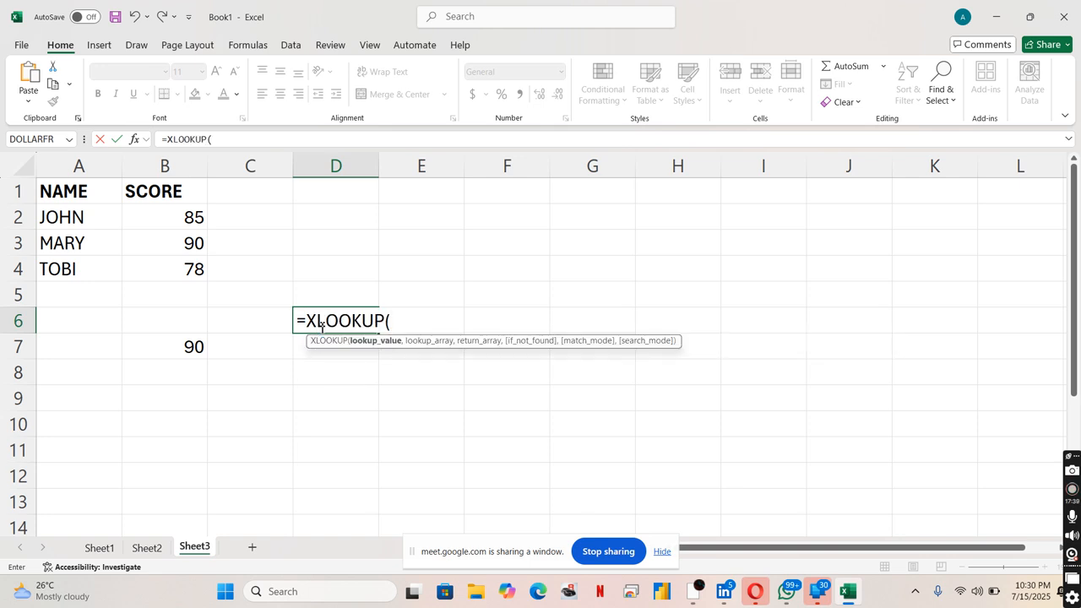
{"action": "type", "text": "\"SADE\","}
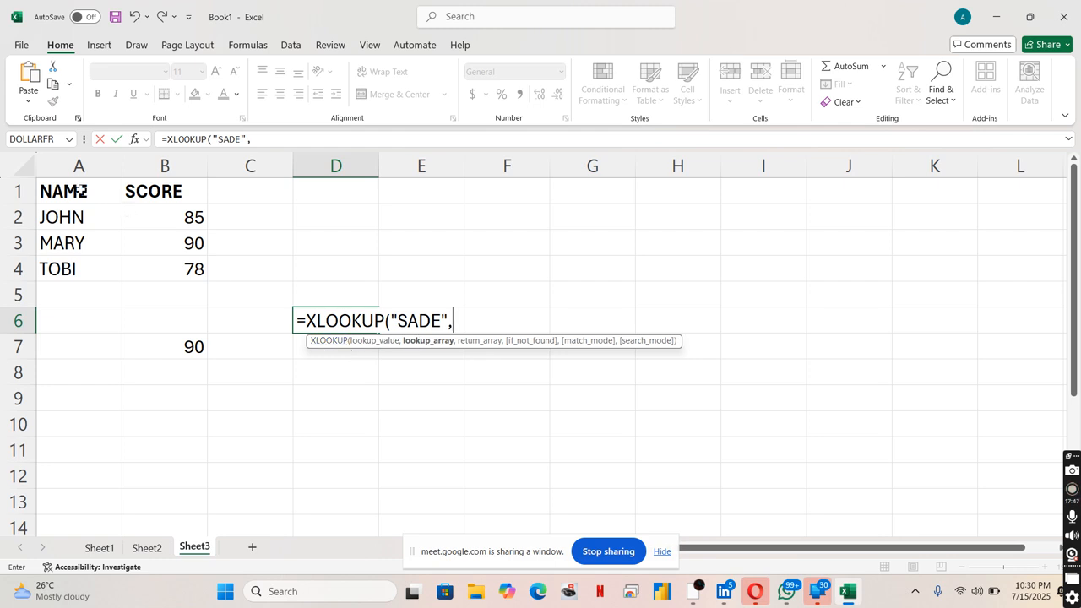
Complete the D6 formula with lookup array A1:A4, return array B1:B4 and "NOT FOUND" as the if_not_found text
{"action": "left_click_drag", "start_coordinate": [79, 193], "coordinate": [82, 270]}
{"action": "type", "text": ","}
{"action": "left_click", "coordinate": [166, 202]}
{"action": "left_click_drag", "start_coordinate": [165, 204], "coordinate": [165, 269]}
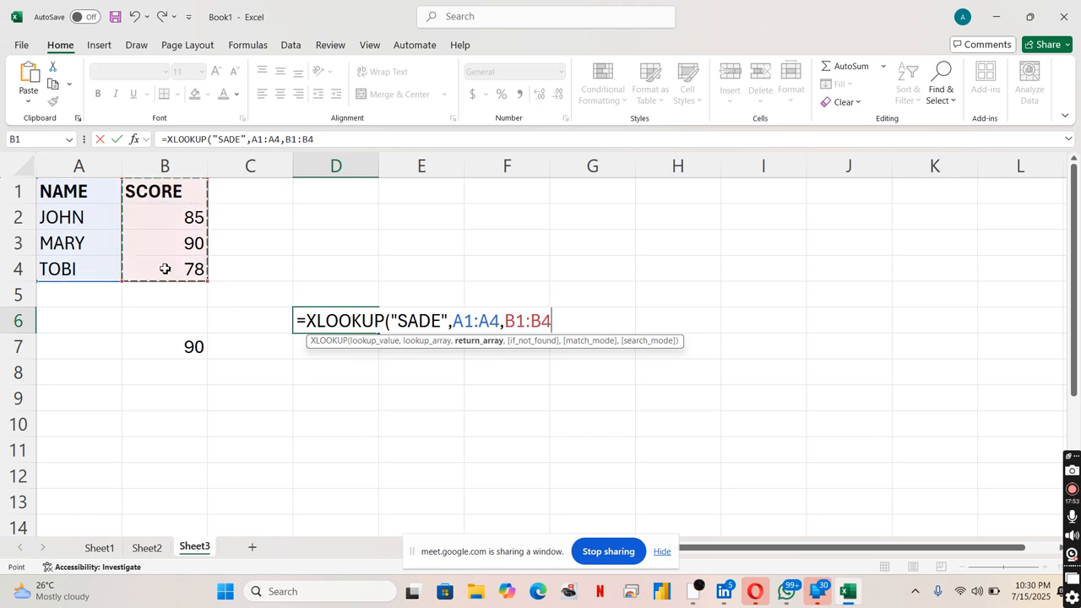
{"action": "type", "text": ",\"NOT"}
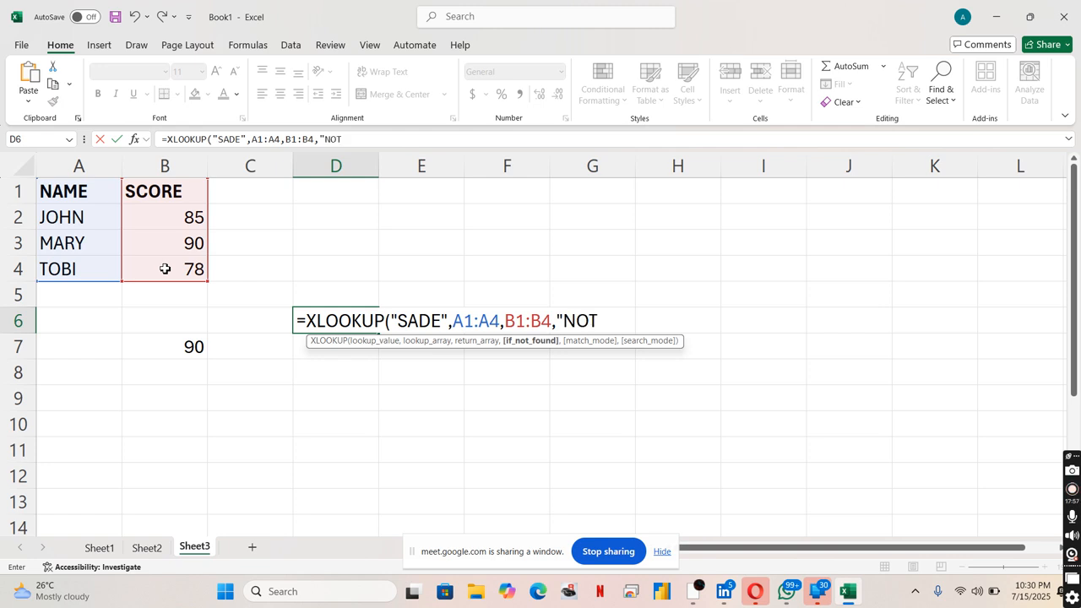
{"action": "type", "text": " FOUND\")"}
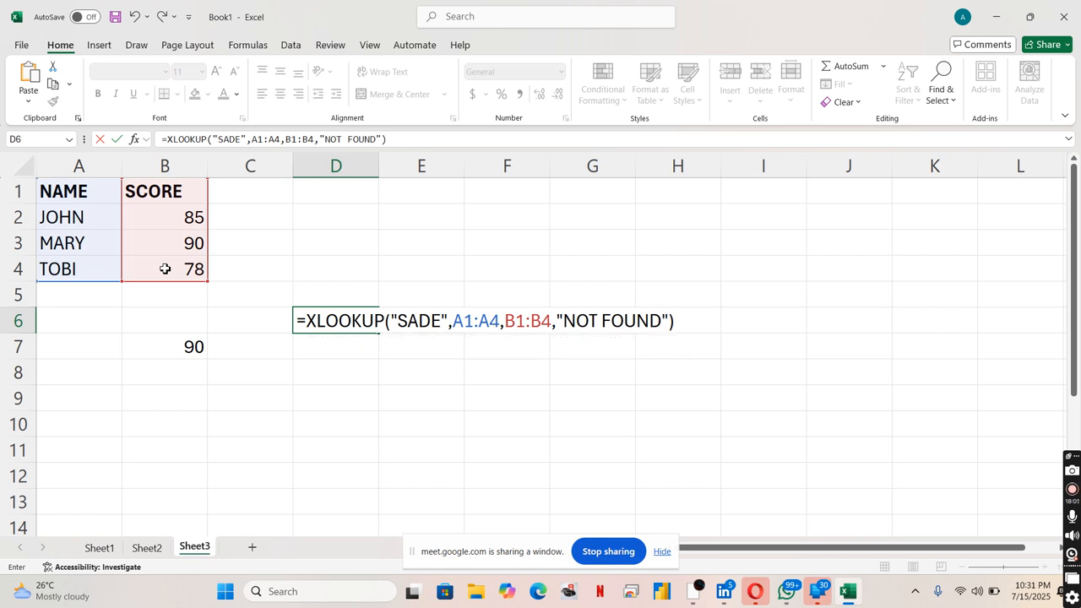
{"action": "key", "text": "Return"}
Auto-fit the width of column D to the text in D6
{"action": "left_click", "coordinate": [411, 364]}
{"action": "left_click", "coordinate": [388, 341]}
{"action": "right_click", "coordinate": [365, 299]}
{"action": "right_click", "coordinate": [365, 326]}
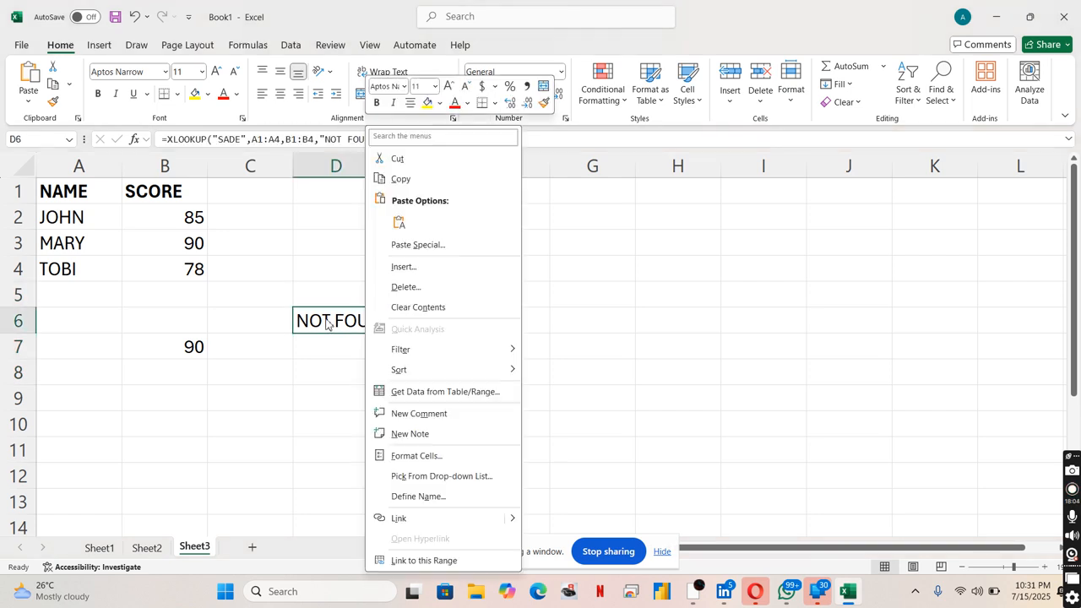
{"action": "key", "text": "Escape"}
{"action": "double_click", "coordinate": [380, 160]}
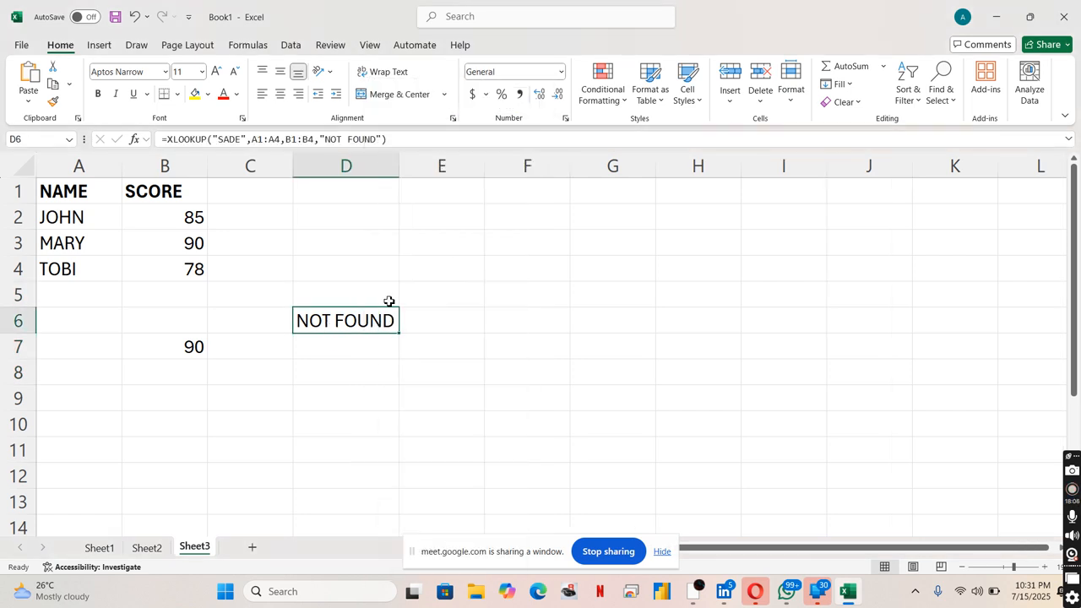
Remove the "NOT FOUND" if_not_found argument from the XLOOKUP formula in D6
{"action": "left_click", "coordinate": [385, 343]}
{"action": "left_click", "coordinate": [368, 321]}
{"action": "double_click", "coordinate": [367, 321]}
{"action": "left_click", "coordinate": [419, 325]}
{"action": "left_click", "coordinate": [441, 325]}
{"action": "left_click", "coordinate": [453, 325]}
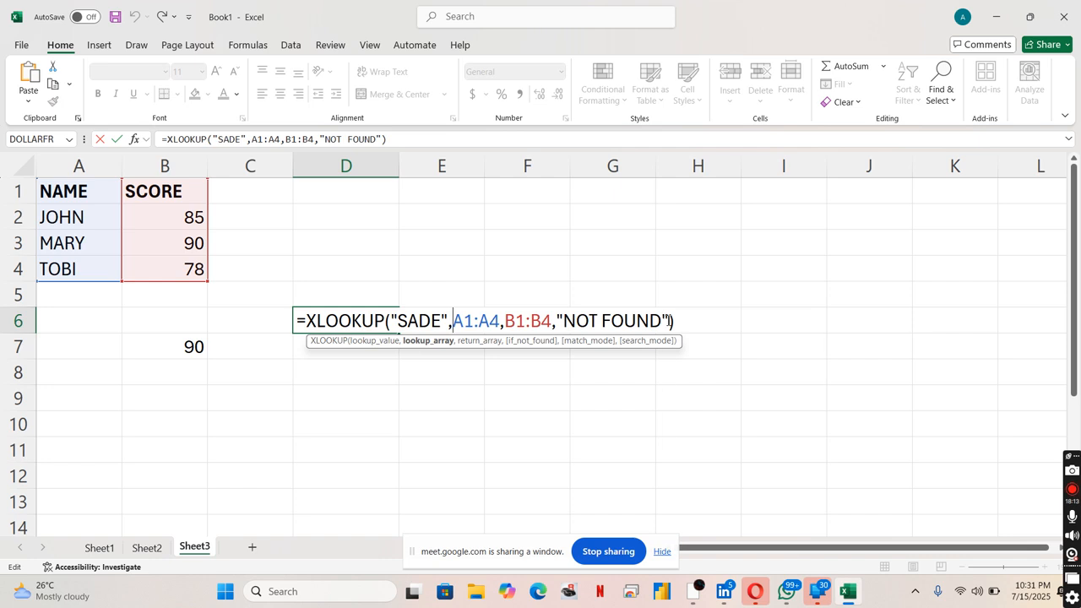
{"action": "right_click", "coordinate": [672, 323]}
{"action": "left_click", "coordinate": [672, 323]}
{"action": "left_click", "coordinate": [669, 321]}
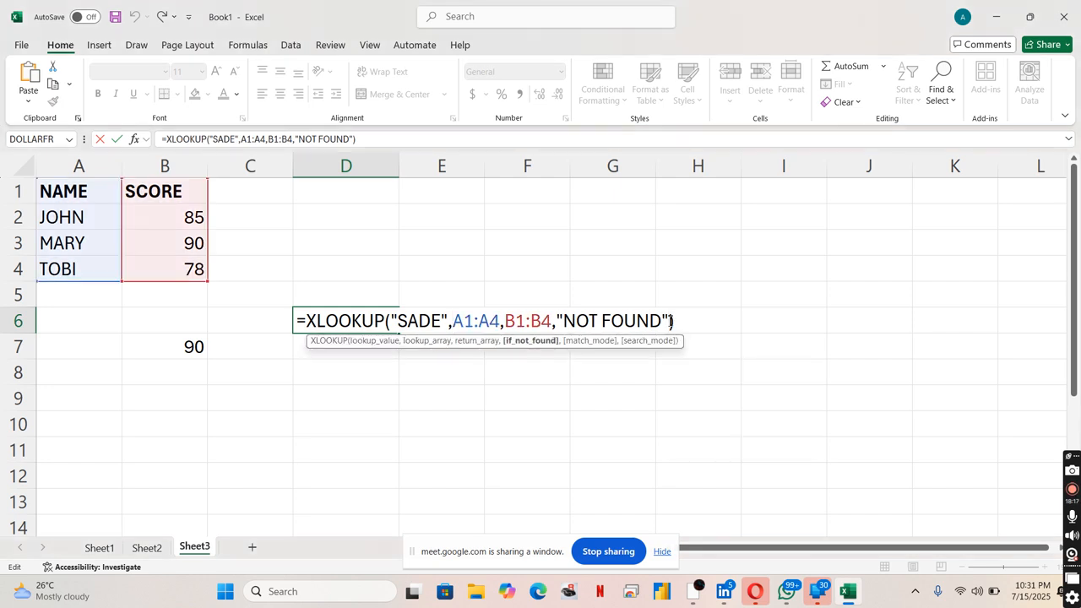
{"action": "key", "text": "BackSpace"}
{"action": "key", "text": "BackSpace"}
{"action": "key", "text": "BackSpace"}
{"action": "key", "text": "BackSpace"}
{"action": "key", "text": "BackSpace"}
{"action": "key", "text": "BackSpace"}
{"action": "key", "text": "BackSpace"}
{"action": "key", "text": "BackSpace"}
{"action": "key", "text": "BackSpace"}
{"action": "key", "text": "BackSpace"}
{"action": "key", "text": "BackSpace"}
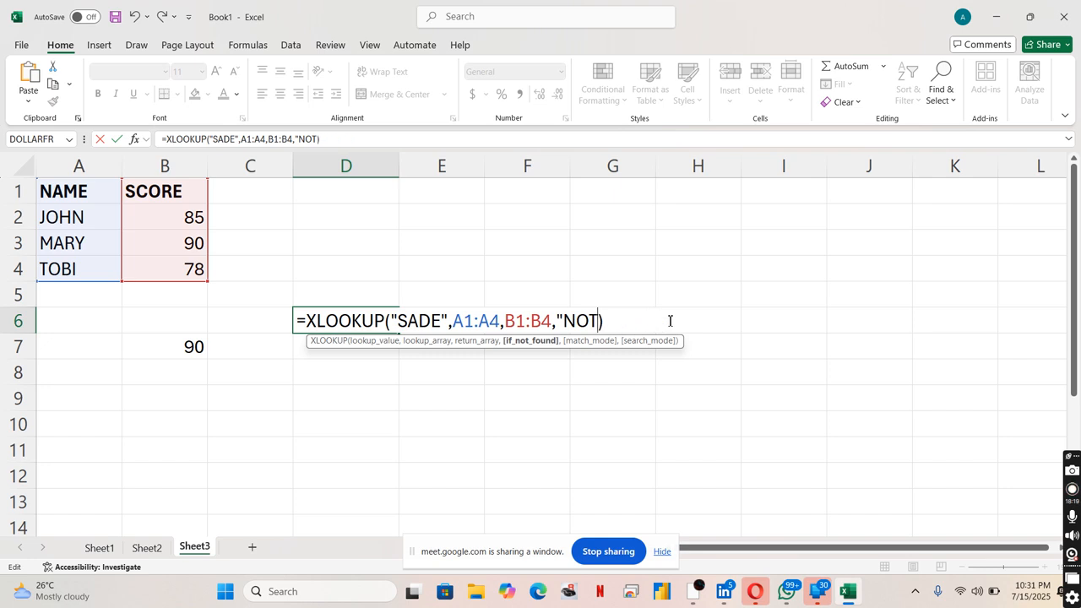
{"action": "key", "text": "BackSpace"}
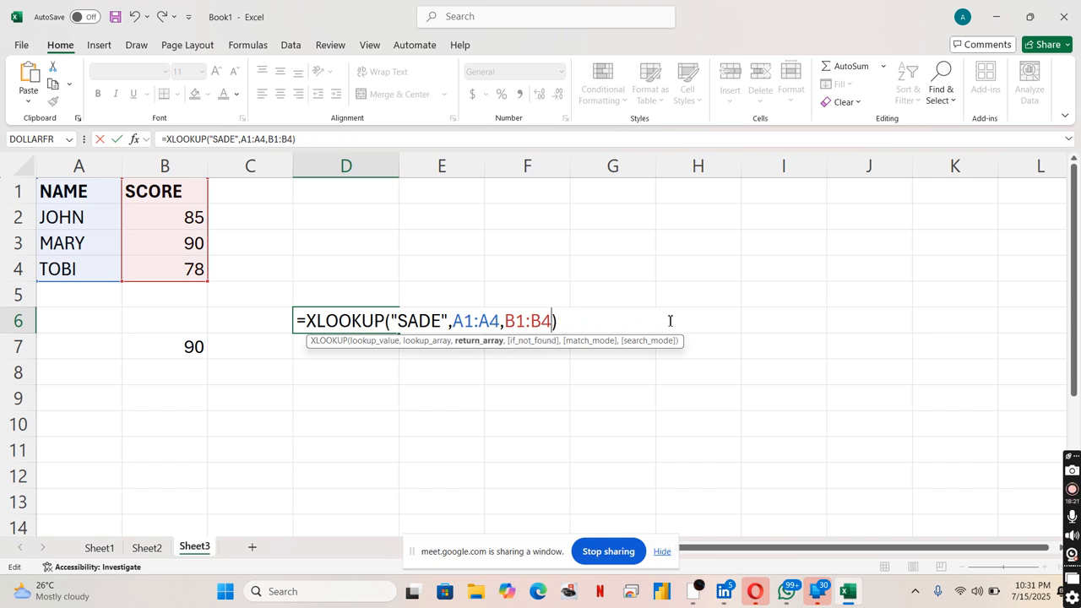
{"action": "key", "text": "Return"}
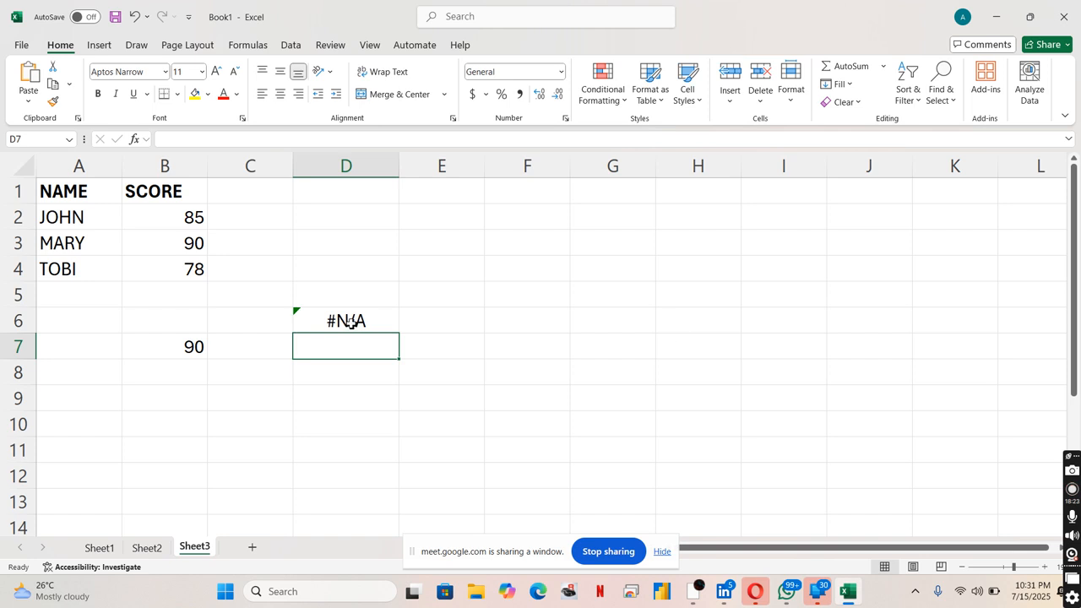
Add "NOT FOUND" as the if_not_found argument of the XLOOKUP formula in D6
{"action": "left_click", "coordinate": [347, 321]}
{"action": "double_click", "coordinate": [347, 320]}
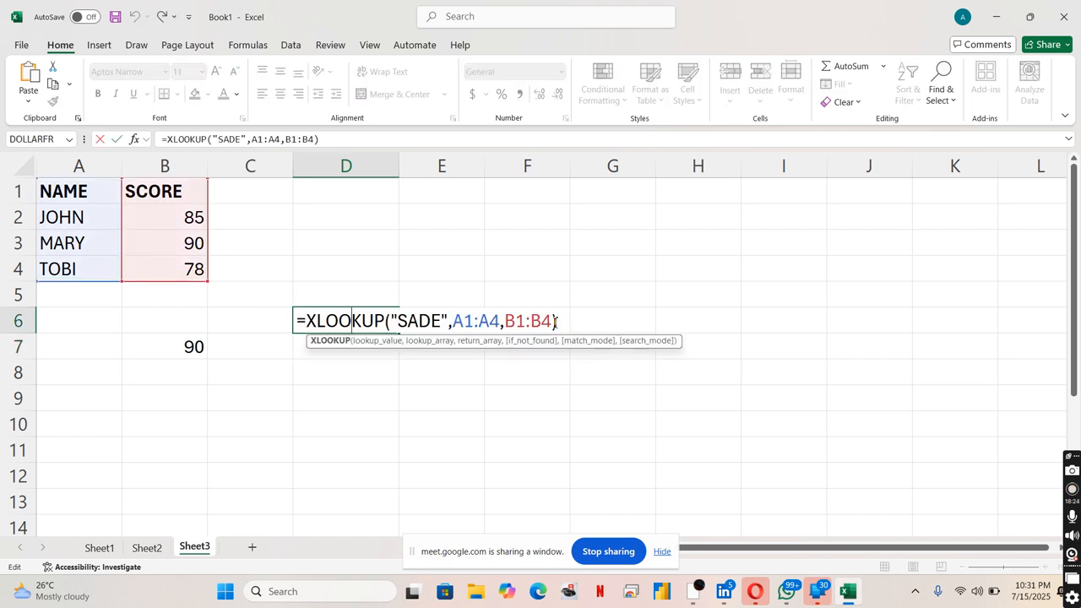
{"action": "type", "text": ","}
{"action": "key", "text": "BackSpace"}
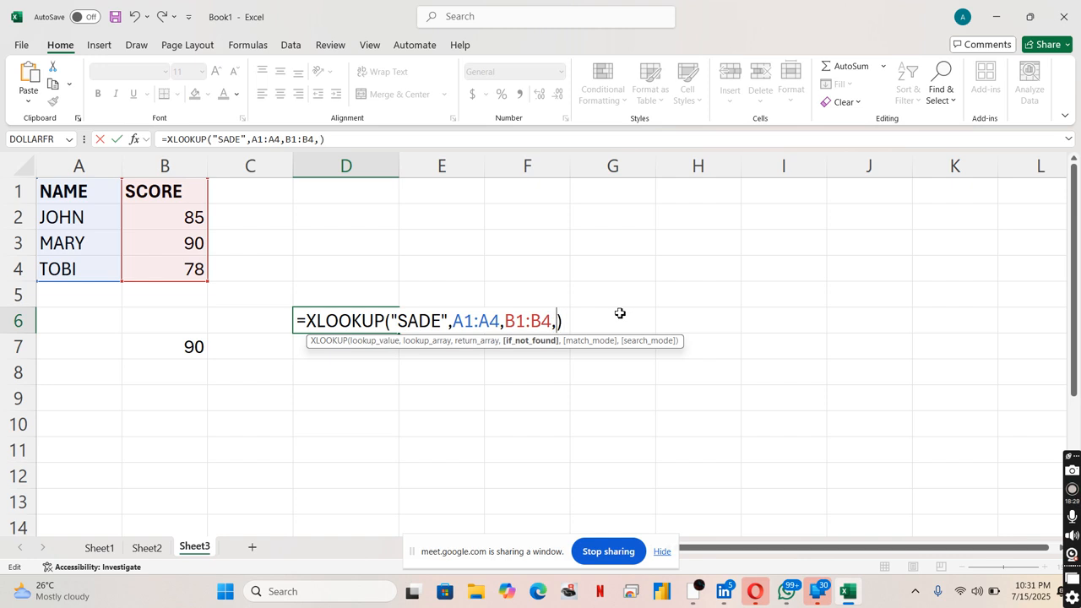
{"action": "type", "text": "\"NOT FOUND\""}
{"action": "key", "text": "Return"}
{"action": "left_click", "coordinate": [359, 404]}
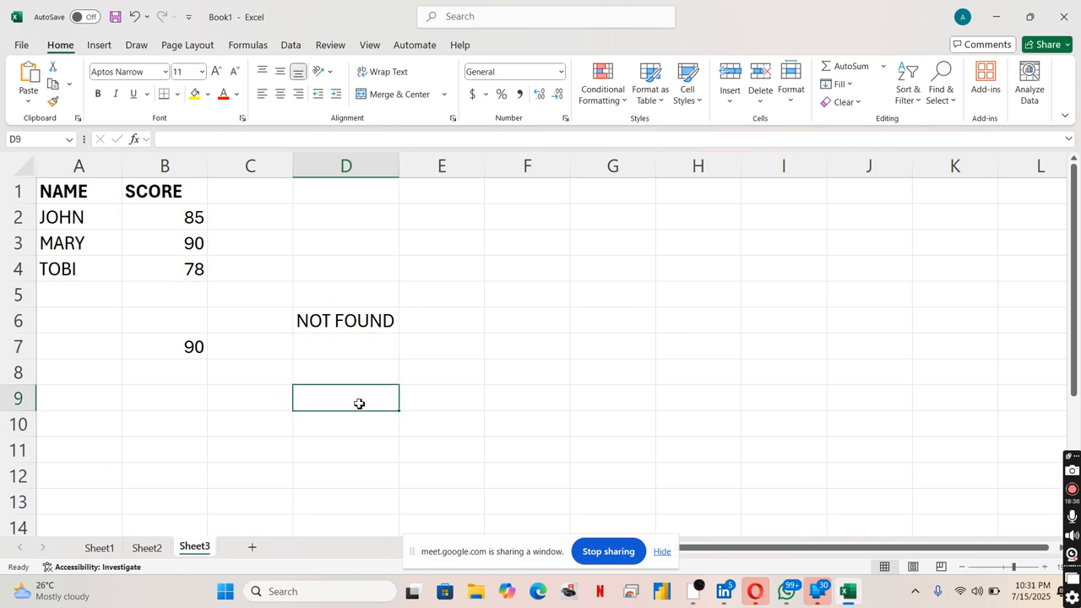
{"action": "left_click", "coordinate": [331, 327]}
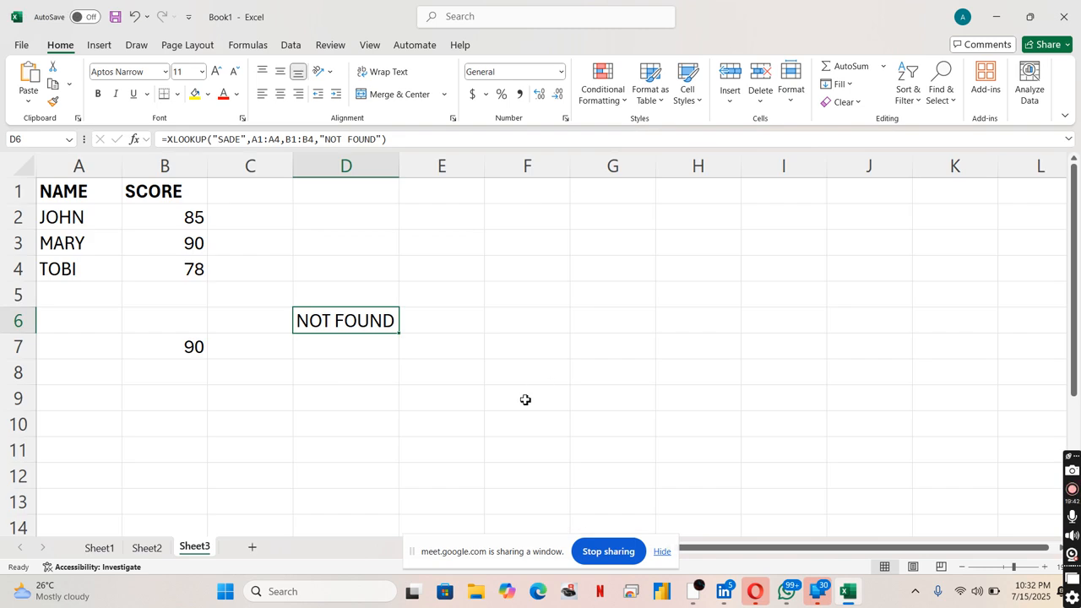
{"action": "left_click", "coordinate": [518, 436]}
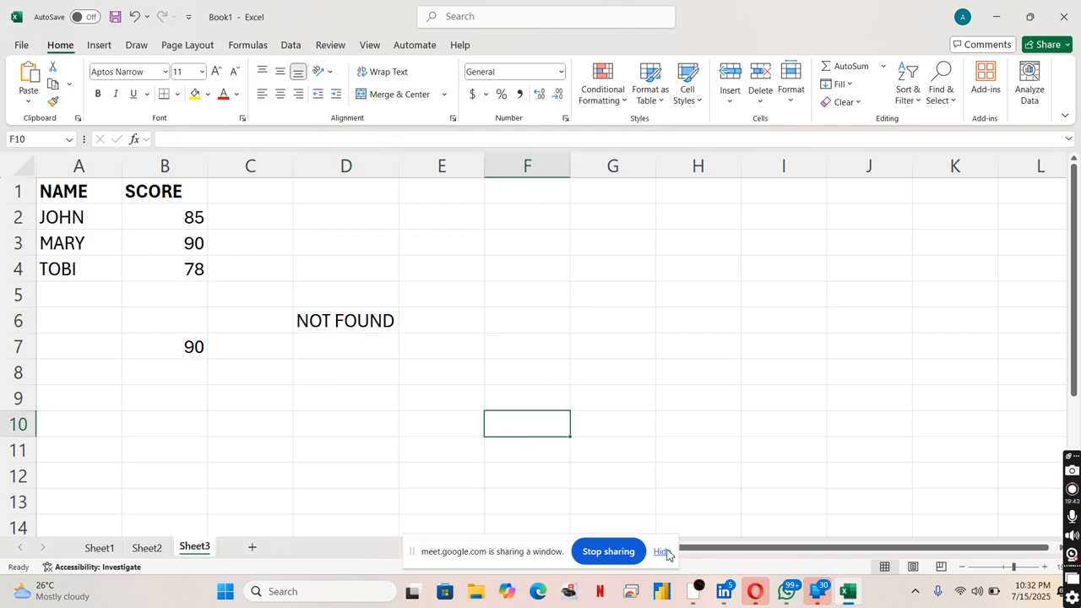
Switch to the Google Meet call to check the participants and return to the Book1 workbook in Excel
{"action": "mouse_move", "coordinate": [699, 596]}
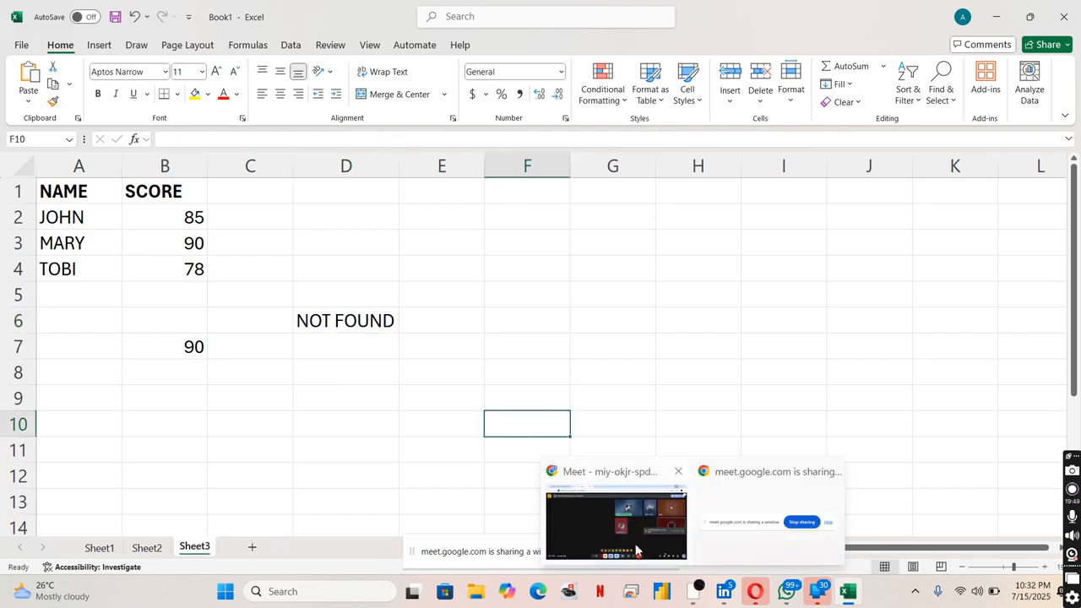
{"action": "mouse_move", "coordinate": [636, 549]}
{"action": "left_click", "coordinate": [660, 505]}
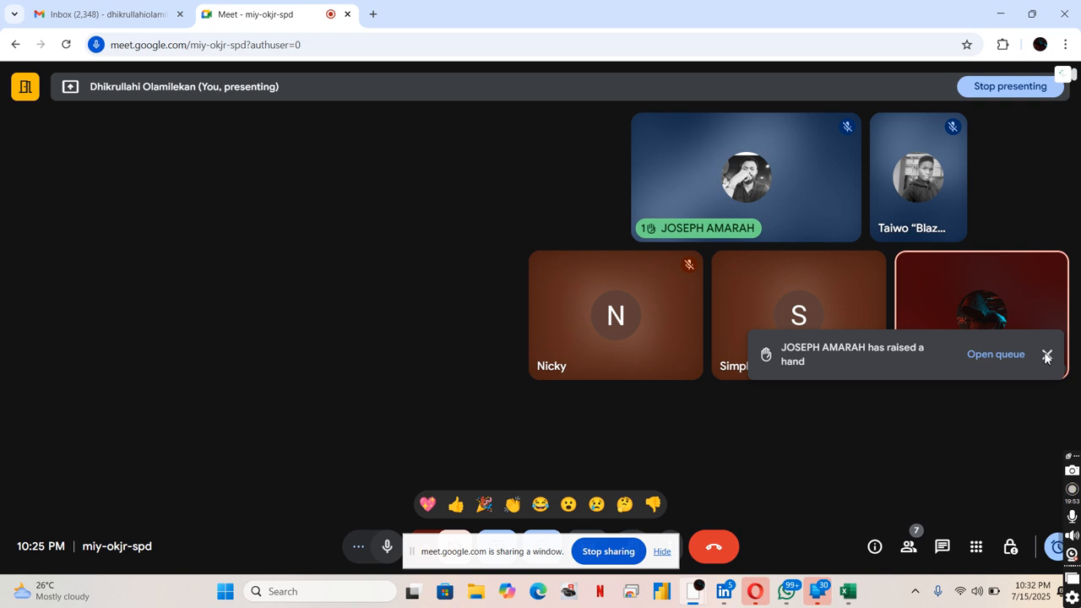
{"action": "left_click", "coordinate": [1005, 16]}
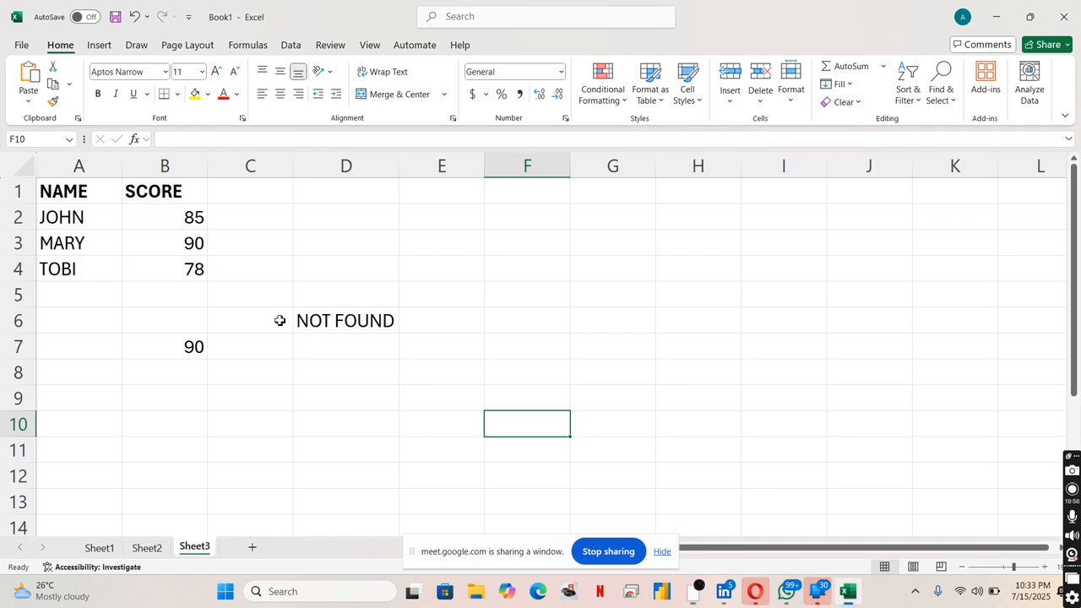
Examine the XLOOKUP formula in D6 and compare it with the lookup result cell B7
{"action": "left_click", "coordinate": [372, 317]}
{"action": "left_click", "coordinate": [382, 233]}
{"action": "left_click", "coordinate": [326, 321]}
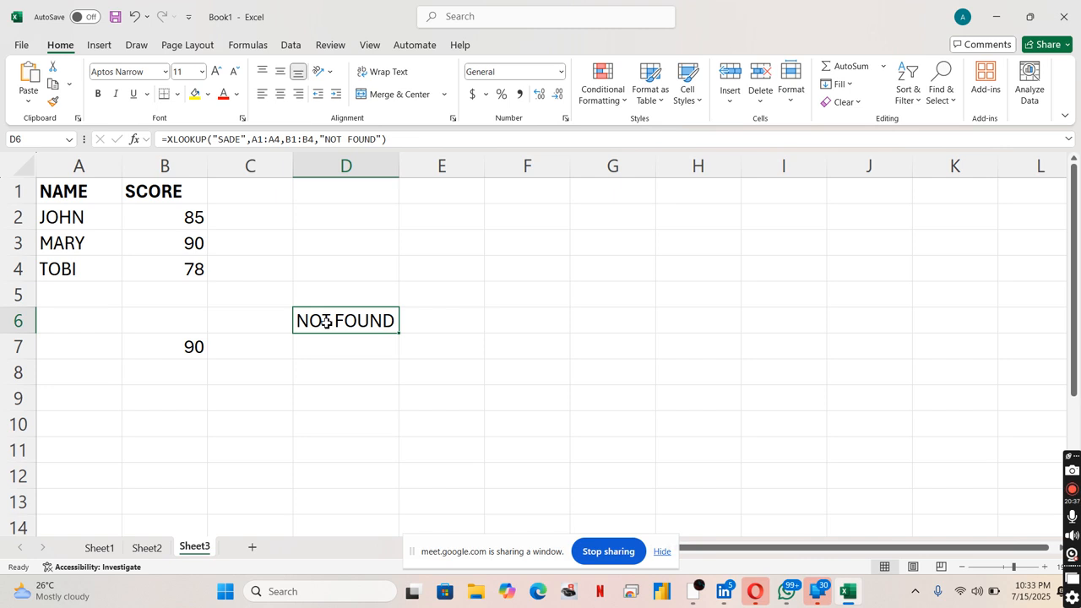
{"action": "left_click", "coordinate": [418, 357]}
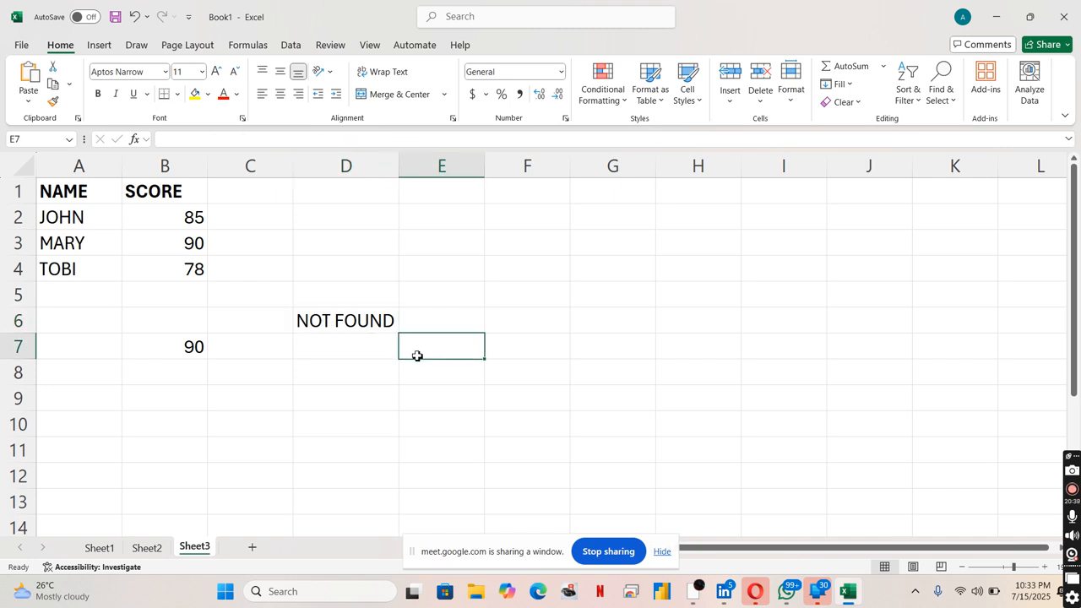
{"action": "left_click", "coordinate": [444, 247]}
{"action": "left_click", "coordinate": [338, 305]}
{"action": "left_click", "coordinate": [229, 350]}
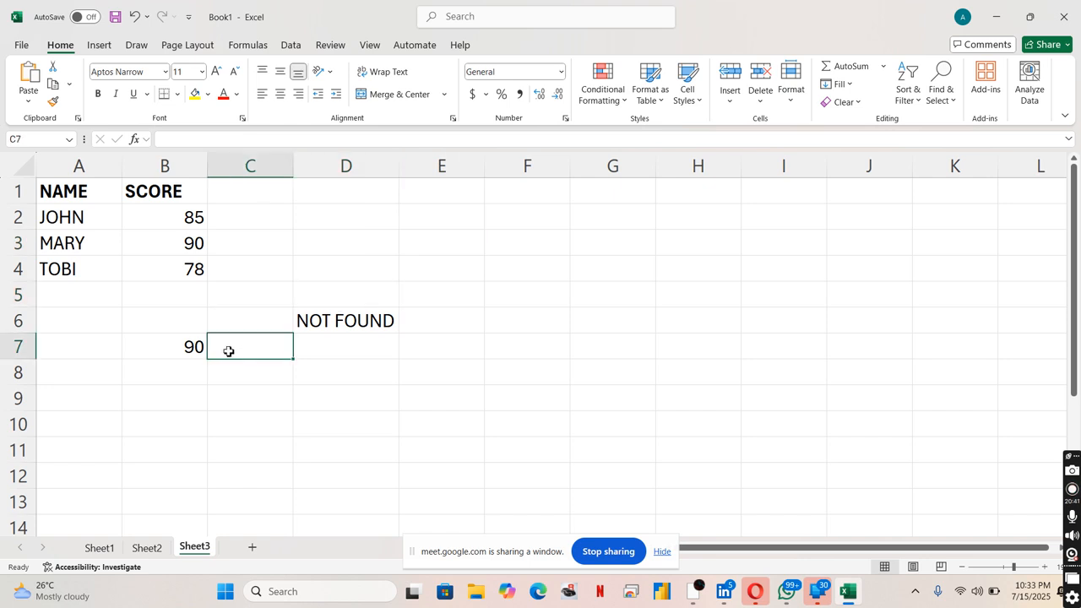
{"action": "left_click", "coordinate": [201, 347]}
{"action": "left_click", "coordinate": [492, 404]}
{"action": "left_click", "coordinate": [381, 338]}
{"action": "left_click", "coordinate": [330, 315]}
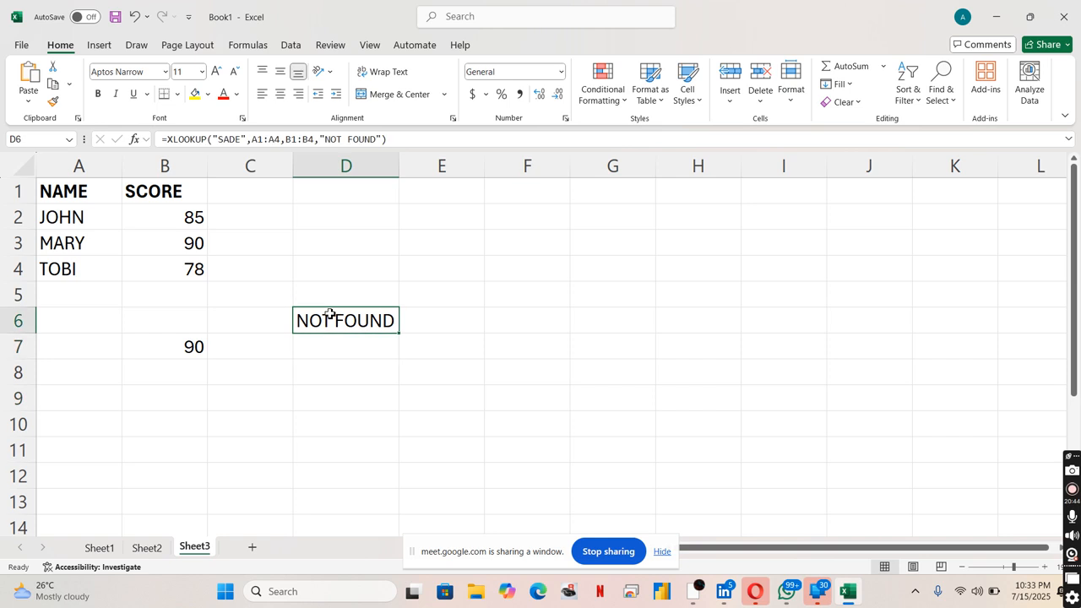
{"action": "left_click", "coordinate": [182, 324]}
{"action": "left_click", "coordinate": [183, 357]}
{"action": "left_click", "coordinate": [436, 285]}
{"action": "left_click", "coordinate": [382, 321]}
{"action": "left_click", "coordinate": [743, 424]}
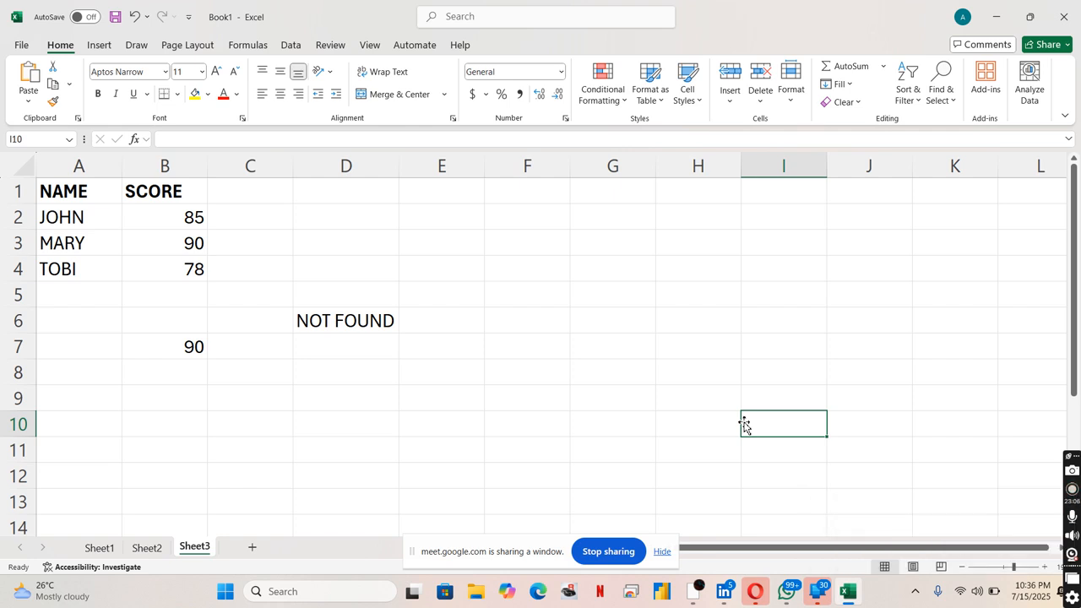
{"action": "left_click", "coordinate": [612, 294]}
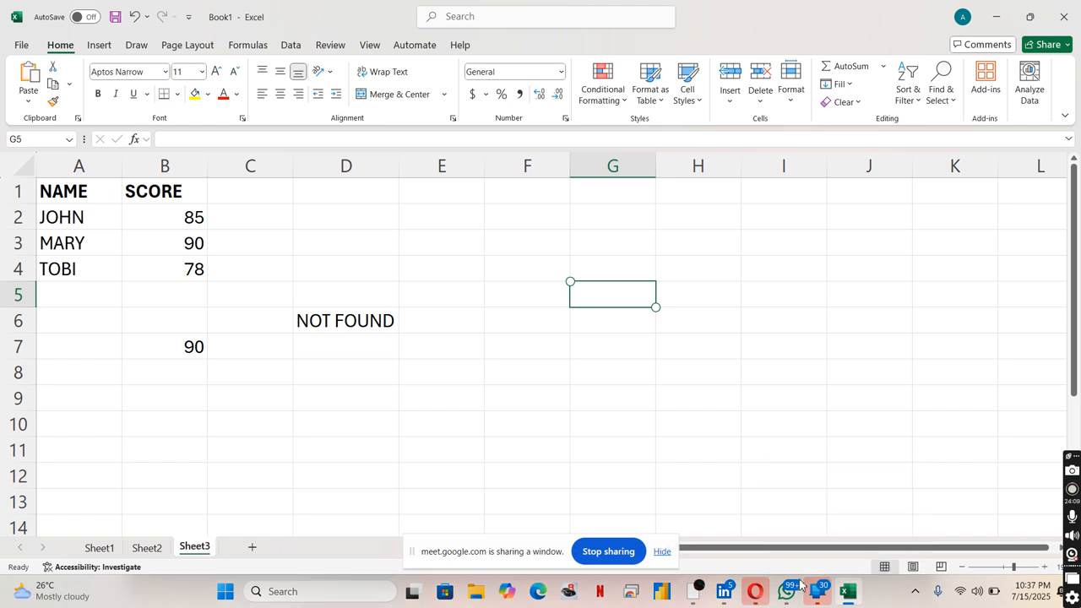
Switch to WhatsApp and view the shared INDEX_MATCH_IFERROR dataset workbook in the TechFusion group chat
{"action": "mouse_move", "coordinate": [799, 591]}
{"action": "left_click", "coordinate": [783, 528]}
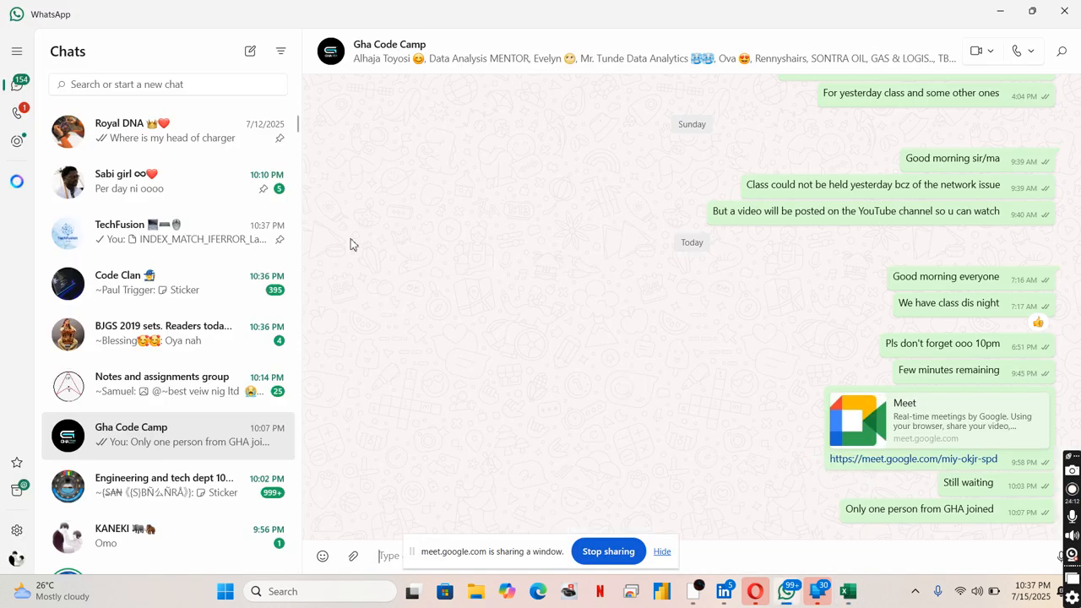
{"action": "left_click", "coordinate": [211, 229]}
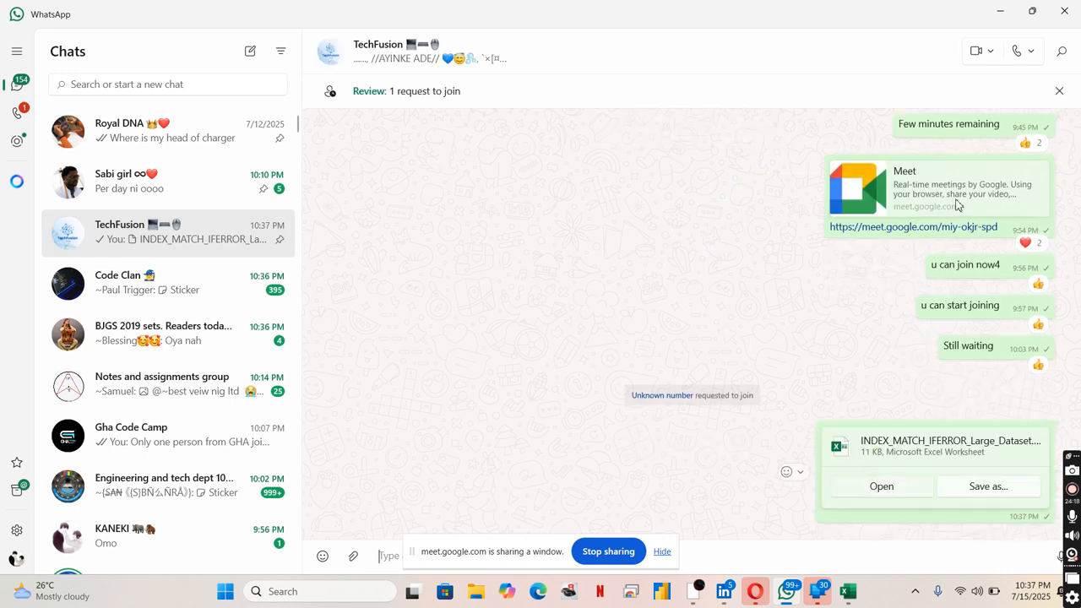
Clear the WhatsApp, Phone Link and LinkedIn windows from view and return to the Book1 workbook in Excel
{"action": "left_click", "coordinate": [998, 14]}
{"action": "left_click", "coordinate": [985, 11]}
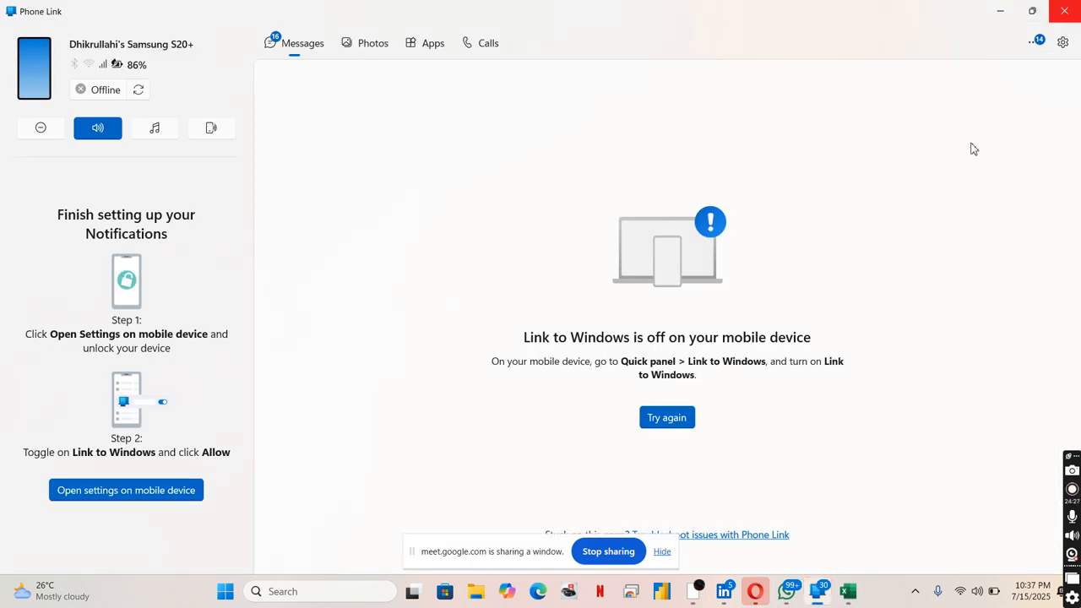
{"action": "left_click", "coordinate": [847, 594]}
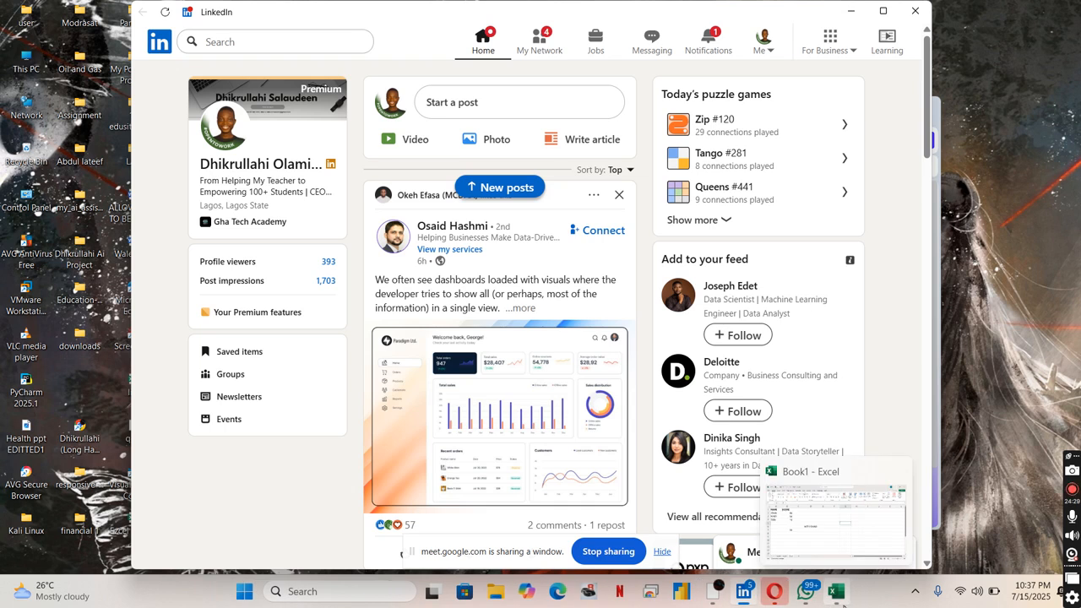
{"action": "left_click", "coordinate": [851, 11]}
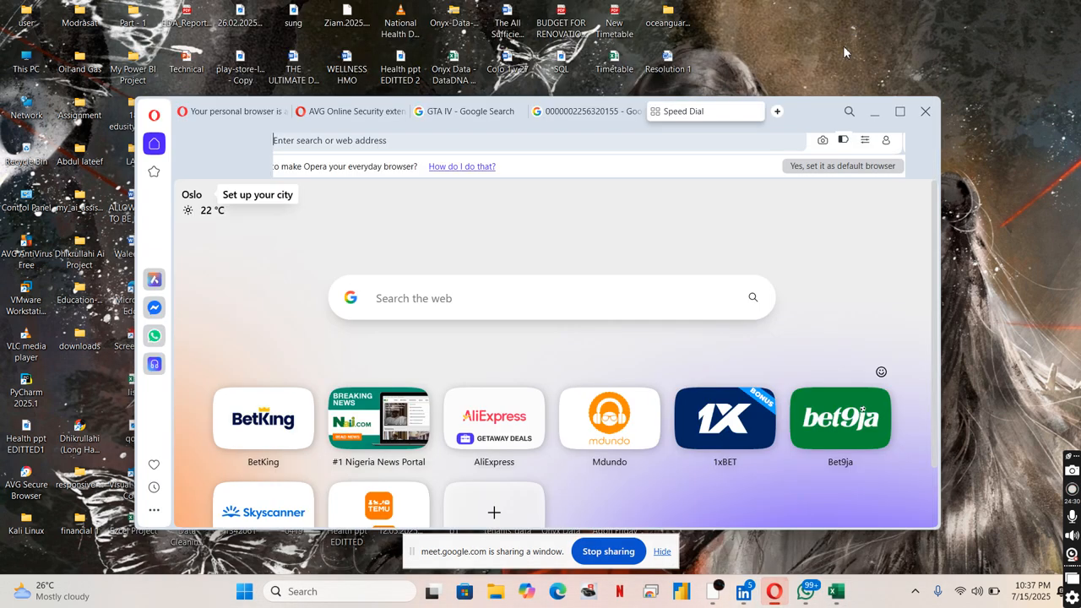
{"action": "left_click", "coordinate": [836, 591]}
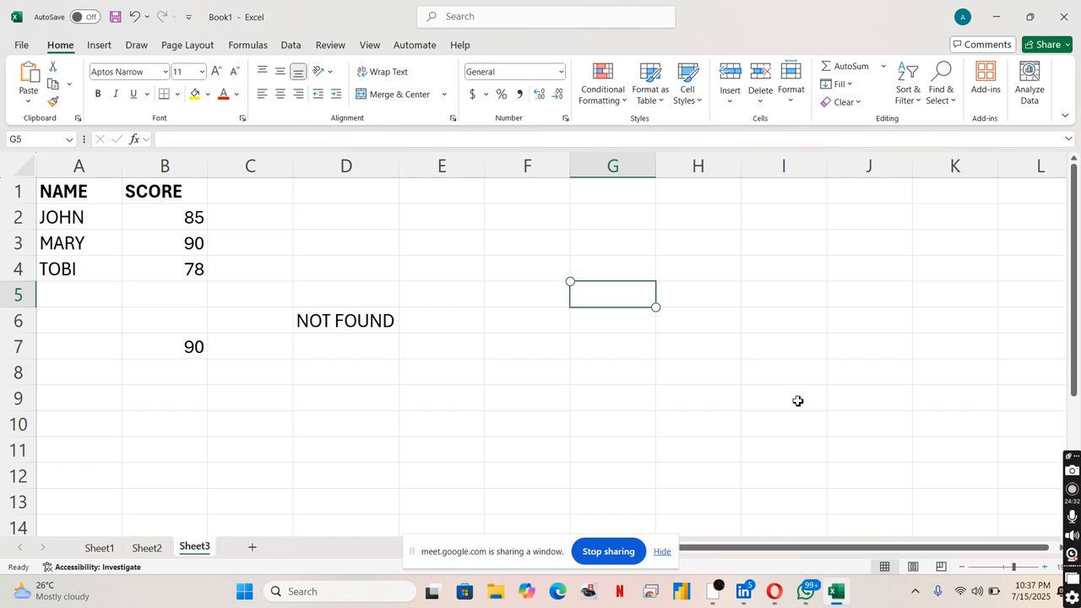
{"action": "left_click", "coordinate": [682, 321]}
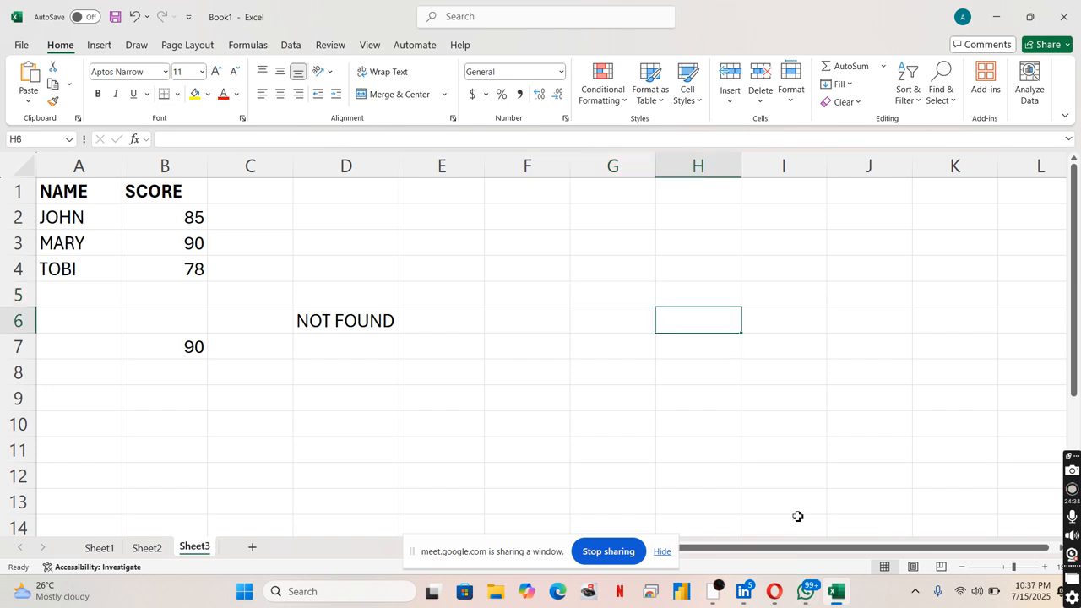
{"action": "left_click", "coordinate": [743, 410]}
{"action": "left_click", "coordinate": [696, 354]}
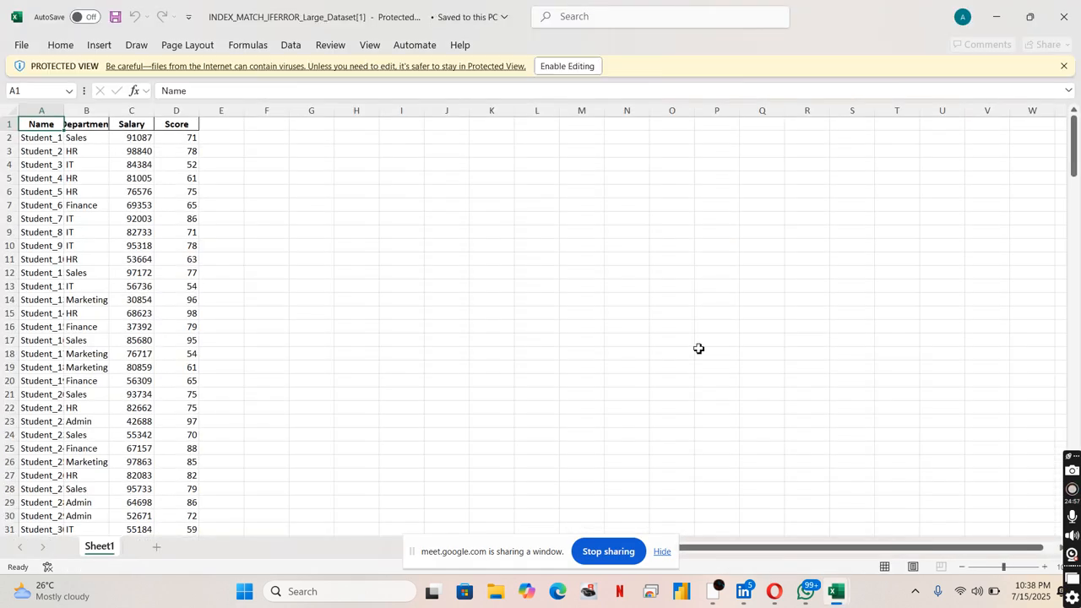
Enable editing in the INDEX_MATCH_IFERROR_Large_Dataset workbook and auto-fit the width of all its columns
{"action": "left_click", "coordinate": [708, 350]}
{"action": "left_click", "coordinate": [583, 71]}
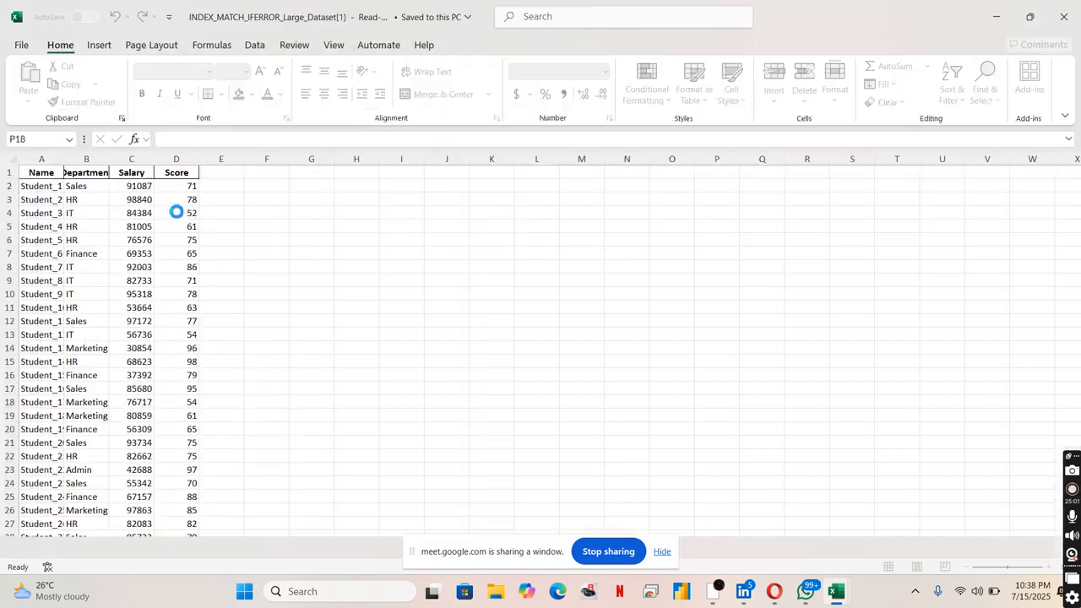
{"action": "left_click", "coordinate": [121, 178]}
{"action": "left_click", "coordinate": [83, 201]}
{"action": "left_click", "coordinate": [48, 185]}
{"action": "left_click", "coordinate": [12, 161]}
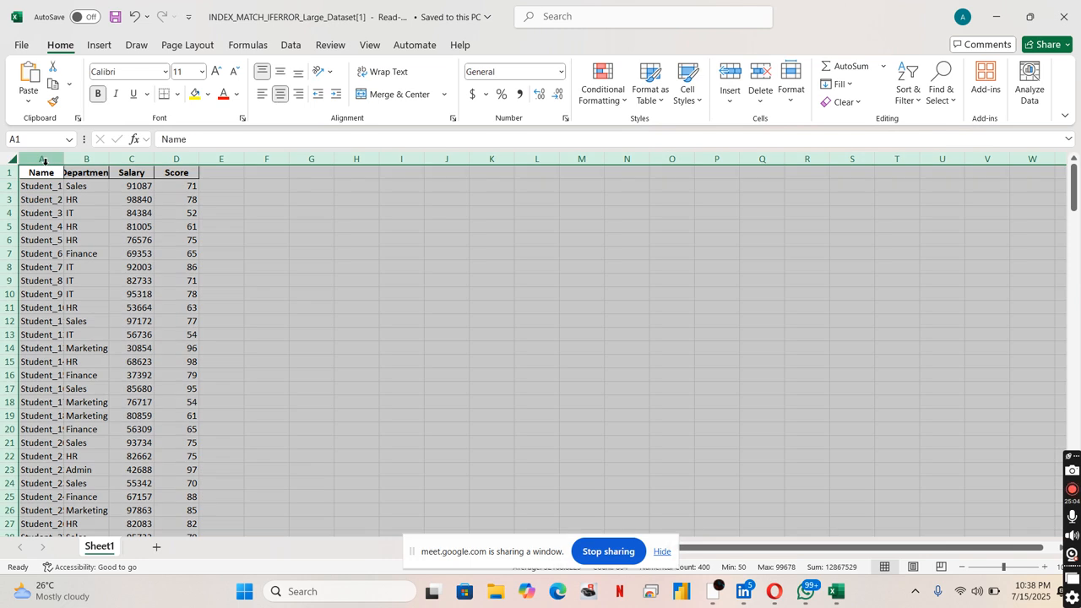
{"action": "double_click", "coordinate": [64, 159]}
{"action": "left_click", "coordinate": [186, 254]}
{"action": "left_click", "coordinate": [332, 297]}
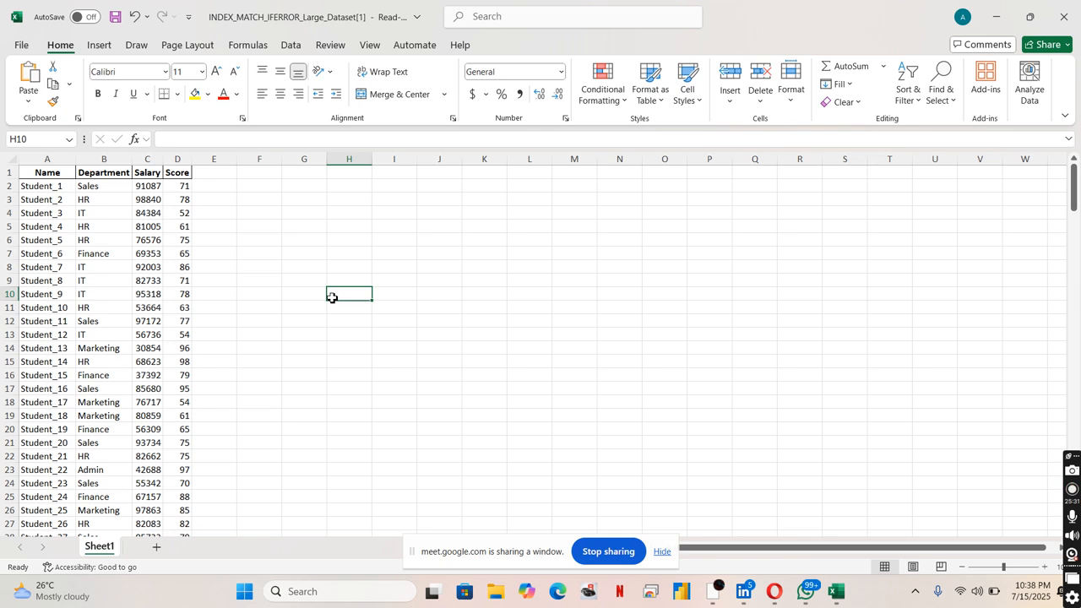
Switch to the Google Meet call in Chrome and dismiss the raised-hand notification
{"action": "left_click", "coordinate": [718, 593]}
{"action": "left_click", "coordinate": [673, 536]}
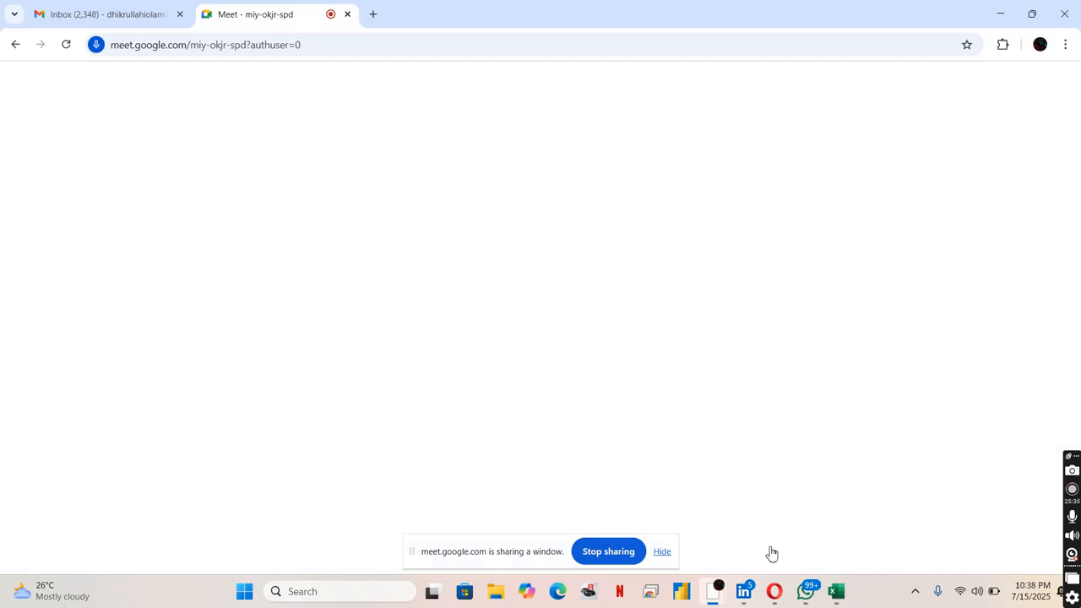
{"action": "mouse_move", "coordinate": [720, 587]}
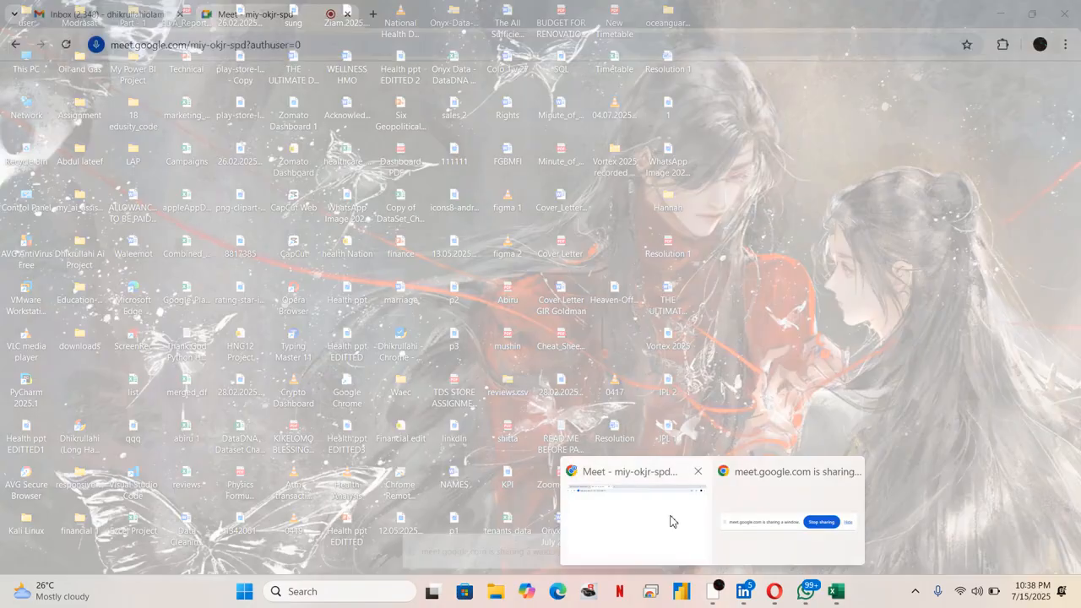
{"action": "left_click", "coordinate": [670, 516]}
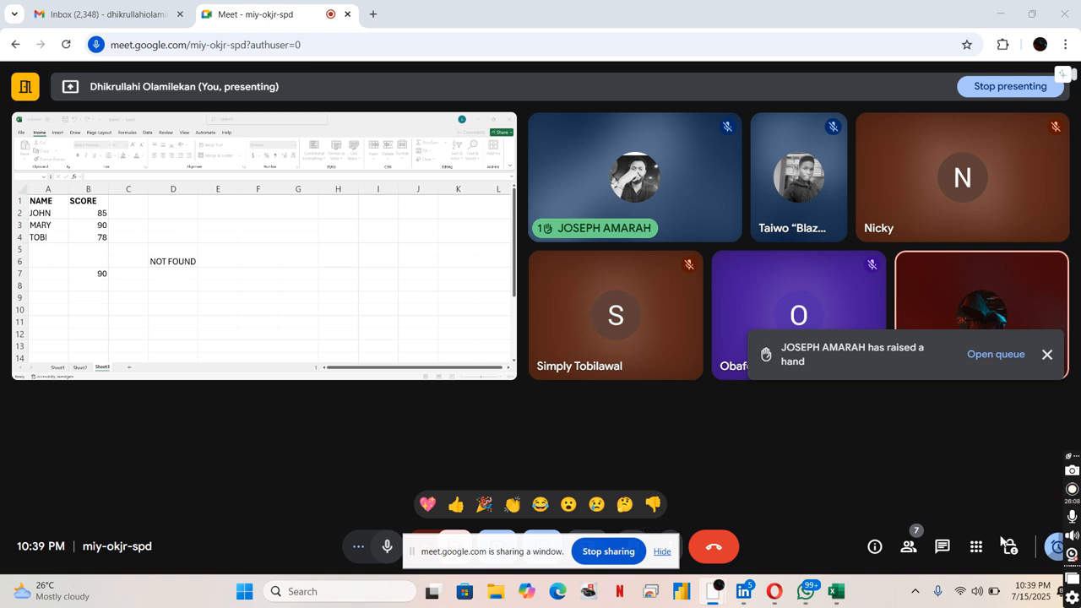
{"action": "left_click", "coordinate": [1052, 360]}
{"action": "left_click", "coordinate": [1047, 358]}
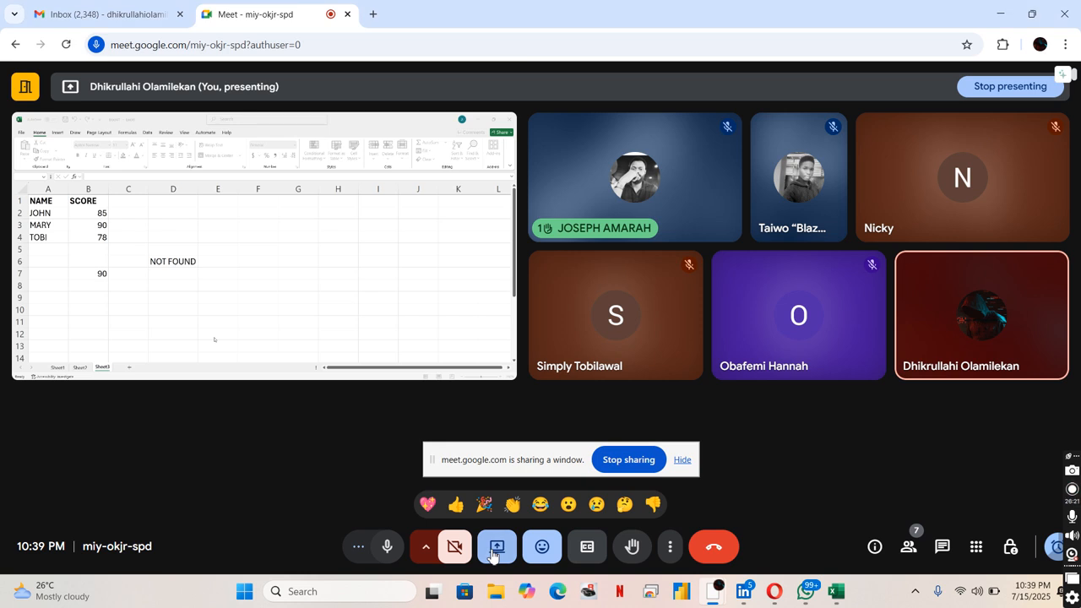
Present the INDEX_MATCH_IFERROR dataset workbook window in the call instead of Book1
{"action": "left_click", "coordinate": [492, 550]}
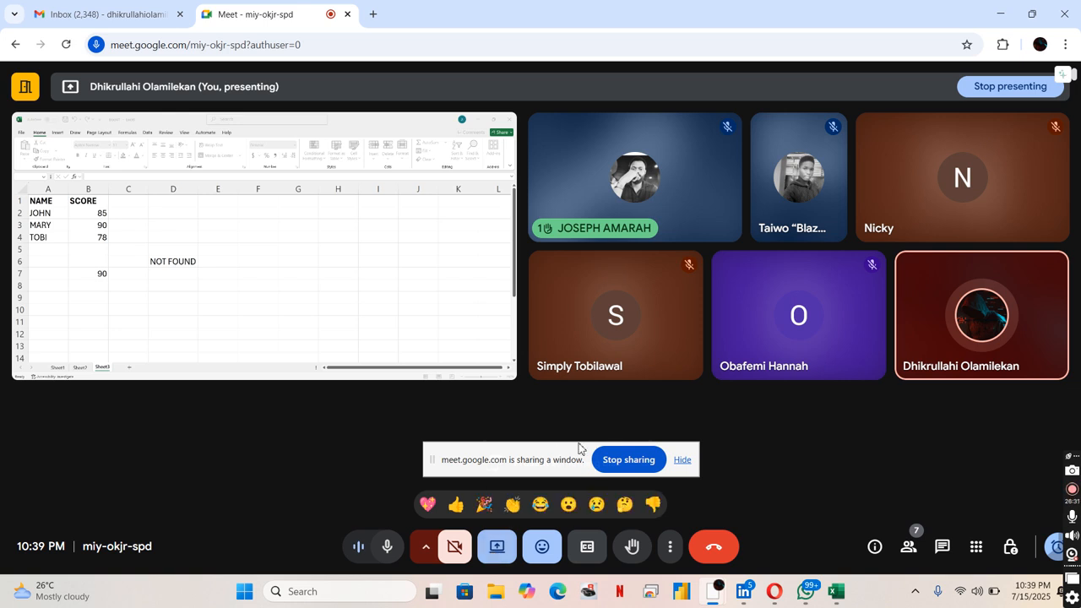
{"action": "left_click", "coordinate": [622, 469]}
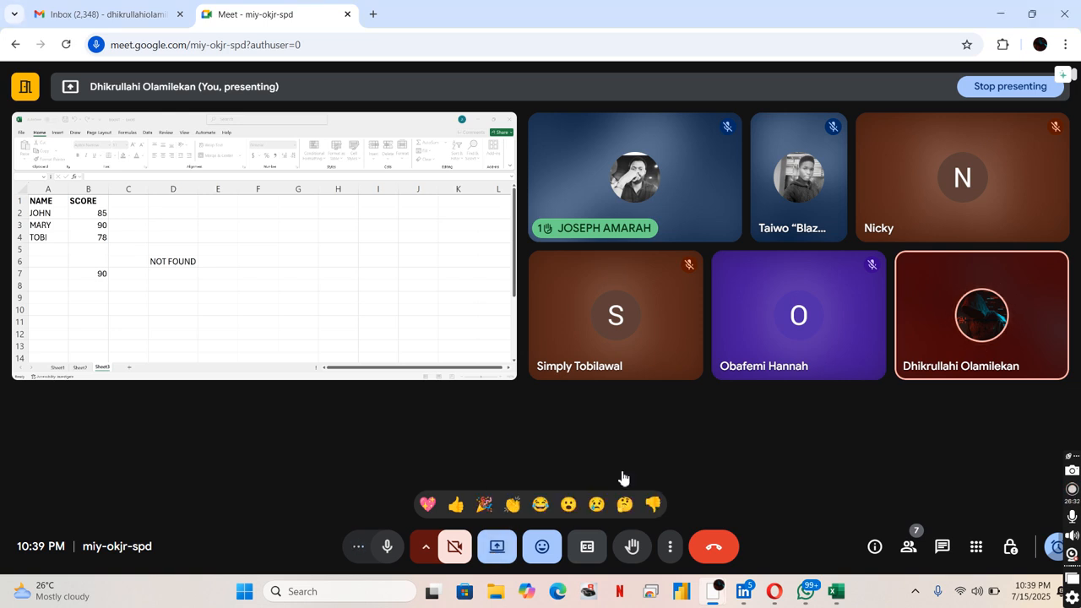
{"action": "left_click", "coordinate": [496, 549]}
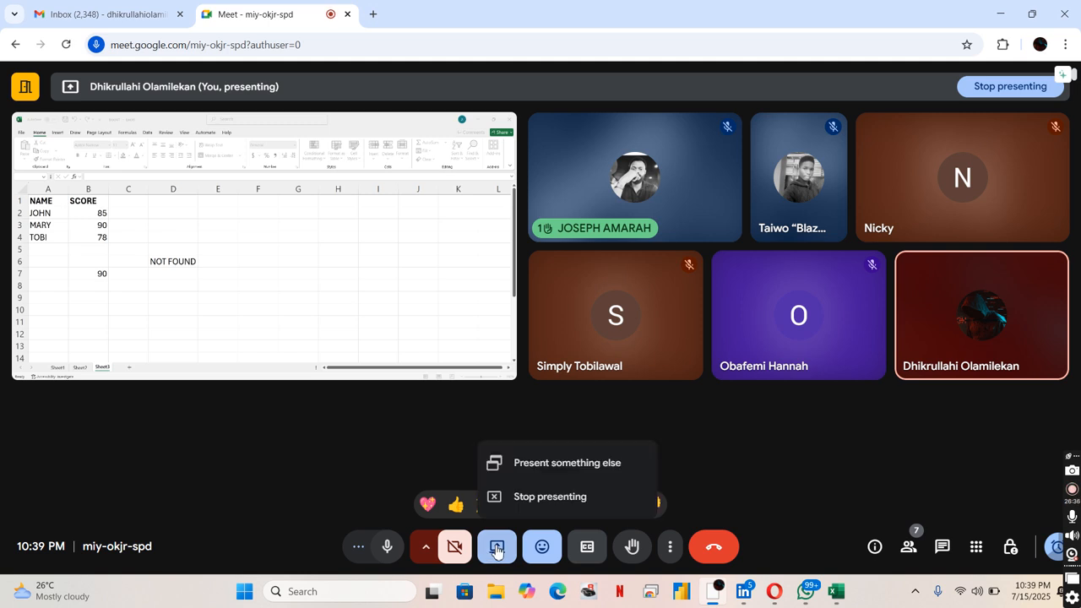
{"action": "left_click", "coordinate": [531, 465]}
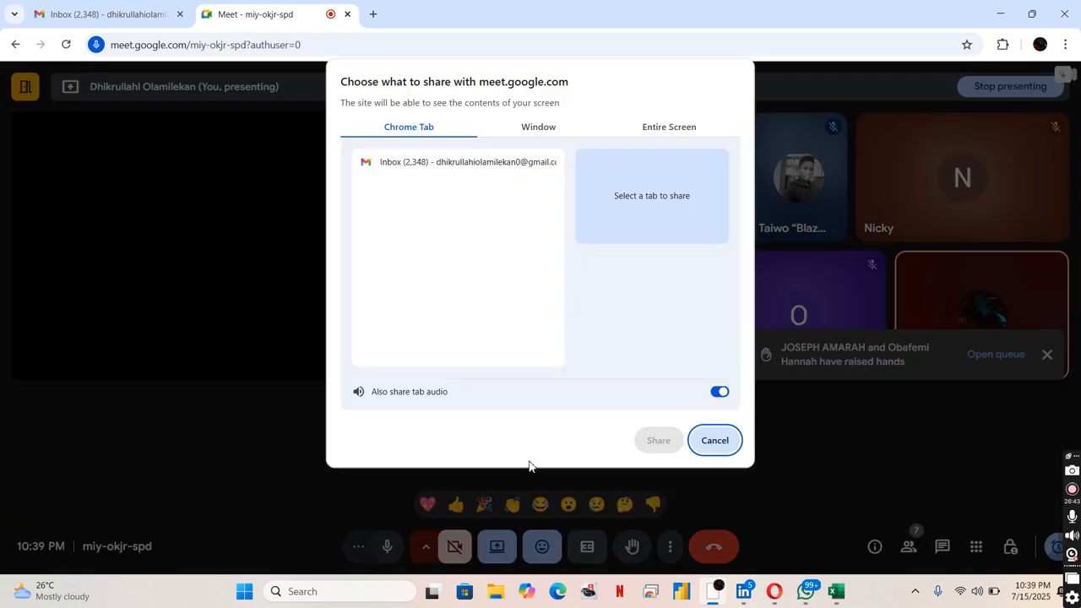
{"action": "left_click", "coordinate": [564, 134]}
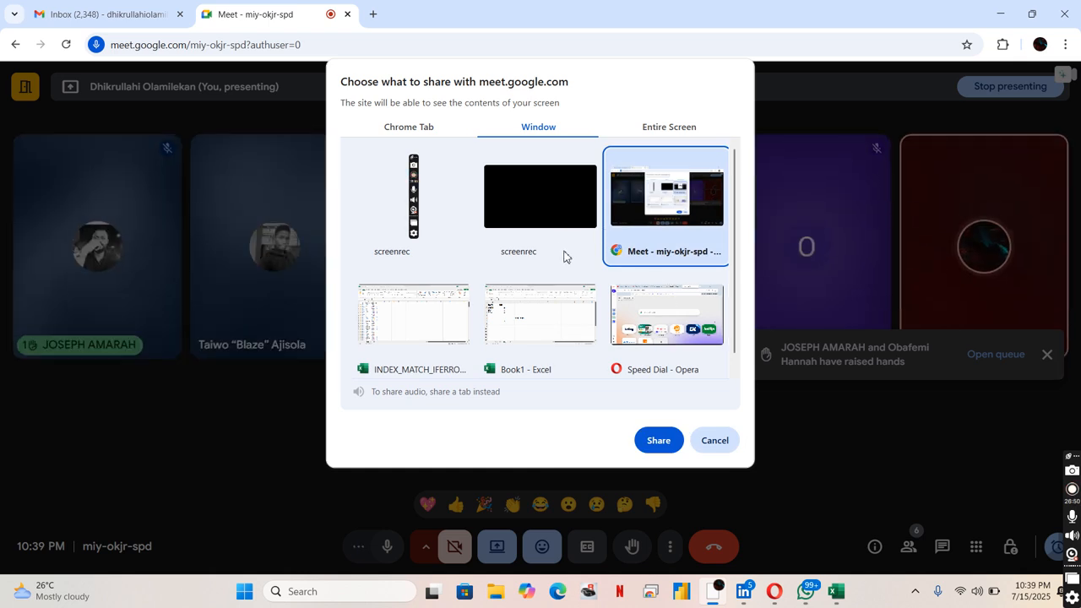
{"action": "left_click", "coordinate": [494, 304]}
{"action": "left_click", "coordinate": [423, 318]}
{"action": "left_click", "coordinate": [658, 440]}
Zoom in on the Name, Department, Salary and Score columns of the dataset worksheet in Excel
{"action": "left_click", "coordinate": [388, 324]}
{"action": "left_click", "coordinate": [159, 229]}
{"action": "scroll", "coordinate": [160, 229], "scroll_direction": "up", "scroll_amount": 1}
{"action": "scroll", "coordinate": [160, 229], "scroll_direction": "up", "scroll_amount": 1}
{"action": "scroll", "coordinate": [160, 229], "scroll_direction": "up", "scroll_amount": 1}
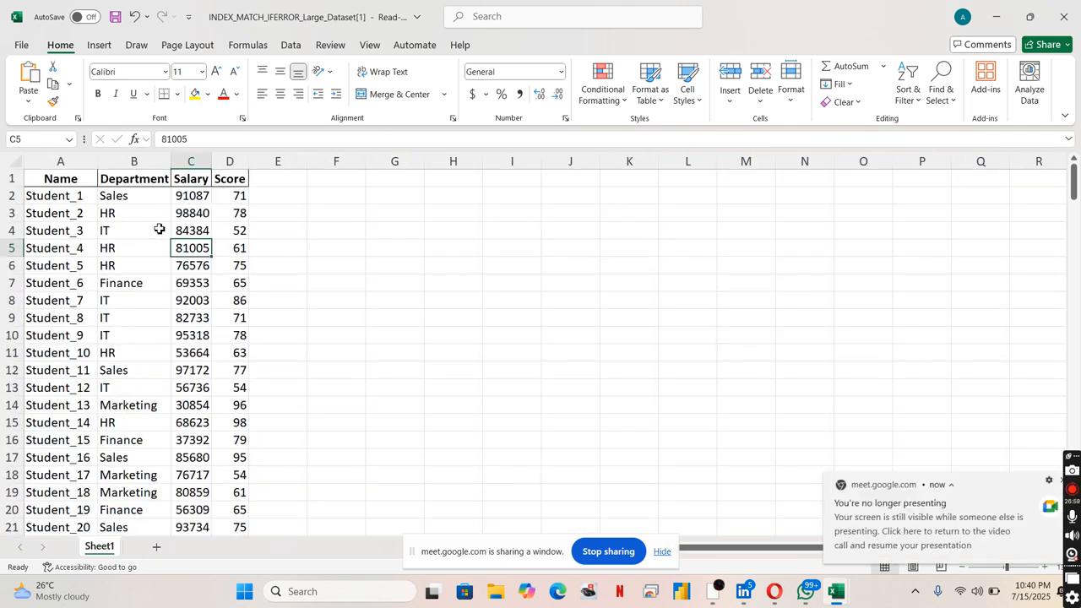
Widen all columns of the dataset worksheet to one equal, larger width
{"action": "scroll", "coordinate": [160, 229], "scroll_direction": "up", "scroll_amount": 2}
{"action": "left_click", "coordinate": [159, 229]}
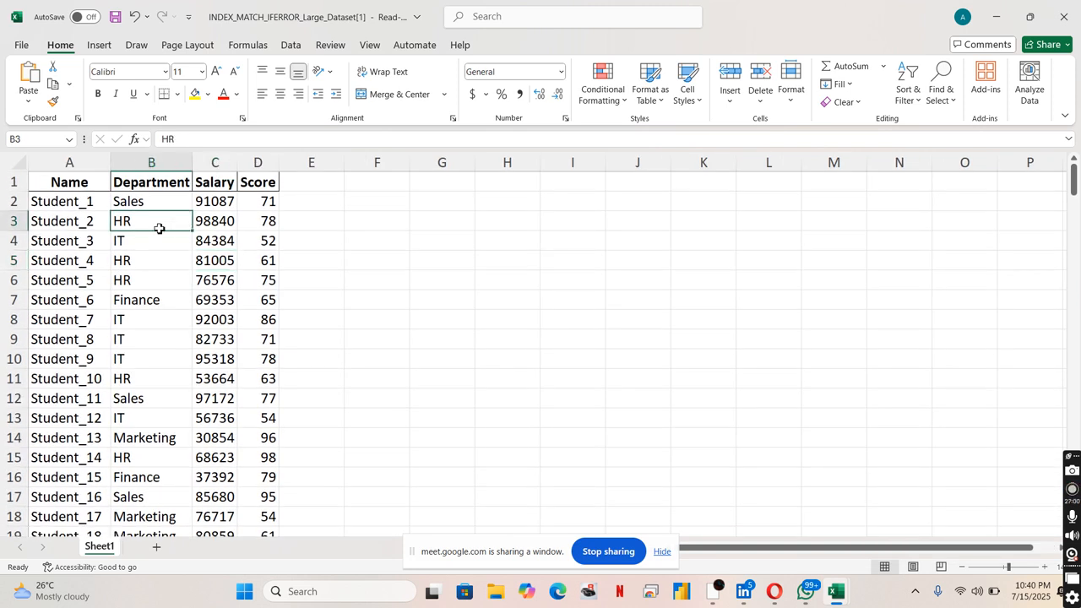
{"action": "left_click", "coordinate": [15, 161]}
{"action": "left_click_drag", "start_coordinate": [111, 166], "coordinate": [141, 163]}
{"action": "left_click", "coordinate": [177, 256]}
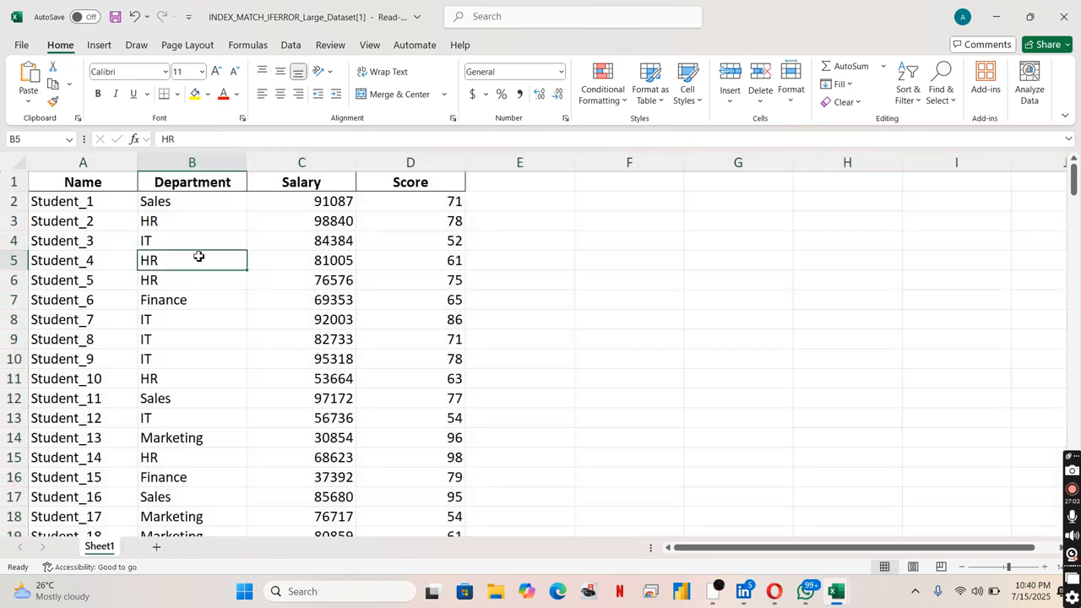
{"action": "left_click", "coordinate": [295, 267]}
{"action": "left_click", "coordinate": [370, 217]}
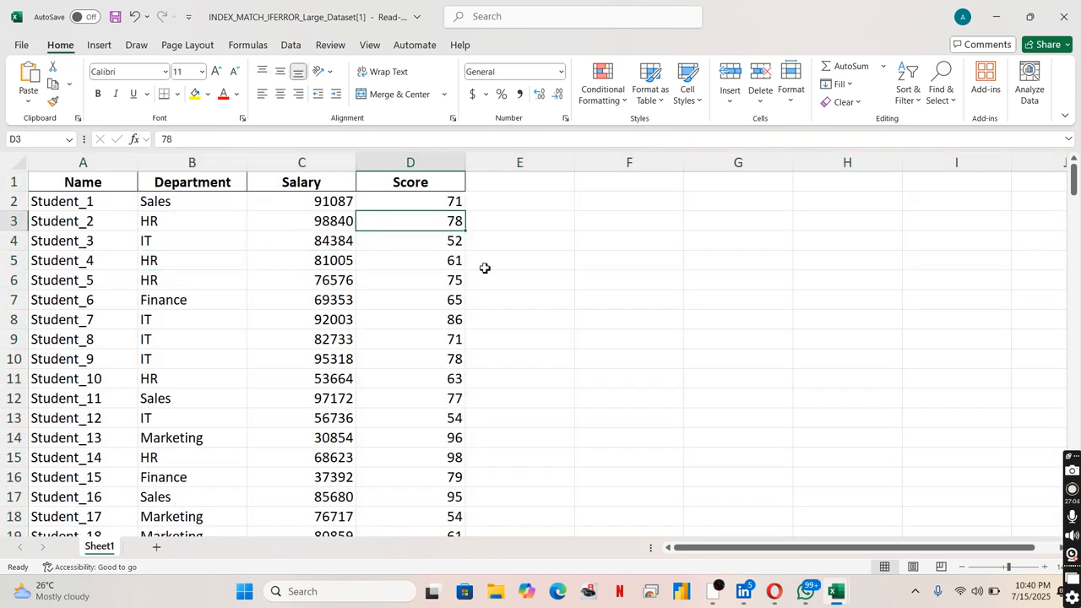
{"action": "left_click", "coordinate": [589, 304]}
{"action": "left_click", "coordinate": [514, 208]}
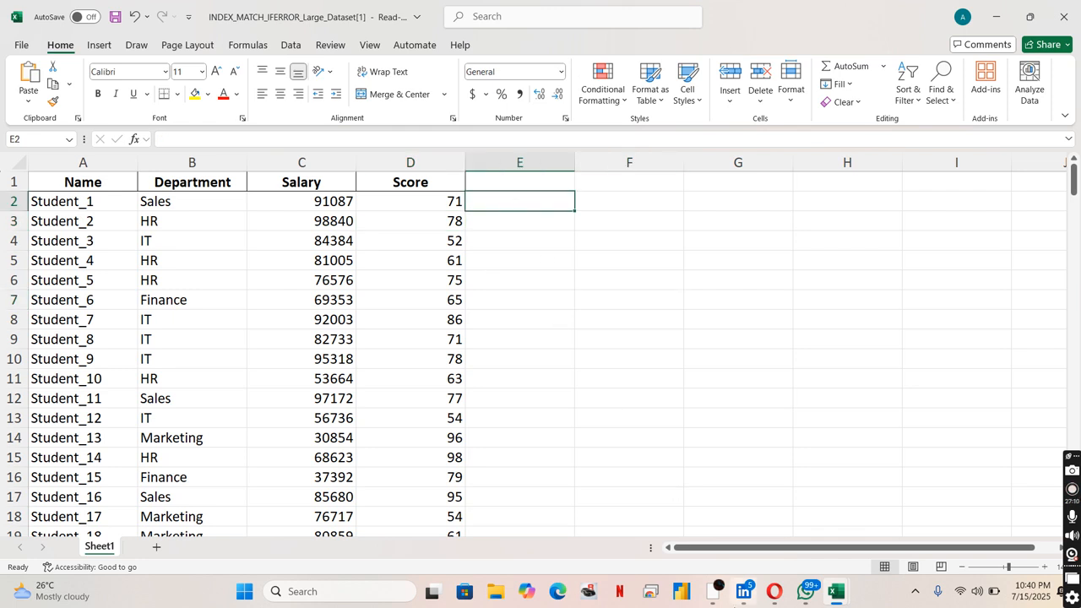
Switch to the Google Meet call, stop the current presentation and try to present the INDEX_MATCH_IFERROR workbook window again
{"action": "left_click", "coordinate": [716, 593]}
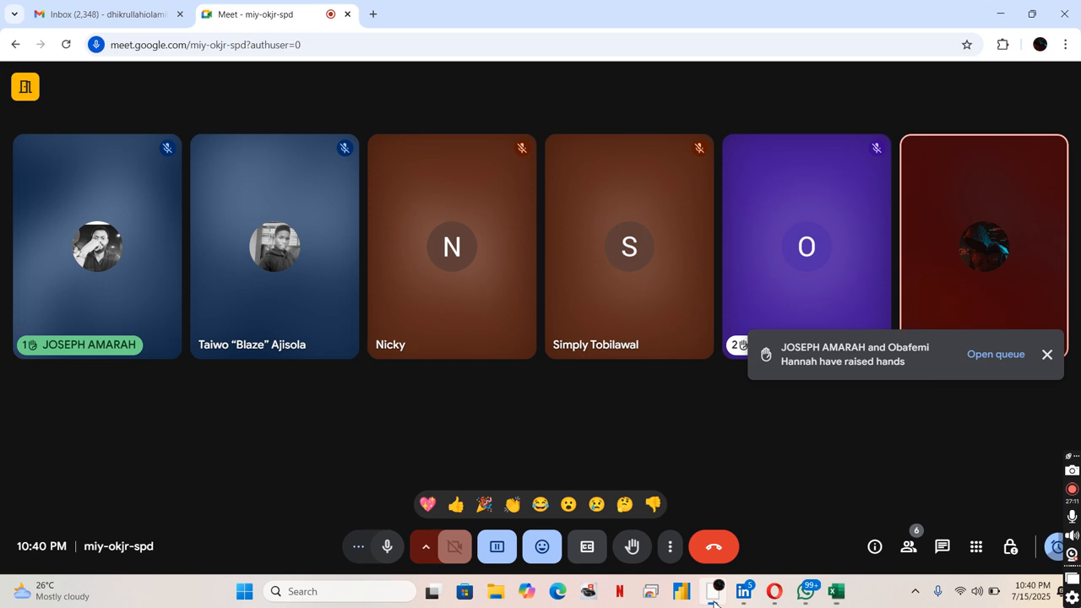
{"action": "left_click", "coordinate": [497, 549]}
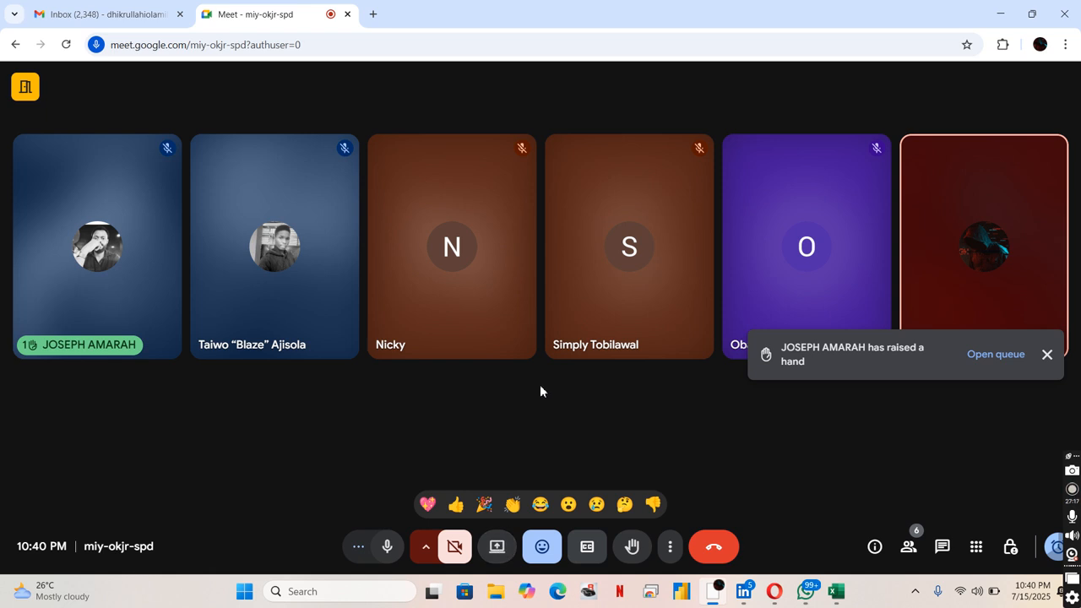
{"action": "left_click", "coordinate": [497, 546]}
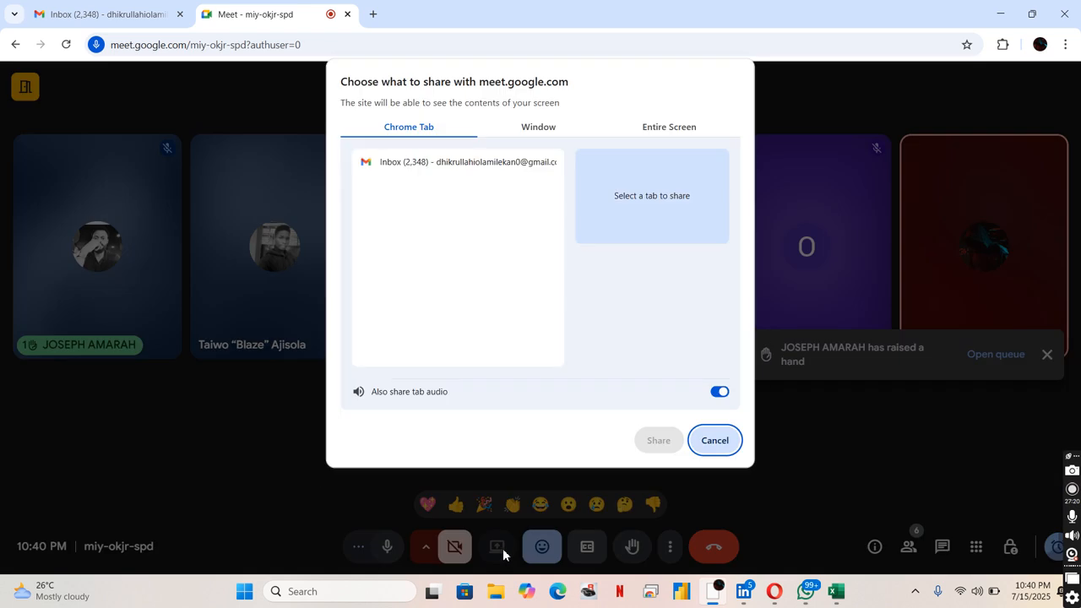
{"action": "left_click", "coordinate": [543, 133]}
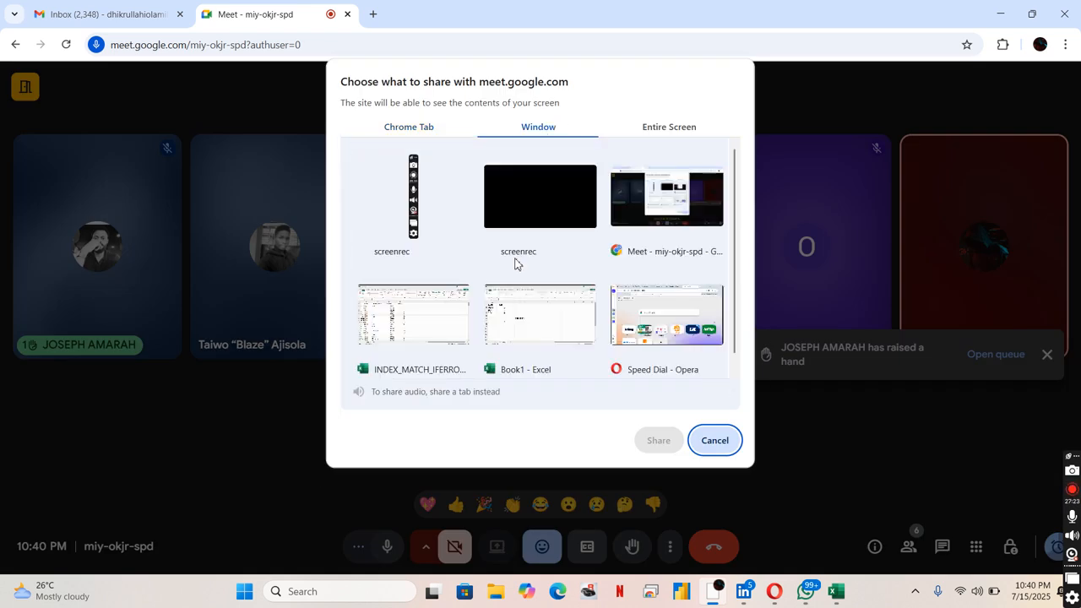
{"action": "left_click", "coordinate": [407, 308]}
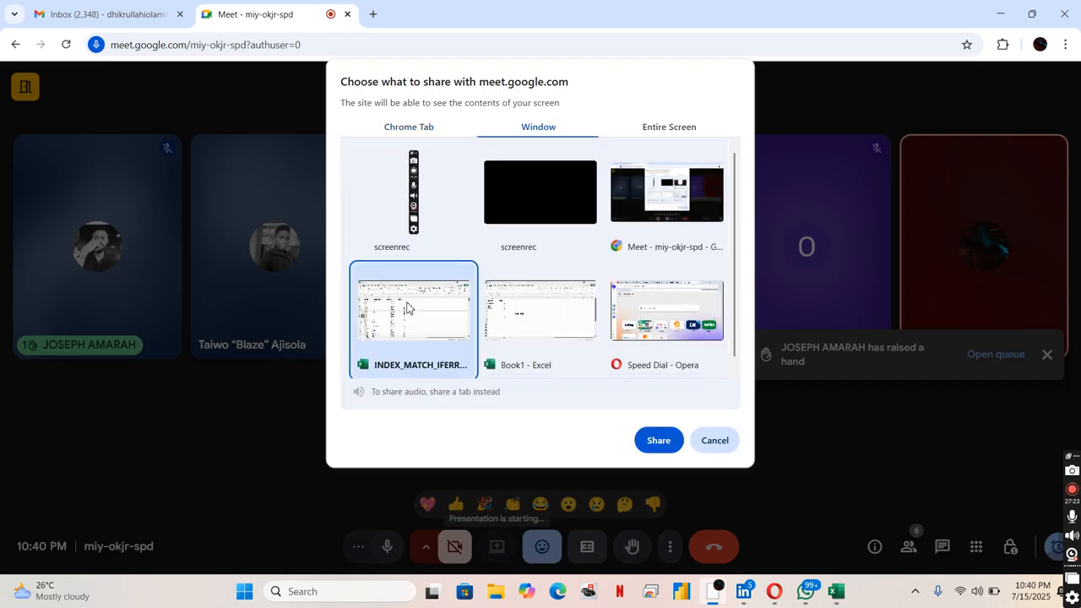
{"action": "left_click", "coordinate": [655, 442]}
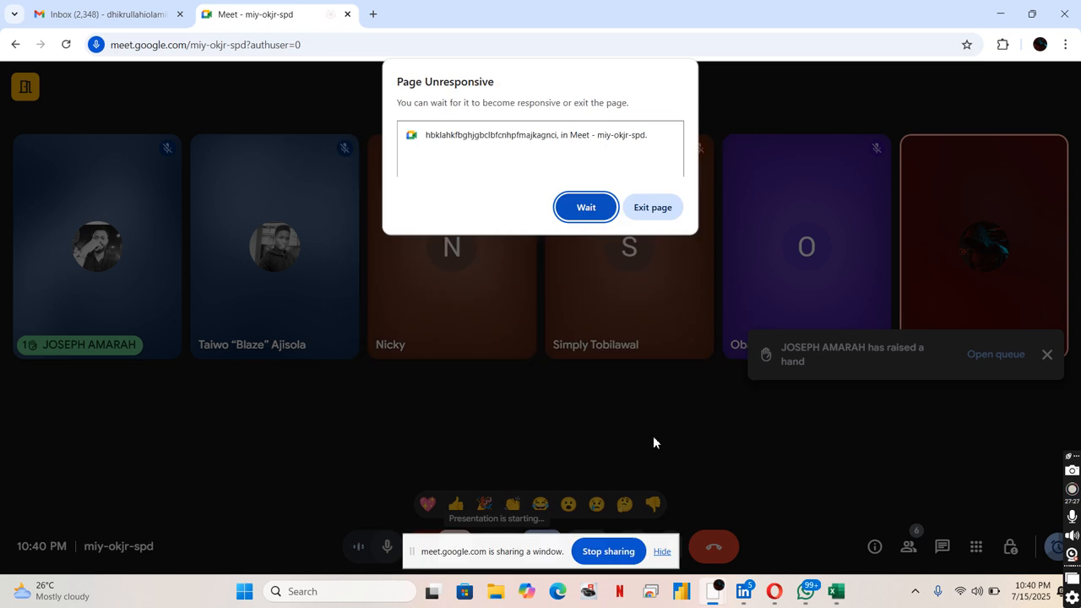
{"action": "left_click", "coordinate": [599, 208]}
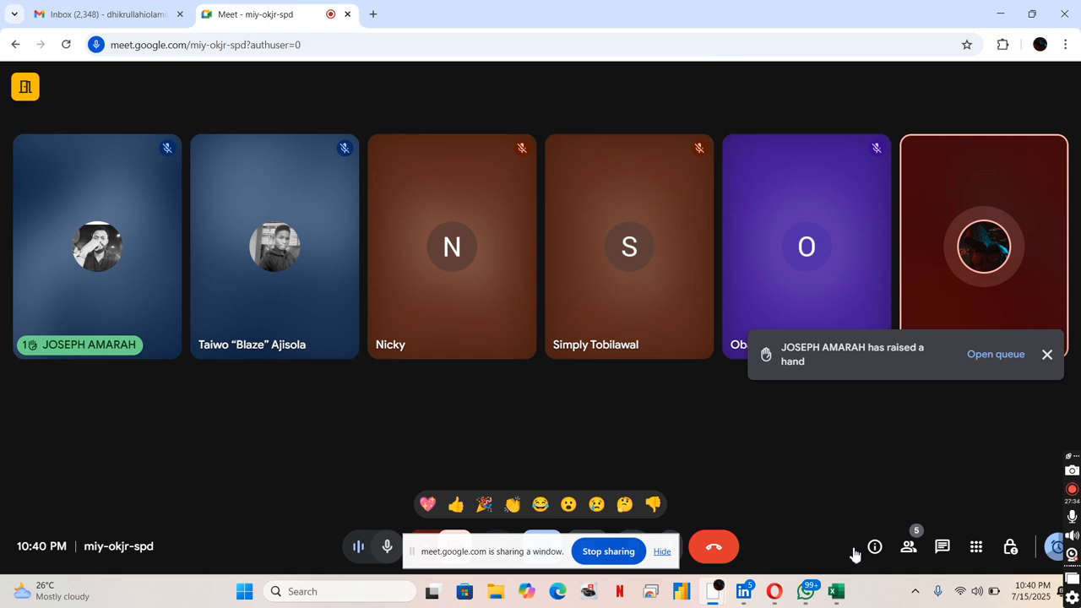
Switch to the INDEX_MATCH_IFERROR dataset workbook in Excel
{"action": "mouse_move", "coordinate": [843, 597]}
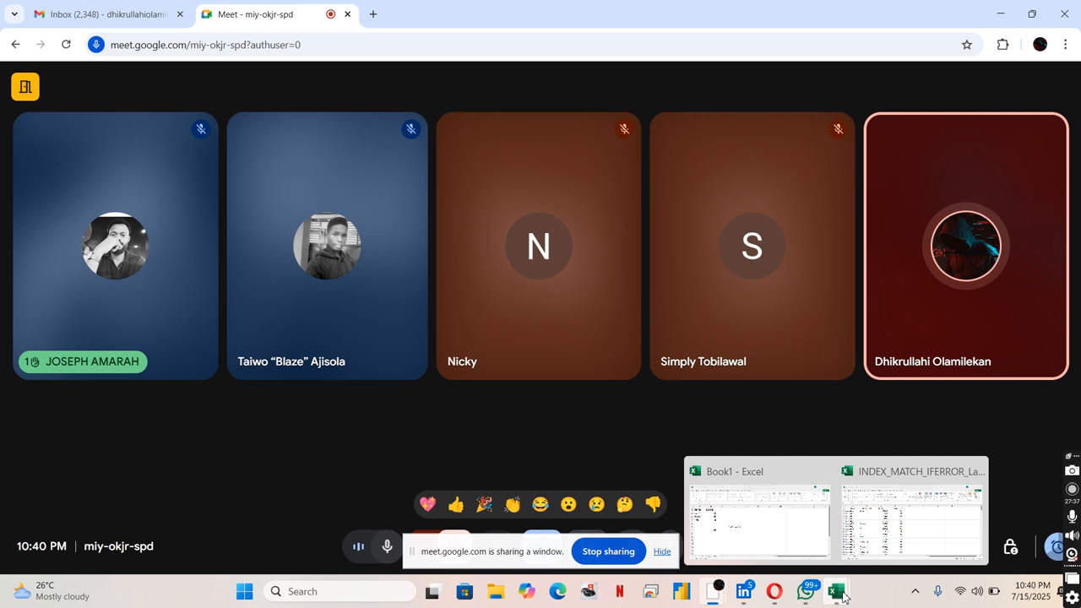
{"action": "left_click", "coordinate": [818, 532]}
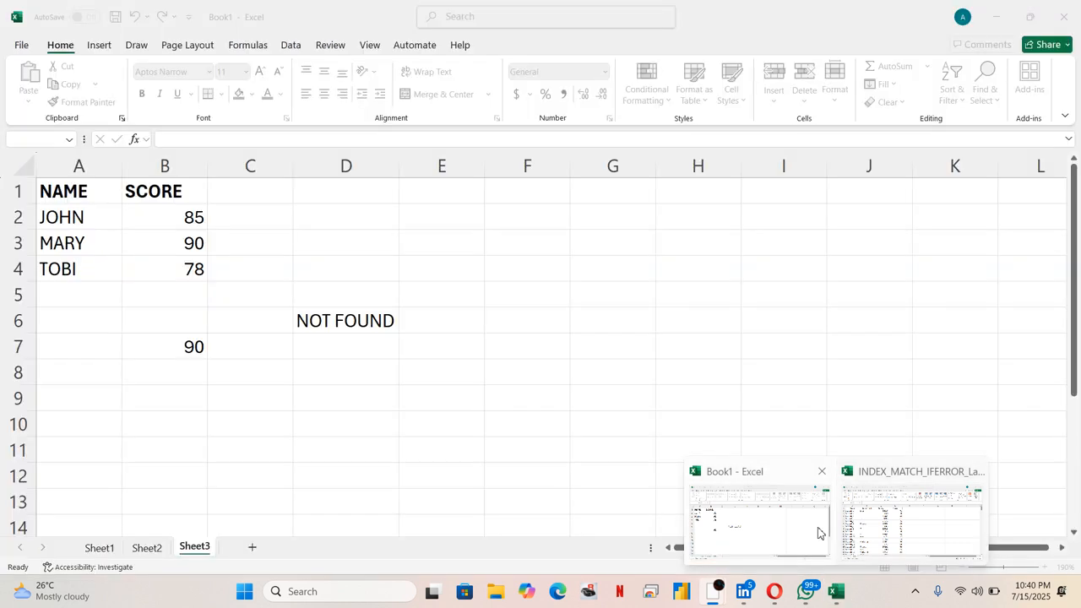
{"action": "mouse_move", "coordinate": [886, 527]}
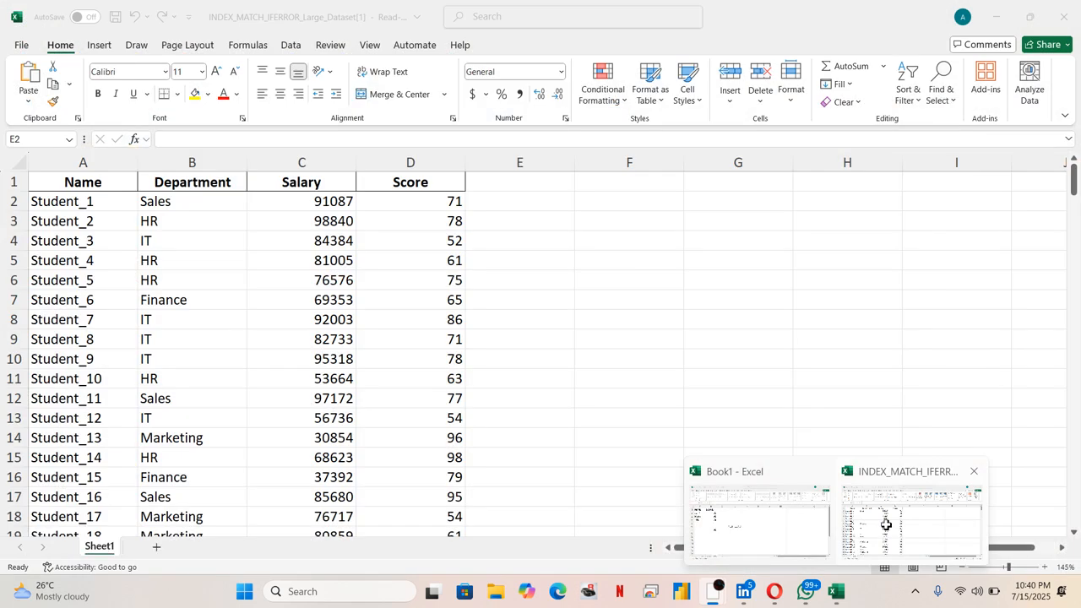
{"action": "left_click", "coordinate": [886, 525]}
{"action": "left_click", "coordinate": [676, 400]}
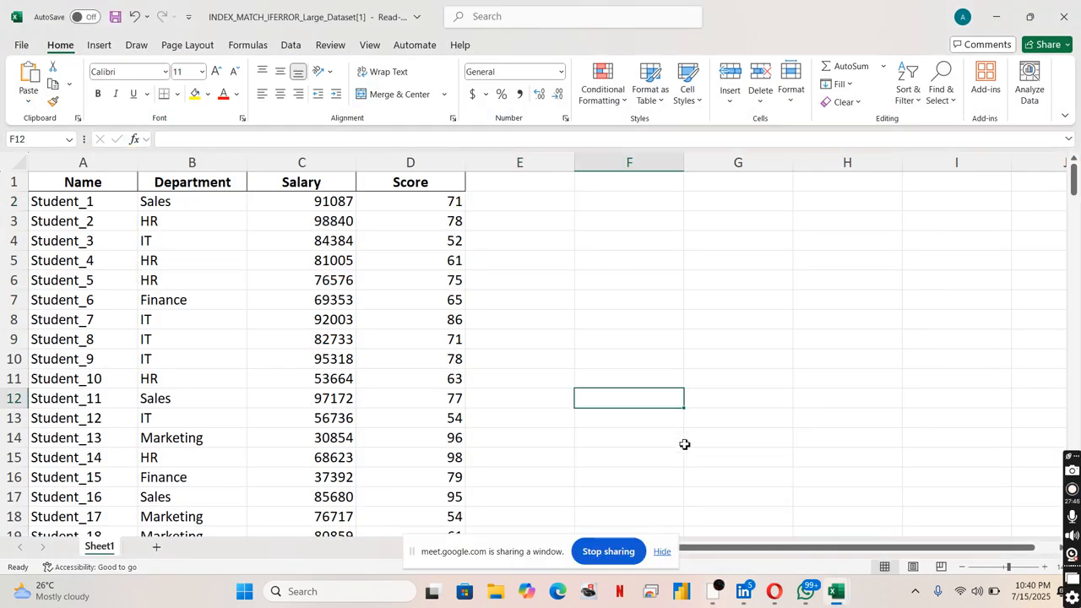
Return to the Google Meet call in Chrome and stop sharing the workbook window
{"action": "mouse_move", "coordinate": [718, 591]}
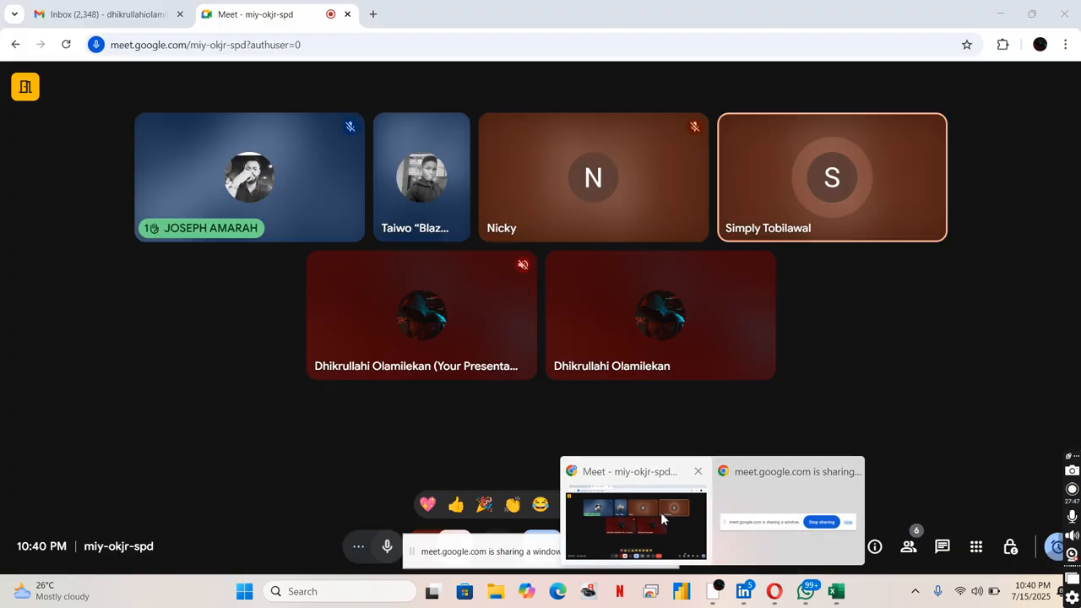
{"action": "left_click", "coordinate": [660, 512]}
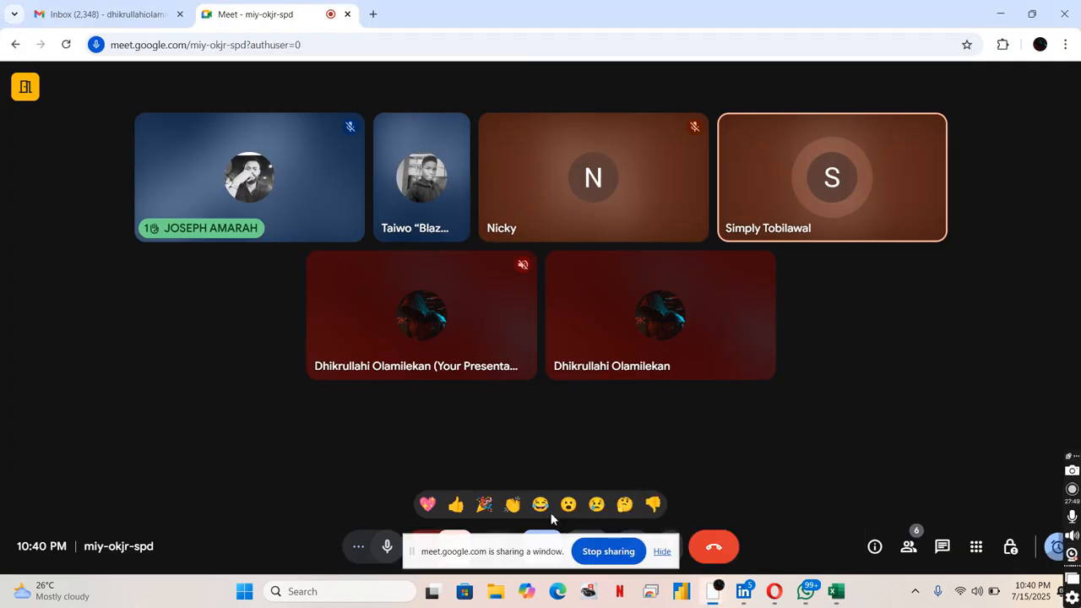
{"action": "left_click_drag", "start_coordinate": [540, 539], "coordinate": [535, 466]}
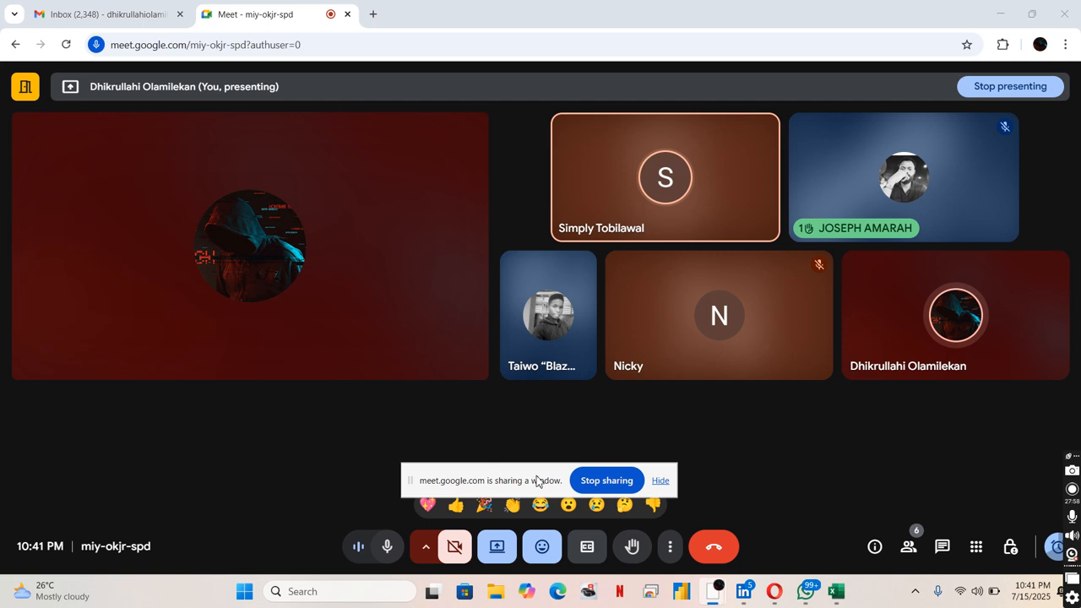
{"action": "left_click", "coordinate": [596, 479]}
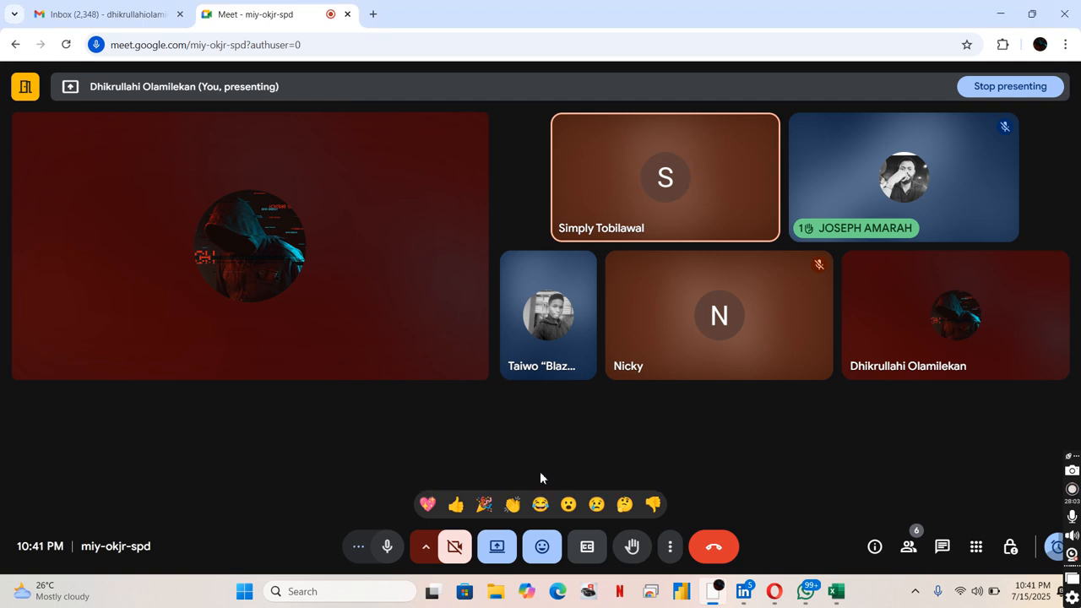
{"action": "left_click", "coordinate": [507, 547]}
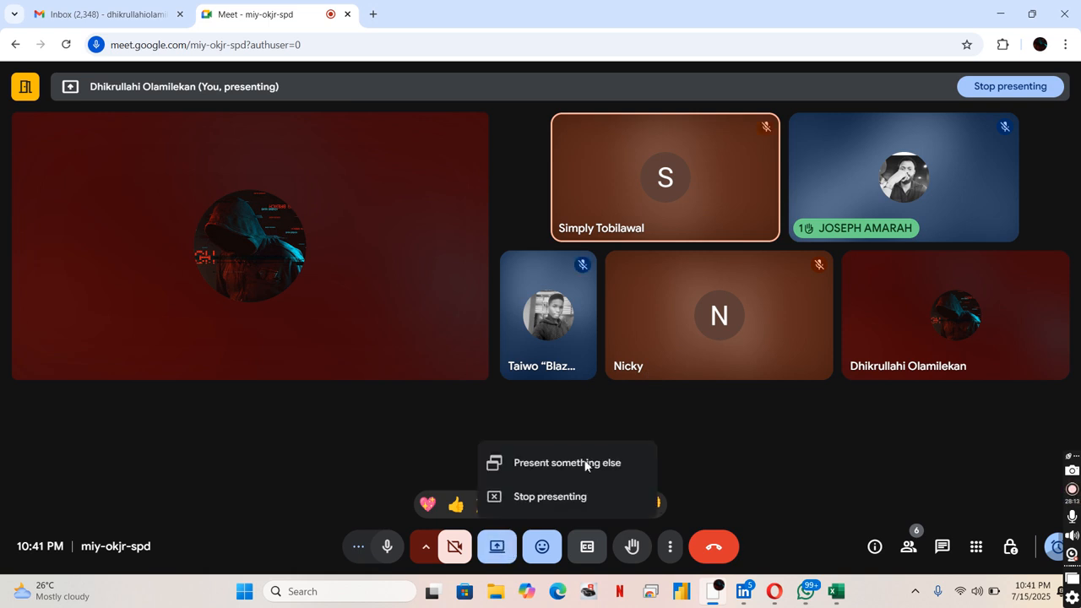
{"action": "left_click", "coordinate": [619, 426]}
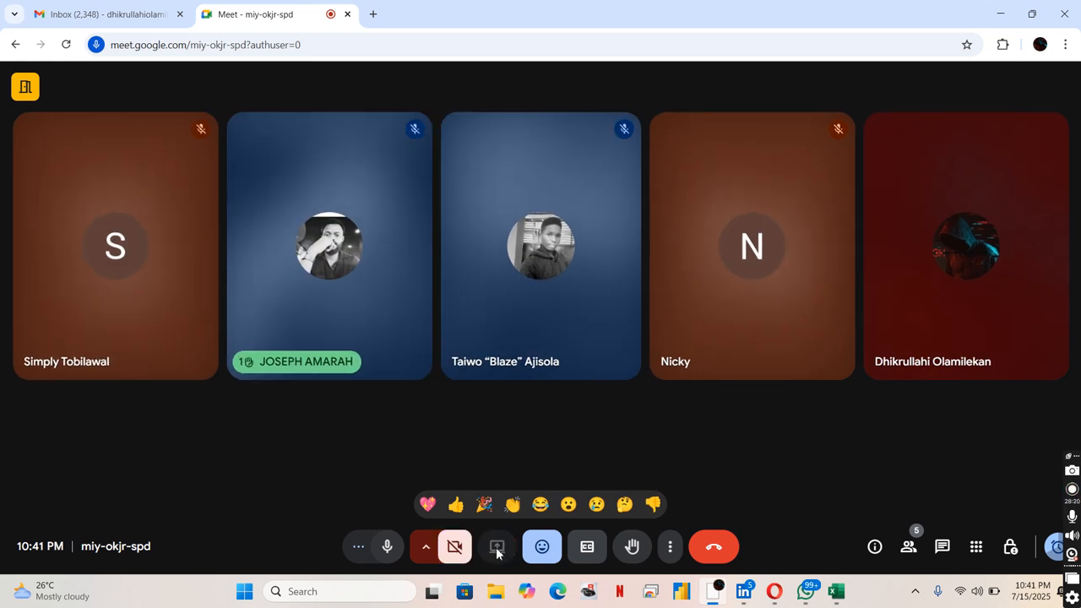
Start a new presentation in the call that shares the INDEX_MATCH_IFERROR dataset workbook window
{"action": "left_click", "coordinate": [497, 549]}
{"action": "left_click", "coordinate": [547, 130]}
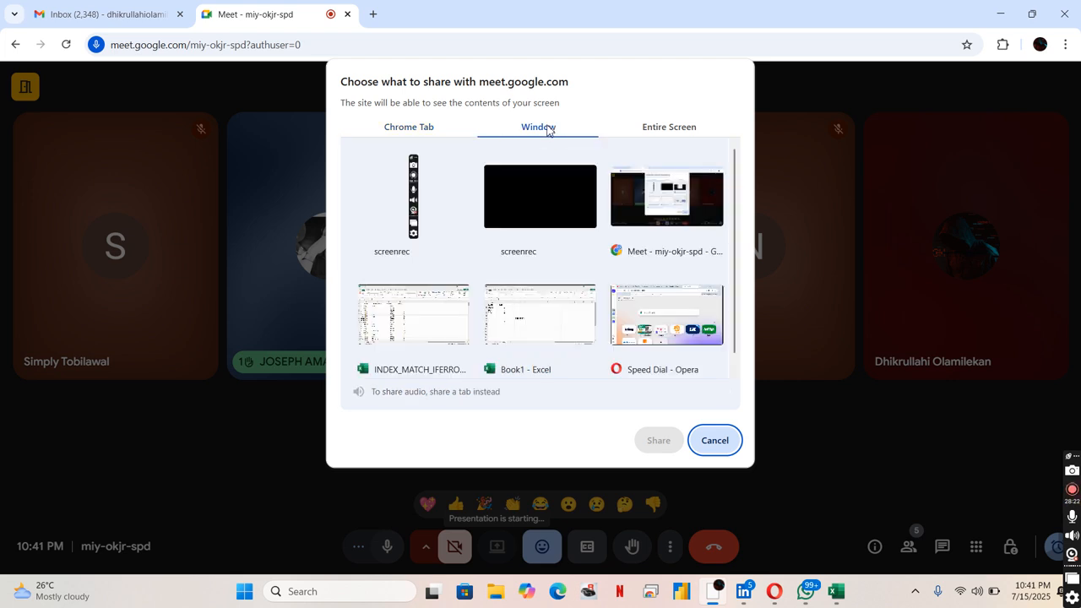
{"action": "left_click", "coordinate": [664, 131]}
{"action": "left_click", "coordinate": [587, 131]}
{"action": "left_click", "coordinate": [626, 132]}
{"action": "left_click", "coordinate": [567, 134]}
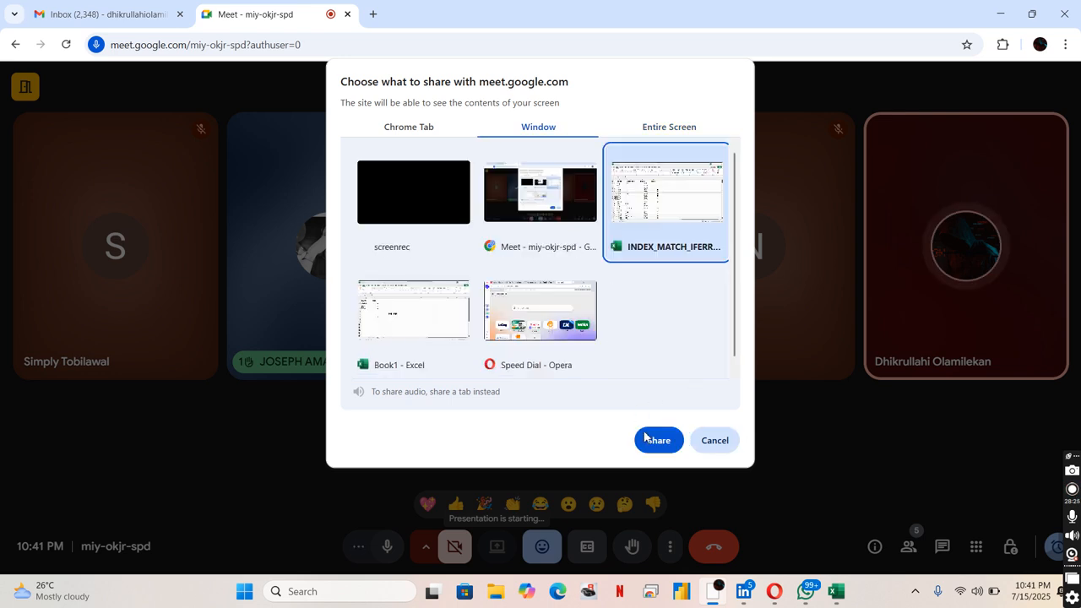
{"action": "left_click", "coordinate": [650, 440]}
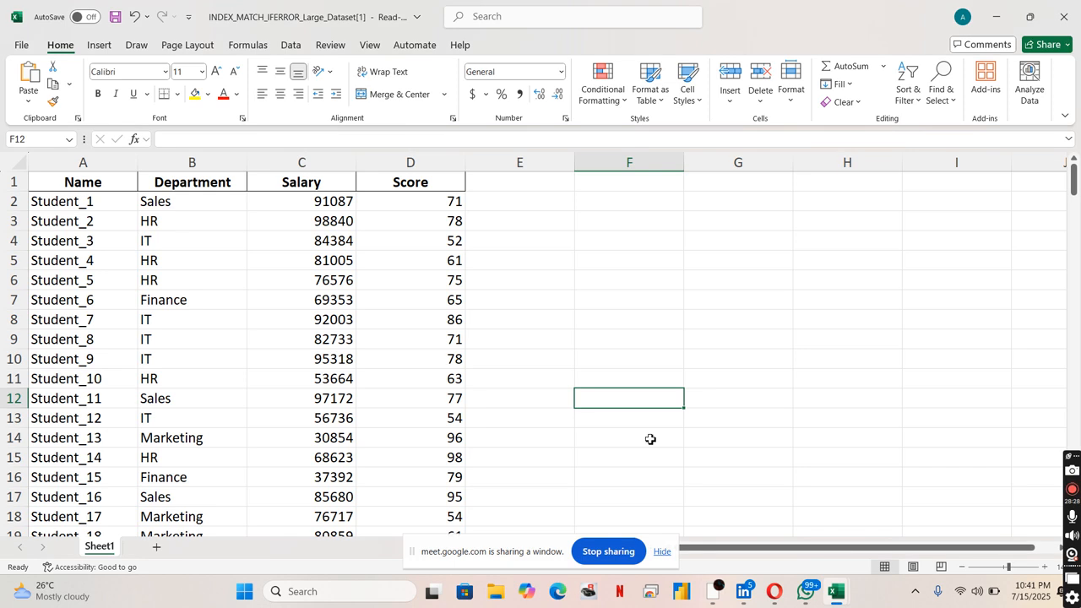
{"action": "left_click", "coordinate": [652, 439]}
Check the shared workbook's preview in the Google Meet call and minimize the browser to return to Excel
{"action": "mouse_move", "coordinate": [716, 591]}
{"action": "left_click", "coordinate": [694, 550]}
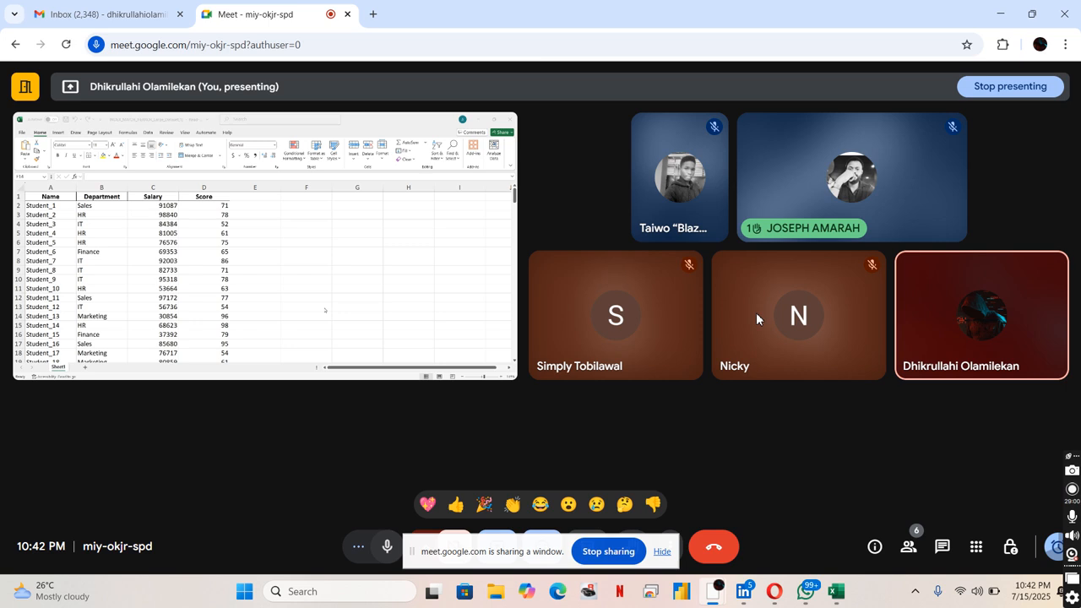
{"action": "left_click", "coordinate": [996, 13]}
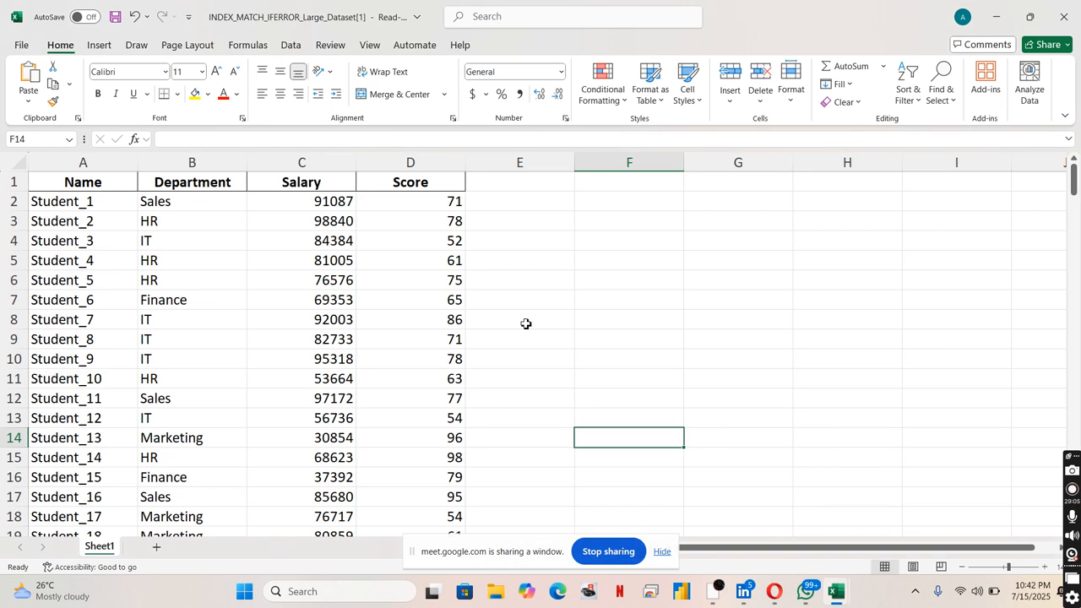
{"action": "left_click", "coordinate": [581, 325]}
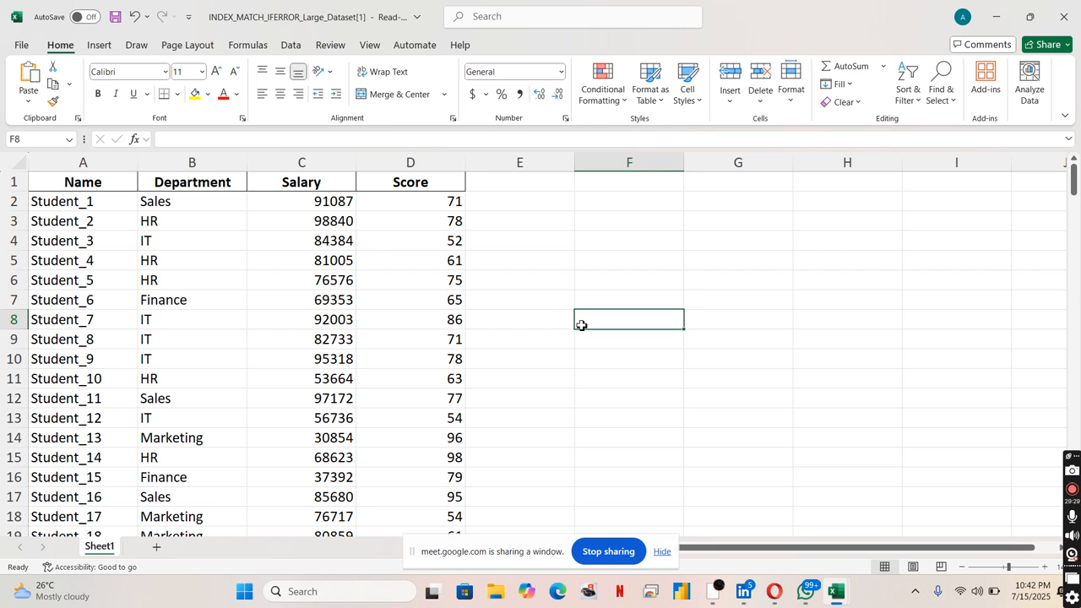
{"action": "left_click", "coordinate": [562, 298]}
{"action": "left_click", "coordinate": [533, 227]}
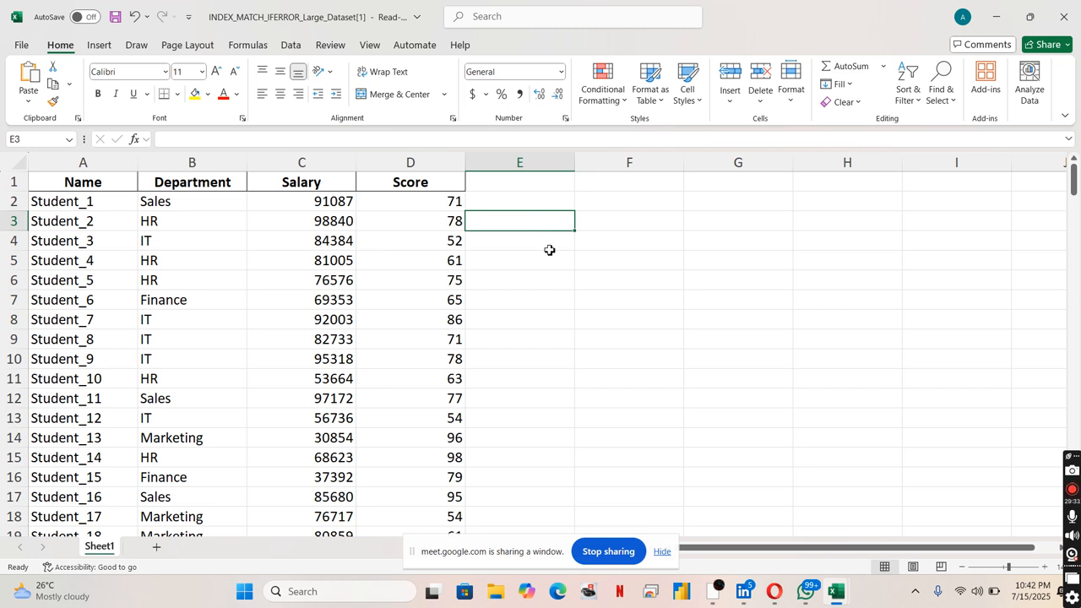
{"action": "left_click", "coordinate": [516, 242]}
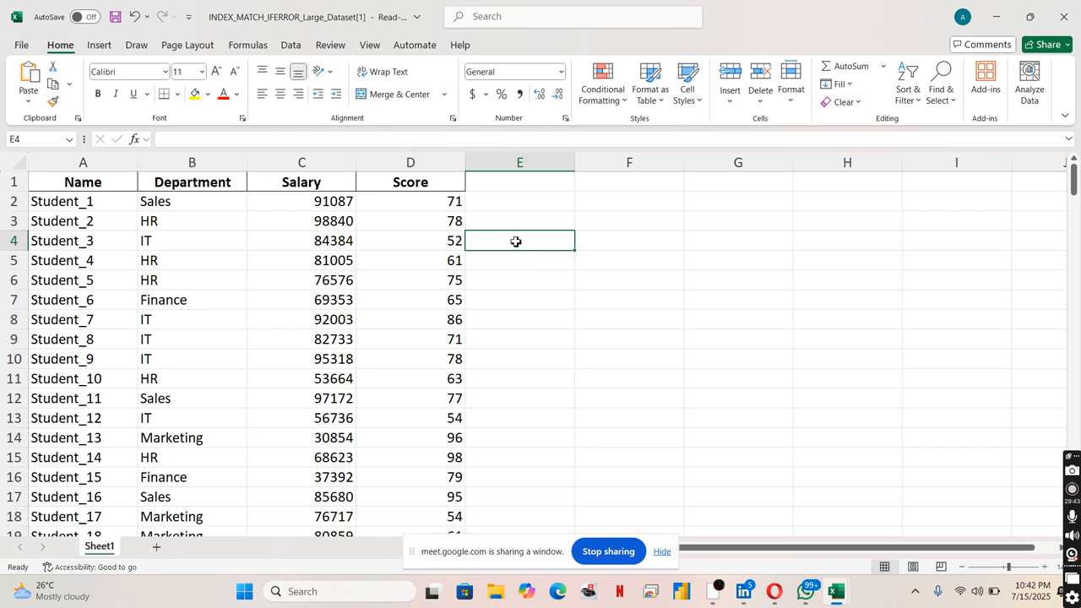
{"action": "left_click", "coordinate": [596, 285]}
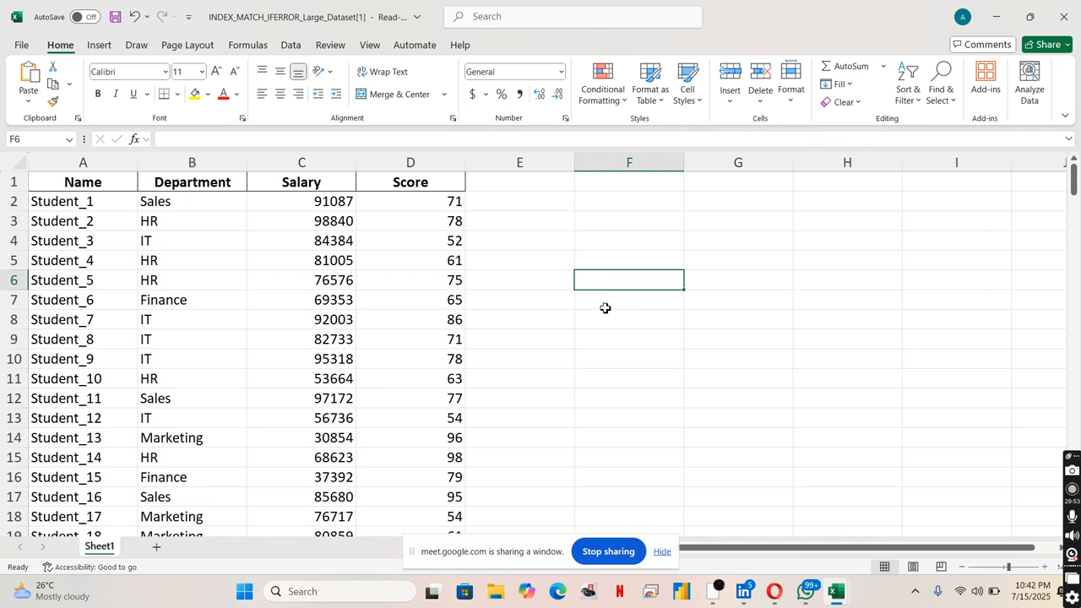
{"action": "left_click", "coordinate": [615, 244]}
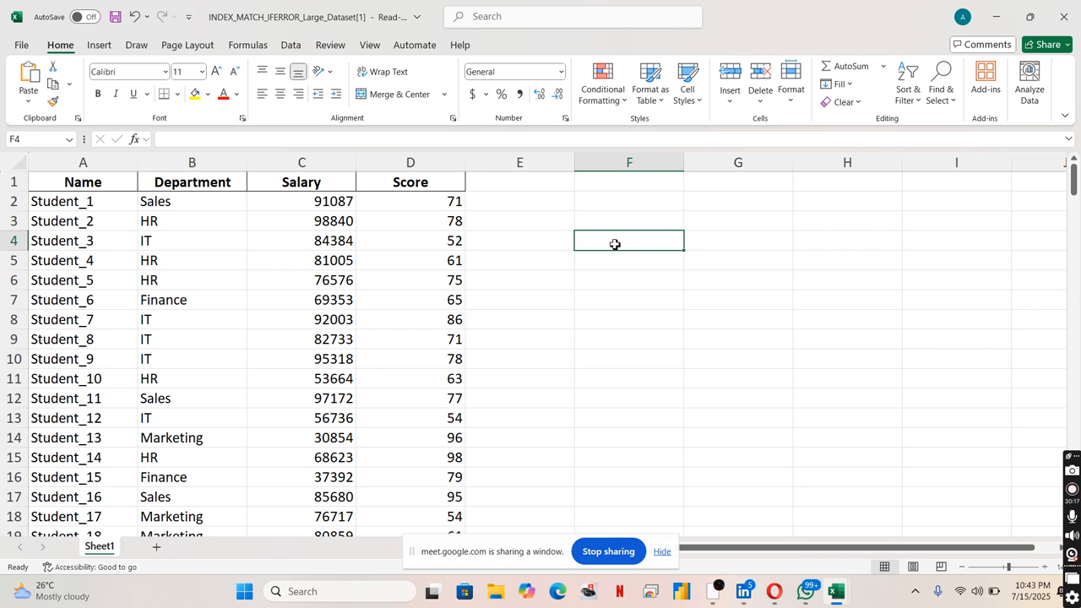
{"action": "left_click", "coordinate": [597, 323]}
{"action": "left_click", "coordinate": [520, 237]}
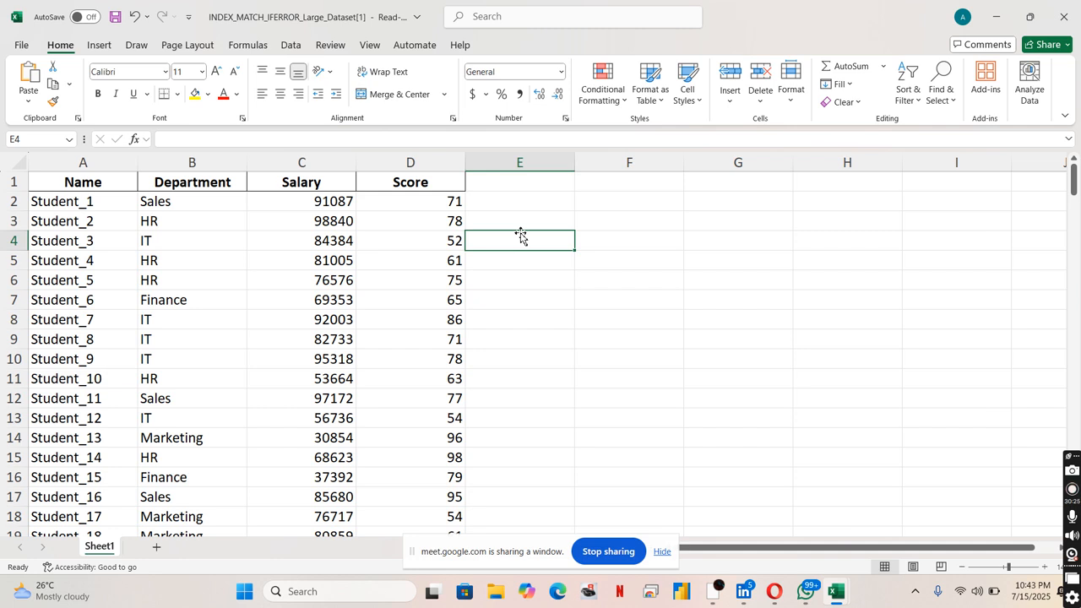
{"action": "left_click", "coordinate": [517, 223]}
{"action": "left_click", "coordinate": [519, 301]}
{"action": "left_click", "coordinate": [552, 241]}
{"action": "left_click", "coordinate": [596, 280]}
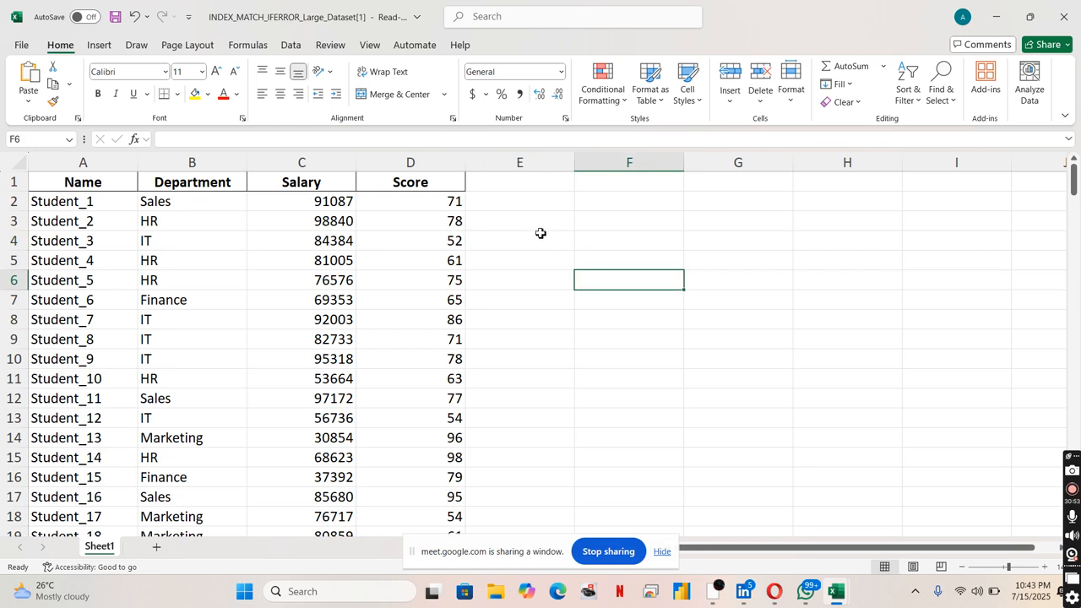
Try to enter a MATCH formula in cell F5 with Student_55 as the lookup value
{"action": "left_click", "coordinate": [588, 262]}
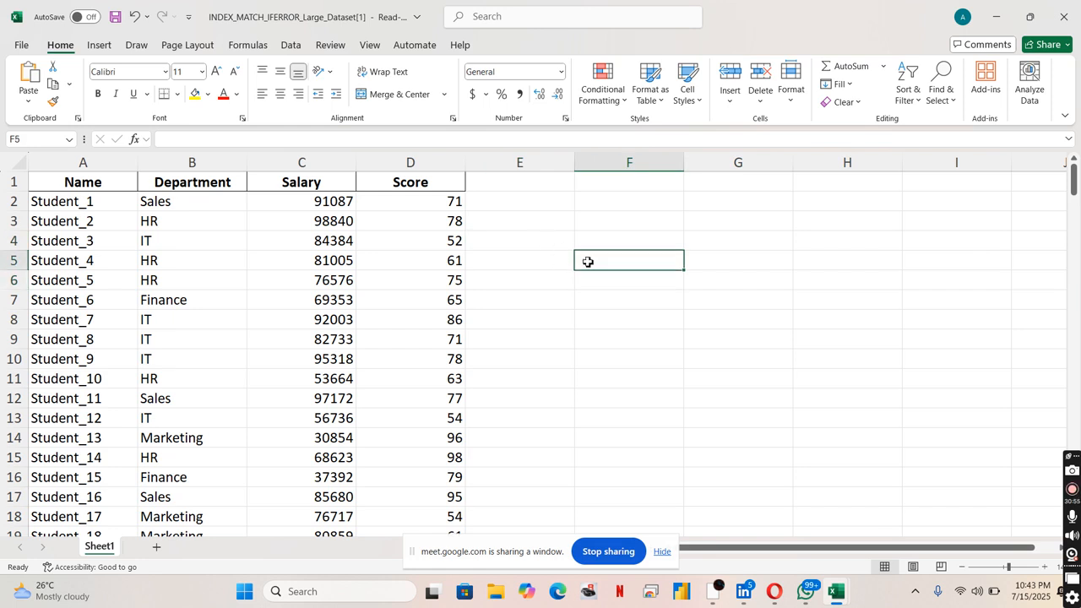
{"action": "type", "text": "=MATCH("}
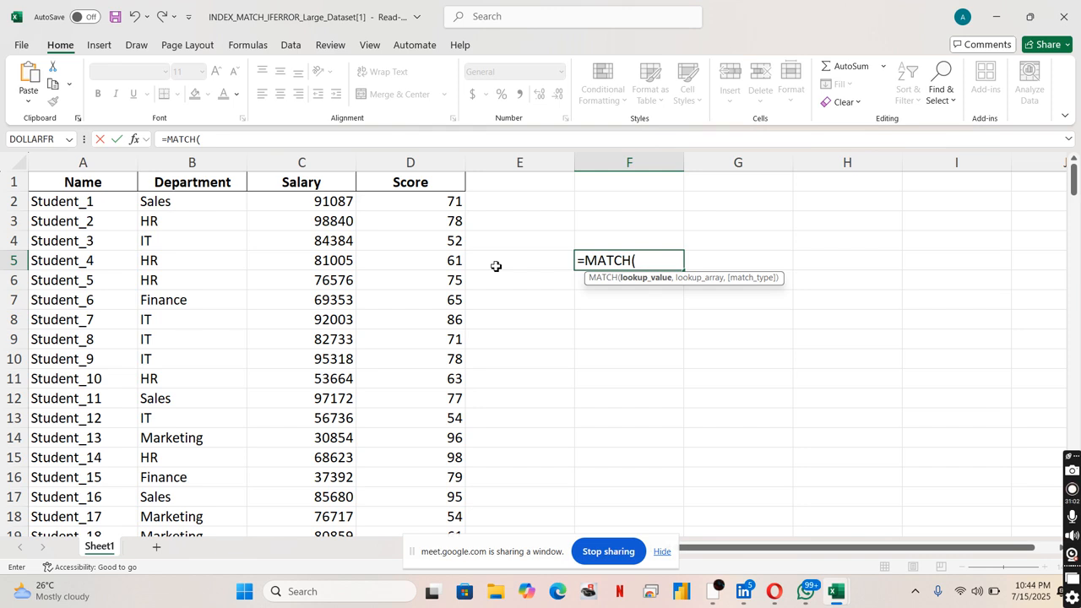
{"action": "scroll", "coordinate": [292, 350], "scroll_direction": "down", "scroll_amount": 10}
{"action": "scroll", "coordinate": [292, 351], "scroll_direction": "down", "scroll_amount": 6}
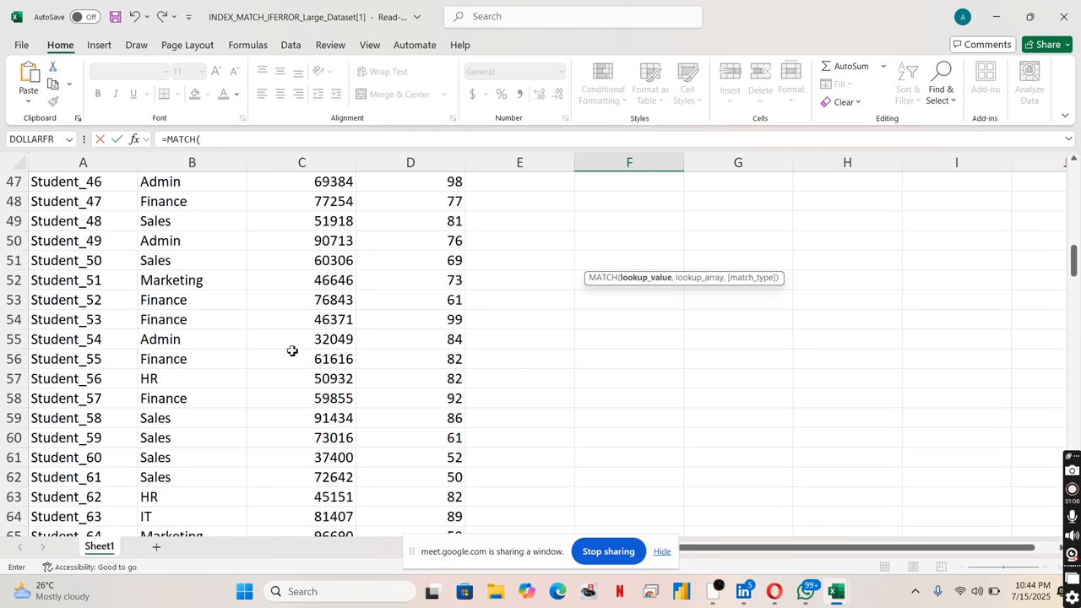
{"action": "scroll", "coordinate": [292, 351], "scroll_direction": "up", "scroll_amount": 15}
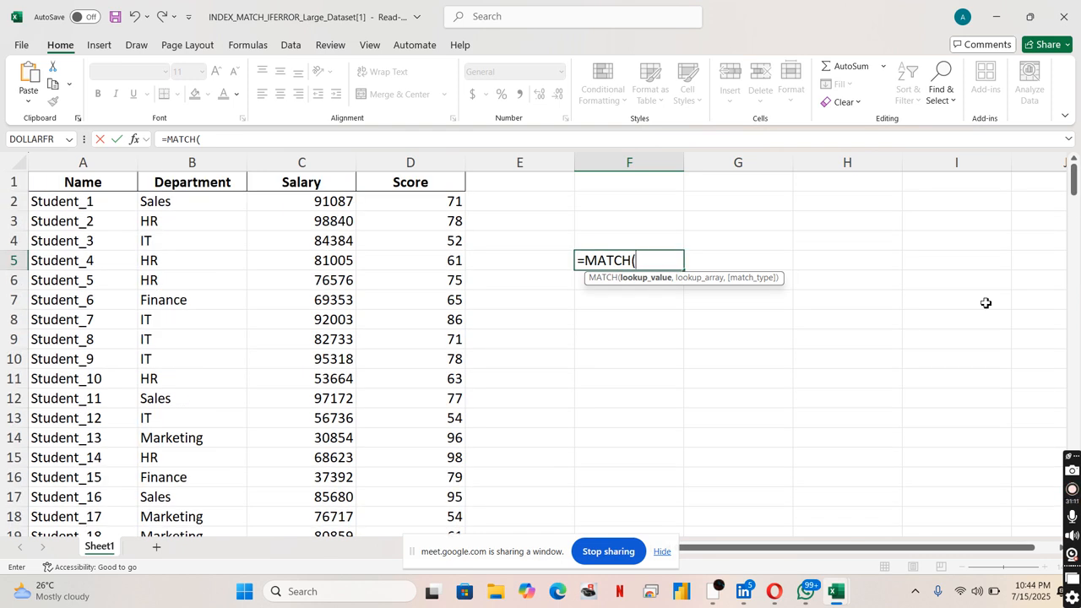
{"action": "type", "text": "Student"}
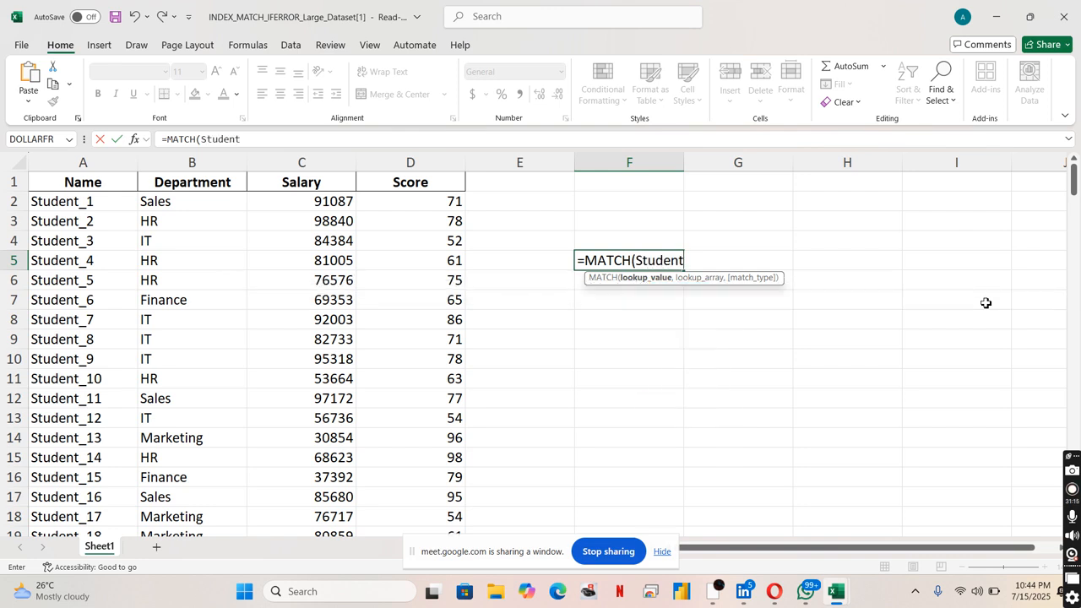
{"action": "type", "text": "_55\""}
{"action": "key", "text": "Return"}
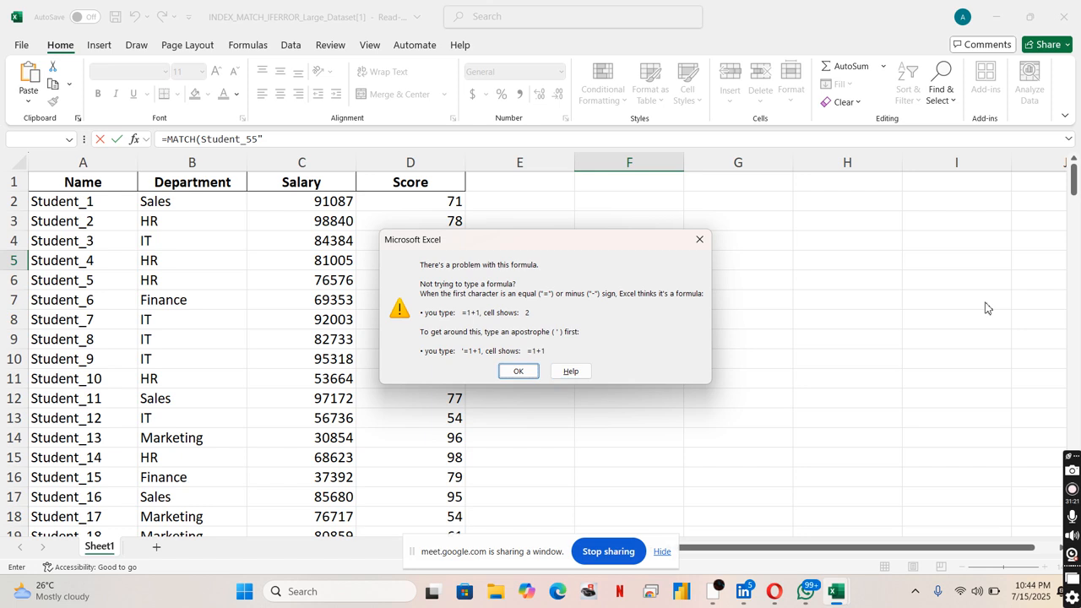
Correct the F5 formula by adding the opening quotation mark before Student_55 and a comma after the lookup value
{"action": "left_click", "coordinate": [534, 373]}
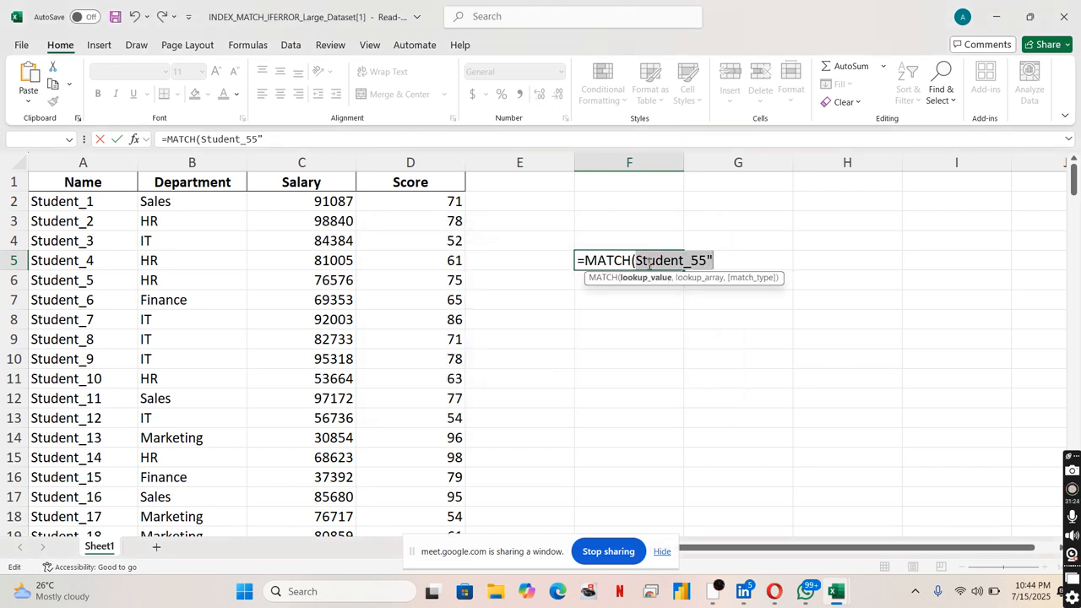
{"action": "left_click", "coordinate": [640, 264]}
{"action": "type", "text": "\""}
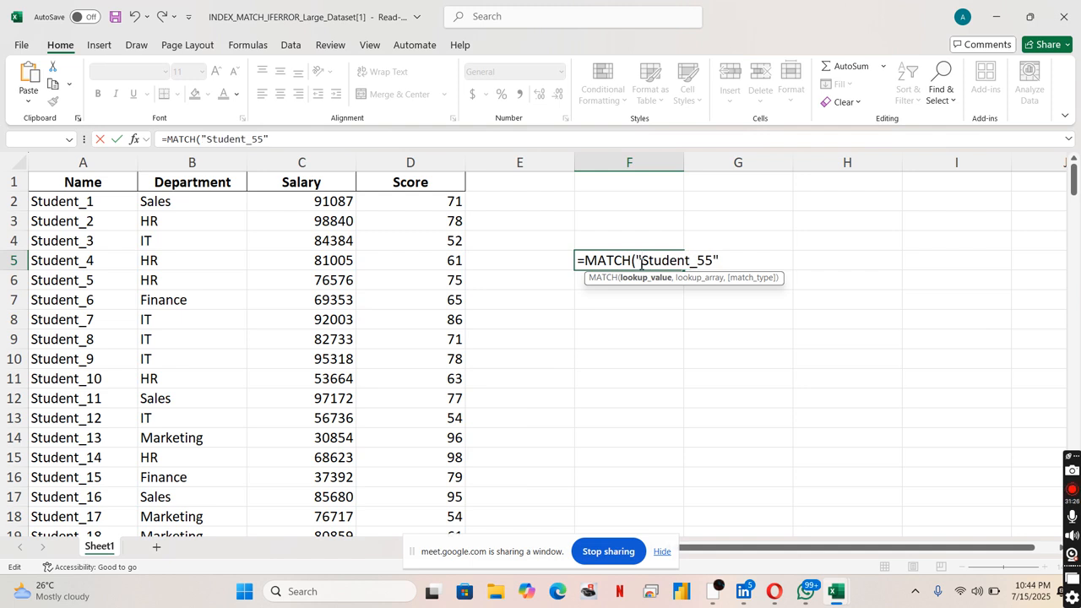
{"action": "right_click", "coordinate": [721, 258]}
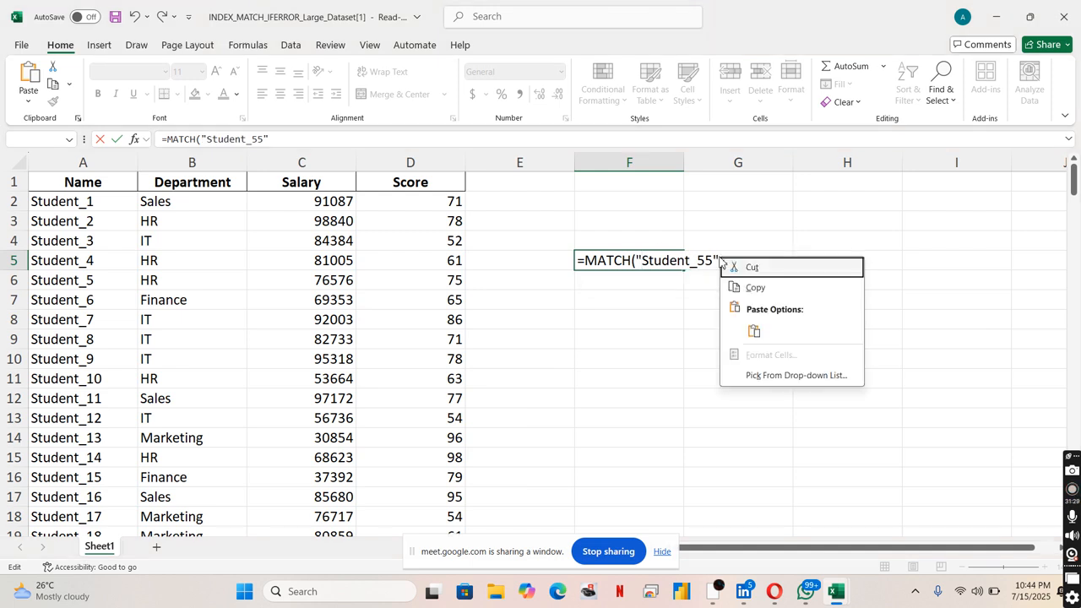
{"action": "key", "text": "Escape"}
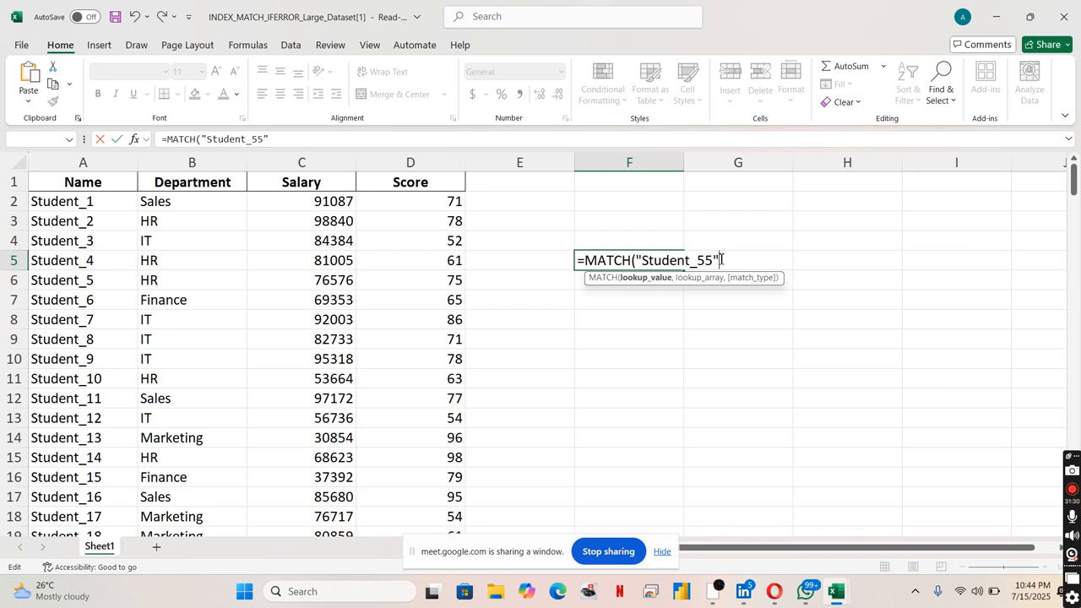
{"action": "type", "text": ","}
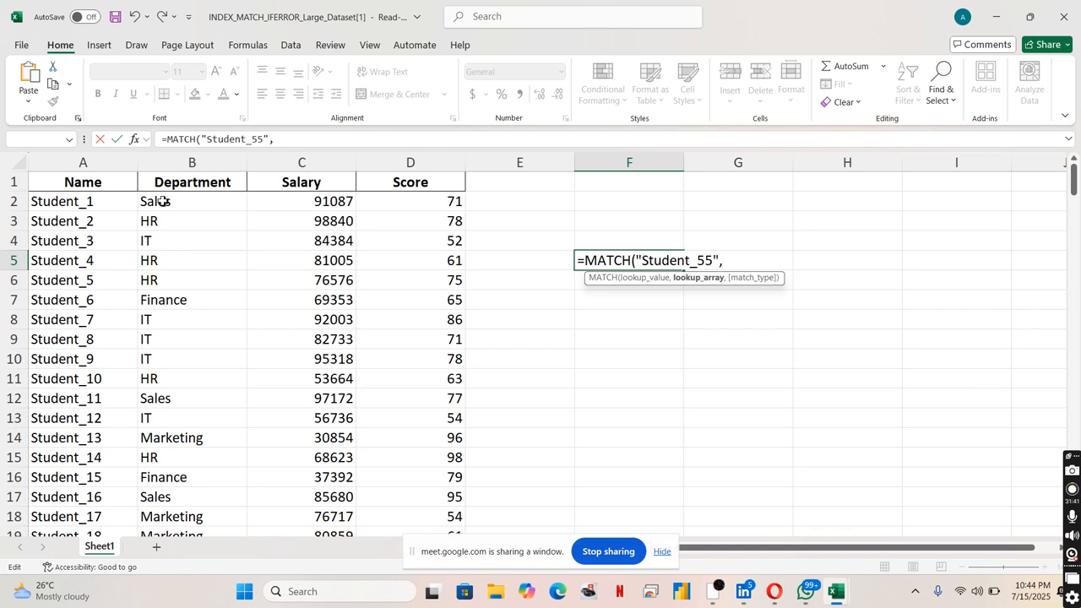
Set the lookup array to A2:A201 with exact match (0) and complete the MATCH formula in F5
{"action": "left_click", "coordinate": [103, 201]}
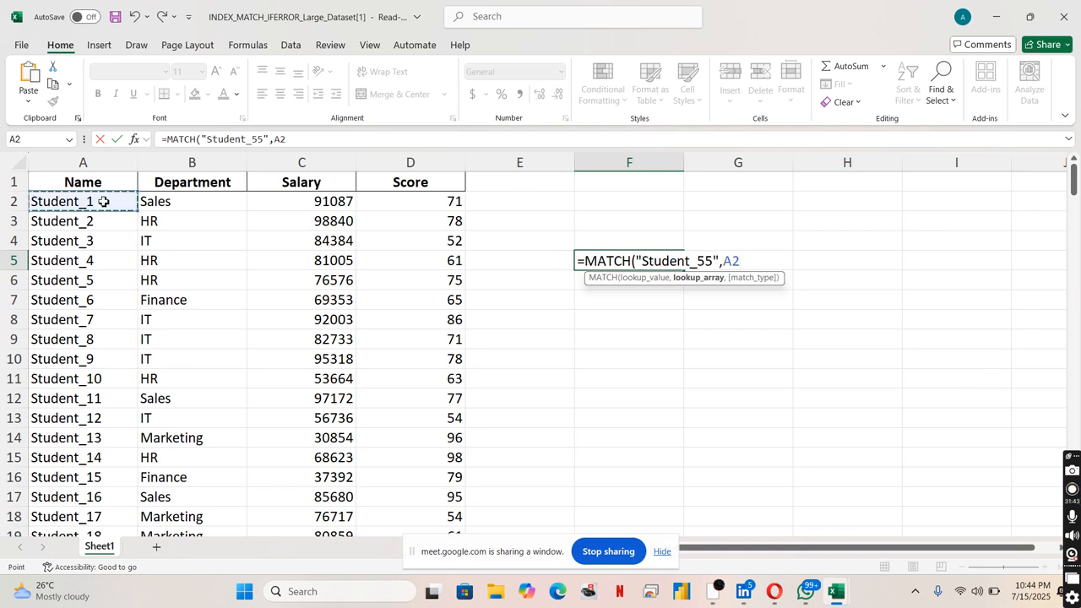
{"action": "key", "text": "ctrl+shift+Down"}
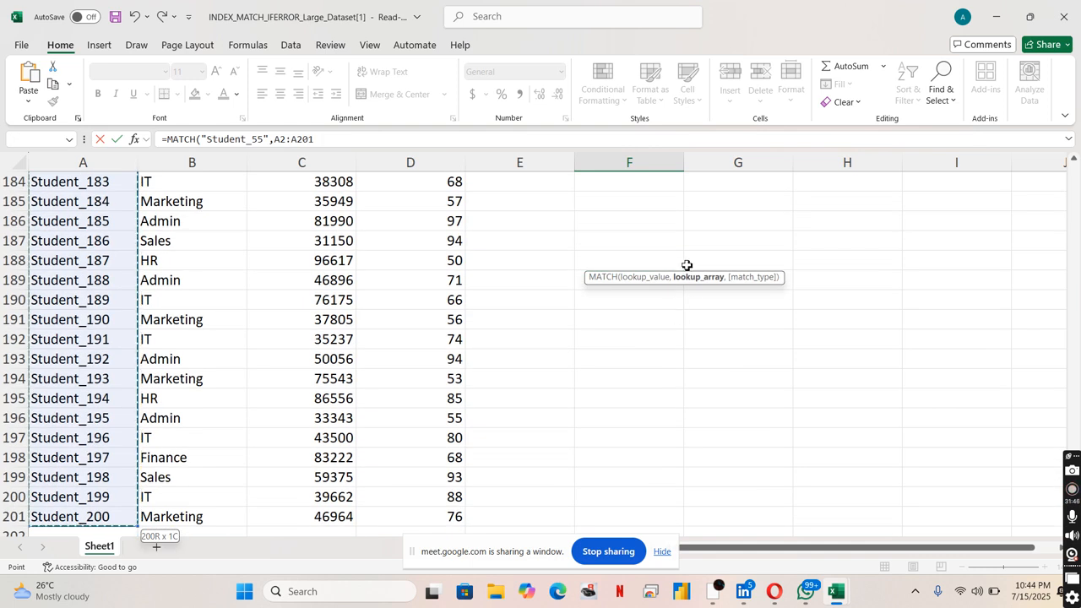
{"action": "left_click", "coordinate": [485, 142]}
{"action": "type", "text": ","}
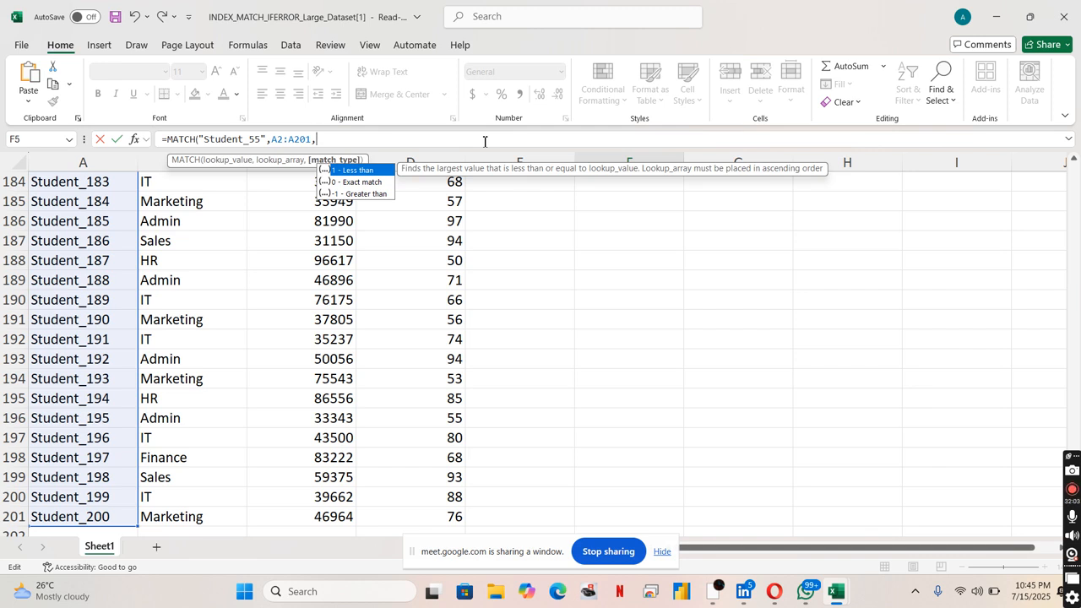
{"action": "key", "text": "Down"}
{"action": "key", "text": "Tab"}
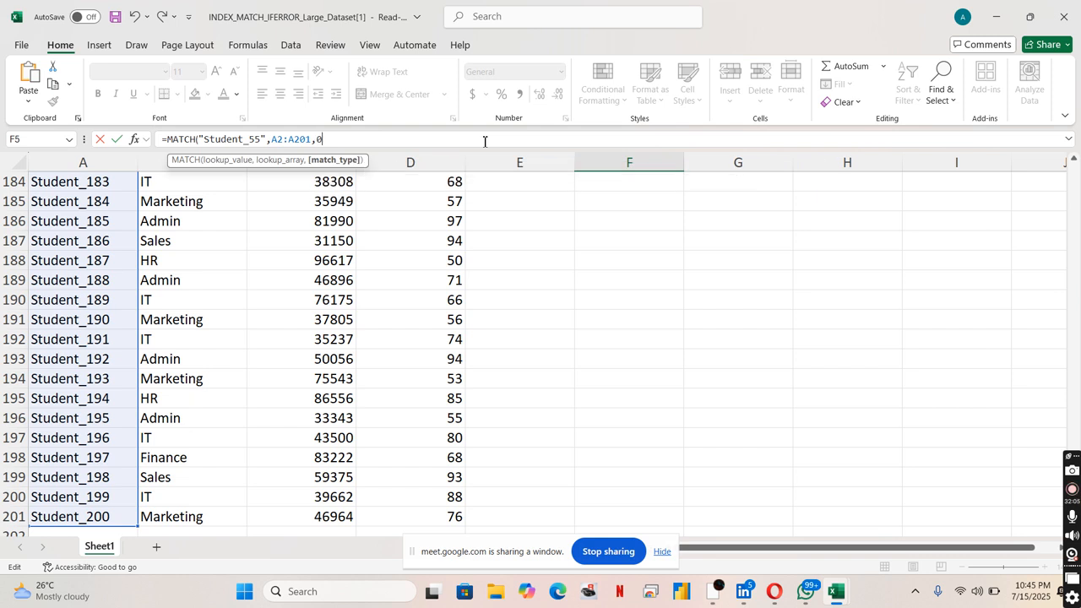
{"action": "type", "text": ")"}
{"action": "key", "text": "Return"}
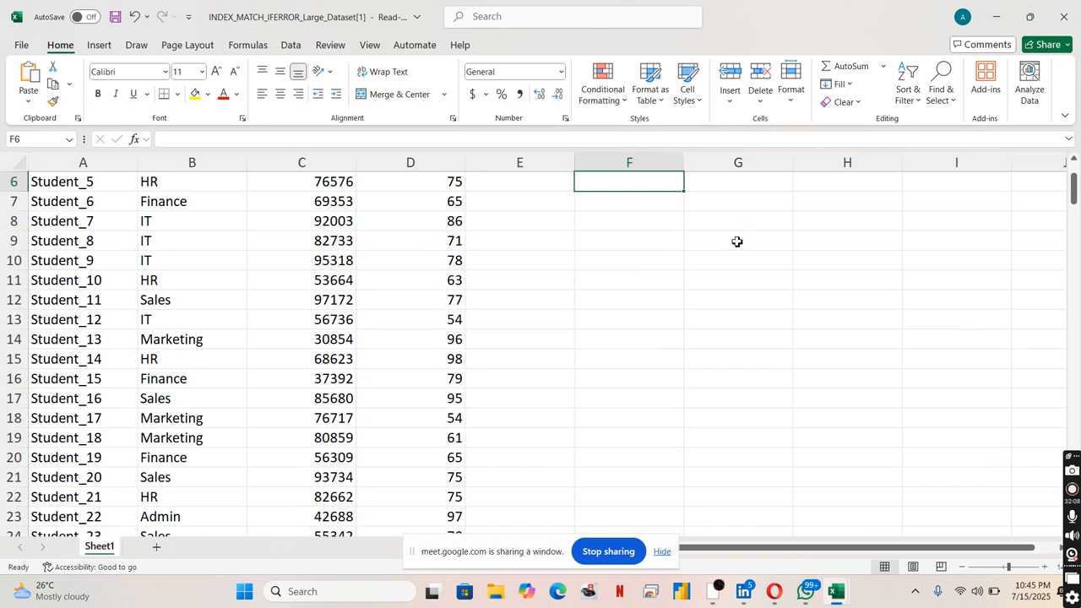
Compare the MATCH result in F5 with the sheet row of Student_55 and the start of the name list at A2
{"action": "scroll", "coordinate": [736, 242], "scroll_direction": "up", "scroll_amount": 2}
{"action": "left_click", "coordinate": [687, 240]}
{"action": "left_click", "coordinate": [663, 242]}
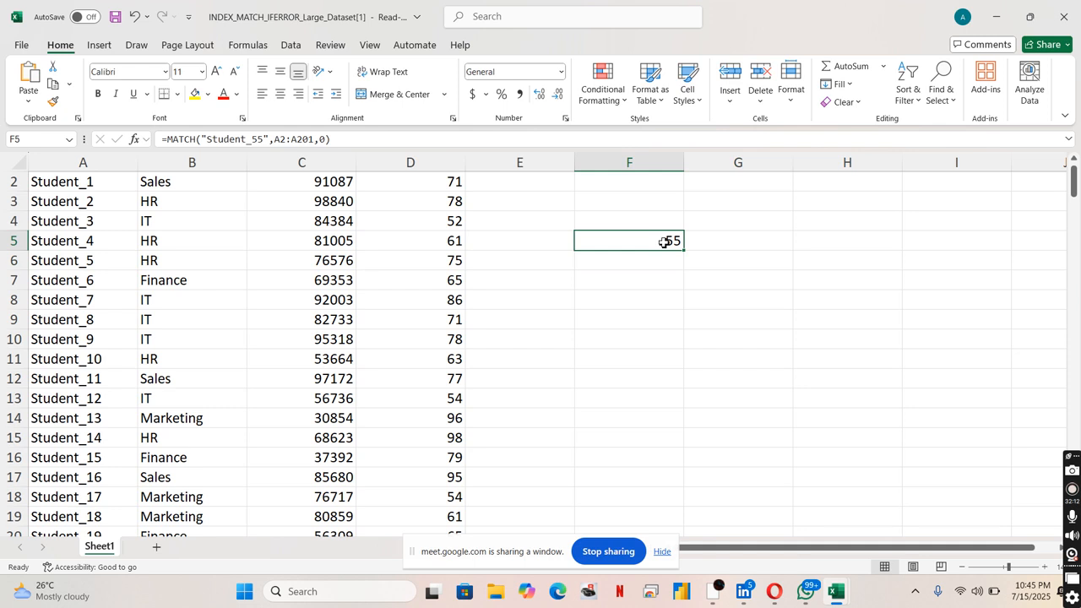
{"action": "scroll", "coordinate": [664, 242], "scroll_direction": "down", "scroll_amount": 7}
{"action": "scroll", "coordinate": [663, 243], "scroll_direction": "down", "scroll_amount": 6}
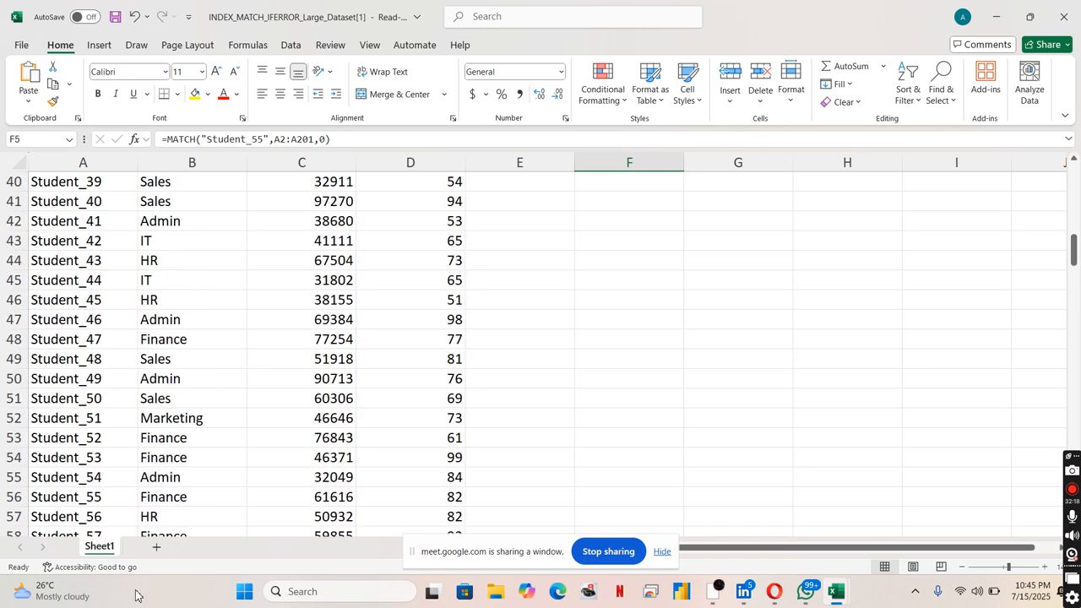
{"action": "left_click", "coordinate": [42, 499]}
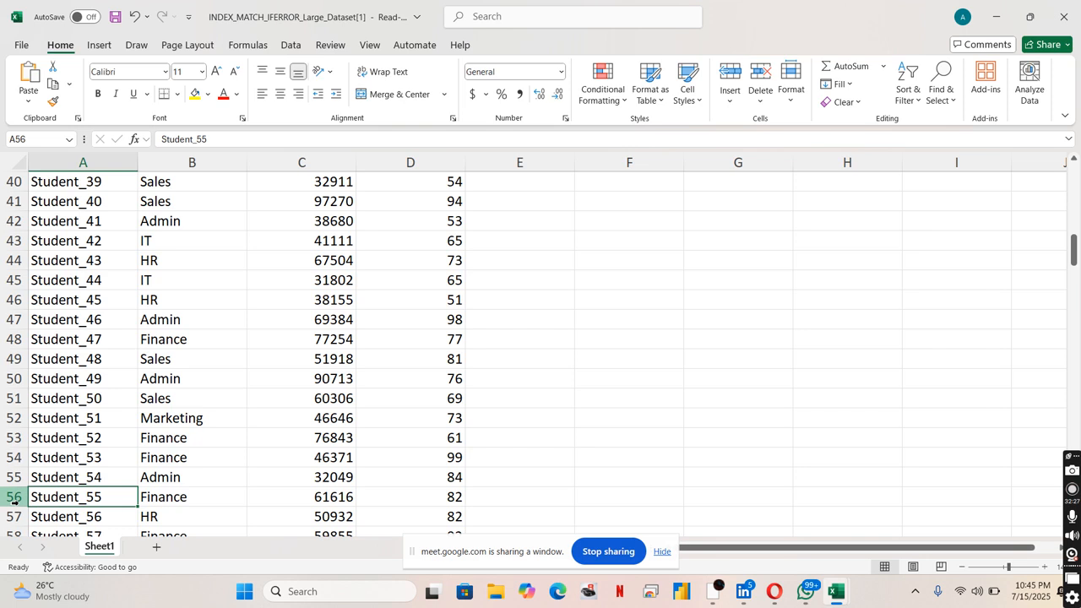
{"action": "scroll", "coordinate": [271, 358], "scroll_direction": "up", "scroll_amount": 13}
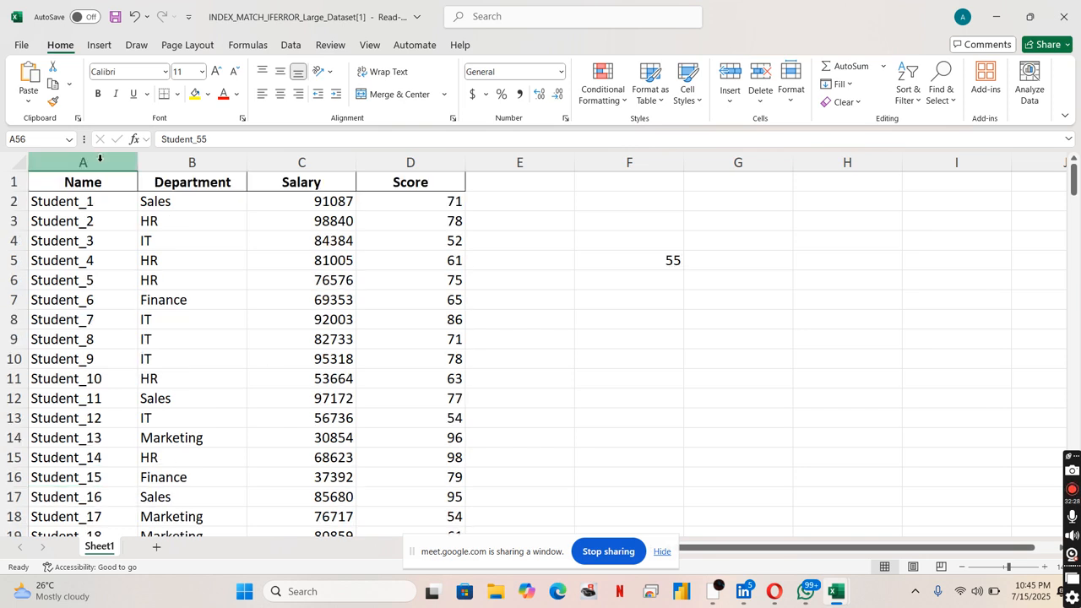
{"action": "left_click", "coordinate": [87, 179]}
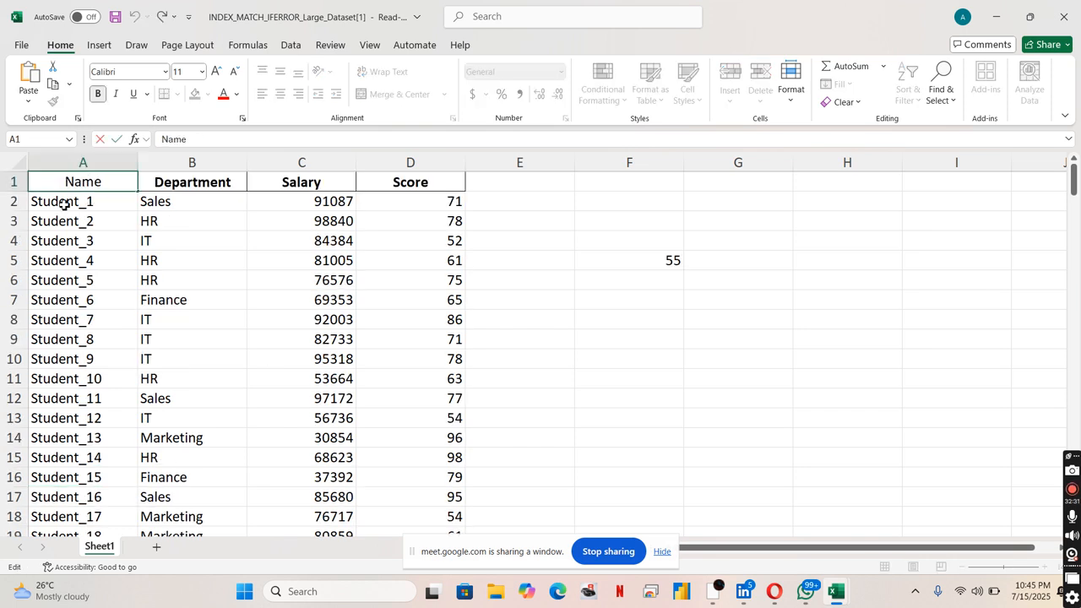
{"action": "left_click", "coordinate": [57, 204]}
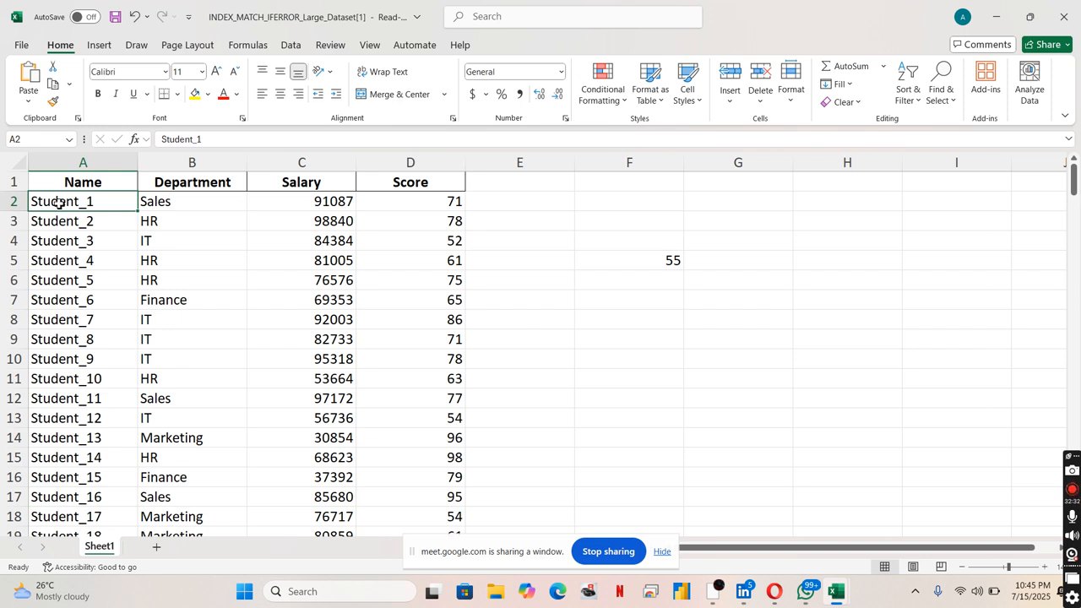
{"action": "scroll", "coordinate": [58, 203], "scroll_direction": "down", "scroll_amount": 3}
{"action": "scroll", "coordinate": [58, 203], "scroll_direction": "up", "scroll_amount": 3}
Delete the Student_55 MATCH formula from cell F5
{"action": "left_click", "coordinate": [637, 266]}
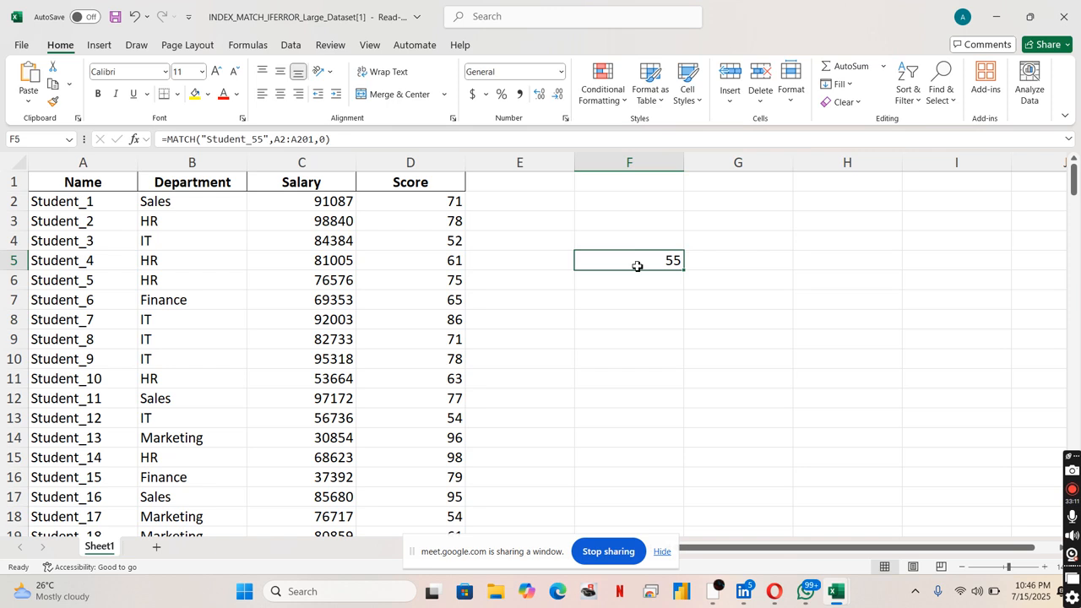
{"action": "key", "text": "Delete"}
{"action": "left_click", "coordinate": [670, 335]}
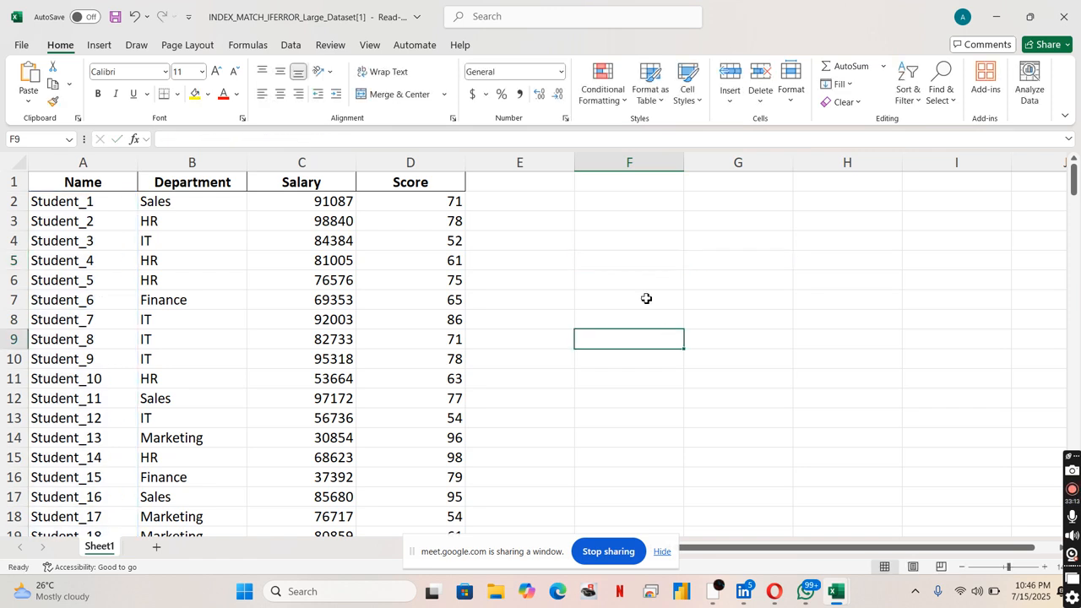
Start a new MATCH formula in cell F5 with "Student_17" as the lookup value
{"action": "left_click", "coordinate": [643, 256]}
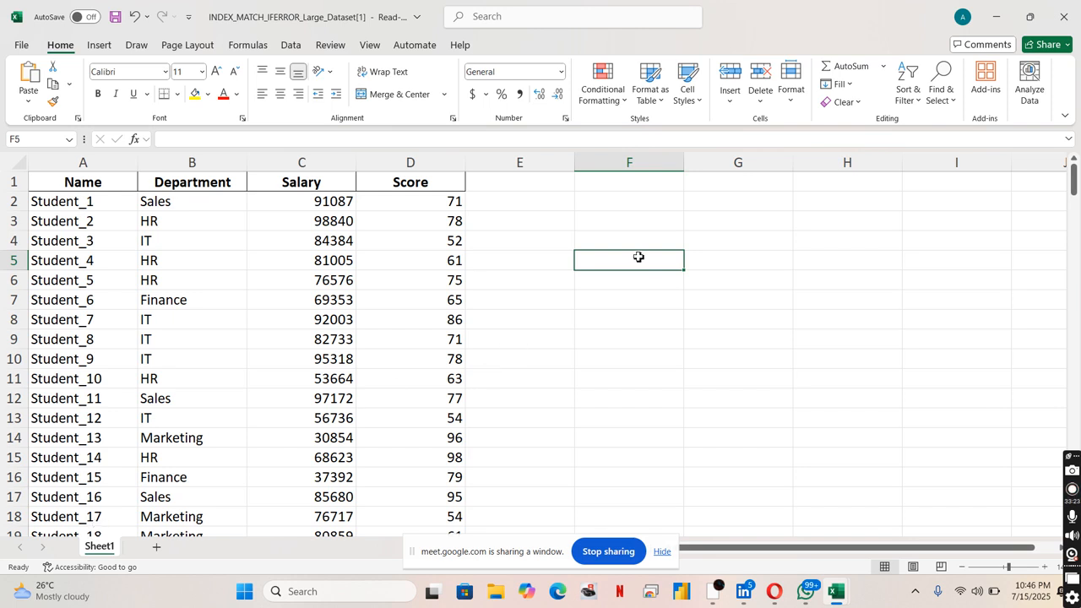
{"action": "type", "text": "="}
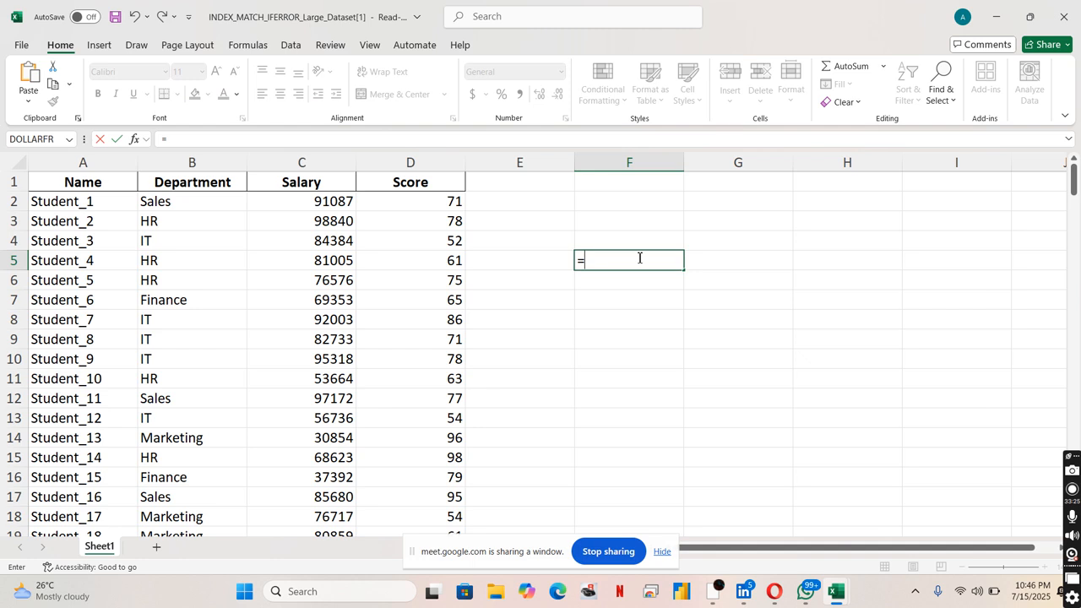
{"action": "type", "text": "match"}
{"action": "key", "text": "Tab"}
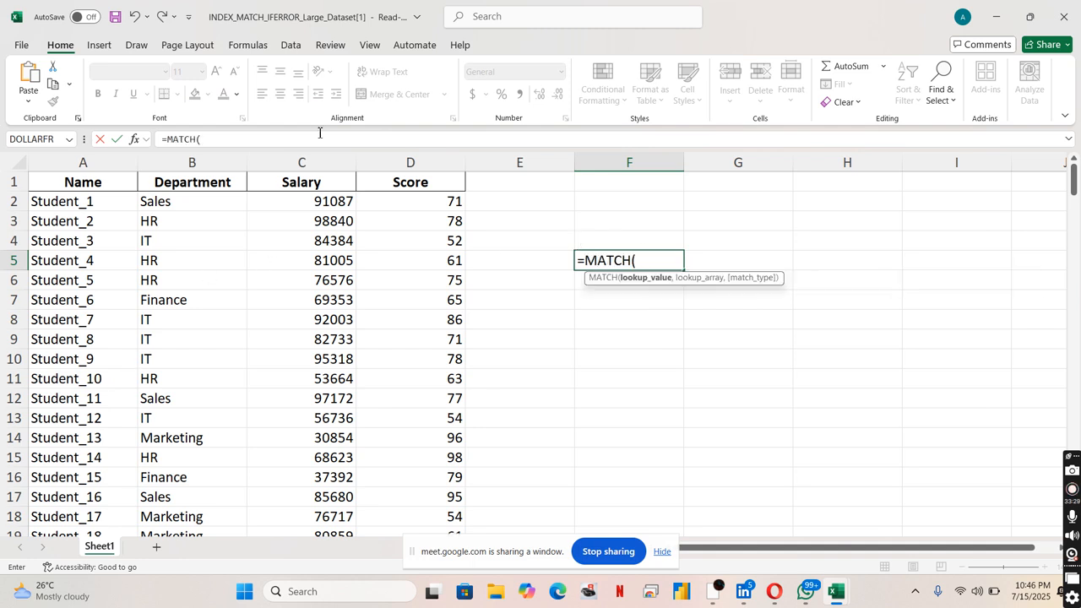
{"action": "type", "text": "\"Student"}
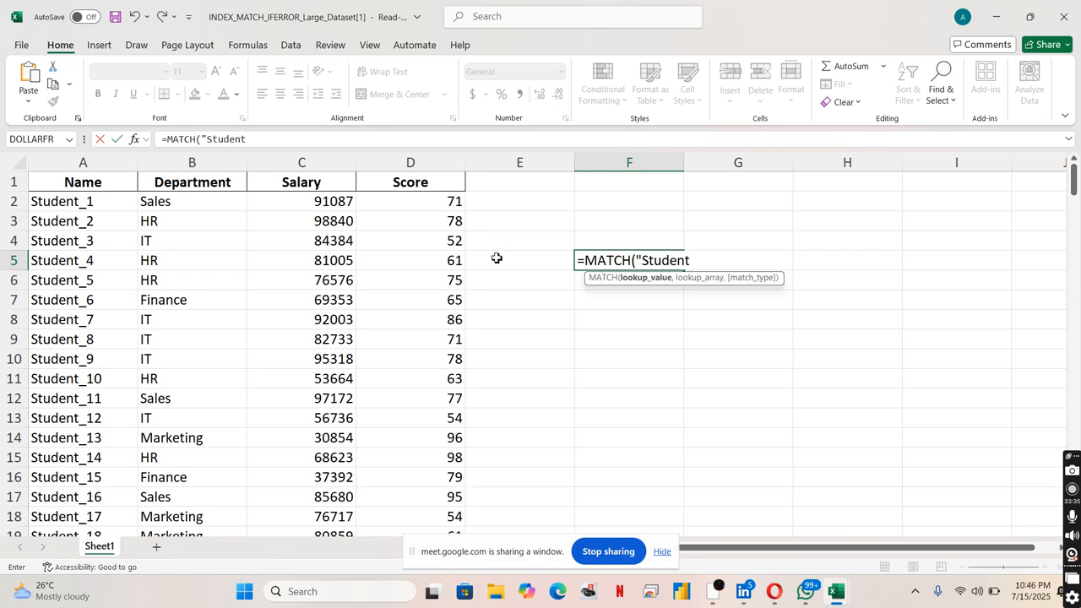
{"action": "type", "text": "_17\","}
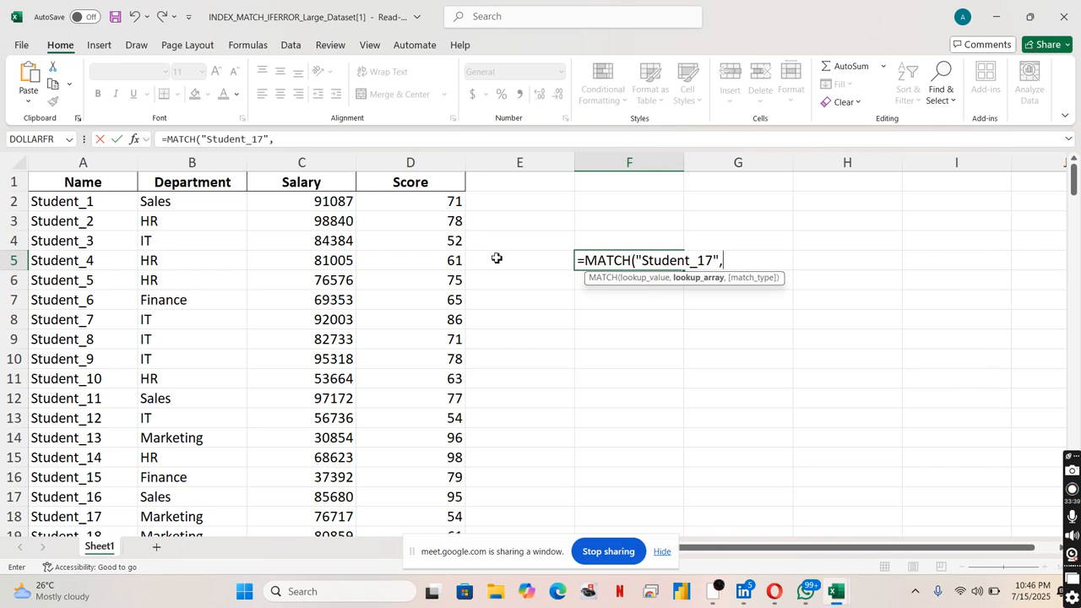
Set the lookup array to A2:A201 with exact match (0) and complete the Student_17 MATCH formula in F5
{"action": "left_click", "coordinate": [101, 200]}
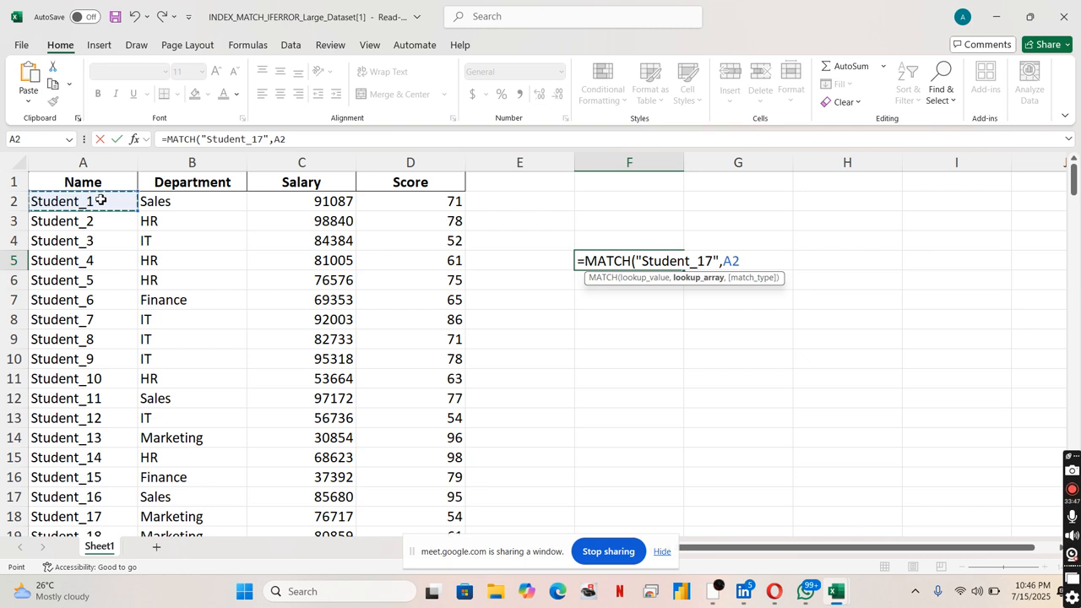
{"action": "key", "text": "ctrl+shift+Down"}
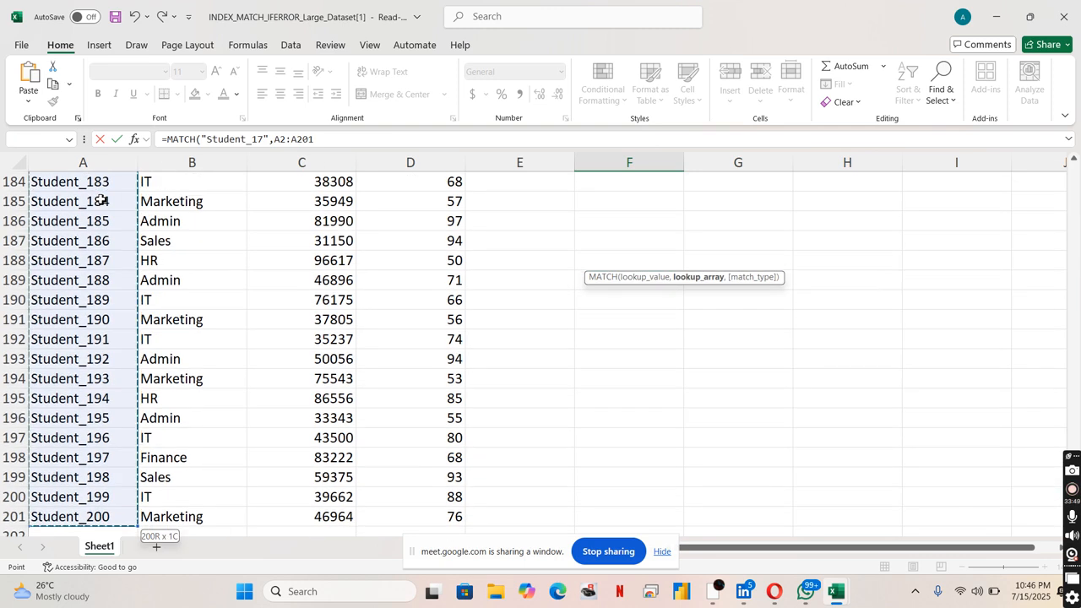
{"action": "scroll", "coordinate": [546, 239], "scroll_direction": "up", "scroll_amount": 20}
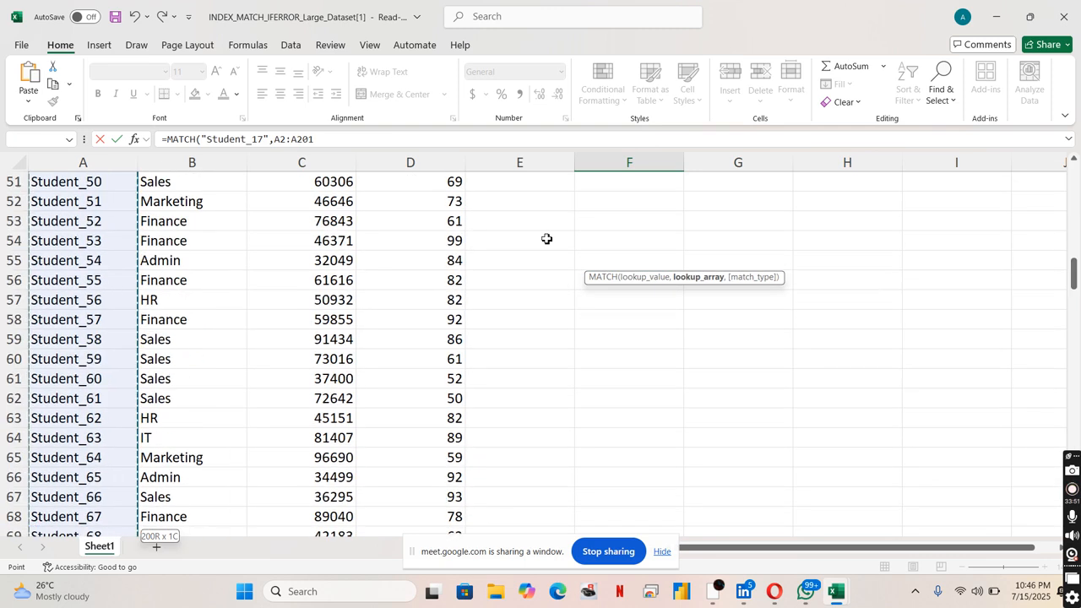
{"action": "scroll", "coordinate": [546, 239], "scroll_direction": "up", "scroll_amount": 7}
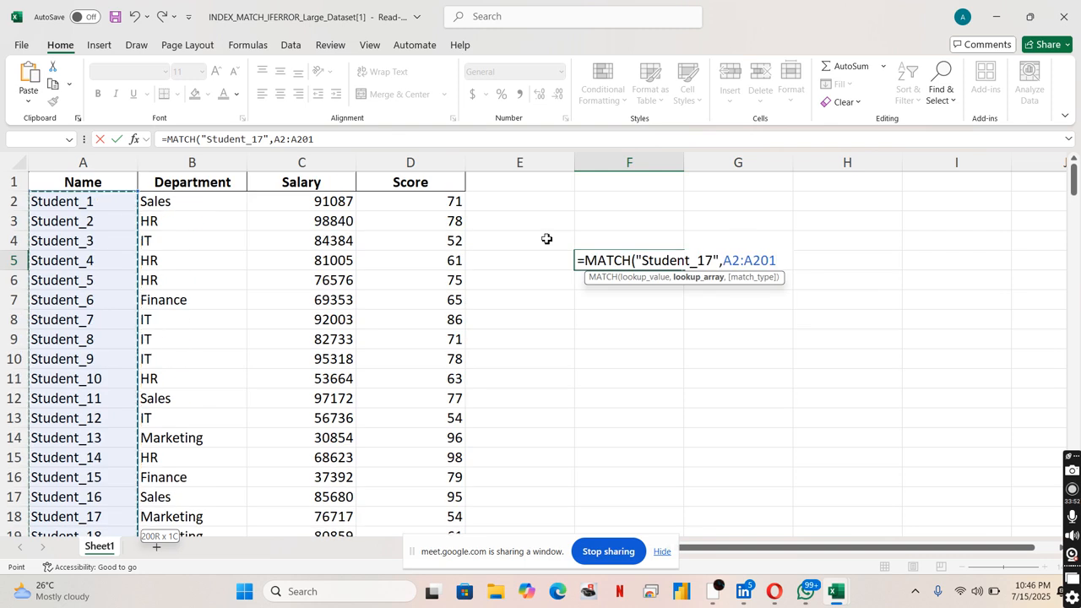
{"action": "type", "text": ","}
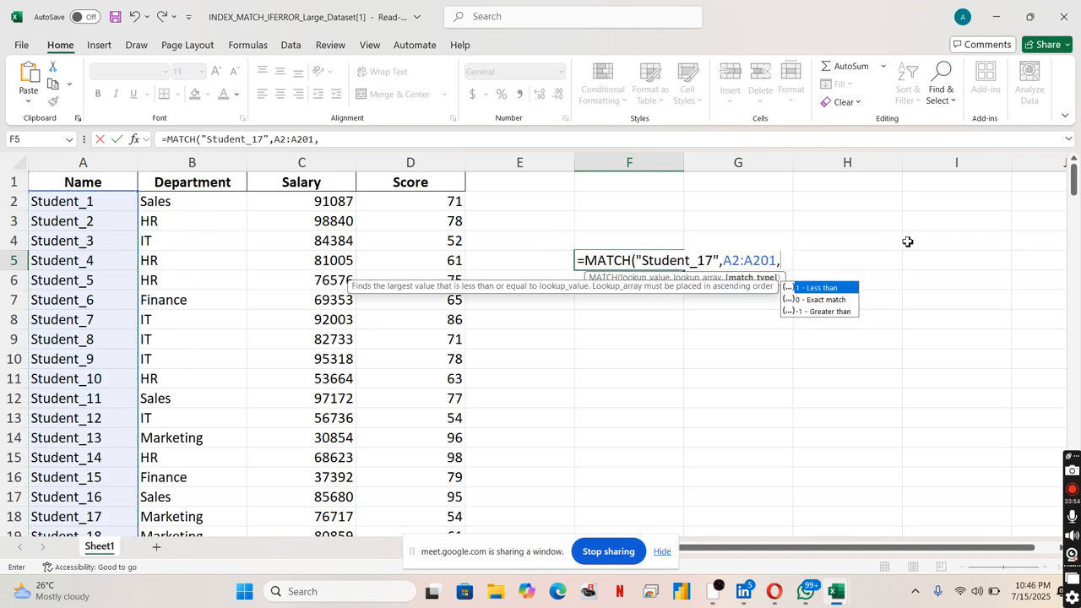
{"action": "left_click", "coordinate": [807, 302]}
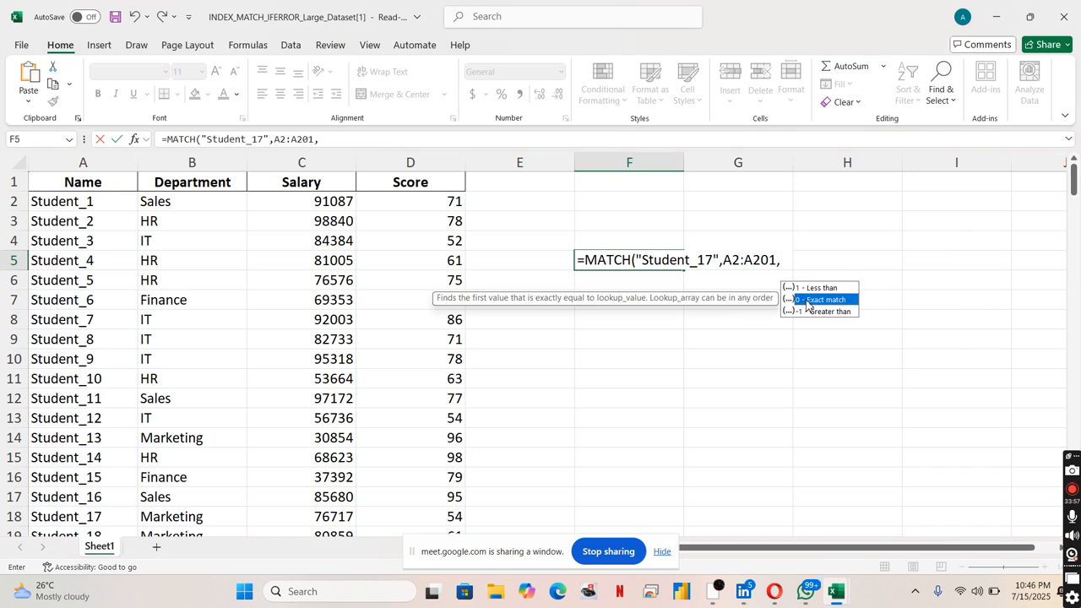
{"action": "double_click", "coordinate": [807, 300]}
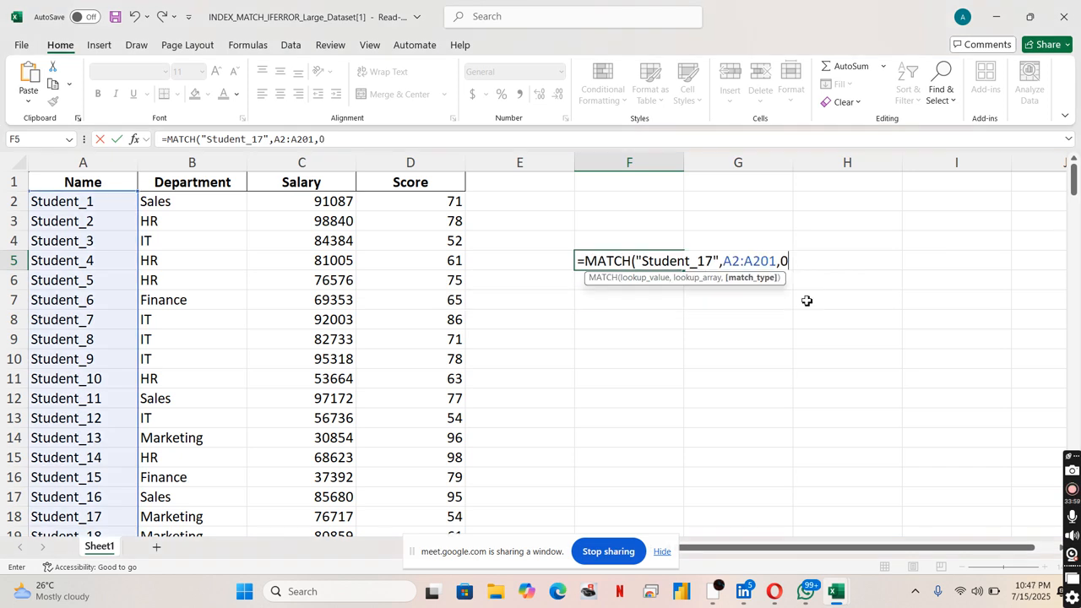
{"action": "type", "text": ")"}
{"action": "key", "text": "Return"}
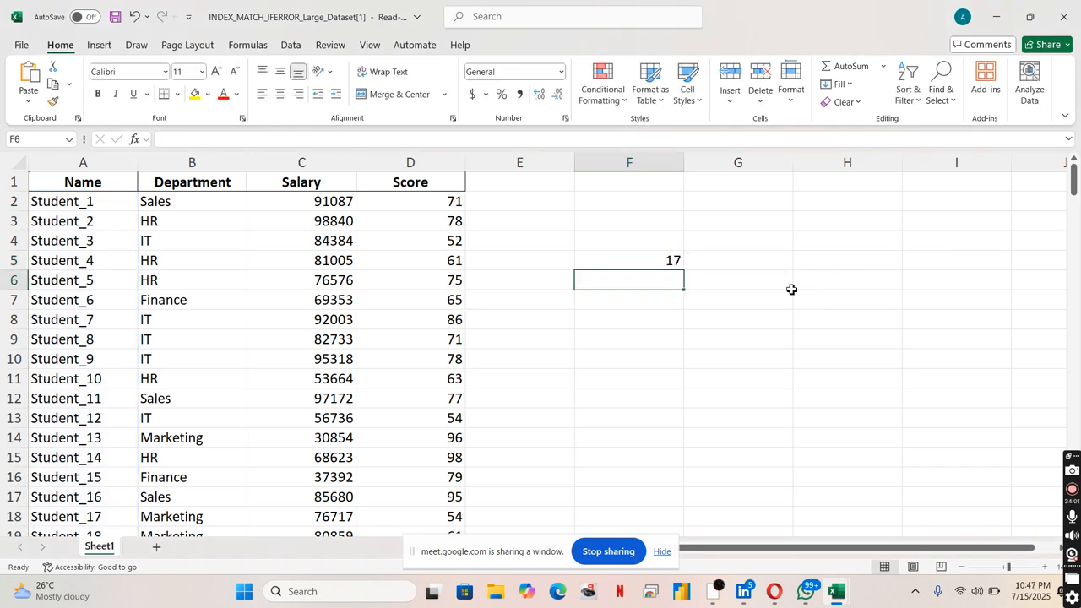
Examine the MATCH formula in F5 and compare its result with Student_17's place in the name list
{"action": "left_click", "coordinate": [625, 259]}
{"action": "right_click", "coordinate": [625, 259]}
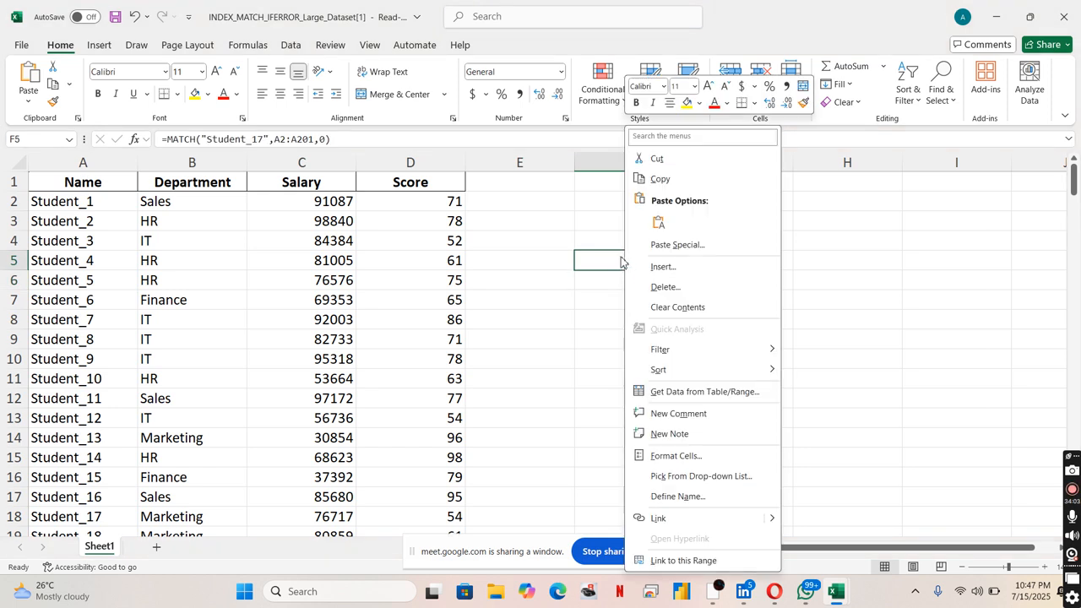
{"action": "right_click", "coordinate": [370, 304]}
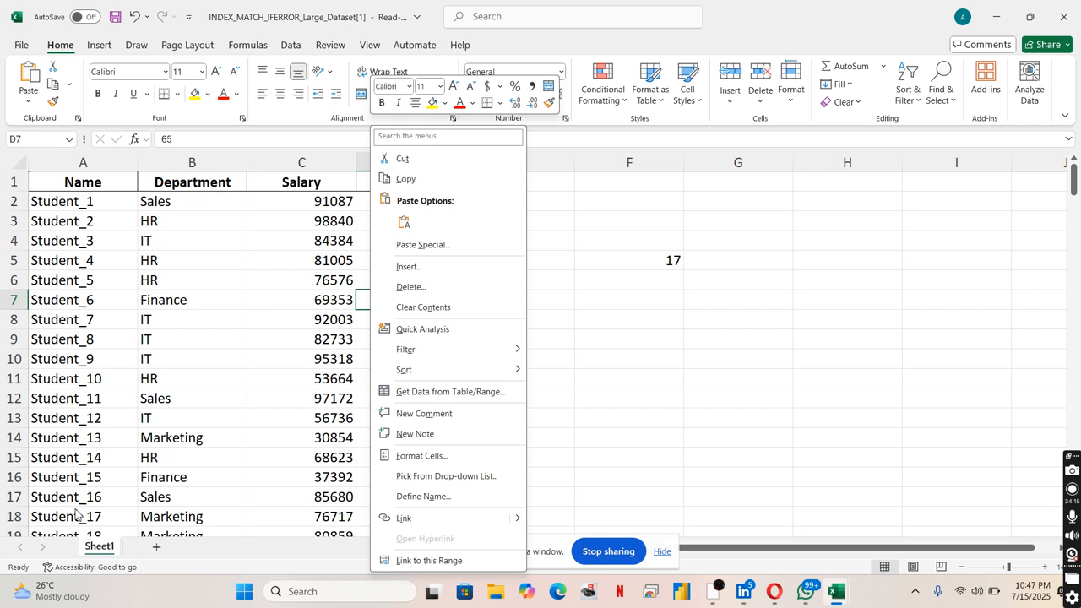
{"action": "right_click", "coordinate": [604, 398]}
{"action": "left_click", "coordinate": [588, 299]}
{"action": "left_click", "coordinate": [587, 298]}
{"action": "left_click", "coordinate": [559, 247]}
{"action": "left_click", "coordinate": [606, 279]}
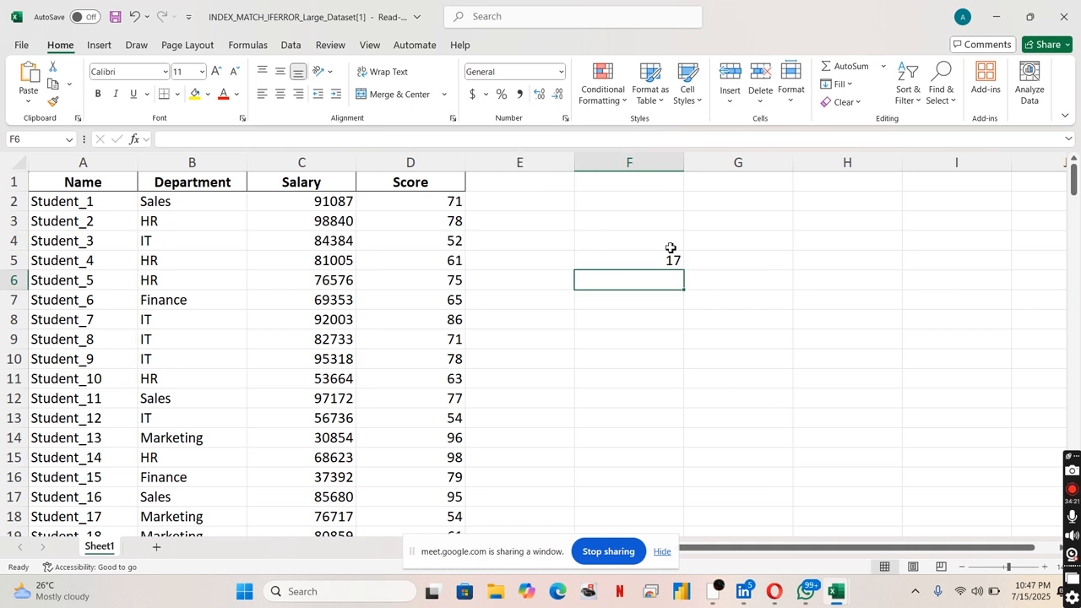
{"action": "left_click", "coordinate": [669, 245]}
{"action": "right_click", "coordinate": [671, 249]}
{"action": "key", "text": "Escape"}
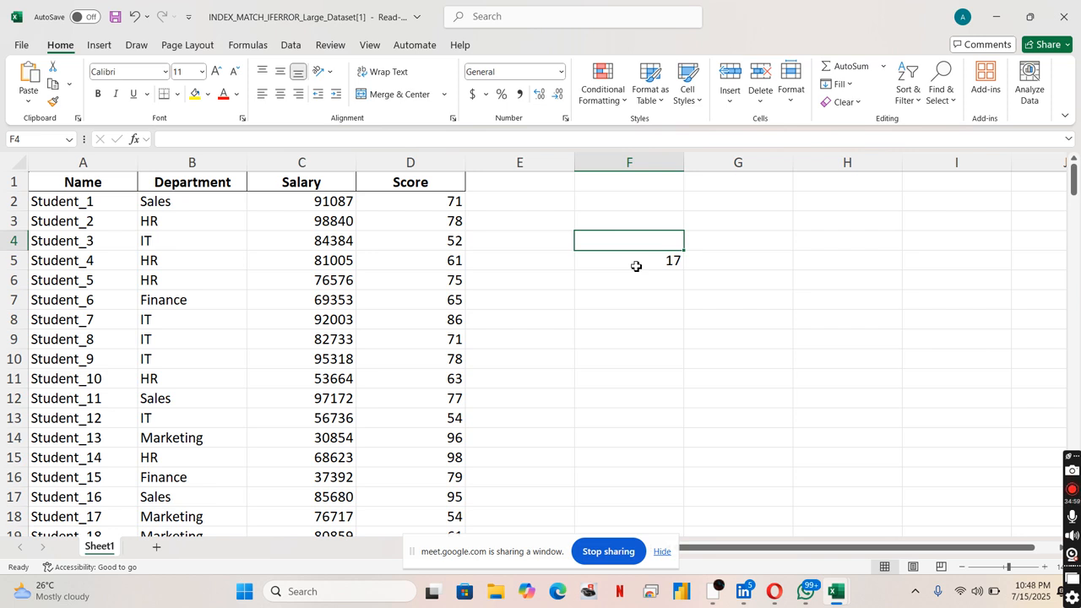
Enter an INDEX formula in F8 that returns the value at row number 10 of the score range D2:D201
{"action": "left_click", "coordinate": [633, 315]}
{"action": "type", "text": "=i"}
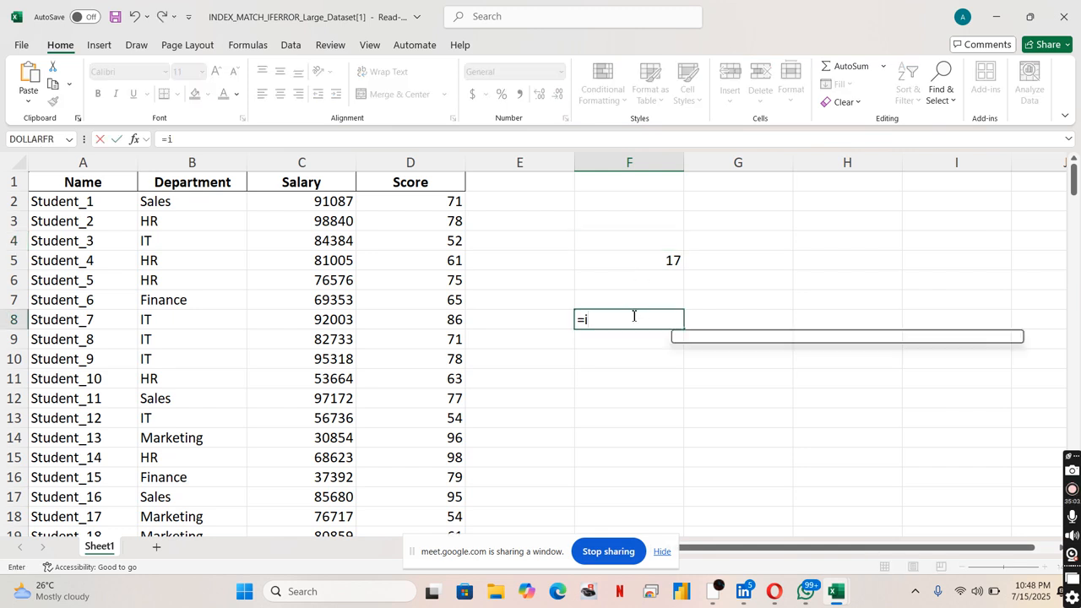
{"action": "type", "text": "nde"}
{"action": "key", "text": "Tab"}
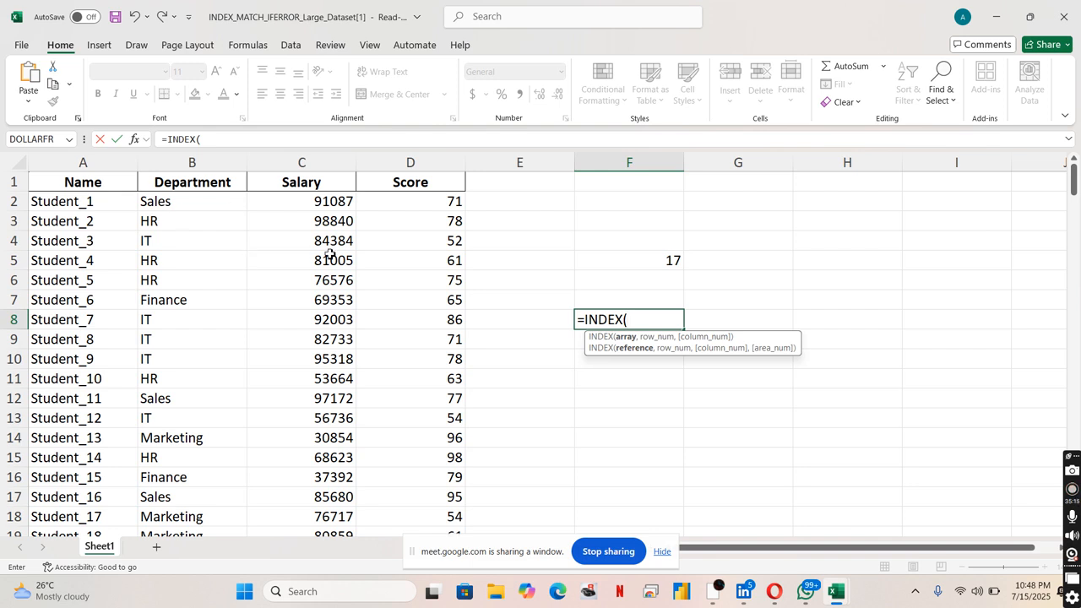
{"action": "left_click", "coordinate": [391, 201]}
{"action": "key", "text": "ctrl+shift+Down"}
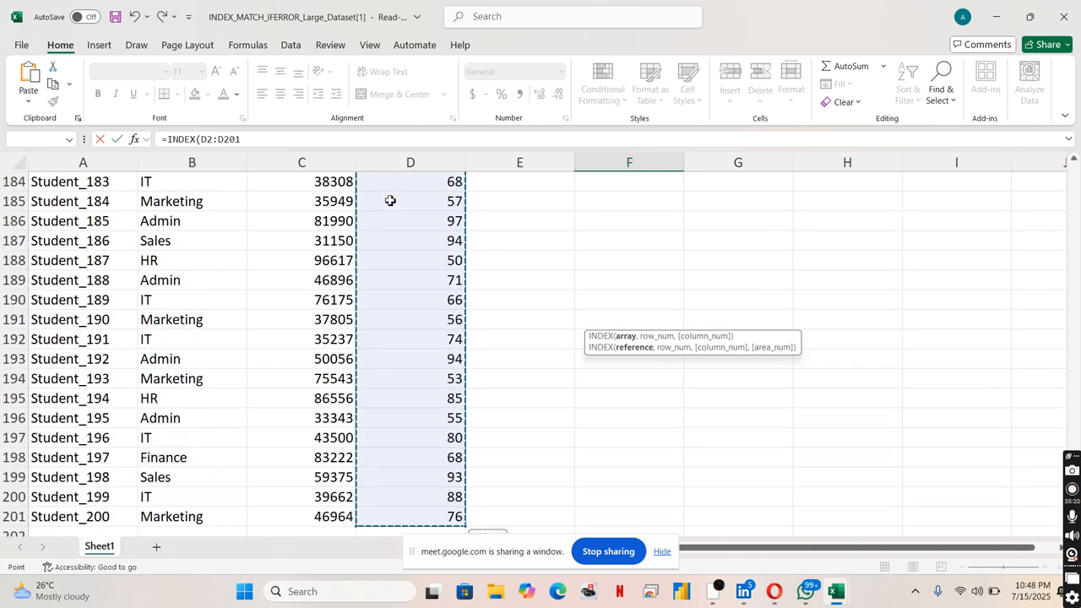
{"action": "left_click", "coordinate": [348, 140]}
{"action": "type", "text": ","}
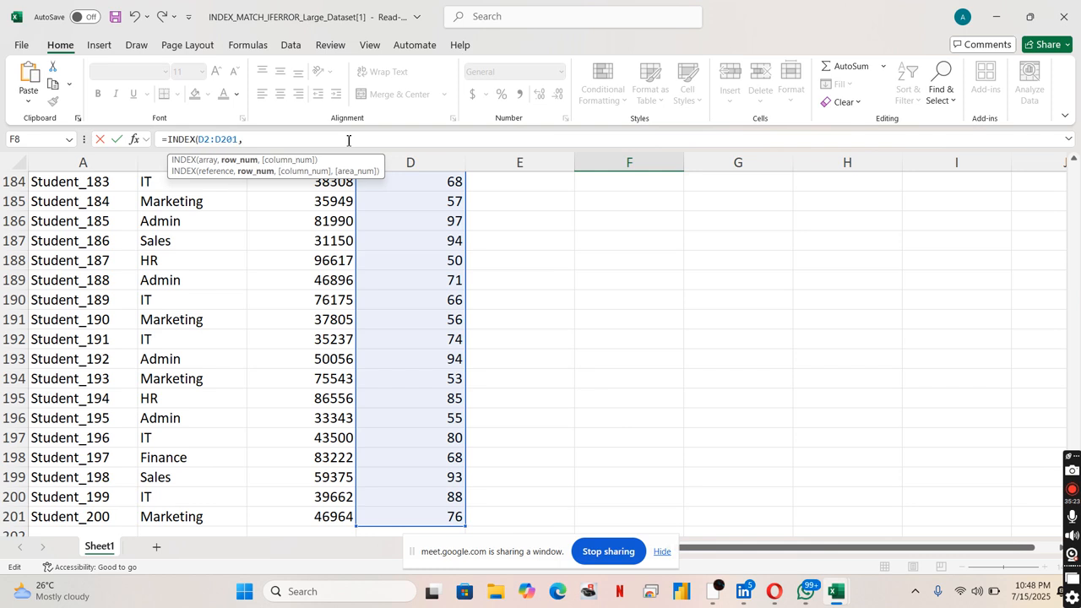
{"action": "type", "text": "10)"}
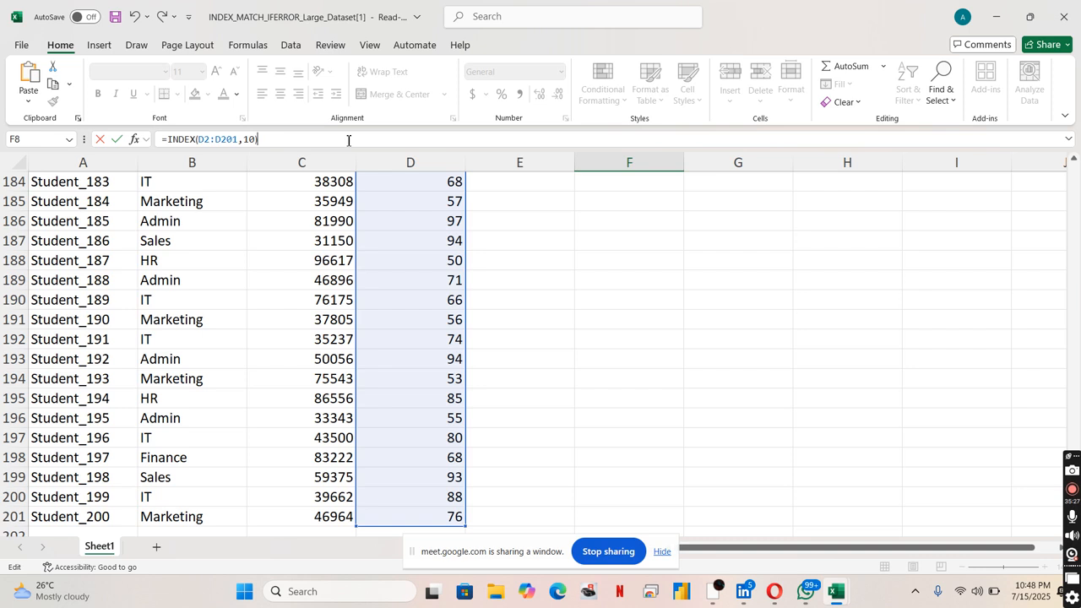
{"action": "key", "text": "Return"}
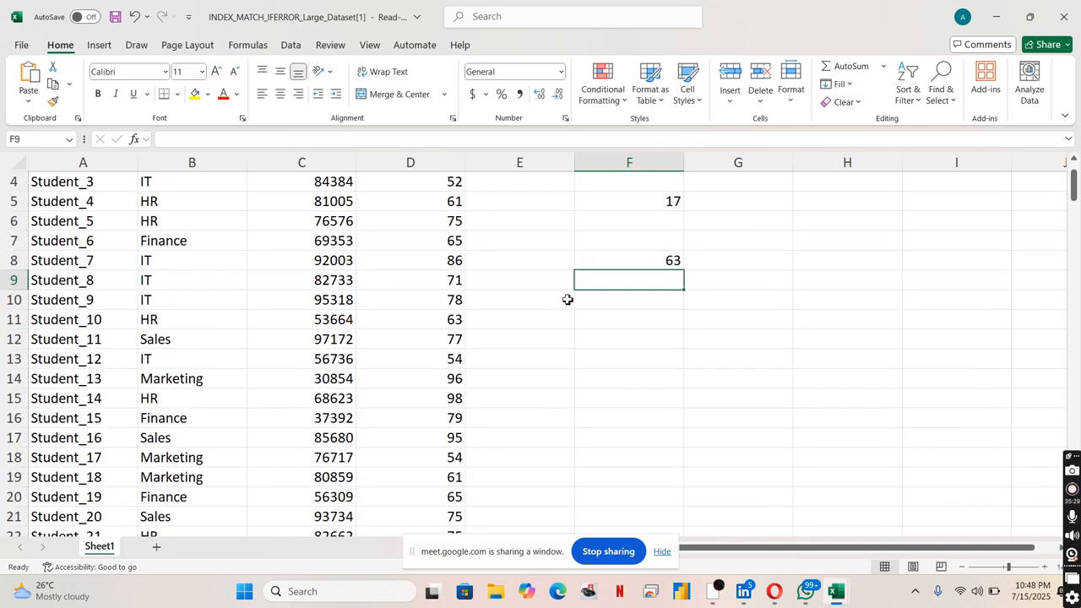
Compare the INDEX result in F8 with Student_10's score in D11
{"action": "left_click", "coordinate": [648, 259]}
{"action": "right_click", "coordinate": [647, 260]}
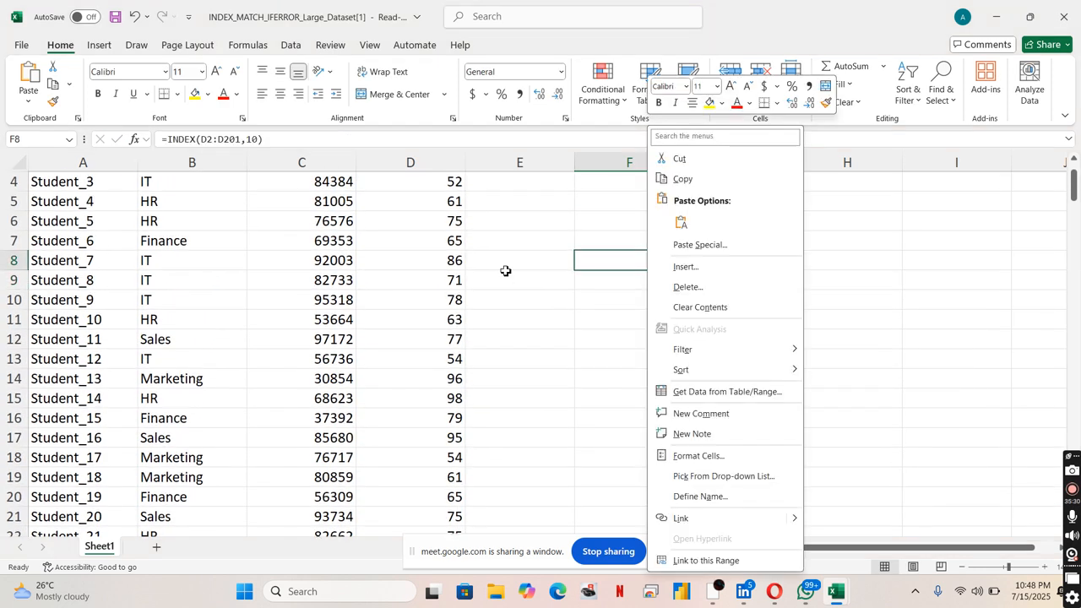
{"action": "scroll", "coordinate": [504, 270], "scroll_direction": "up", "scroll_amount": 1}
{"action": "left_click", "coordinate": [505, 267]}
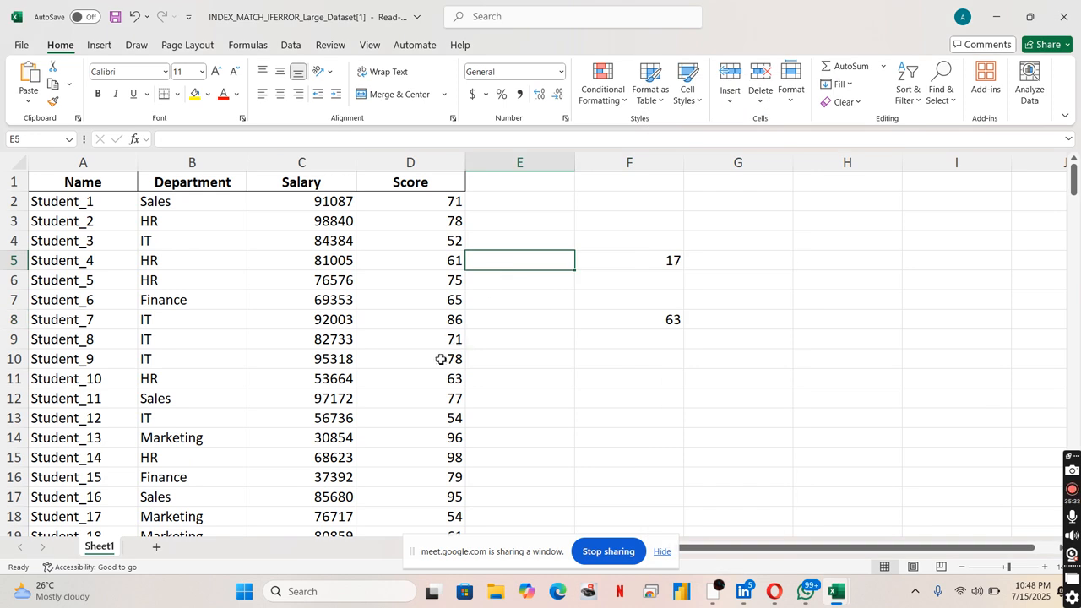
{"action": "left_click", "coordinate": [423, 378]}
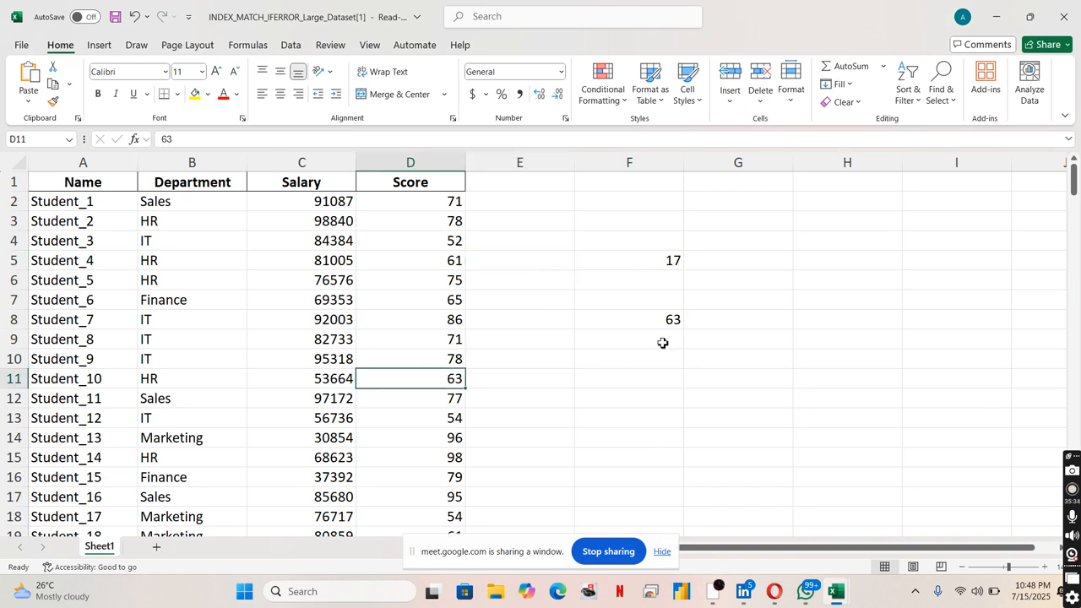
{"action": "left_click", "coordinate": [630, 322]}
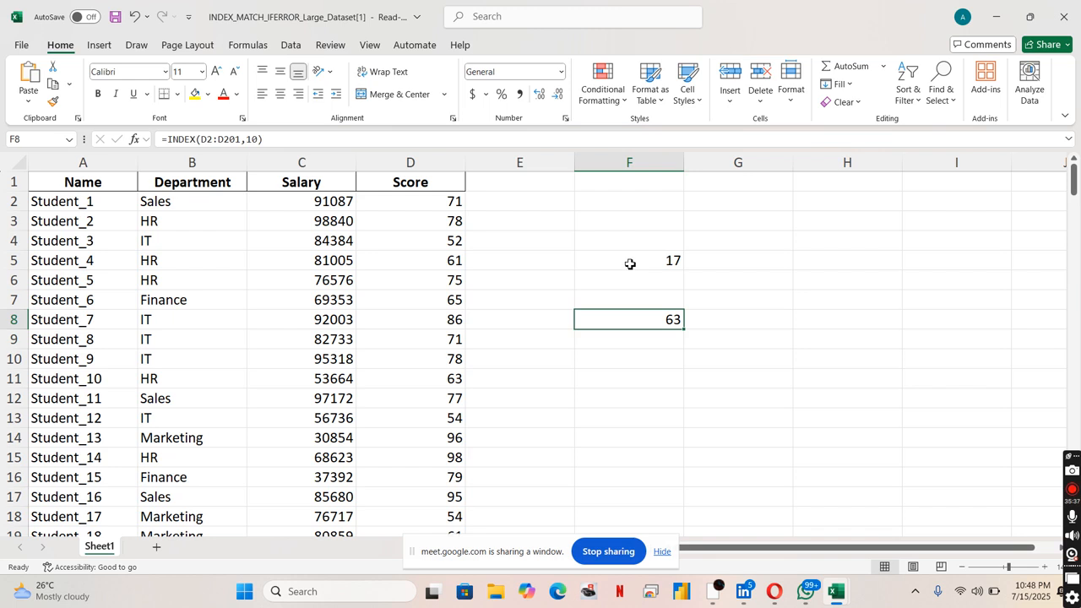
Compare the MATCH formula in F5 with the INDEX formula in F8
{"action": "left_click", "coordinate": [630, 263]}
{"action": "left_click", "coordinate": [625, 322]}
{"action": "left_click", "coordinate": [627, 264]}
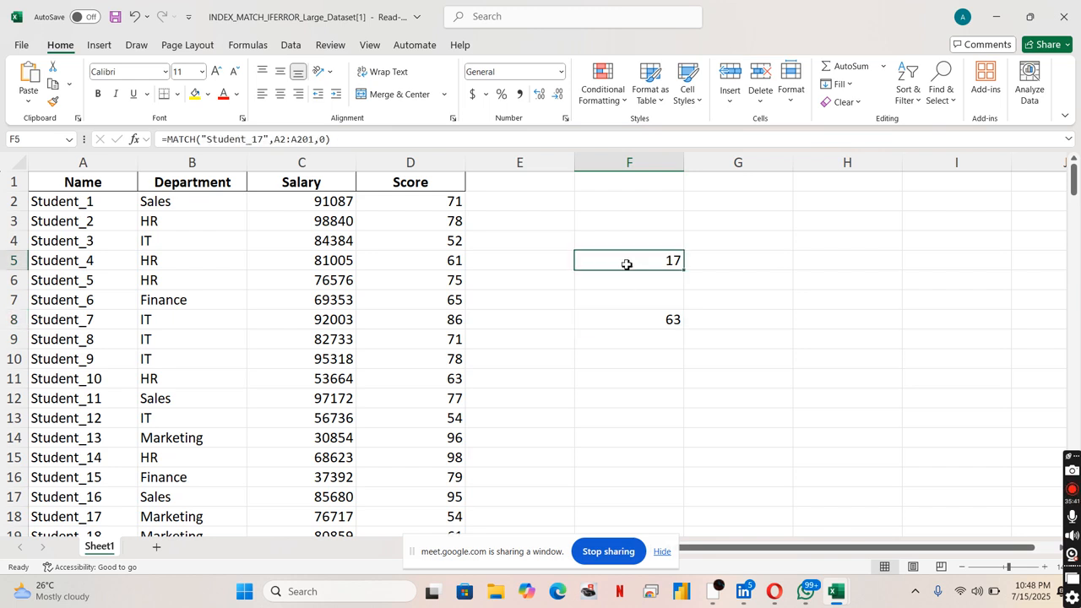
{"action": "left_click", "coordinate": [628, 322]}
{"action": "left_click", "coordinate": [608, 245]}
{"action": "left_click", "coordinate": [603, 279]}
{"action": "left_click", "coordinate": [601, 325]}
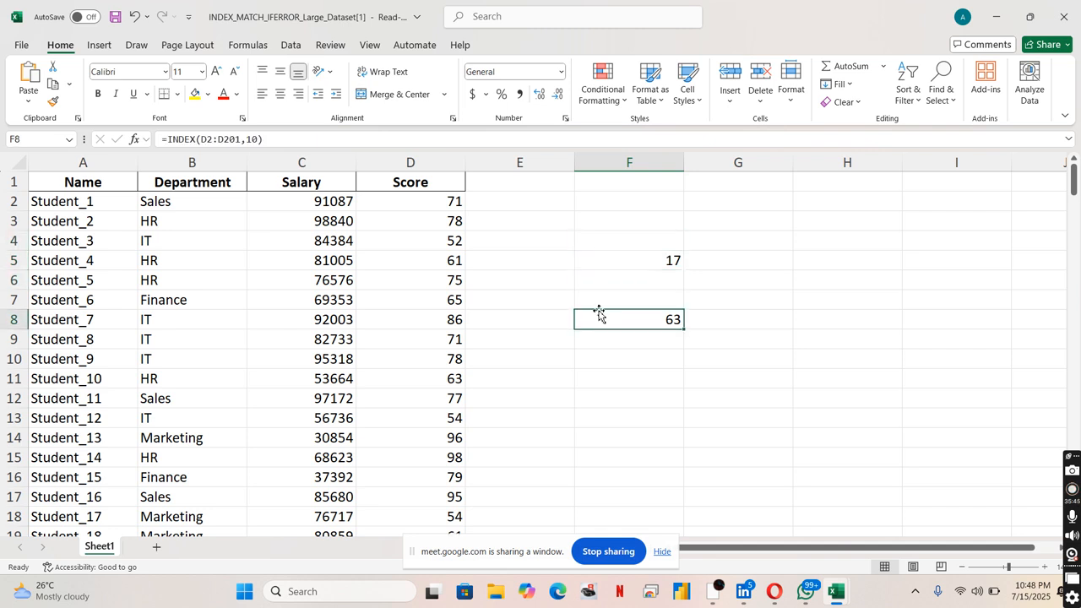
Review the array and row number arguments of the INDEX formula in F8 without changing it
{"action": "left_click", "coordinate": [207, 314]}
{"action": "left_click", "coordinate": [179, 413]}
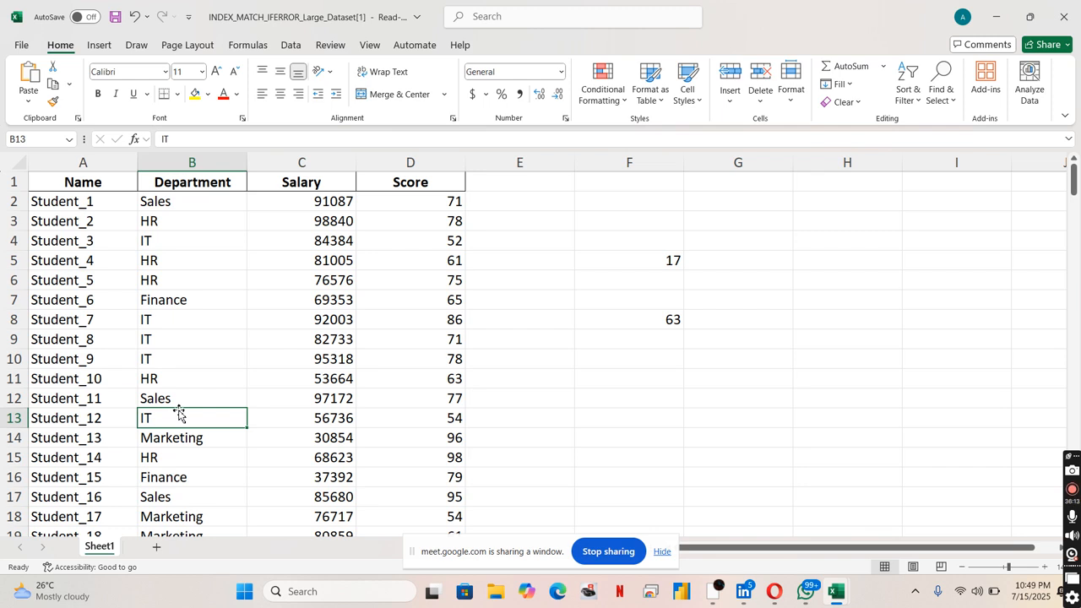
{"action": "left_click", "coordinate": [635, 326]}
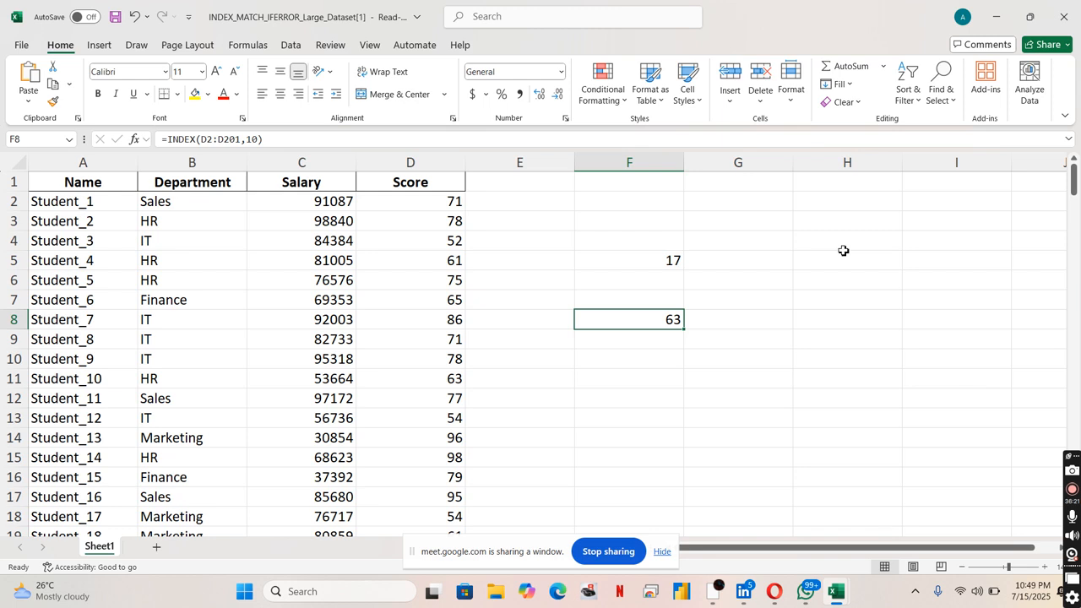
{"action": "double_click", "coordinate": [646, 327]}
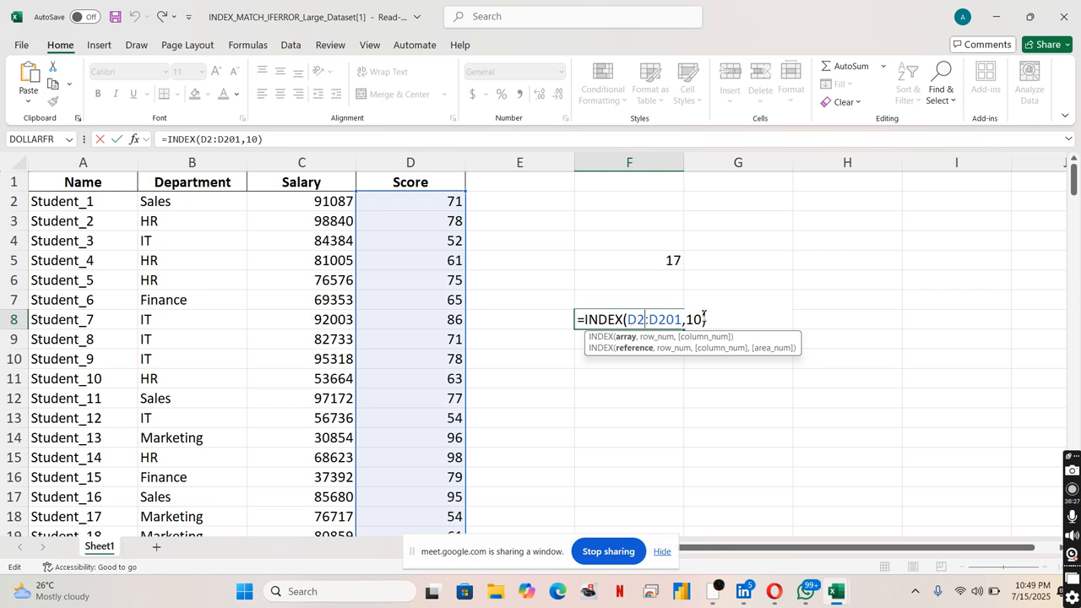
{"action": "key", "text": "Escape"}
Start an INDEX formula in F11 with the salary range C2:C201 as its array
{"action": "left_click", "coordinate": [612, 394]}
{"action": "left_click", "coordinate": [608, 358]}
{"action": "left_click", "coordinate": [608, 397]}
{"action": "left_click", "coordinate": [604, 382]}
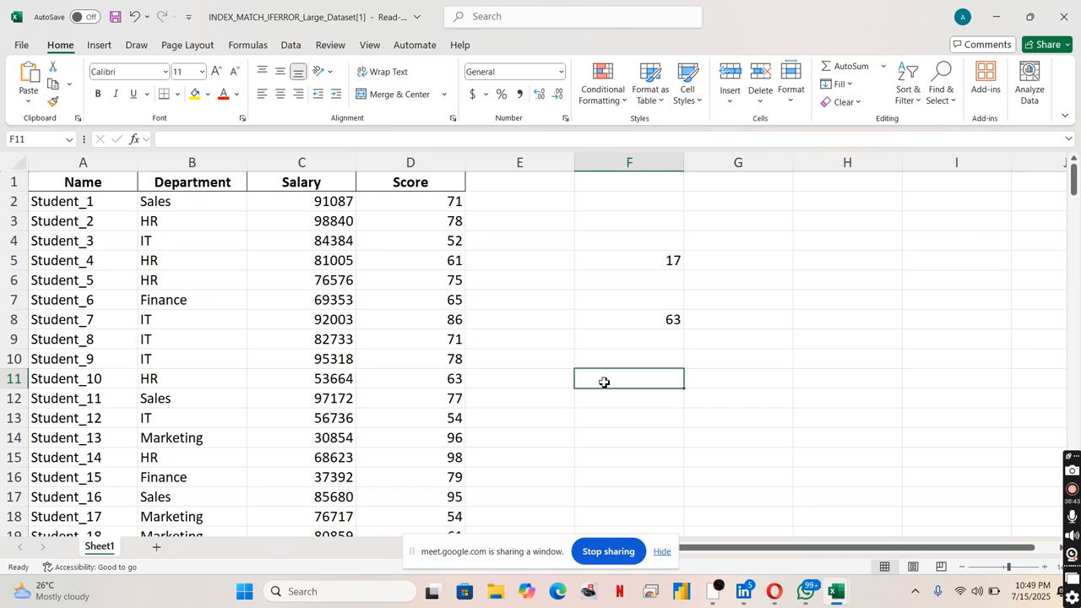
{"action": "type", "text": "=inde"}
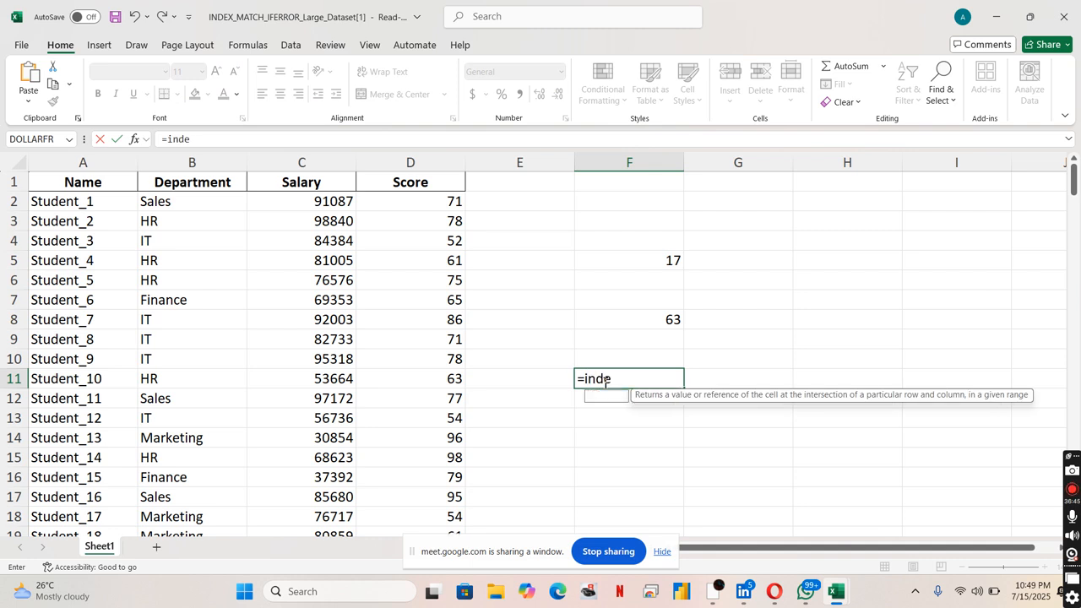
{"action": "key", "text": "Tab"}
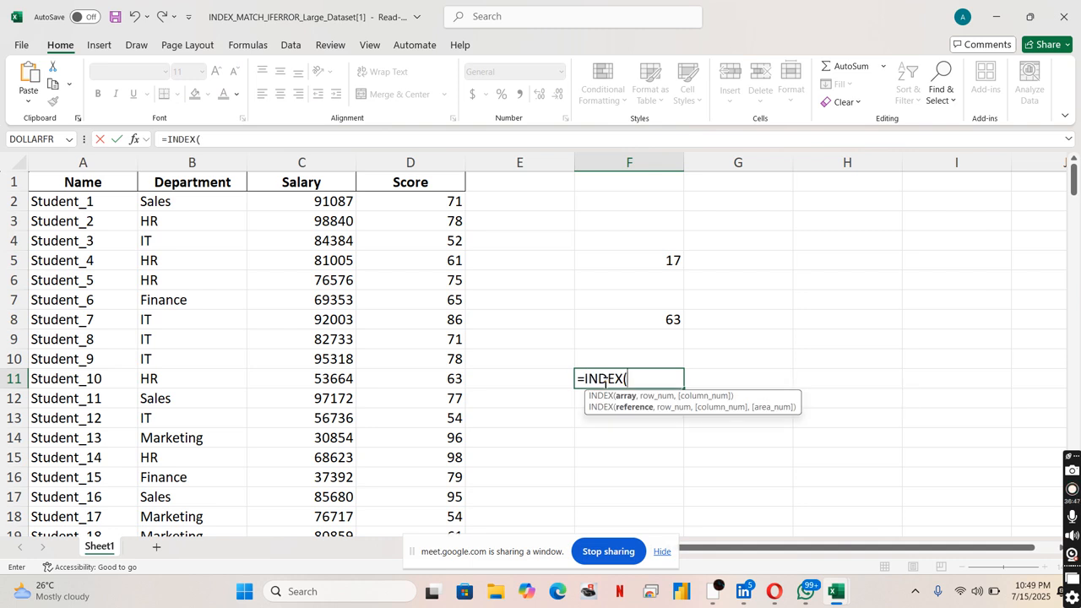
{"action": "left_click", "coordinate": [344, 201]}
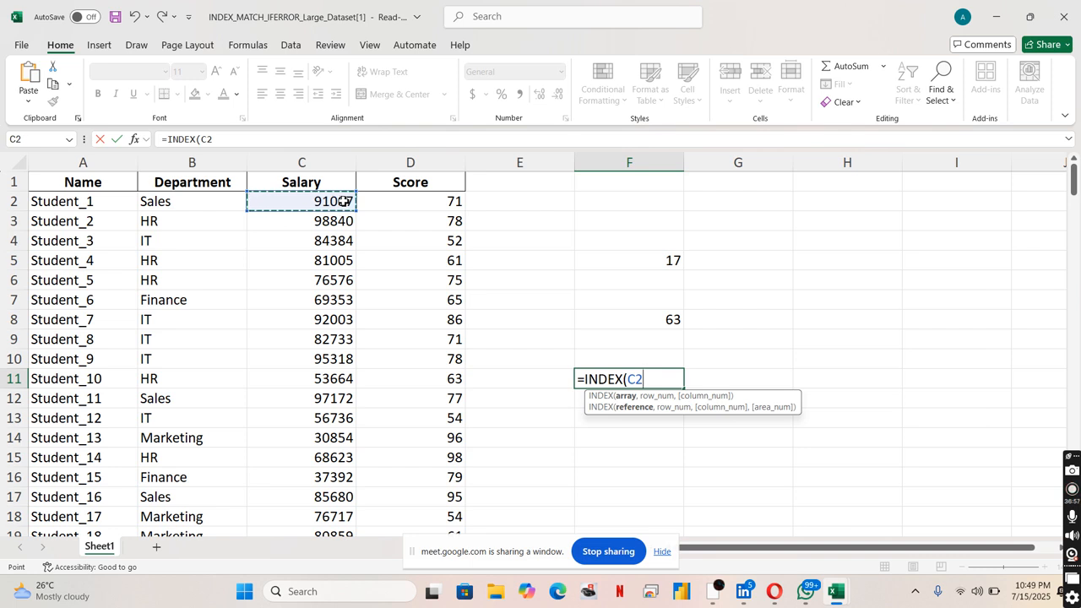
{"action": "key", "text": "ctrl+shift+Down"}
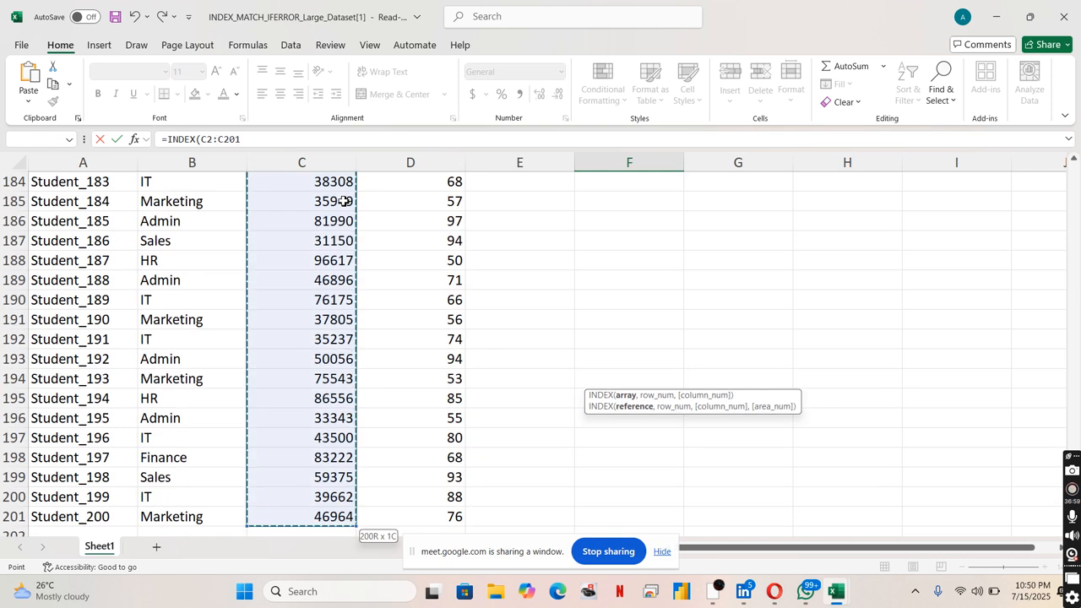
{"action": "left_click", "coordinate": [302, 143]}
{"action": "type", "text": ","}
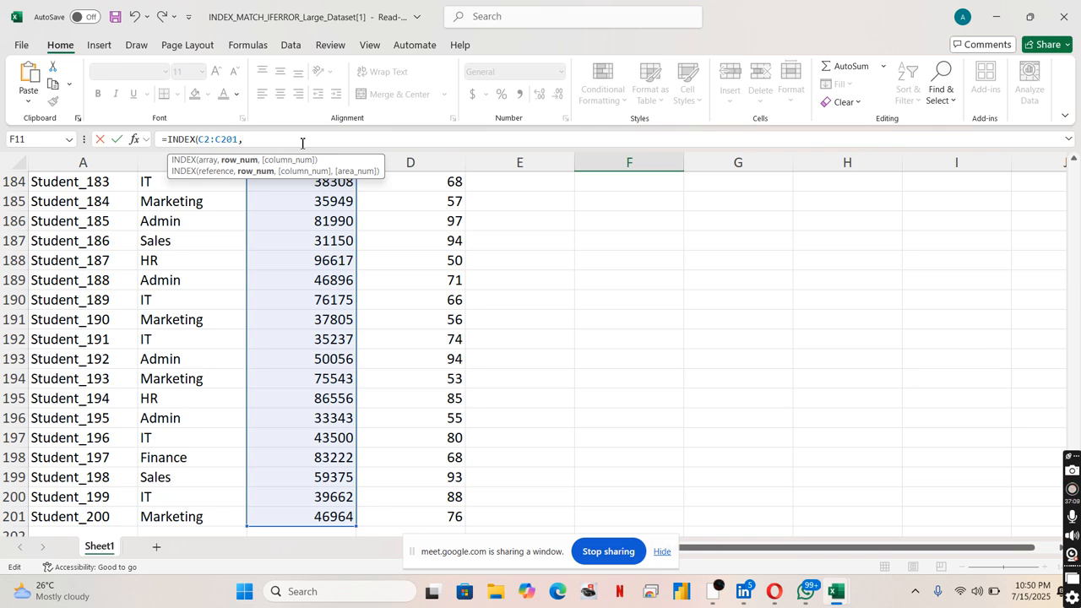
Nest a MATCH function as the row number of the INDEX formula, with "Student_88" as the lookup value
{"action": "type", "text": "mat"}
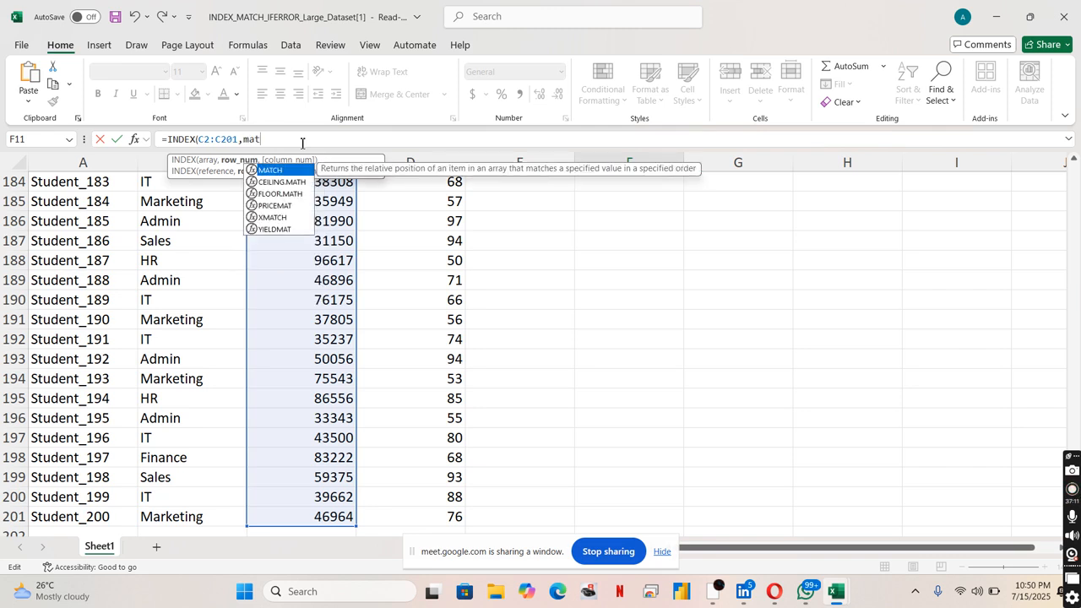
{"action": "key", "text": "Tab"}
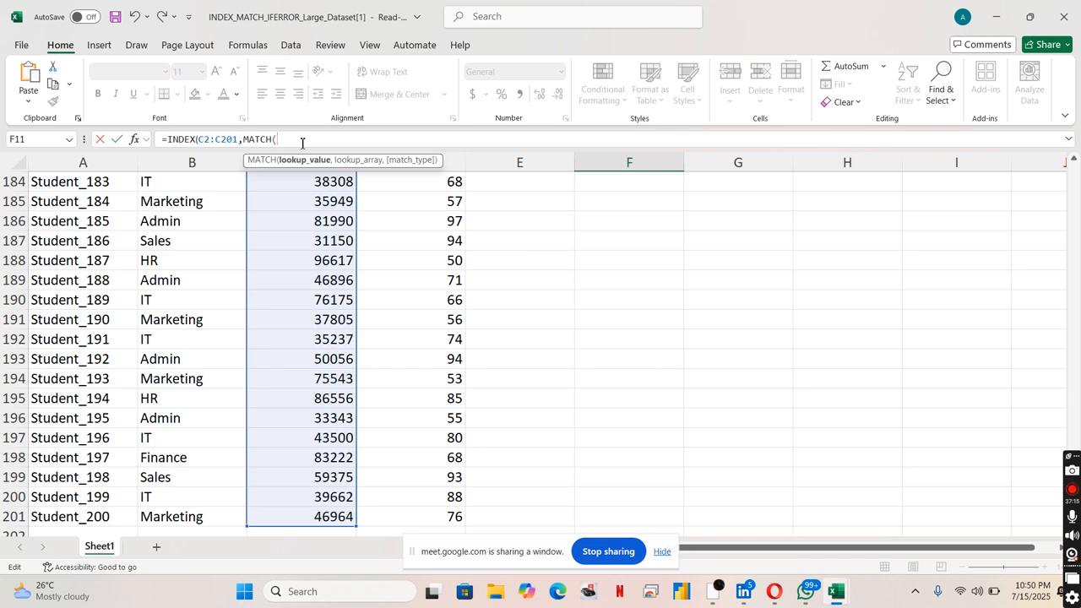
{"action": "type", "text": "\"Student"}
{"action": "type", "text": "_888"}
{"action": "key", "text": "BackSpace"}
{"action": "key", "text": "BackSpace"}
{"action": "type", "text": ","}
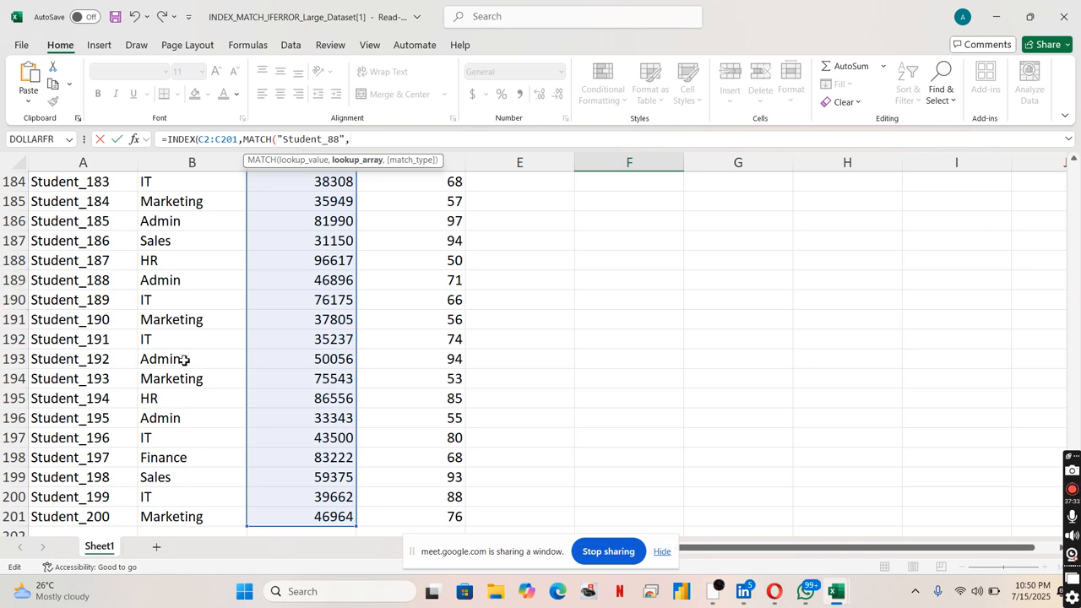
Set the MATCH lookup array to the name range A2:A201
{"action": "scroll", "coordinate": [184, 360], "scroll_direction": "up", "scroll_amount": 20}
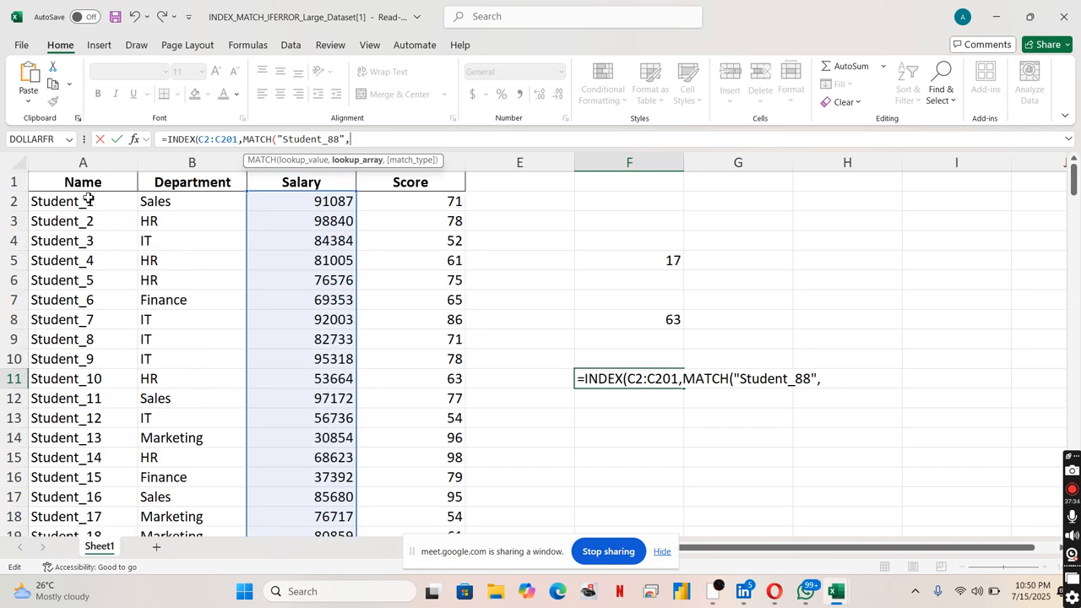
{"action": "left_click", "coordinate": [88, 200]}
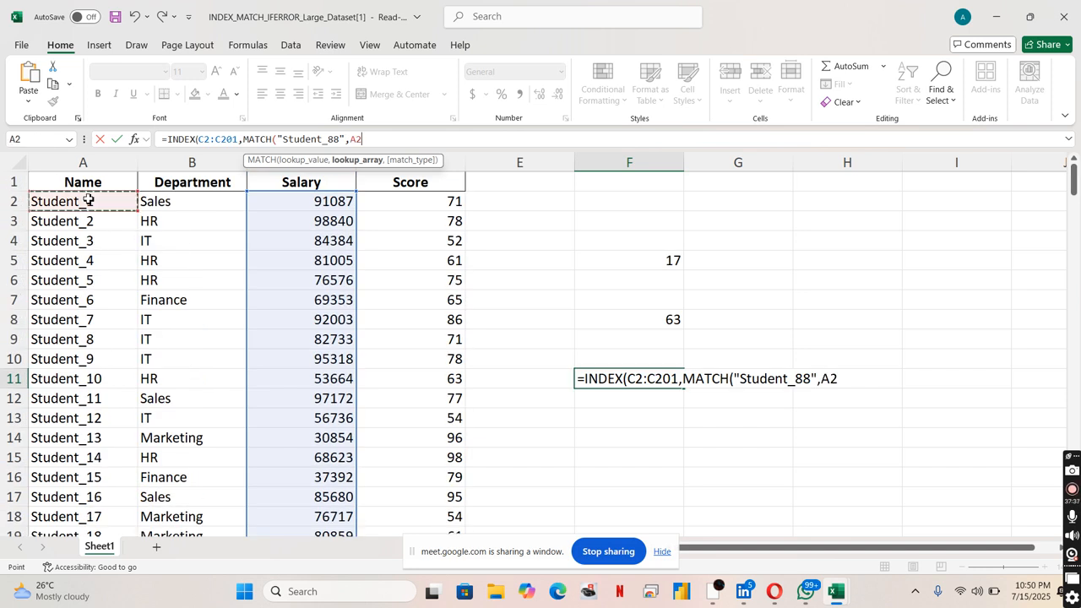
{"action": "key", "text": "ctrl+shift+Down"}
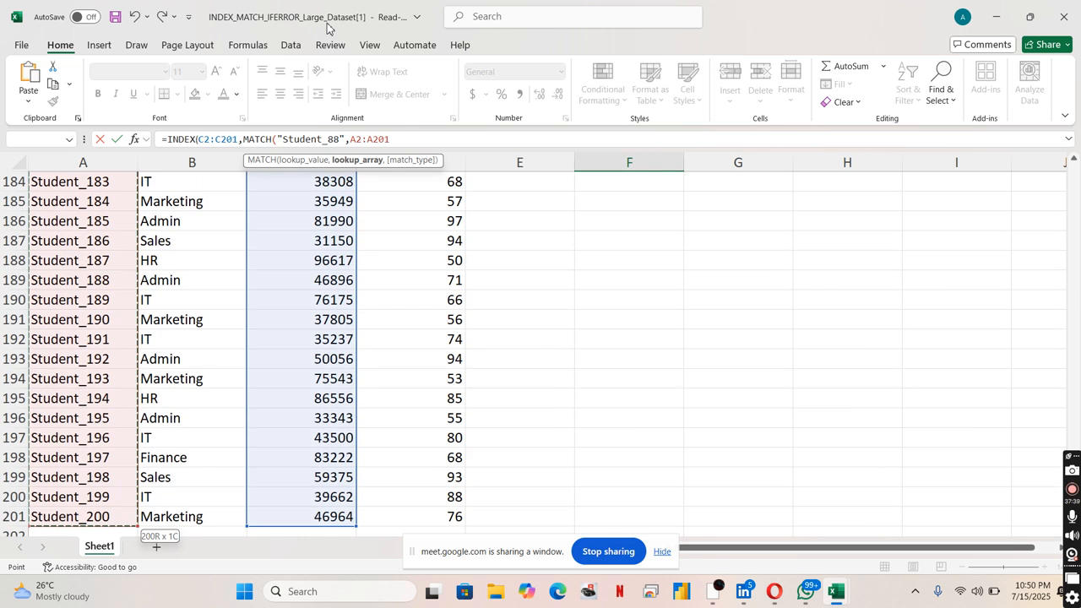
{"action": "left_click", "coordinate": [397, 142]}
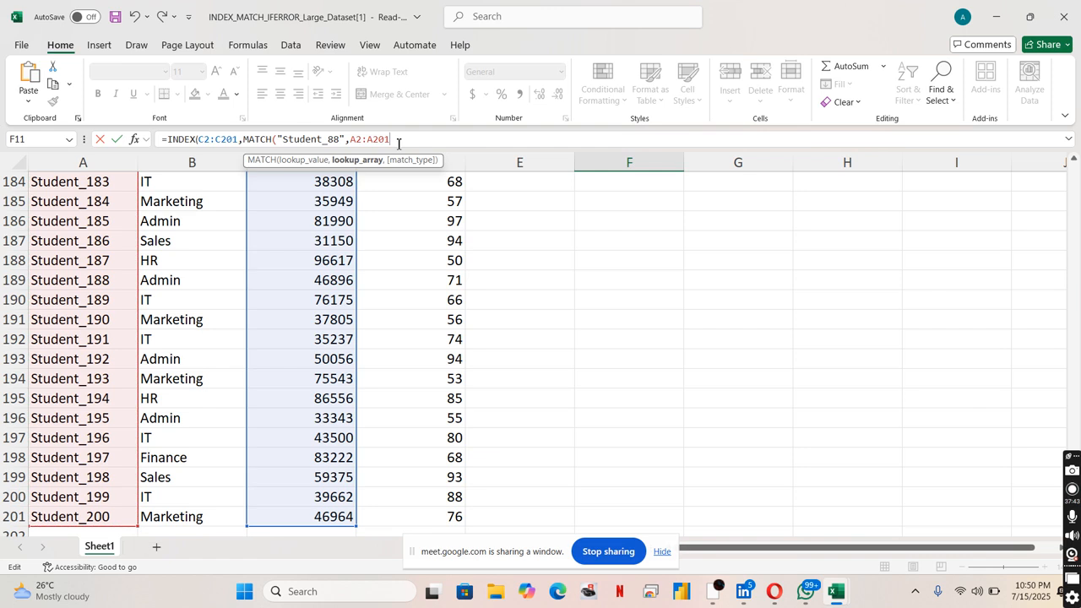
{"action": "type", "text": ","}
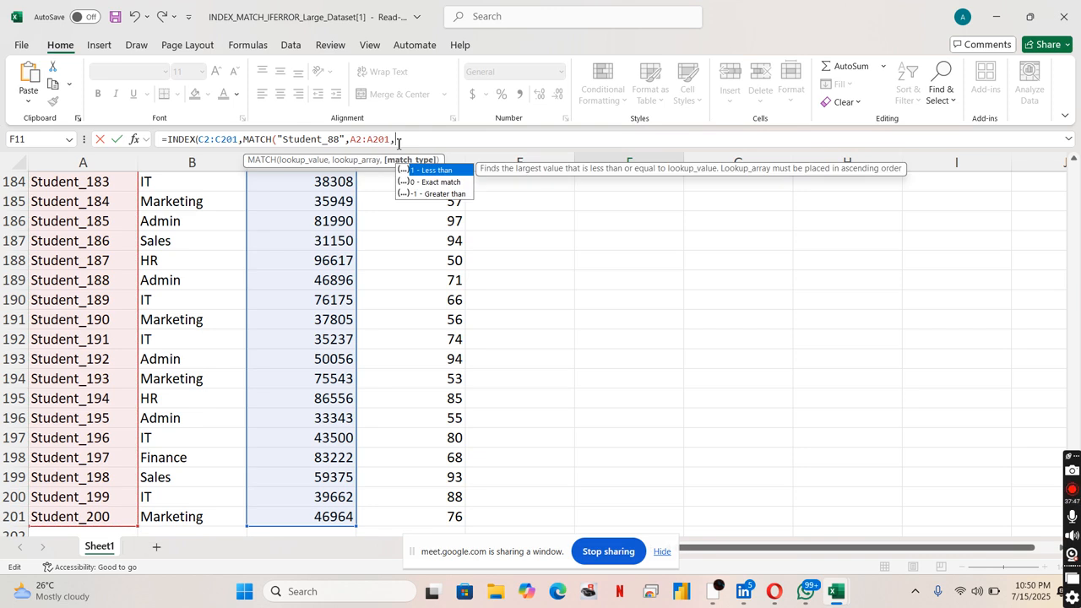
Finish the F11 formula with exact match type 0 and accept the proposed correction for the closing parenthesis
{"action": "key", "text": "Down"}
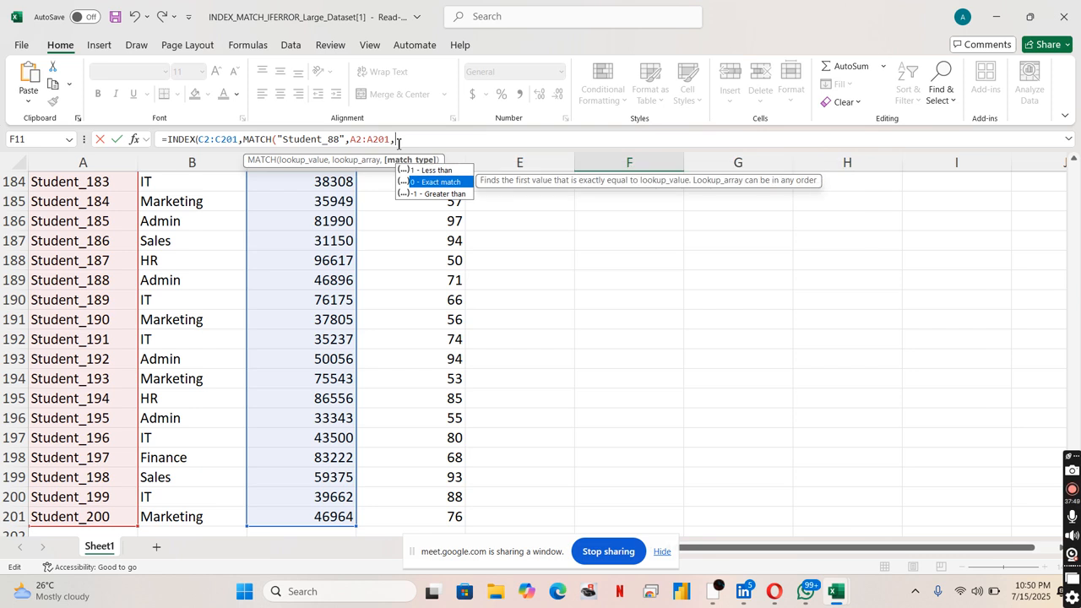
{"action": "key", "text": "Tab"}
{"action": "type", "text": "_"}
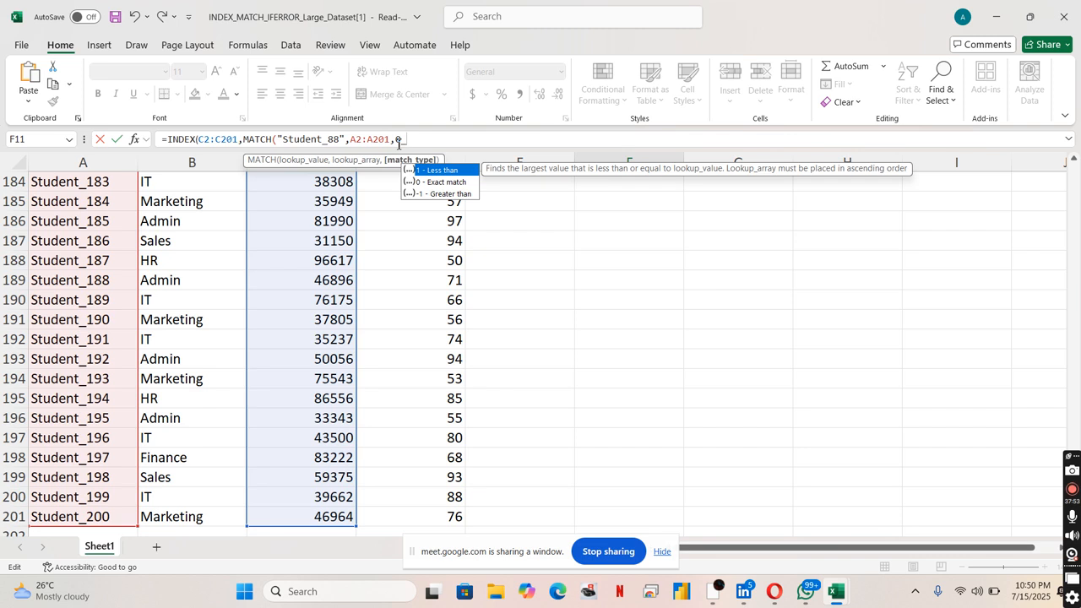
{"action": "key", "text": "BackSpace"}
{"action": "type", "text": ")"}
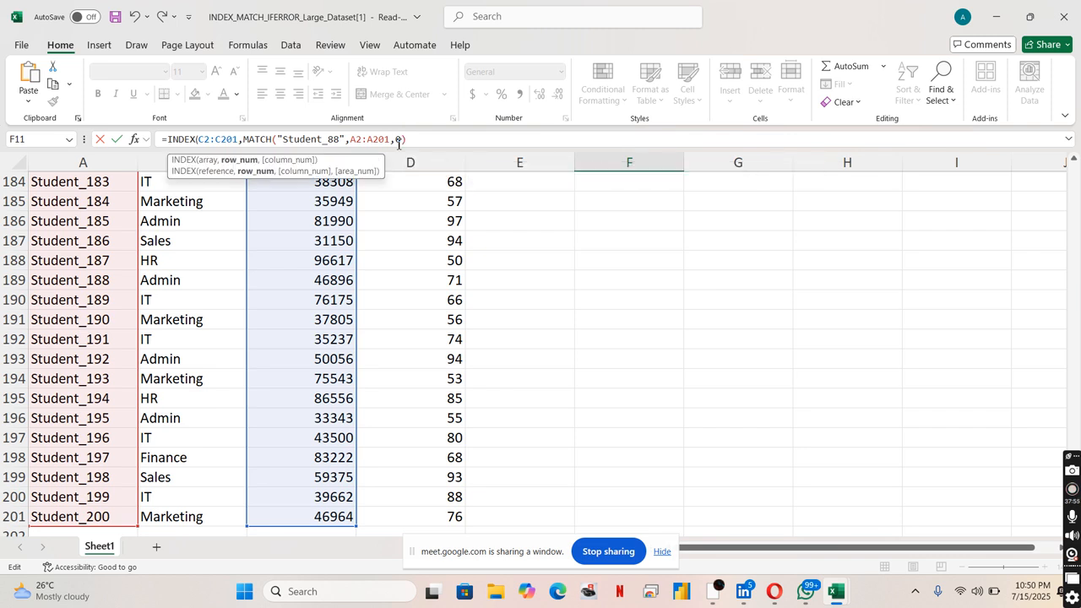
{"action": "key", "text": "Return"}
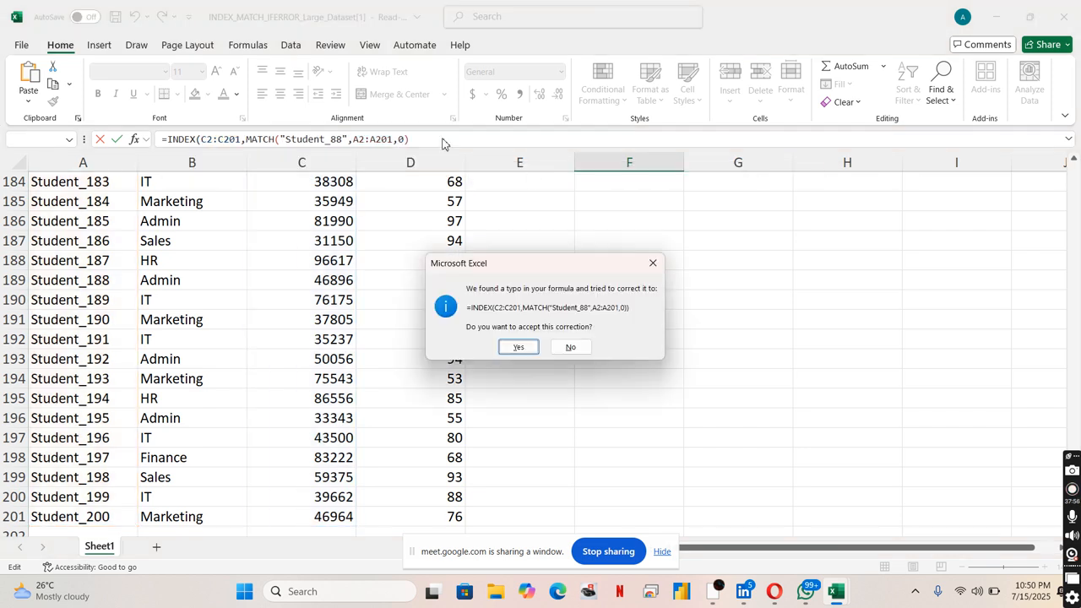
{"action": "left_click", "coordinate": [518, 346]}
Examine the INDEX-MATCH formula and result in F11 alongside the INDEX result in F8
{"action": "scroll", "coordinate": [628, 265], "scroll_direction": "up", "scroll_amount": 2}
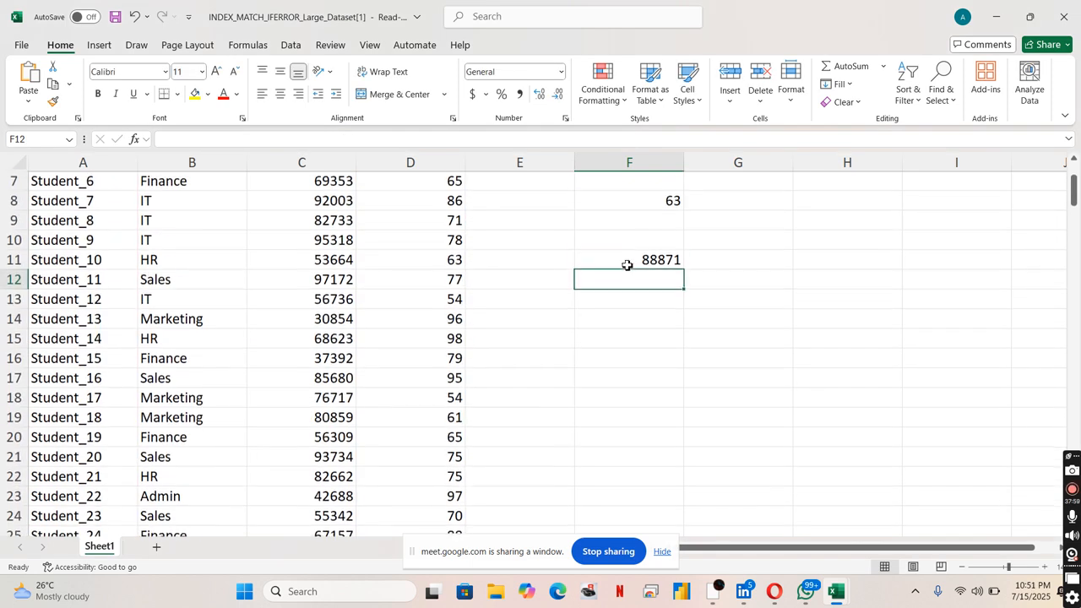
{"action": "left_click", "coordinate": [623, 265]}
{"action": "scroll", "coordinate": [623, 264], "scroll_direction": "up", "scroll_amount": 2}
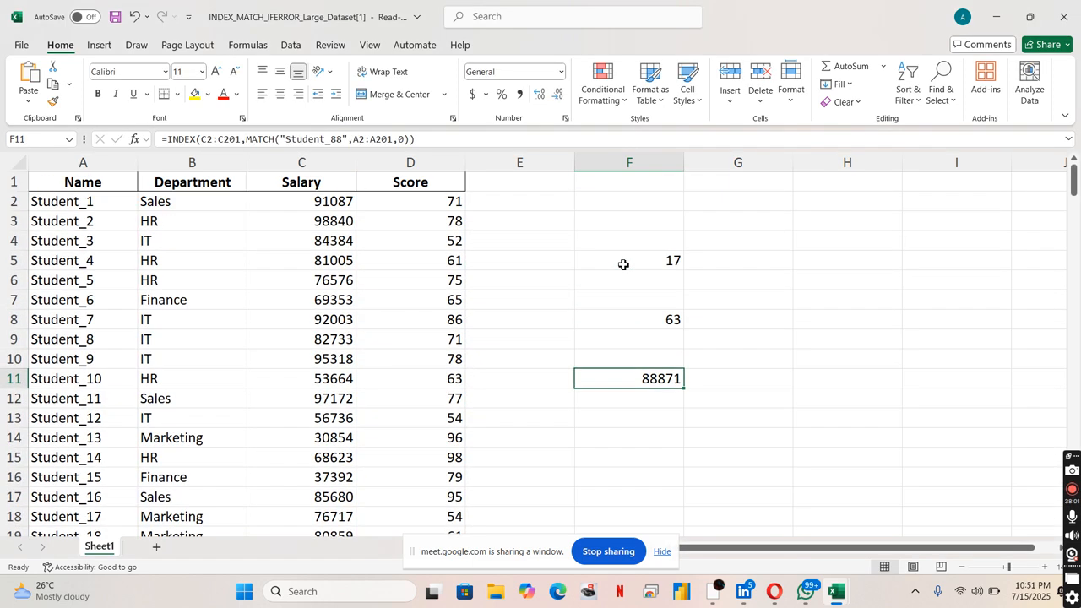
{"action": "scroll", "coordinate": [624, 265], "scroll_direction": "down", "scroll_amount": 1}
{"action": "scroll", "coordinate": [624, 265], "scroll_direction": "up", "scroll_amount": 1}
{"action": "left_click", "coordinate": [694, 392]}
{"action": "left_click", "coordinate": [635, 372]}
{"action": "left_click", "coordinate": [661, 327]}
{"action": "left_click", "coordinate": [666, 380]}
Review the arguments of the INDEX-MATCH formula in F11 without changing it
{"action": "left_click", "coordinate": [751, 295]}
{"action": "left_click", "coordinate": [777, 345]}
{"action": "left_click", "coordinate": [763, 397]}
{"action": "left_click", "coordinate": [750, 355]}
{"action": "left_click", "coordinate": [738, 391]}
{"action": "double_click", "coordinate": [668, 379]}
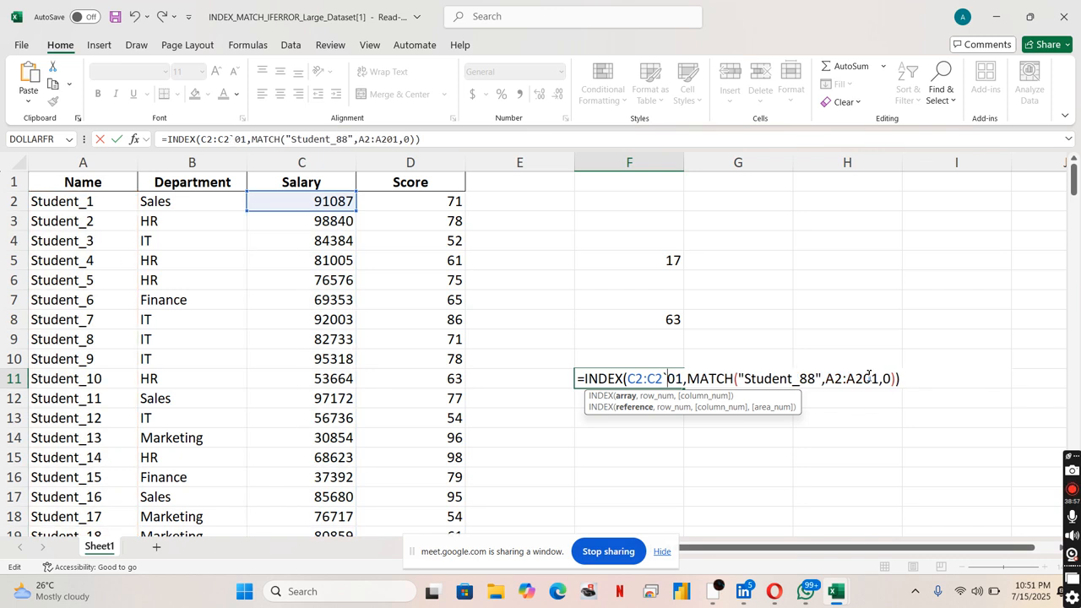
{"action": "key", "text": "ctrl+Return"}
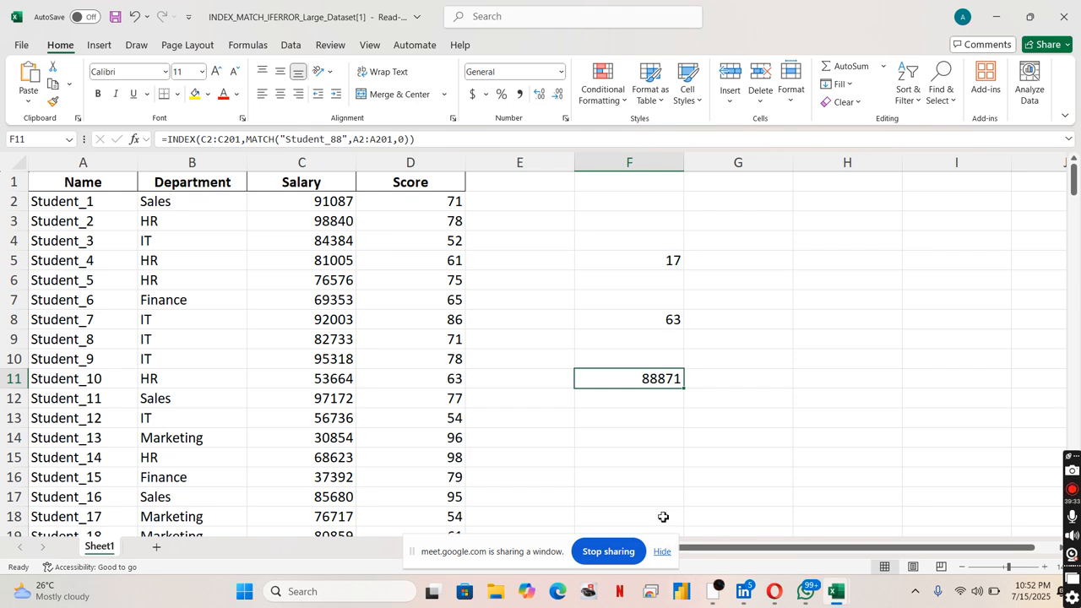
Switch to the Google Meet call and open the offer to extend the call
{"action": "mouse_move", "coordinate": [724, 602]}
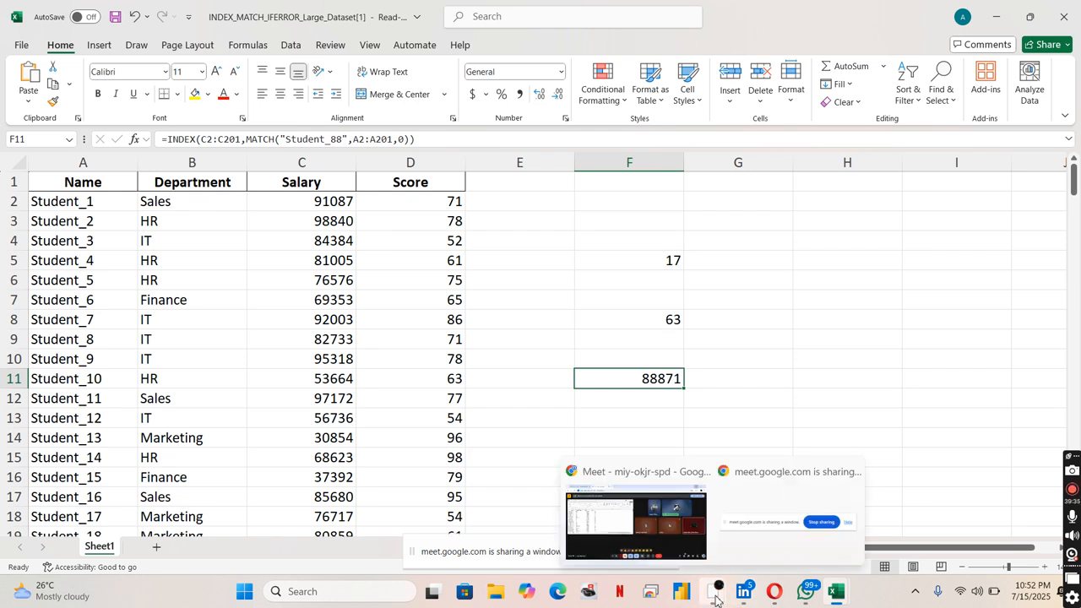
{"action": "left_click", "coordinate": [637, 505]}
{"action": "left_click", "coordinate": [640, 506]}
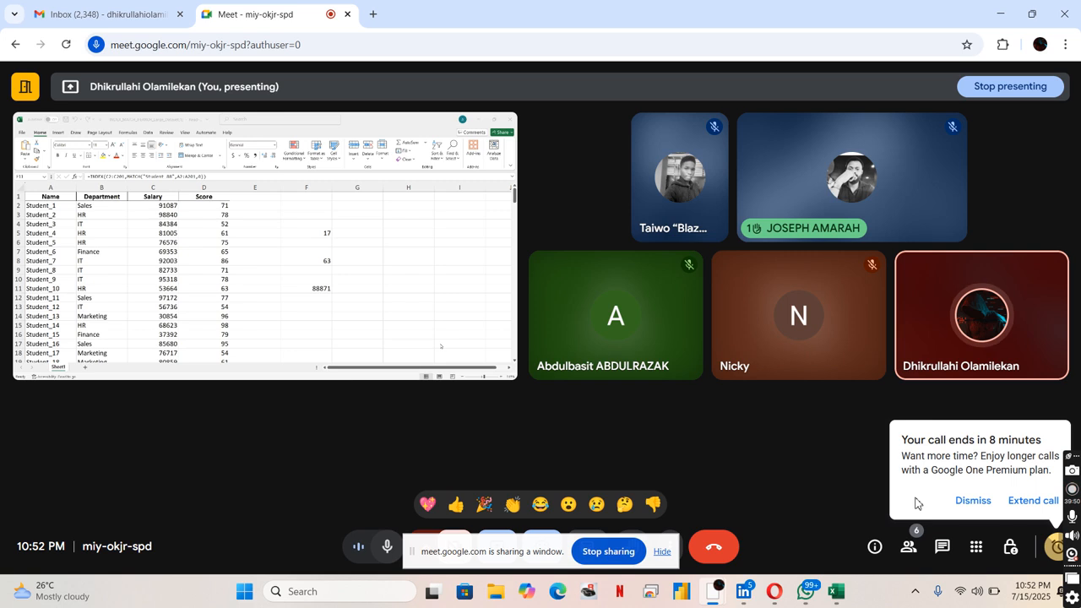
{"action": "left_click", "coordinate": [1040, 505]}
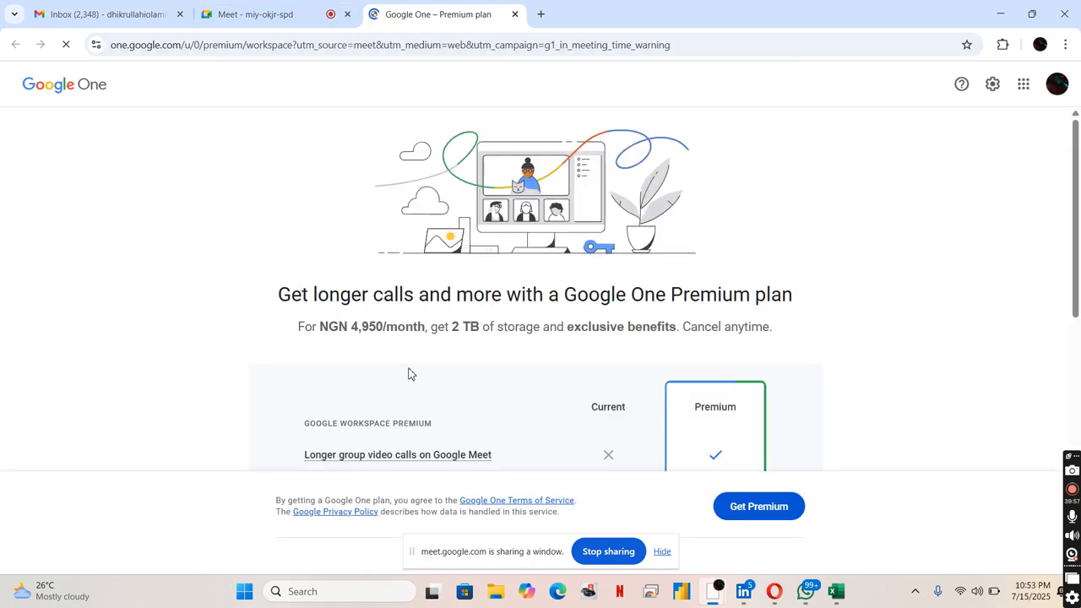
Look through the Google One Premium plan's price and benefits, and return to the Meet call
{"action": "scroll", "coordinate": [409, 373], "scroll_direction": "down", "scroll_amount": 1}
{"action": "scroll", "coordinate": [408, 373], "scroll_direction": "down", "scroll_amount": 3}
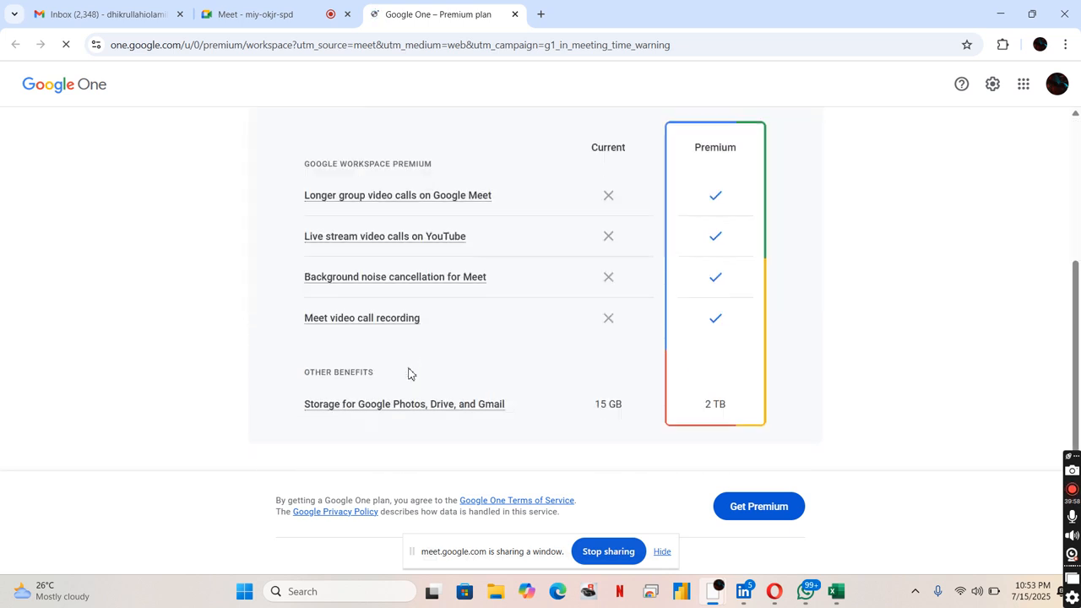
{"action": "scroll", "coordinate": [409, 373], "scroll_direction": "up", "scroll_amount": 3}
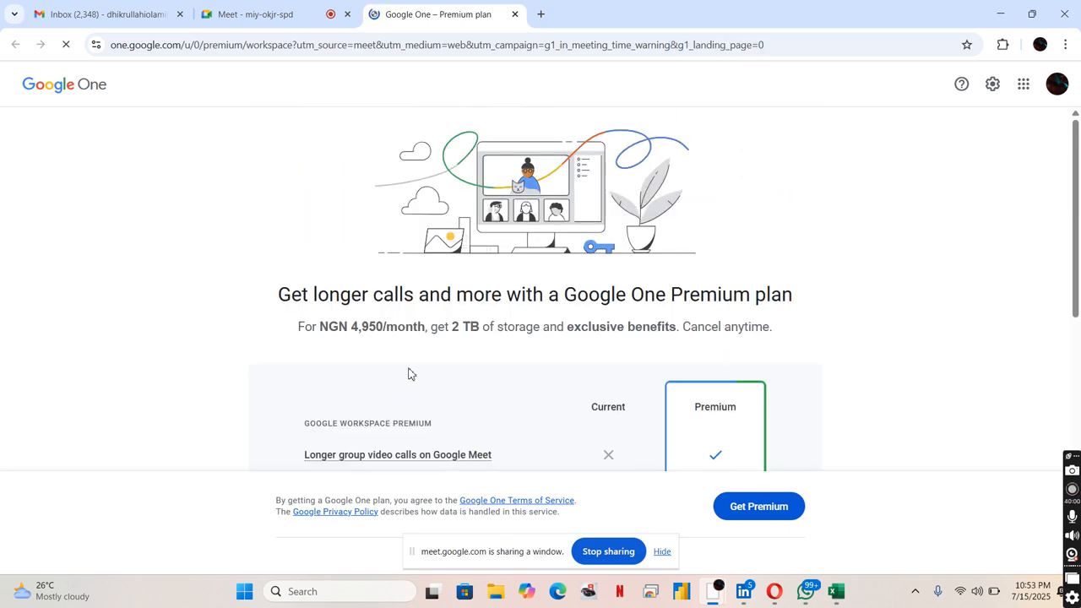
{"action": "left_click", "coordinate": [280, 7]}
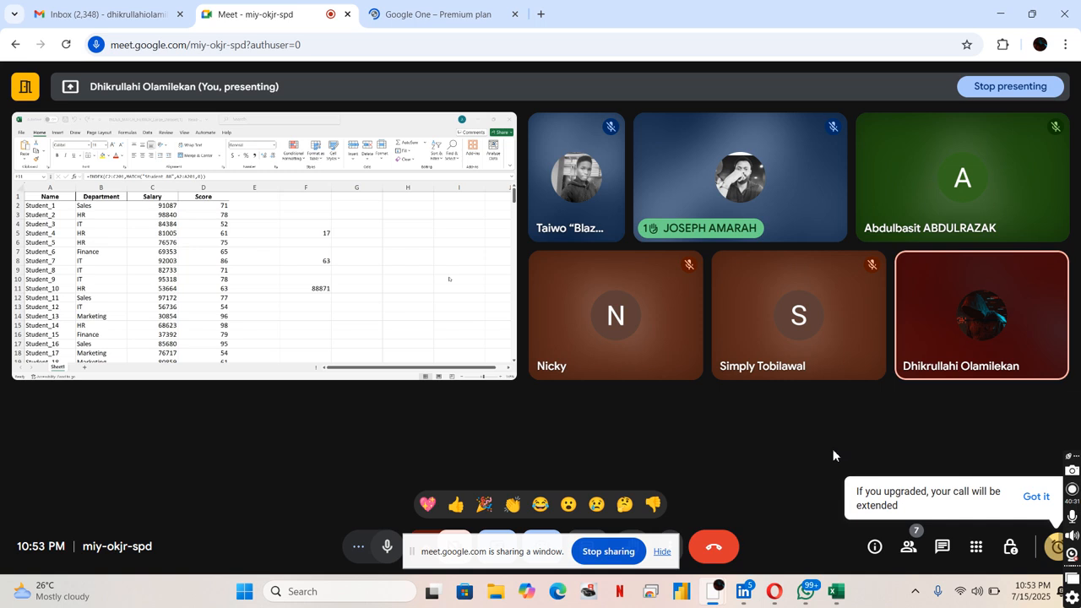
Switch back to the INDEX_MATCH_IFERROR workbook in Excel and compare the formulas in F5, F8 and F11
{"action": "mouse_move", "coordinate": [836, 591]}
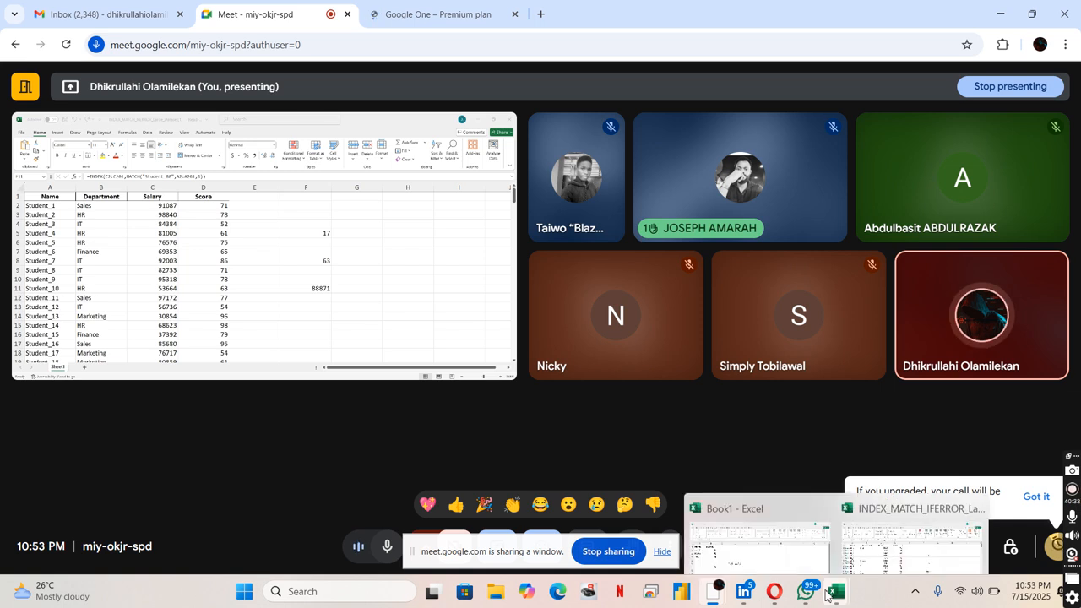
{"action": "left_click", "coordinate": [863, 544]}
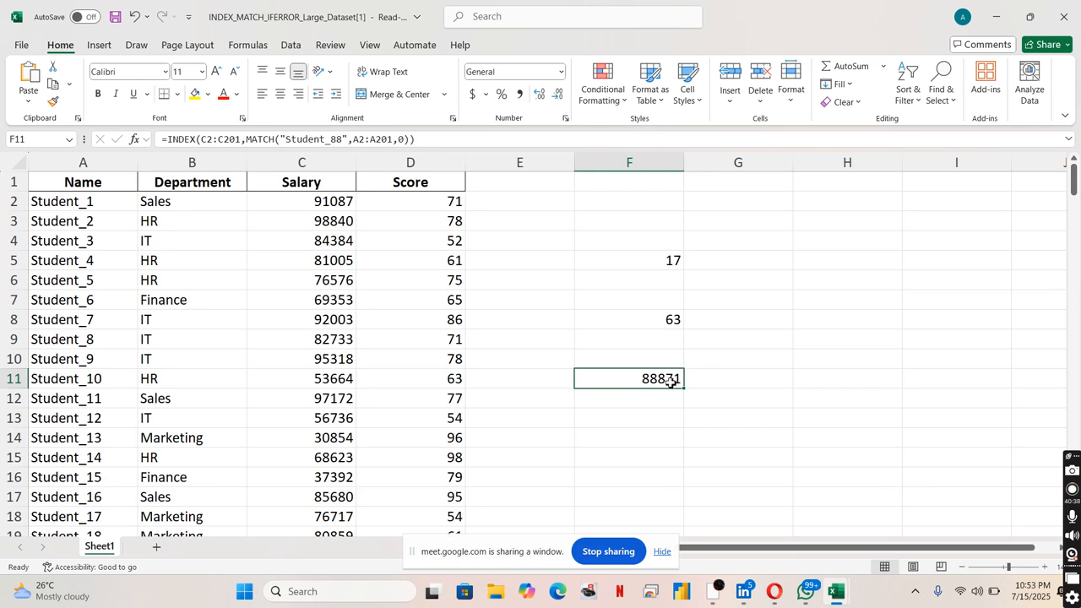
{"action": "left_click", "coordinate": [670, 258]}
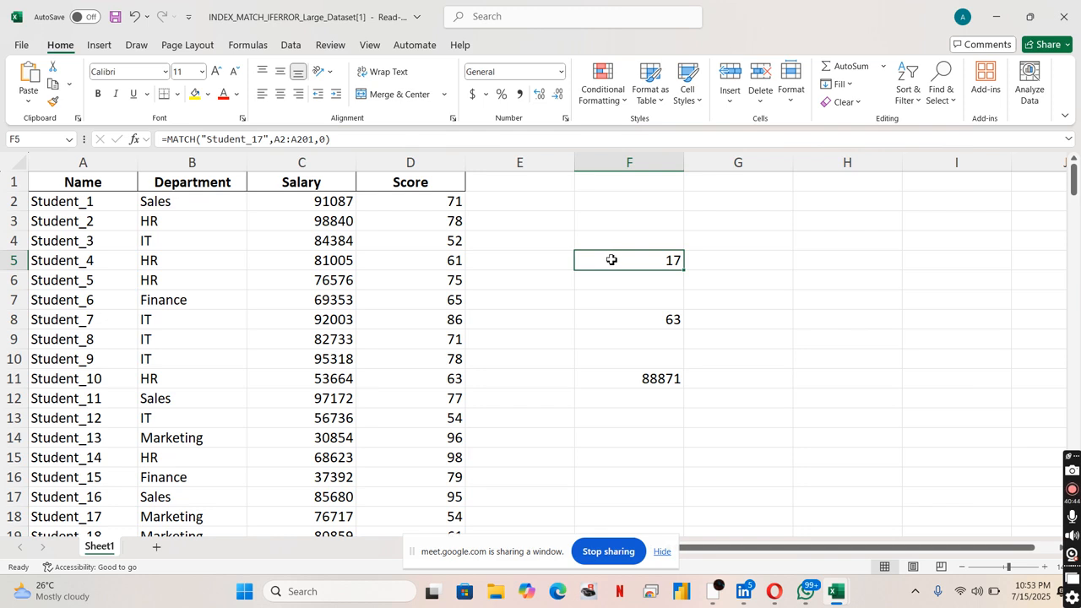
{"action": "left_click", "coordinate": [623, 322]}
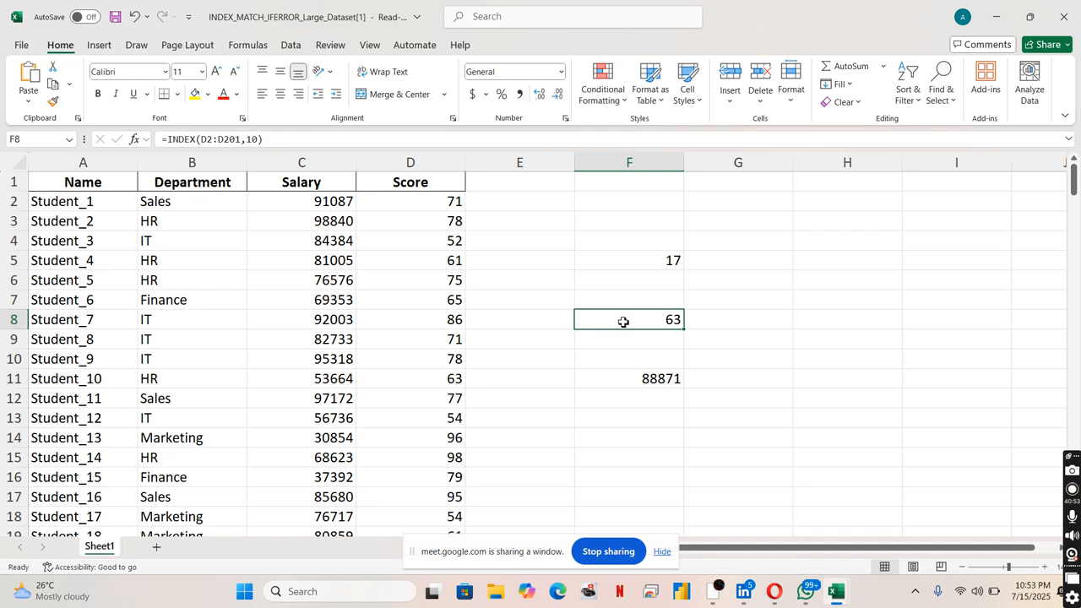
{"action": "left_click", "coordinate": [629, 381]}
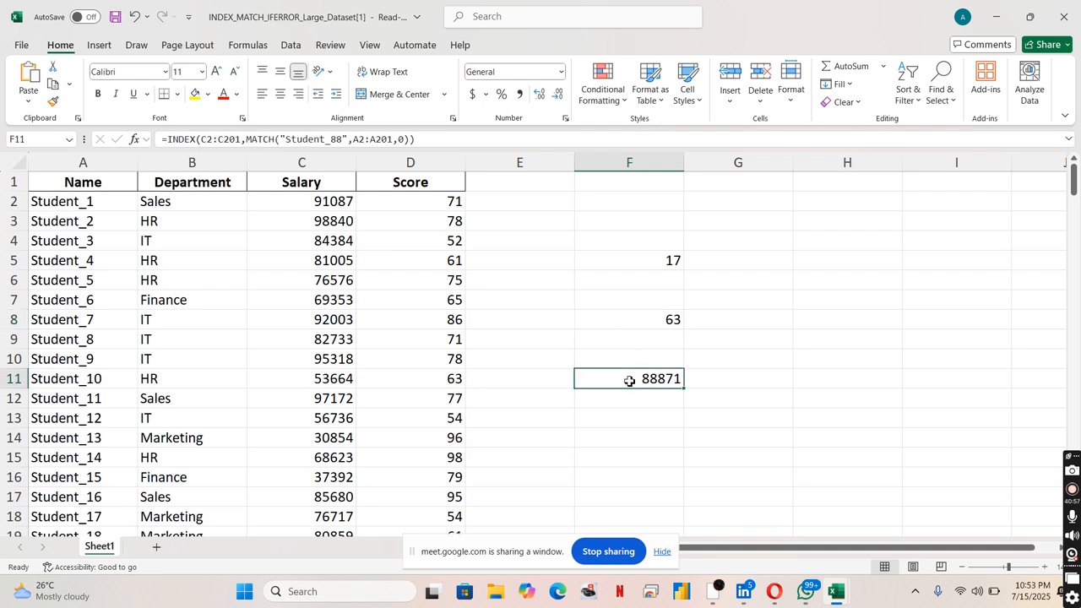